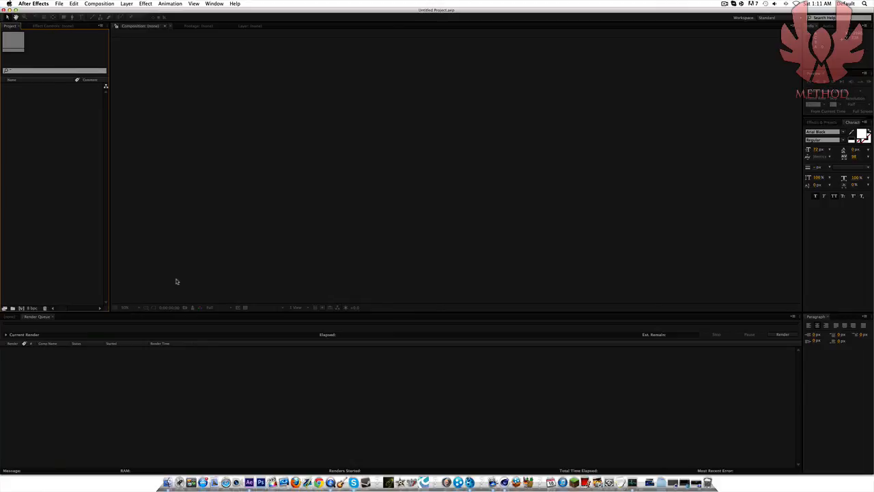
Switch to Finder and open the Edit1 folder on the Desktop
click(168, 482)
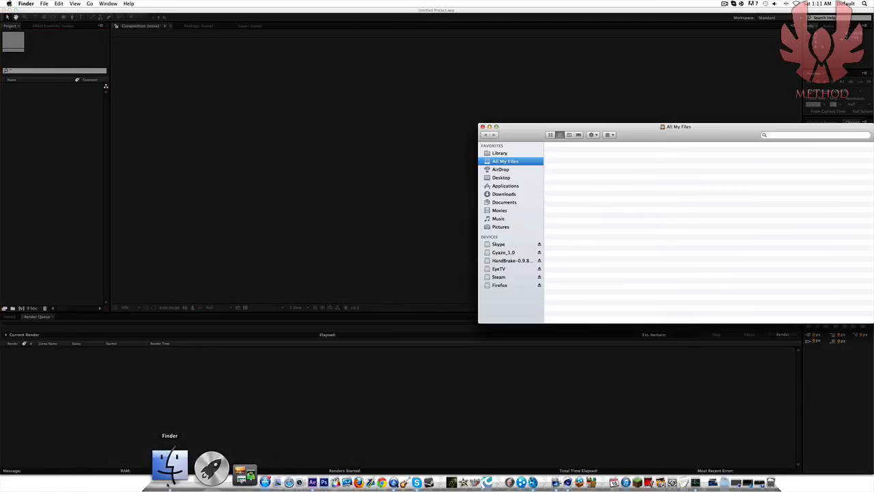
click(501, 177)
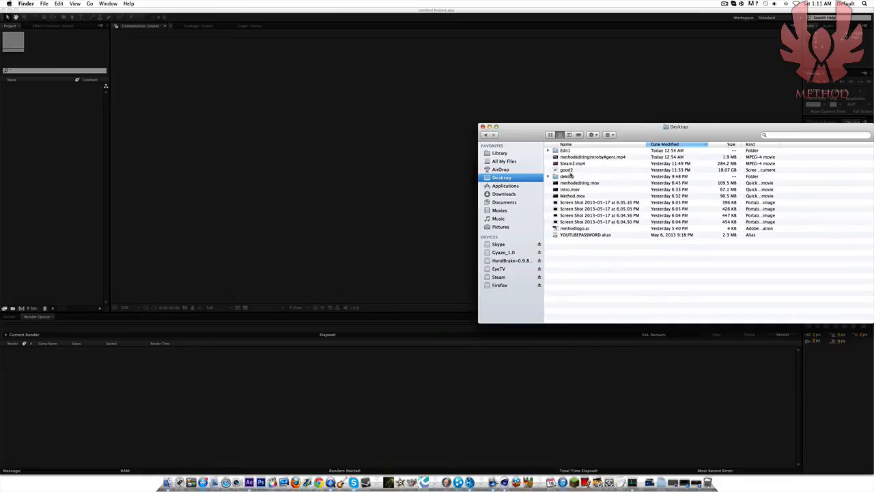
double_click(575, 152)
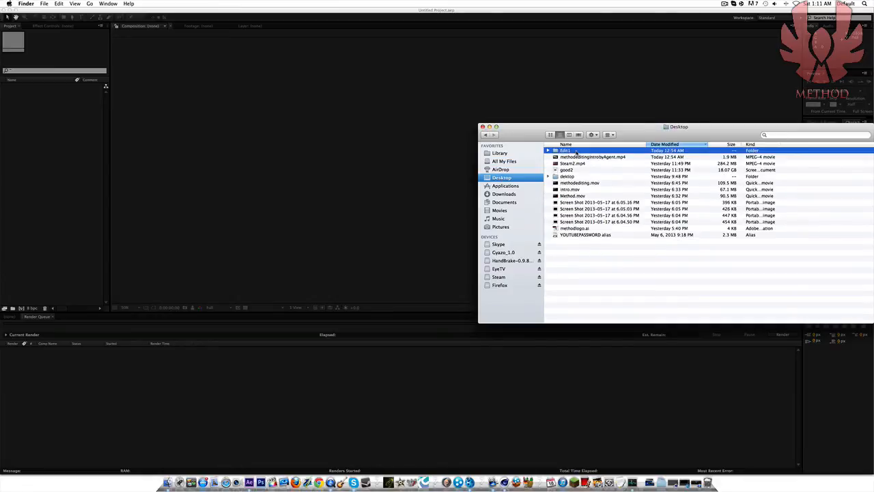
drag(603, 238, 516, 149)
click(617, 251)
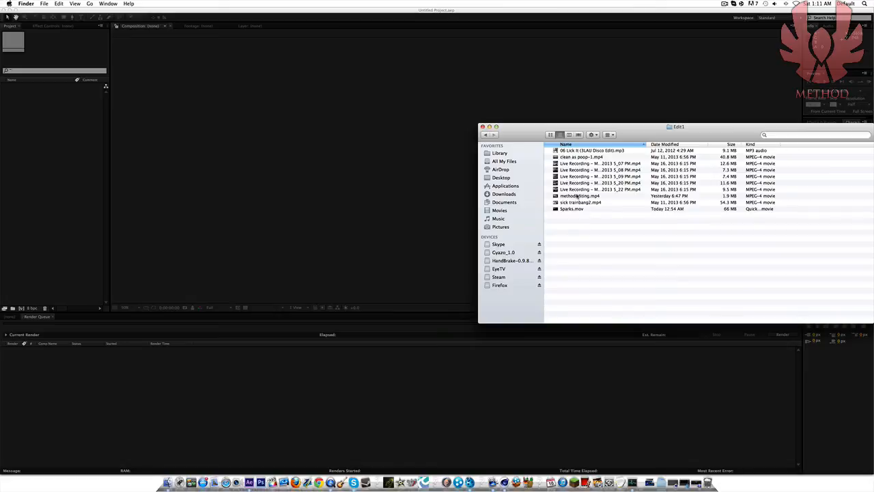
key(super+a)
click(610, 258)
key(super+a)
click(610, 248)
Preview the clips sick trainbang2.mp4 and clean as poop-1.mp4, closing each one after viewing
double_click(585, 203)
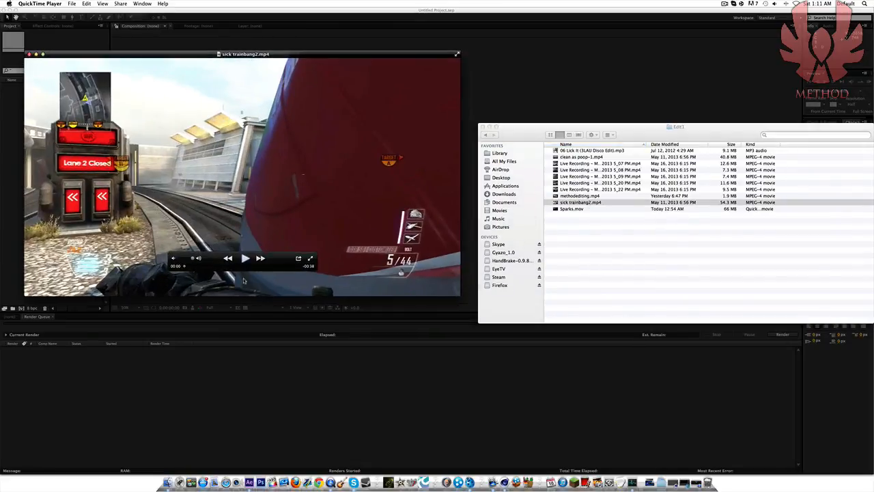
drag(219, 266, 226, 268)
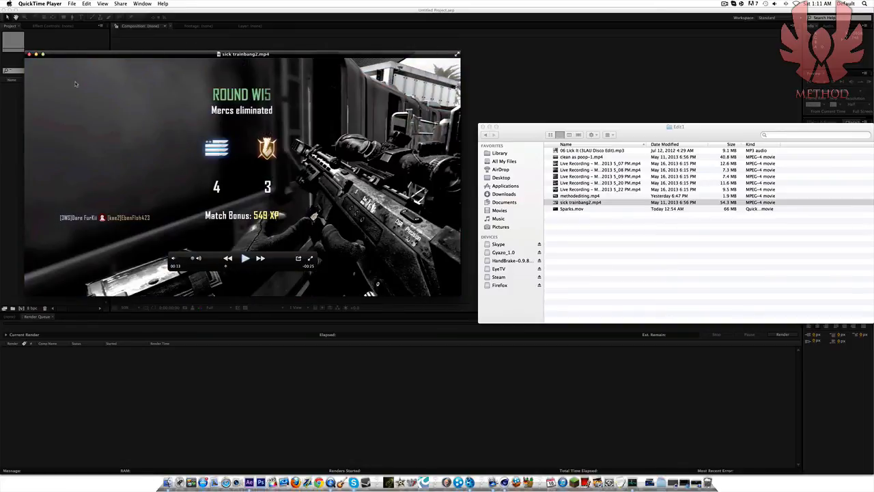
click(28, 53)
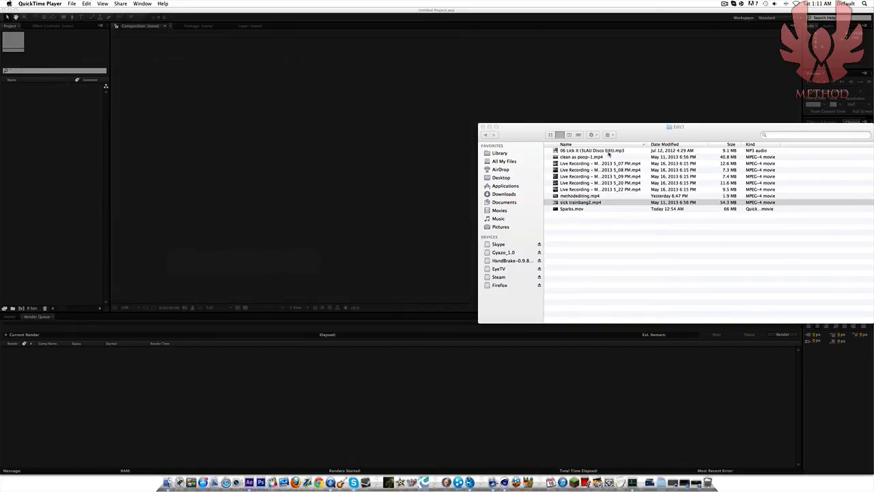
double_click(596, 157)
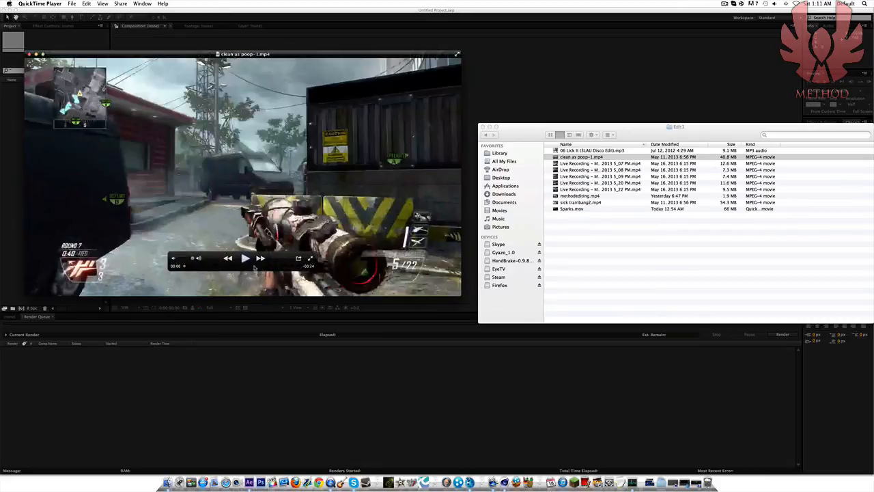
click(254, 266)
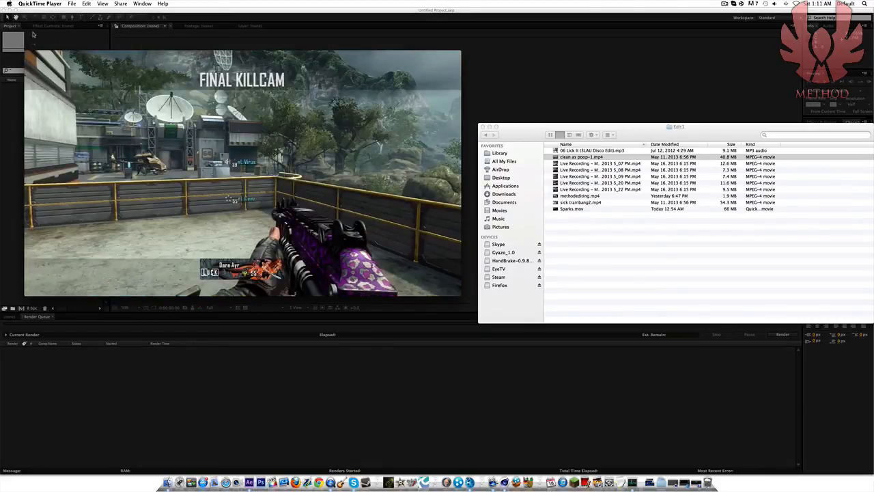
click(29, 55)
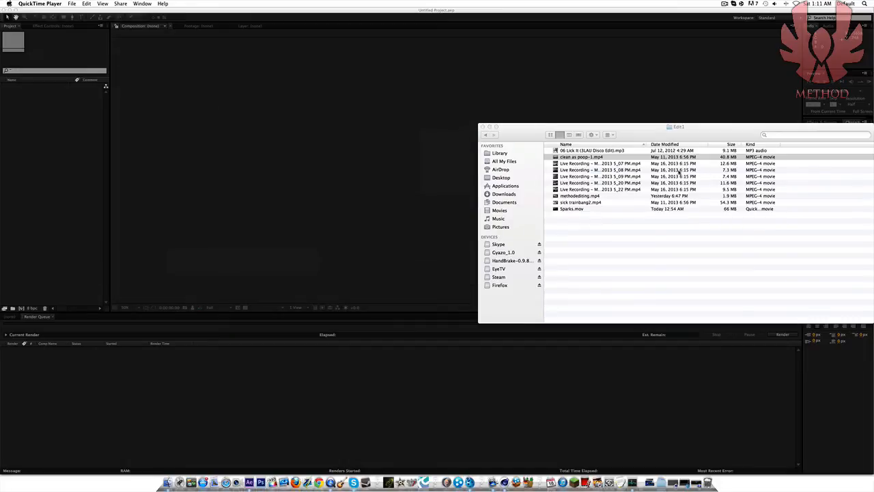
Preview the May 16, 2013 live recordings from 5_22 PM and 5_09 PM, closing each one after viewing
double_click(611, 188)
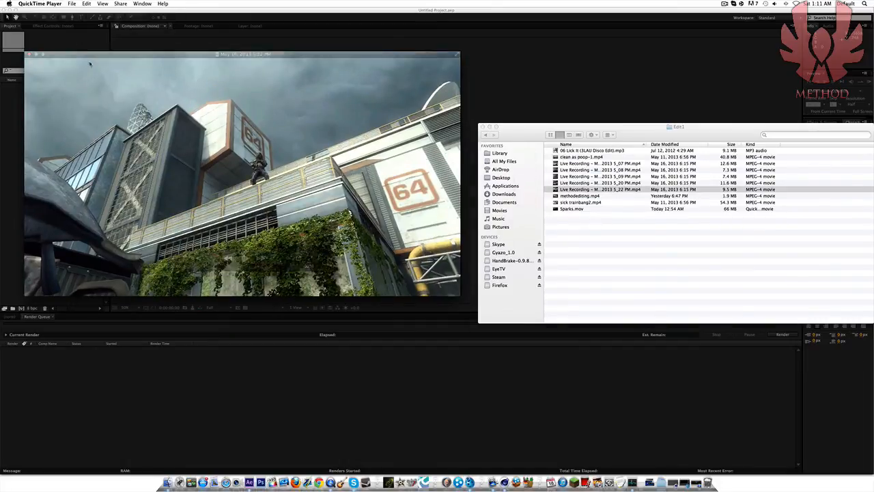
click(30, 55)
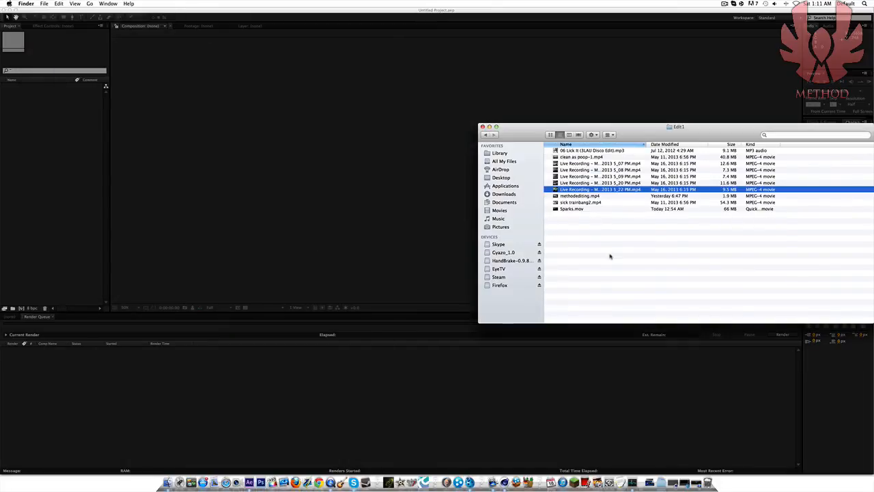
double_click(606, 177)
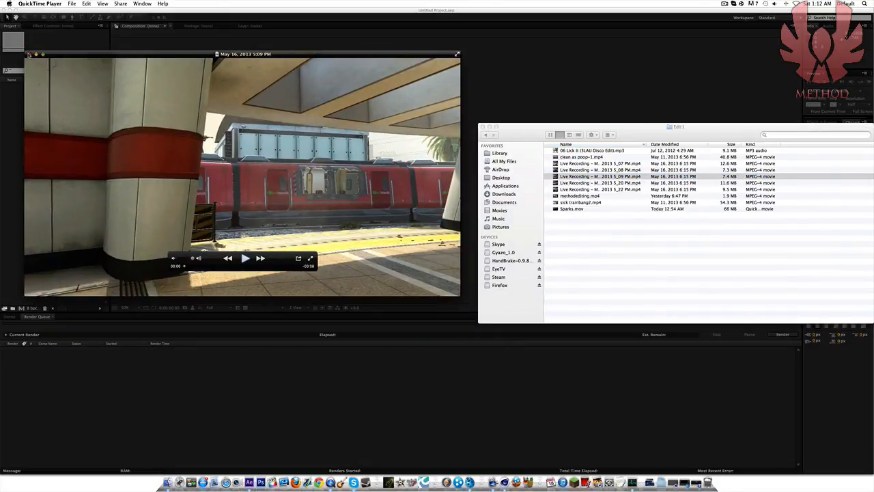
click(29, 55)
Empty the Trash, continuing past the item that is in use
drag(564, 177, 708, 455)
click(598, 164)
click(551, 164)
right_click(707, 454)
click(719, 433)
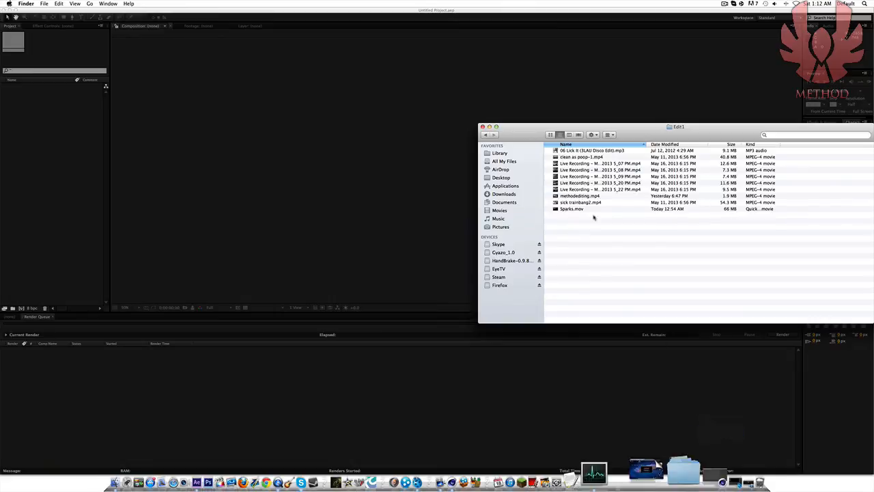
click(485, 153)
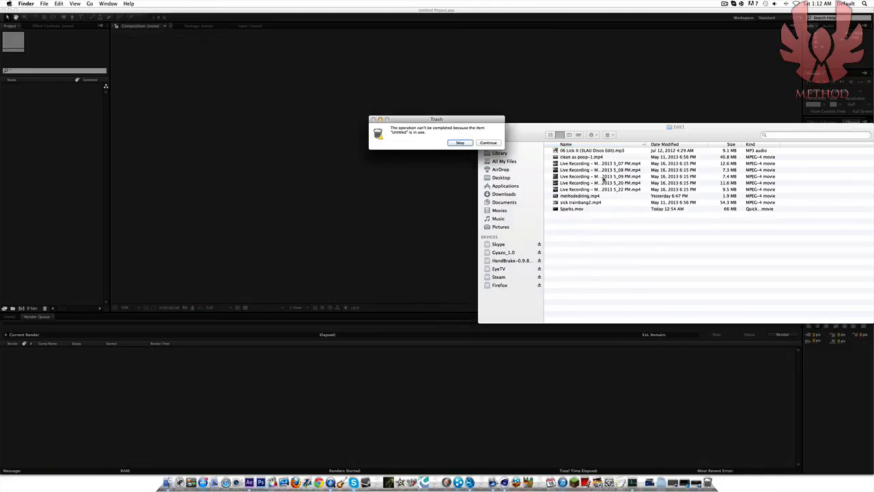
click(488, 142)
Import the 5_09 PM live recording into the After Effects project and create a composition from it
click(596, 183)
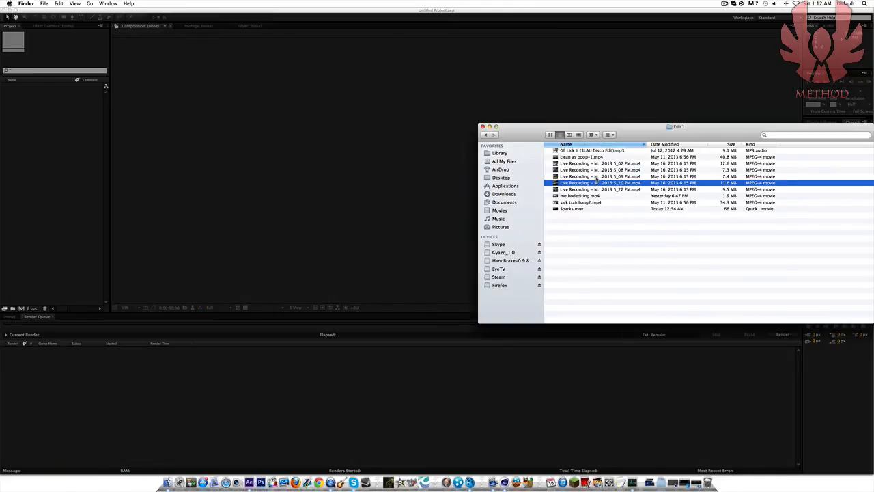
click(596, 176)
drag(559, 181, 51, 185)
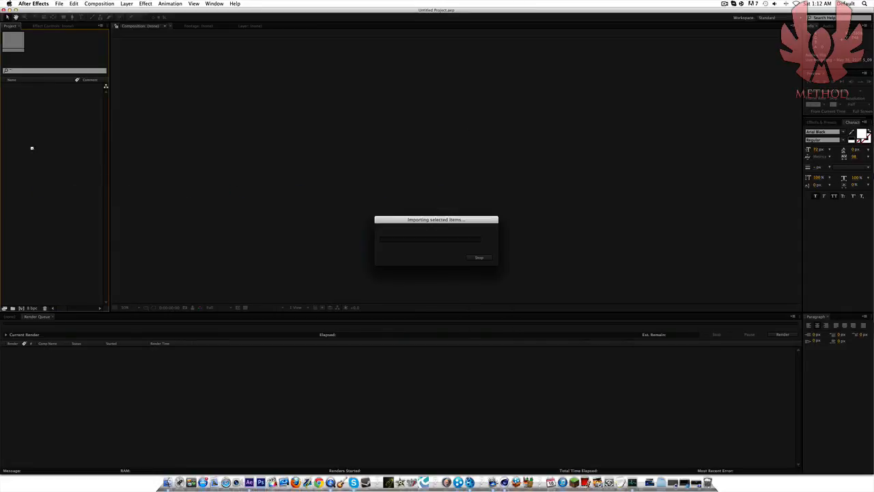
drag(31, 89, 22, 309)
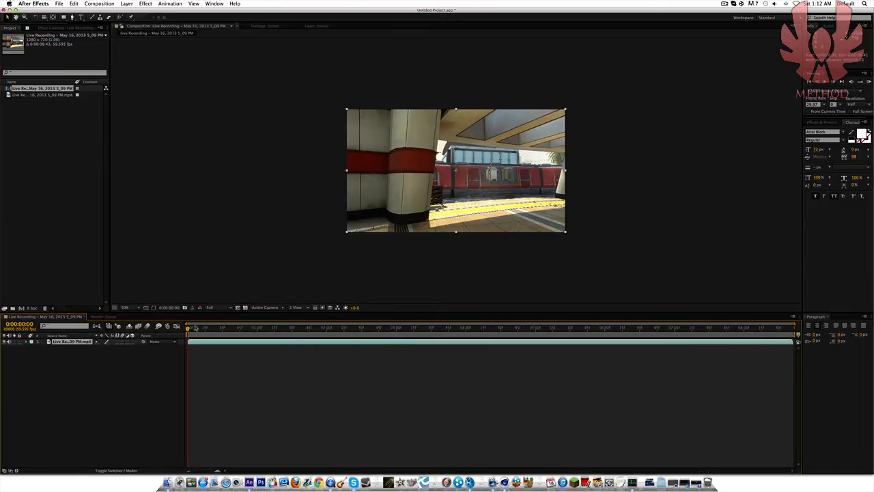
Set the work area from 0:00:01:42 to about 0:00:05:26 and trim the composition to it
drag(198, 328, 307, 355)
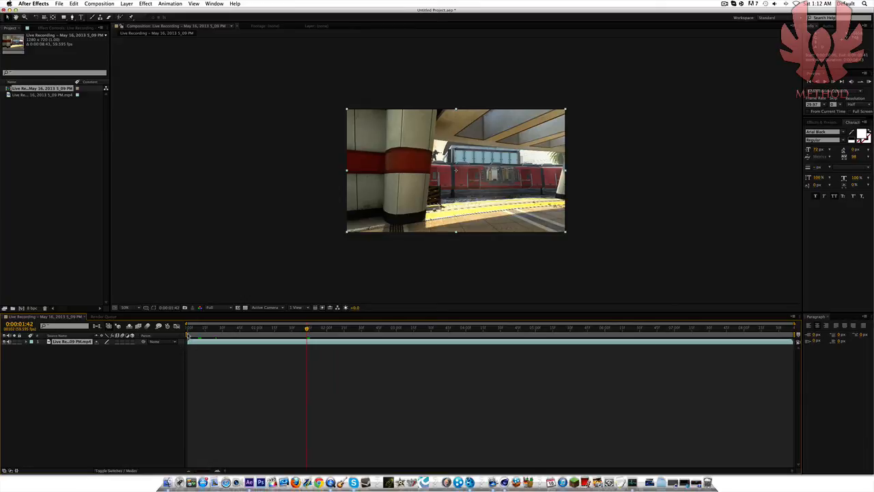
drag(188, 334, 305, 334)
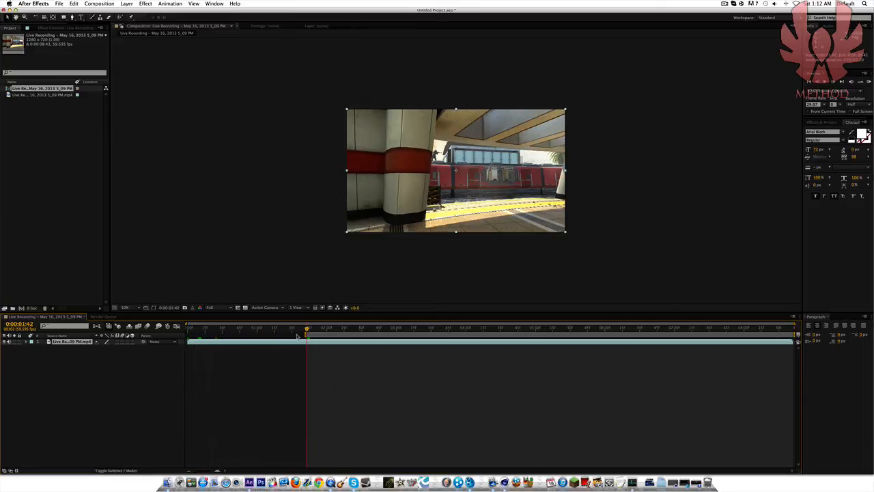
key(space)
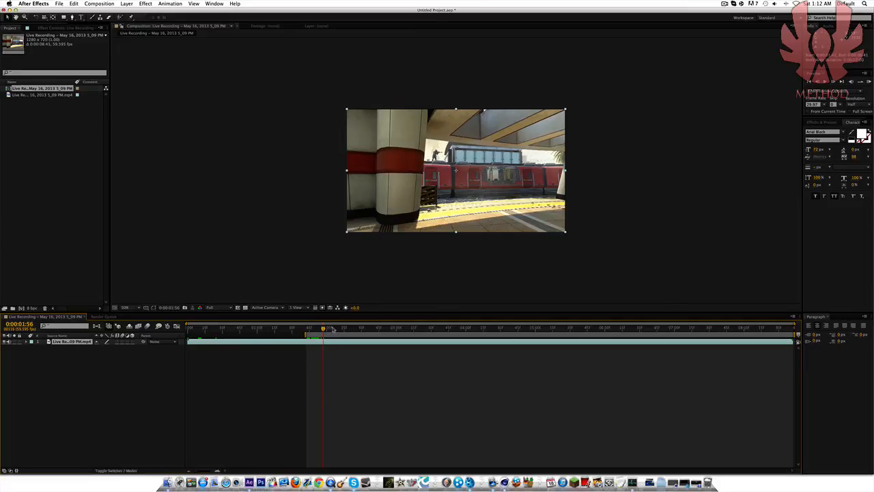
drag(322, 331, 555, 350)
drag(796, 335, 566, 332)
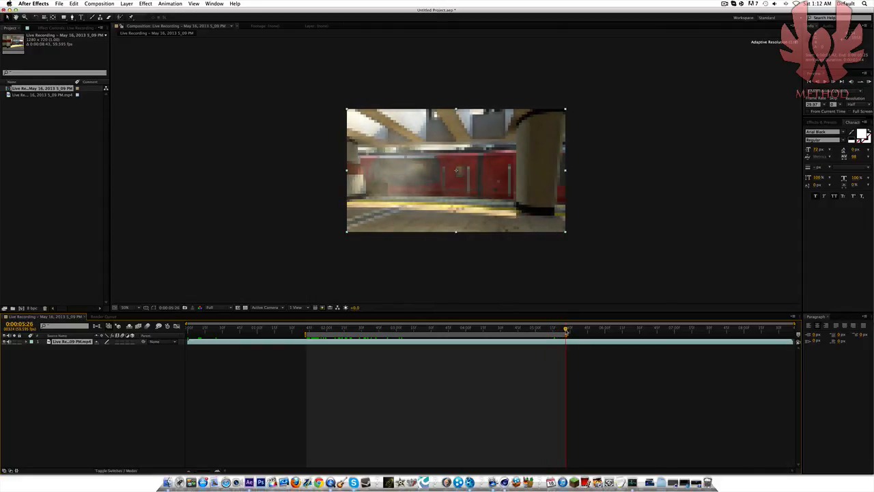
right_click(548, 336)
click(561, 354)
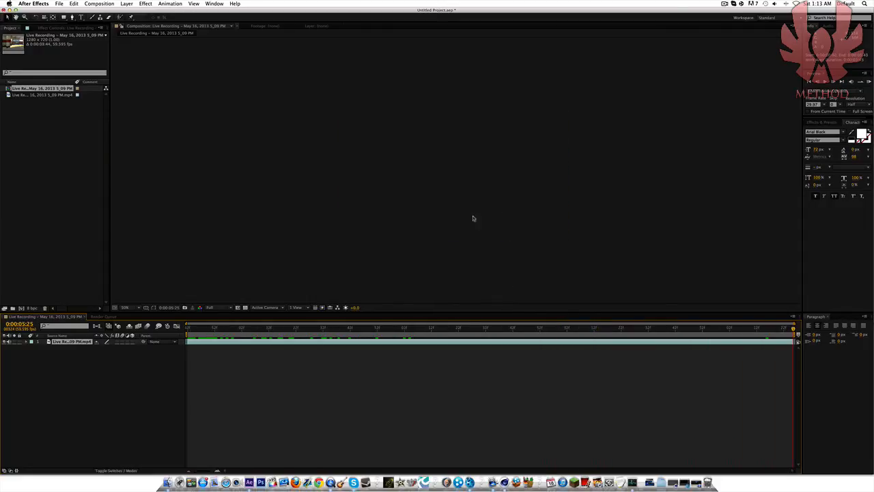
click(367, 338)
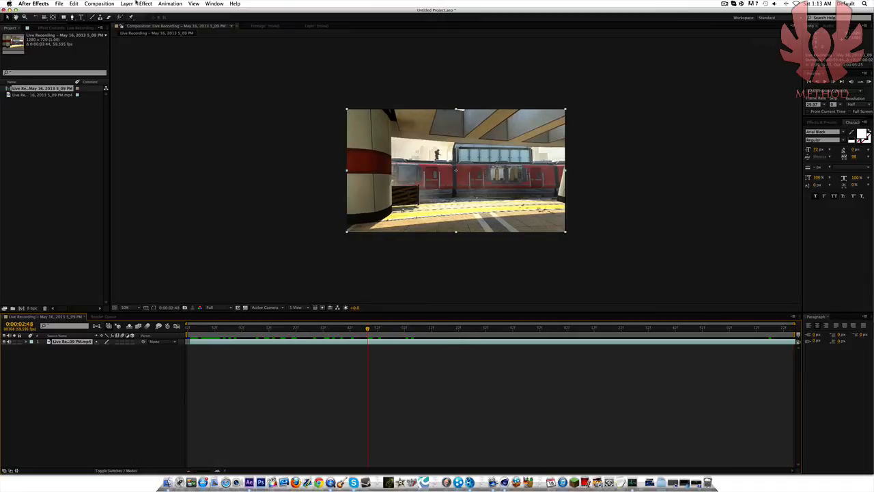
click(81, 3)
click(82, 12)
drag(464, 328, 472, 329)
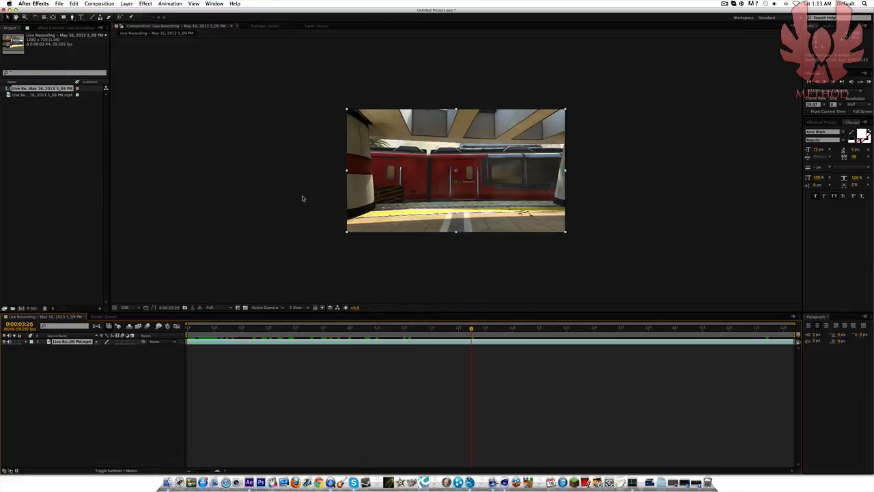
click(101, 3)
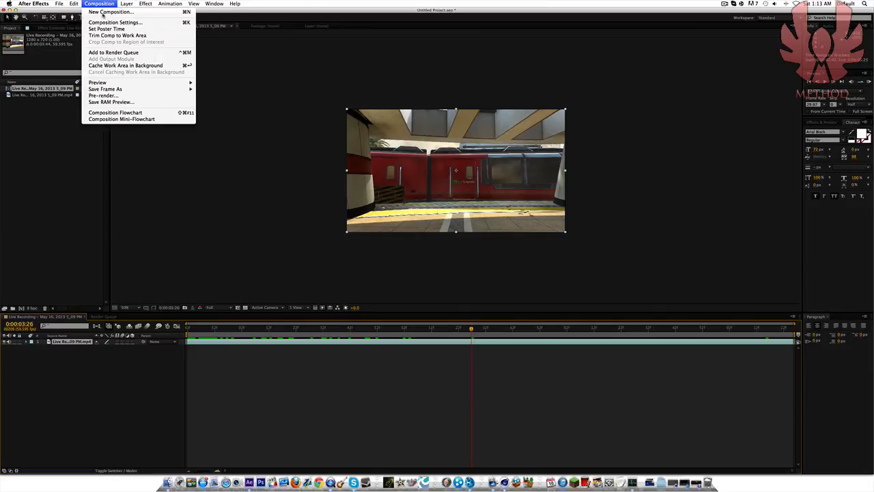
click(101, 4)
Create a folder named Motion Track inside the Edit1 folder in Finder, and close the Finder window
click(167, 482)
right_click(599, 252)
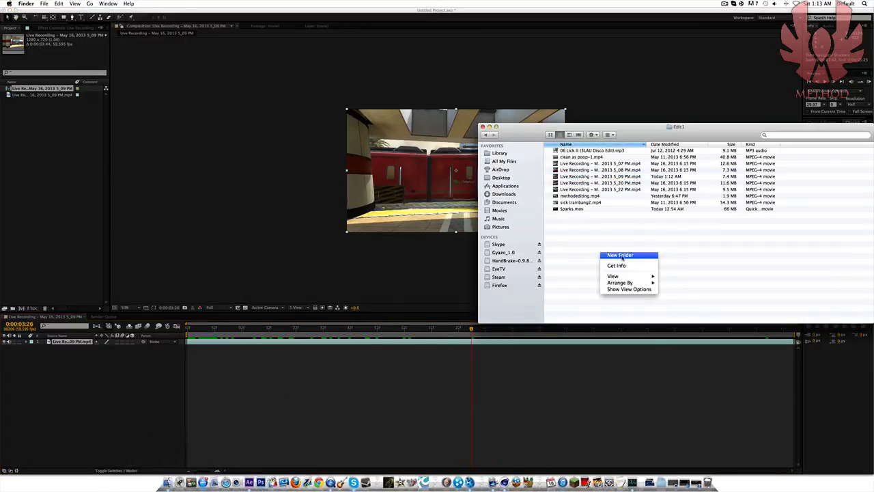
click(614, 254)
text(Motion)
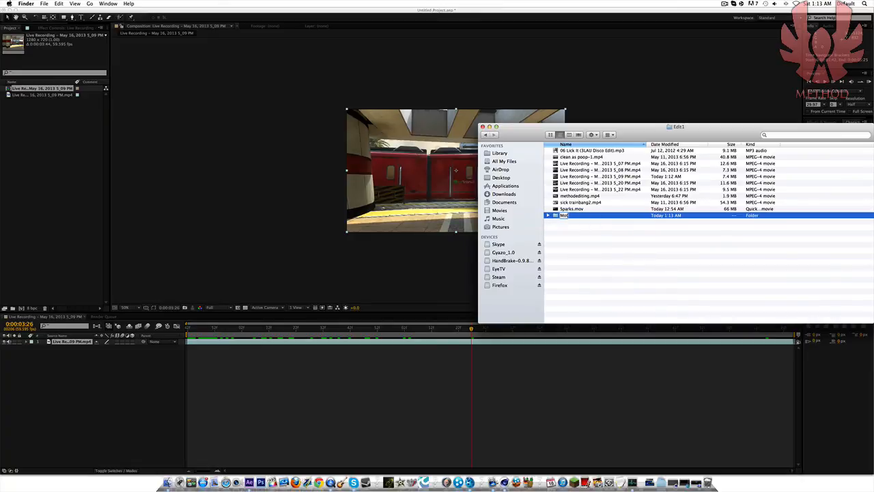
text( TRack)
key(BackSpace)
key(BackSpace)
key(BackSpace)
key(BackSpace)
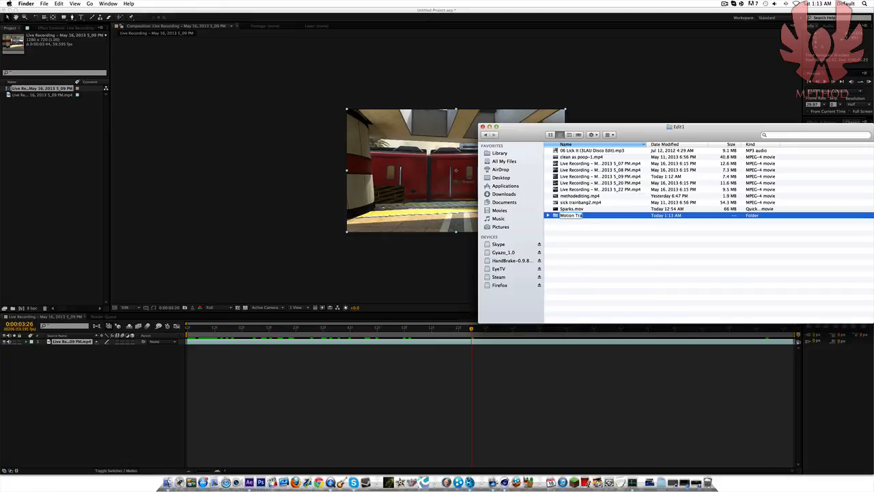
key(Return)
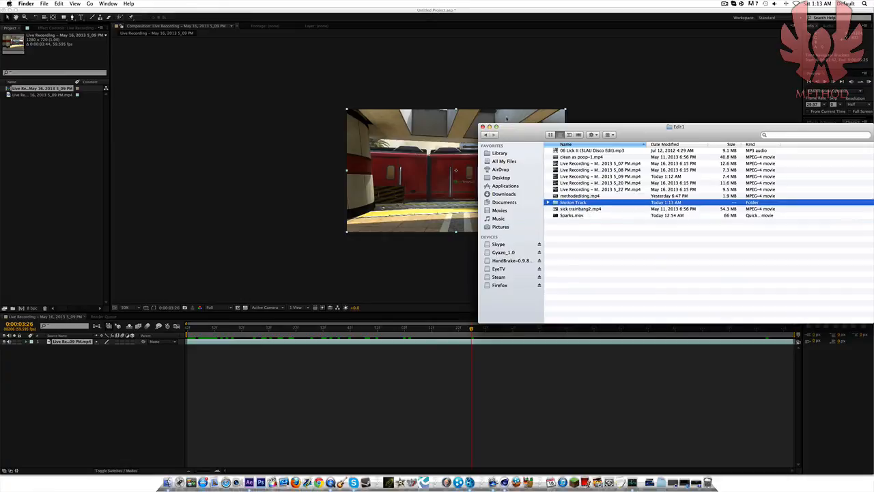
click(483, 127)
Add the trimmed live recording composition to the render queue in After Effects
click(60, 3)
click(60, 4)
click(68, 9)
click(100, 3)
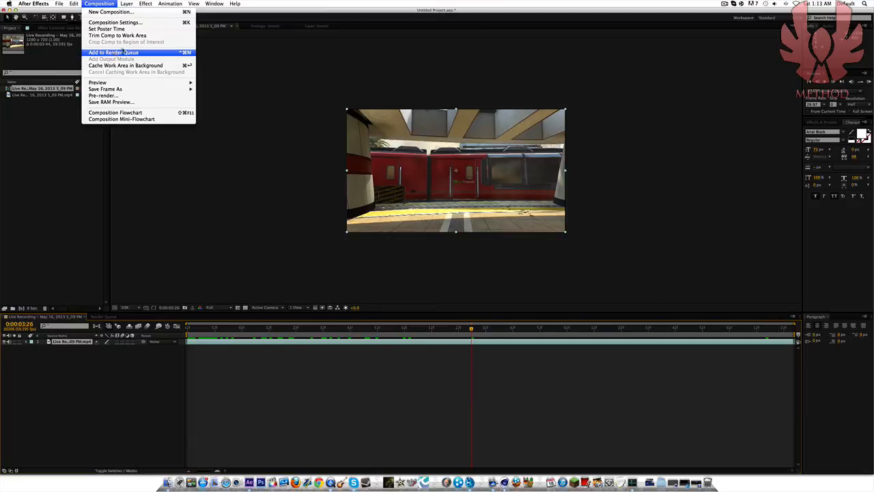
click(141, 54)
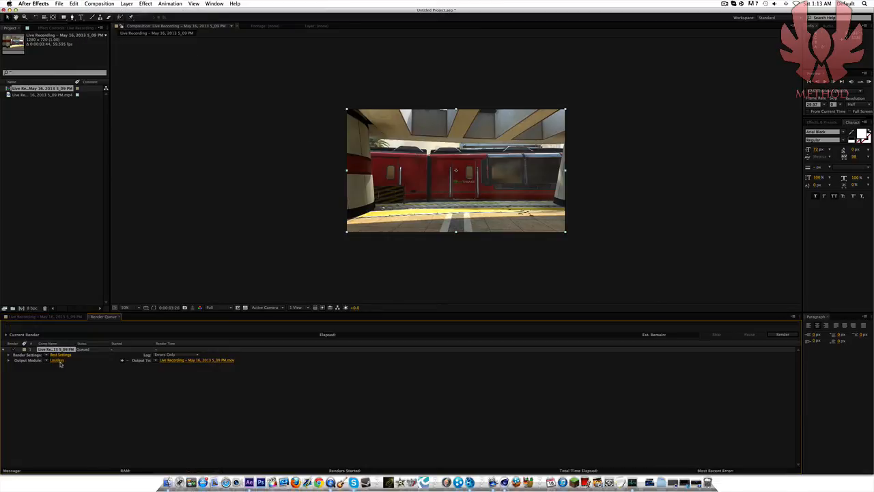
Set the queued composition's output module format to TIFF Sequence
click(57, 361)
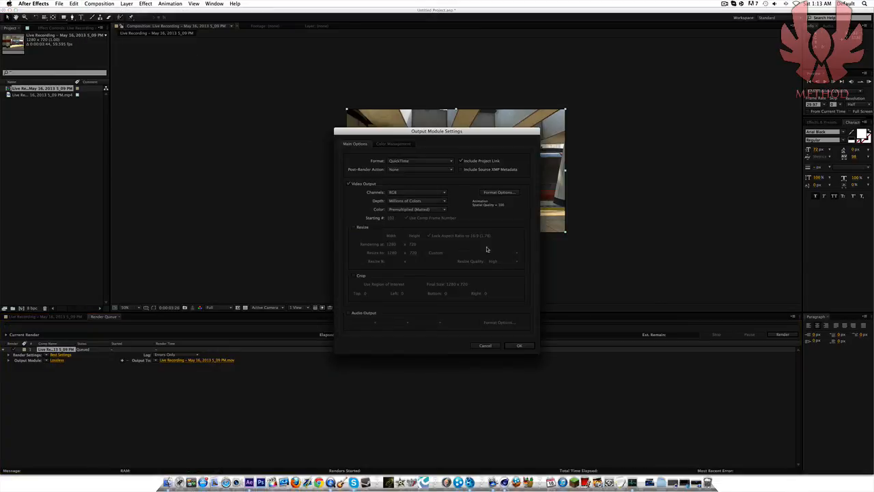
click(424, 161)
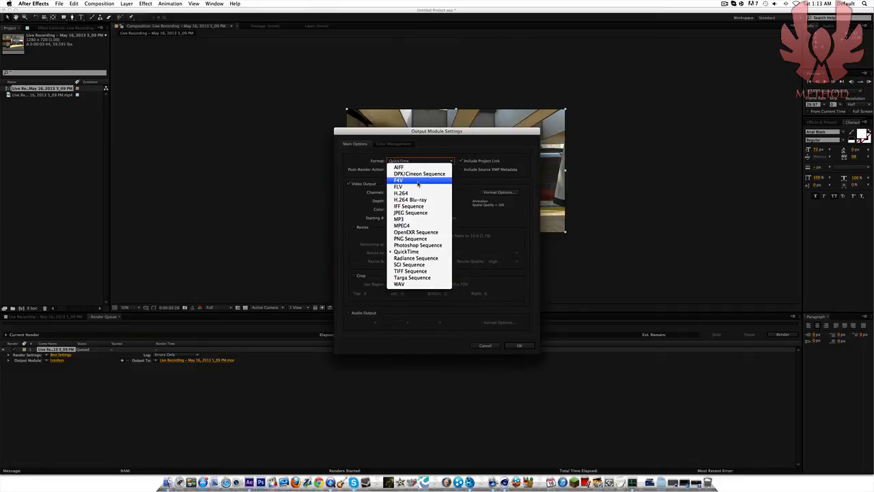
click(420, 272)
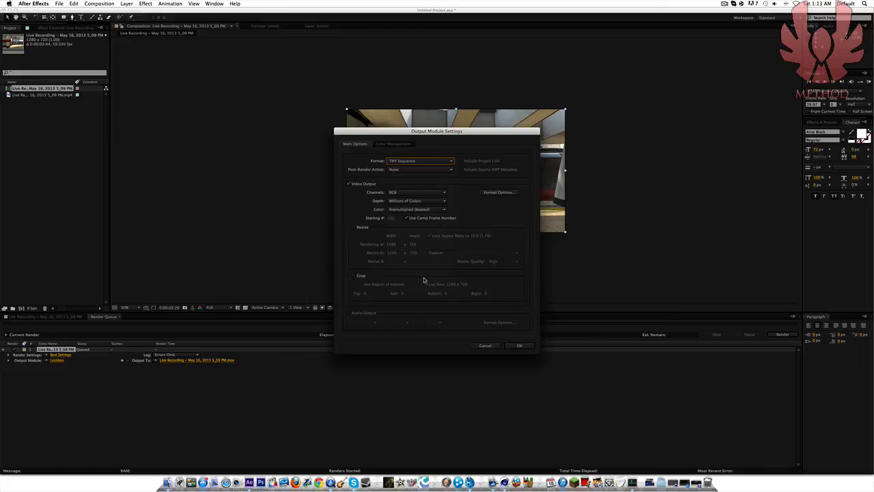
click(518, 345)
Set the render settings to use a custom frame rate of 29.97
click(60, 355)
click(506, 252)
text(29.97)
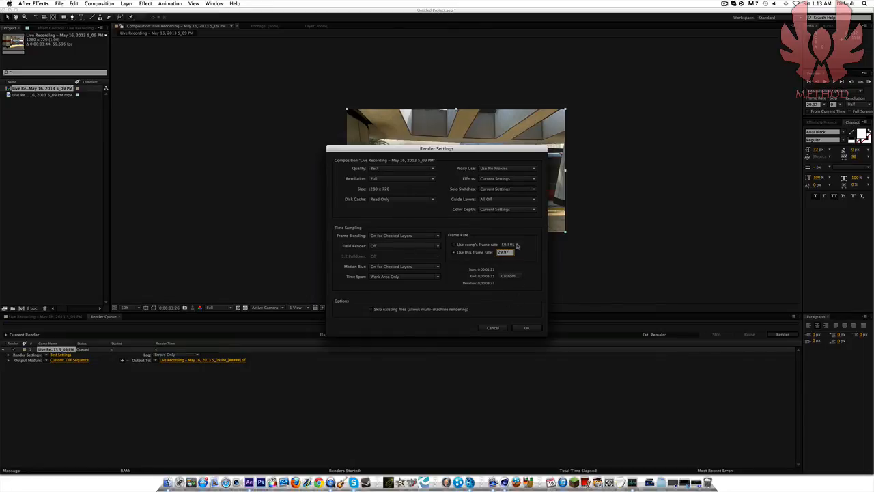
click(536, 255)
click(529, 327)
Set the output to Mottrack_[#####] in the Motion Track folder inside Edit1, and render the TIFF sequence
click(220, 361)
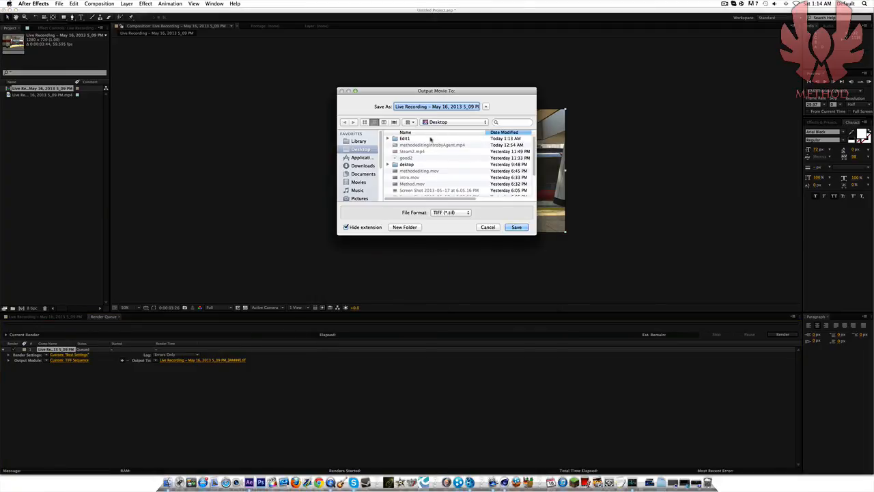
double_click(429, 138)
double_click(420, 191)
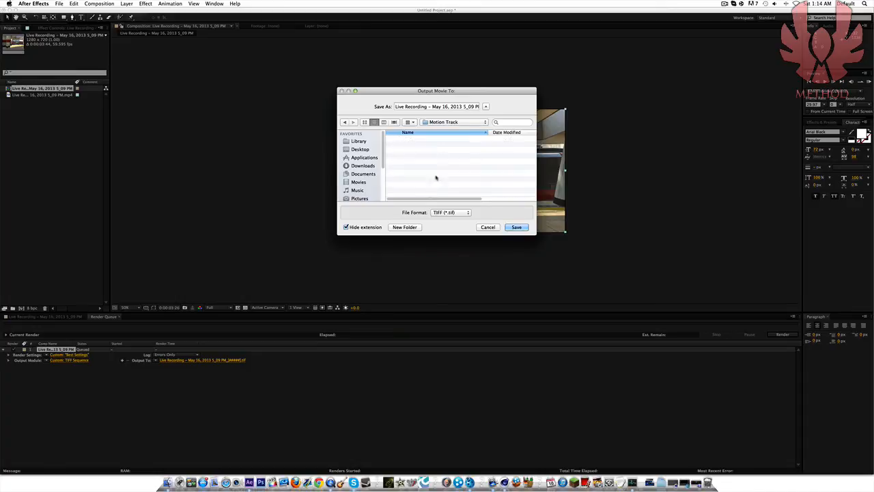
triple_click(444, 106)
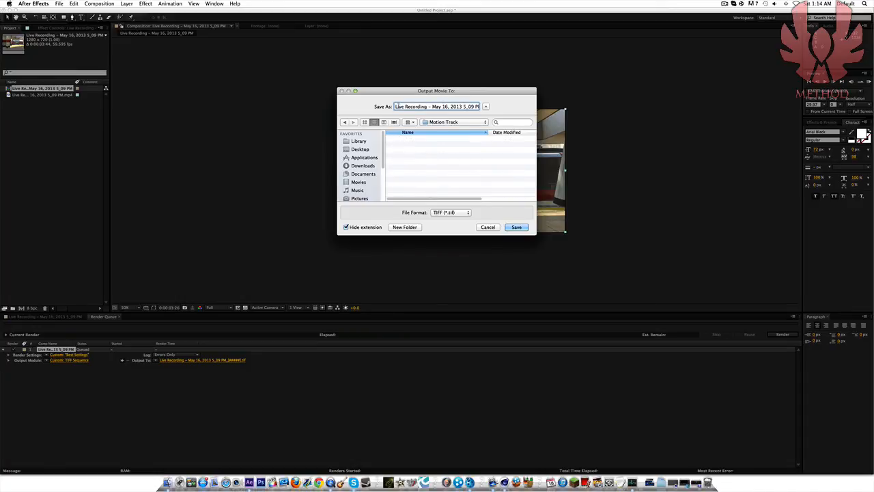
drag(396, 106, 458, 106)
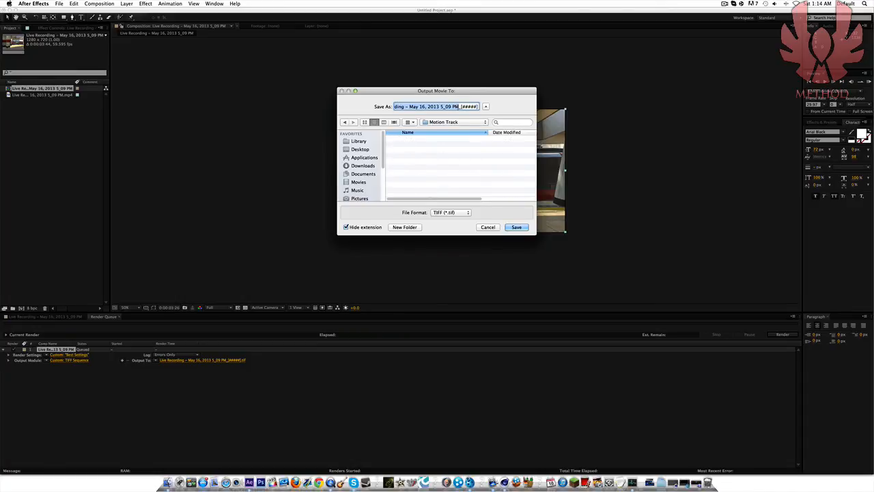
key(BackSpace)
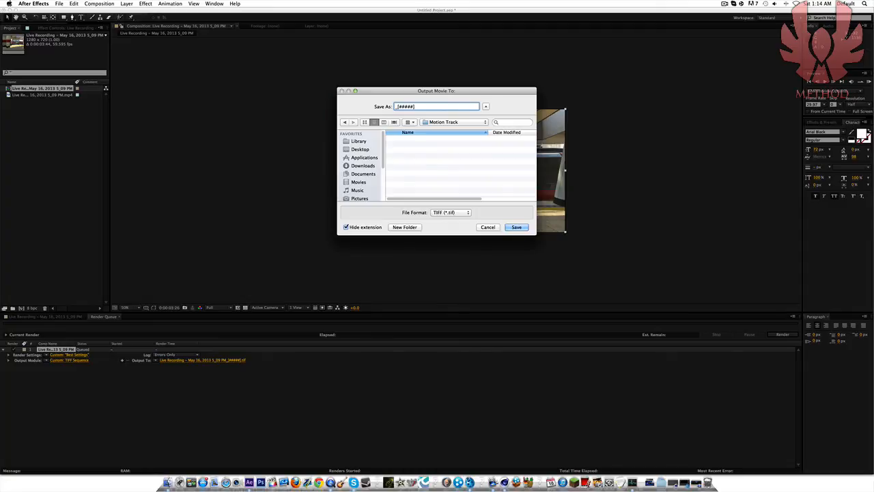
key(Delete)
text(Mottrack)
click(521, 229)
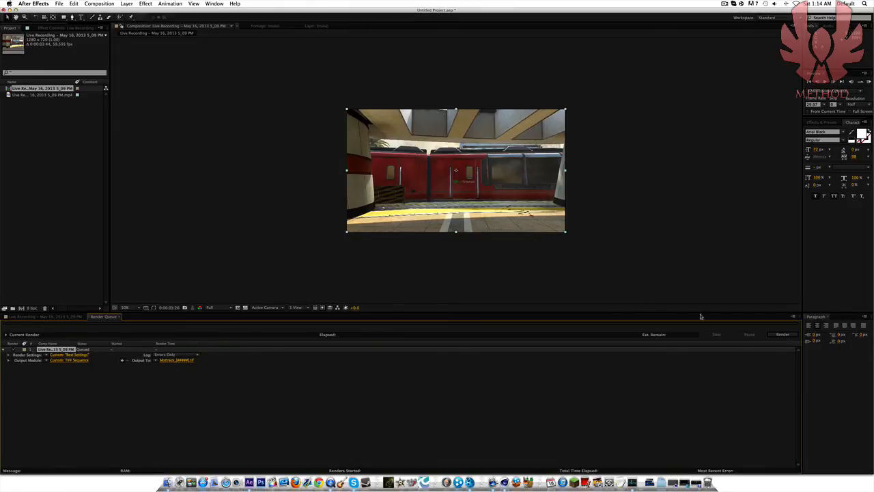
click(783, 334)
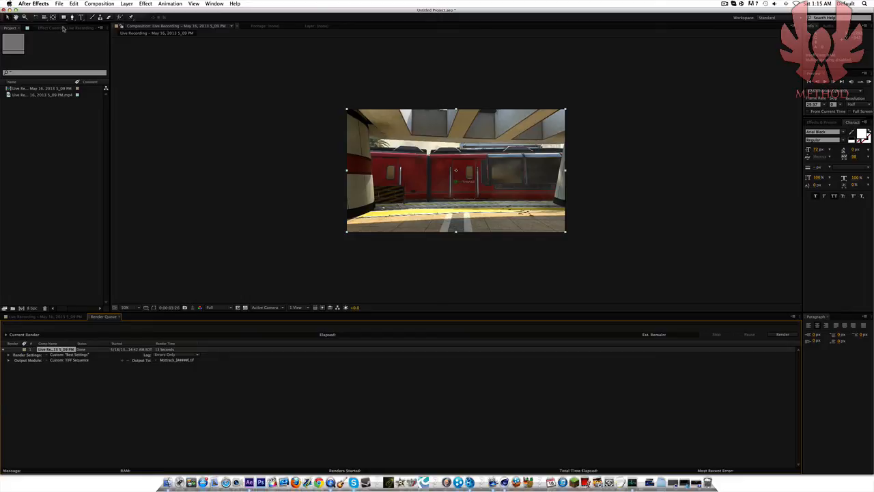
Replace the rendered project with a new, empty After Effects project
click(60, 3)
mouse_move(65, 12)
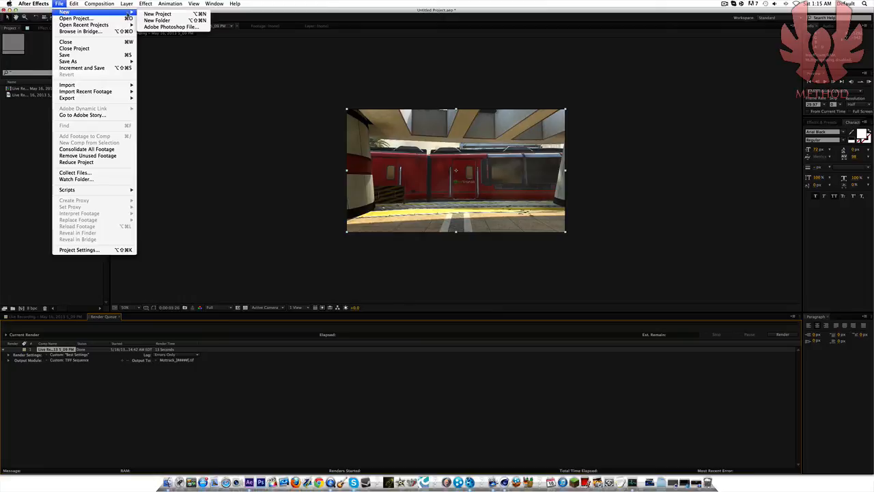
click(158, 14)
click(420, 252)
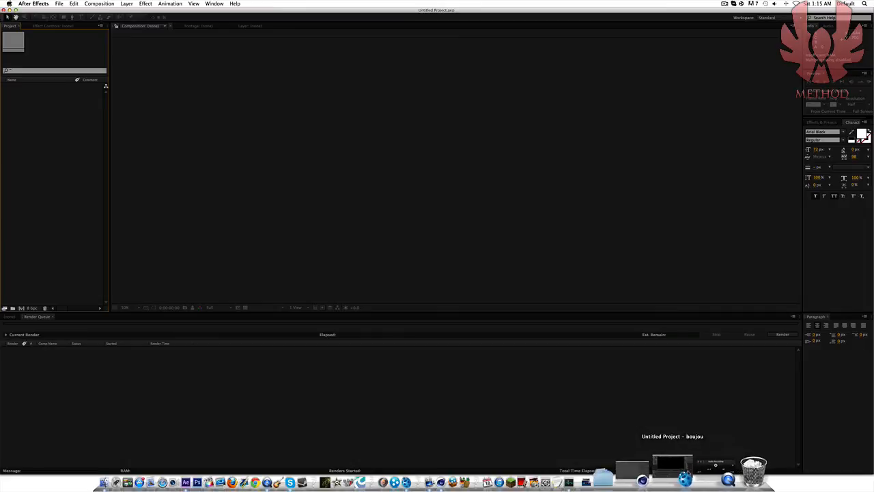
Switch to boujou and import the image sequence starting with Mottrack_00051.tif from Desktop/Edit1/Motion Track
click(672, 466)
click(96, 48)
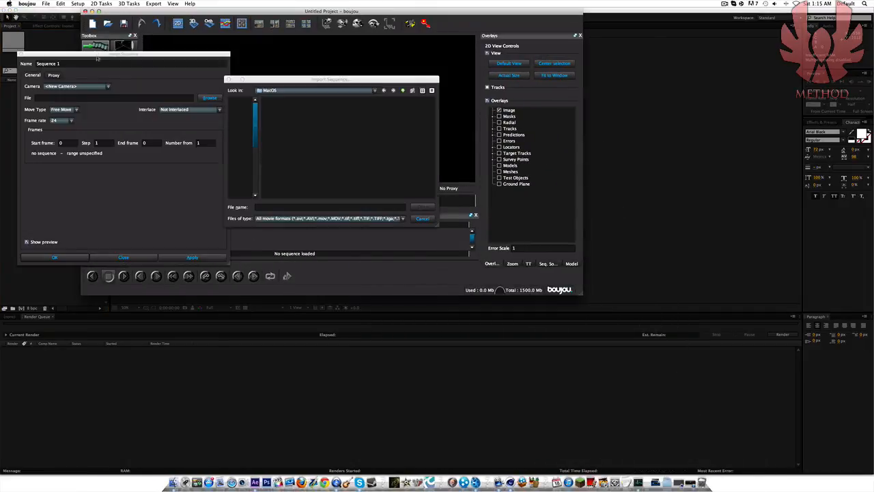
click(247, 109)
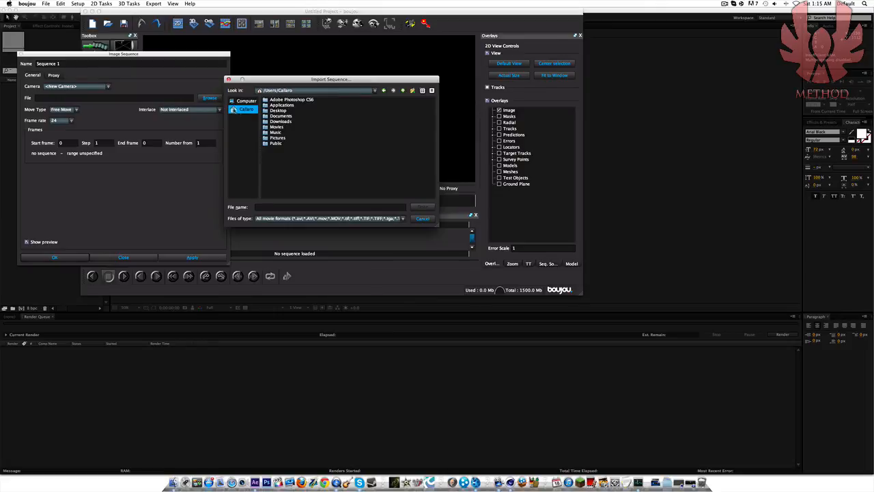
click(290, 111)
double_click(277, 112)
double_click(279, 106)
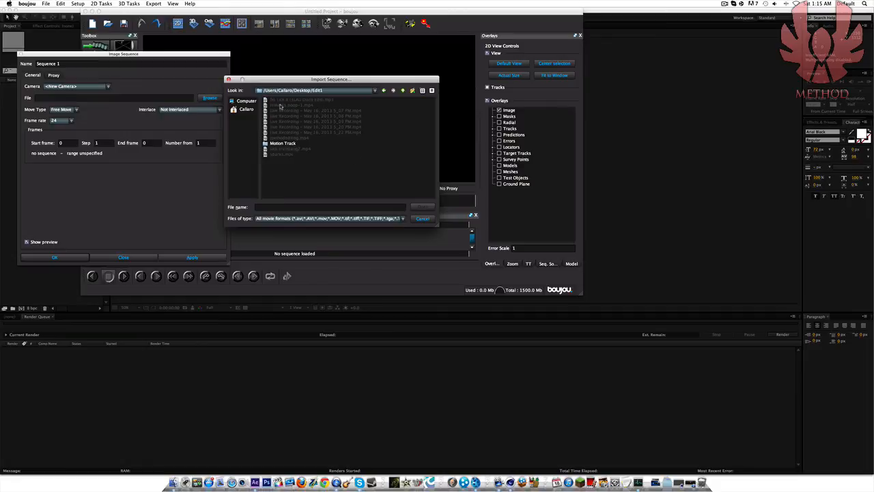
double_click(292, 144)
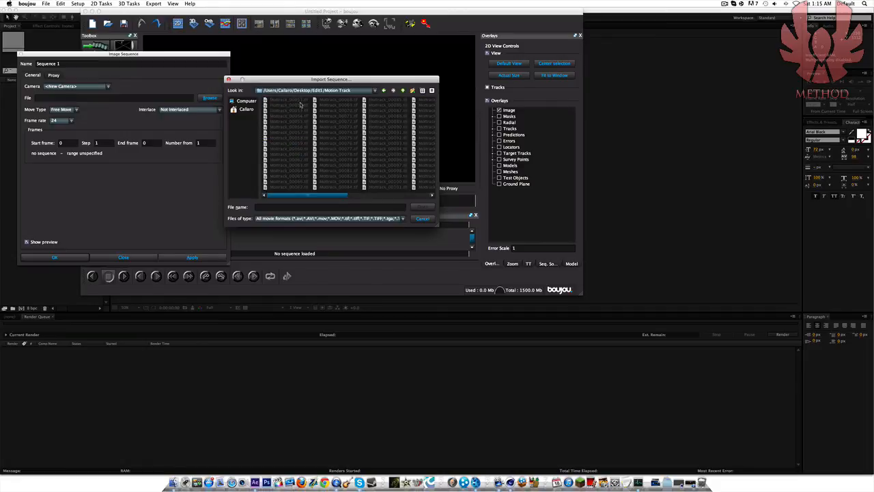
click(302, 101)
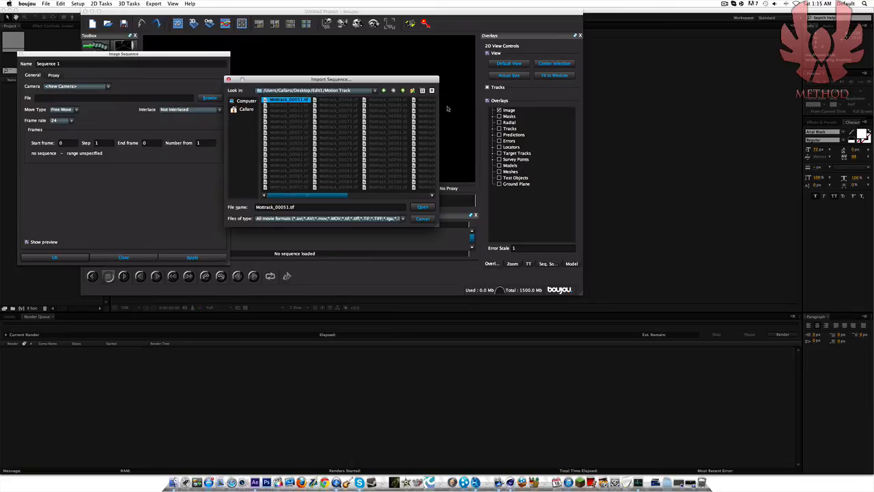
click(423, 207)
click(192, 258)
Set the imported sequence's frame rate to 29.97 and close the Image Sequence dialog
click(68, 120)
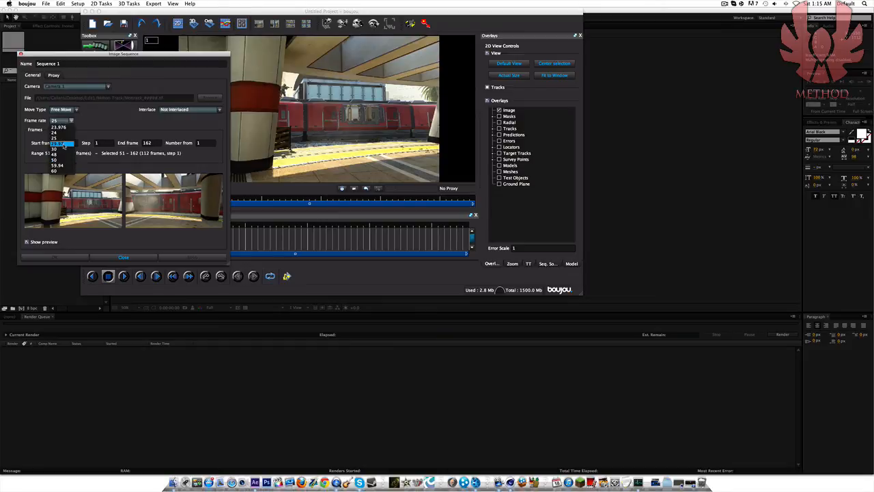
click(62, 143)
click(123, 258)
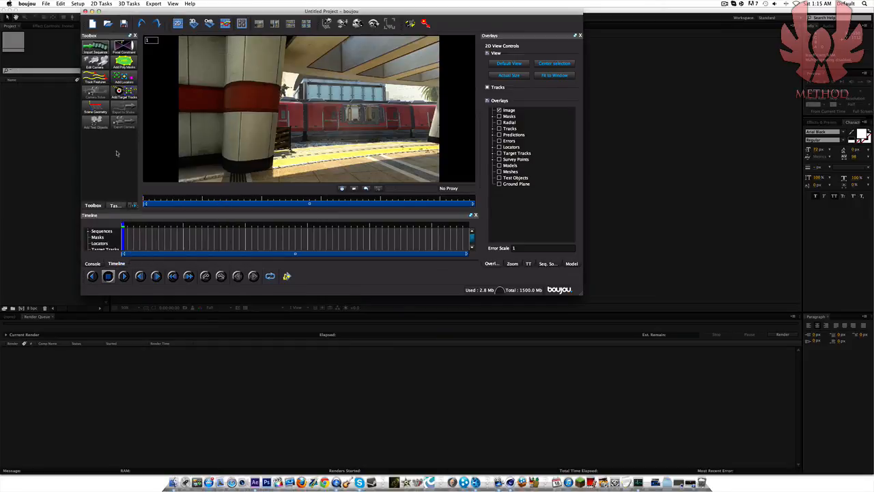
Scrub through the imported sequence to examine which objects move in the shot
drag(128, 234, 164, 237)
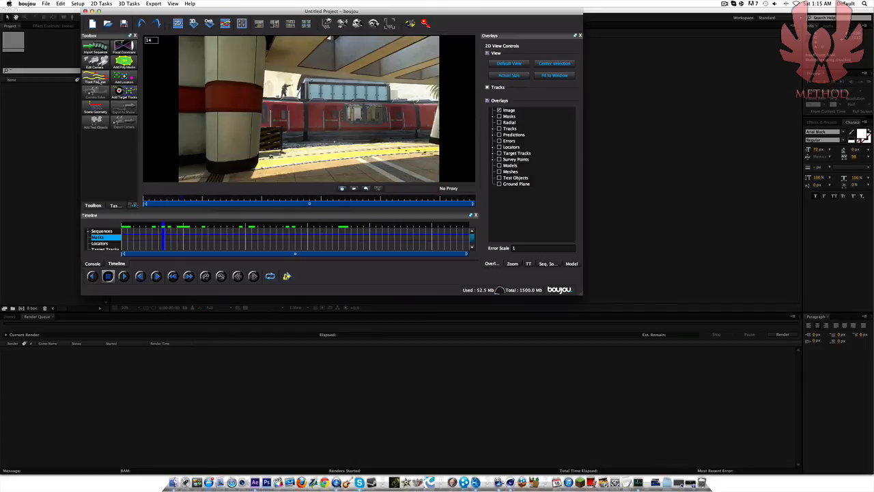
drag(215, 246, 418, 241)
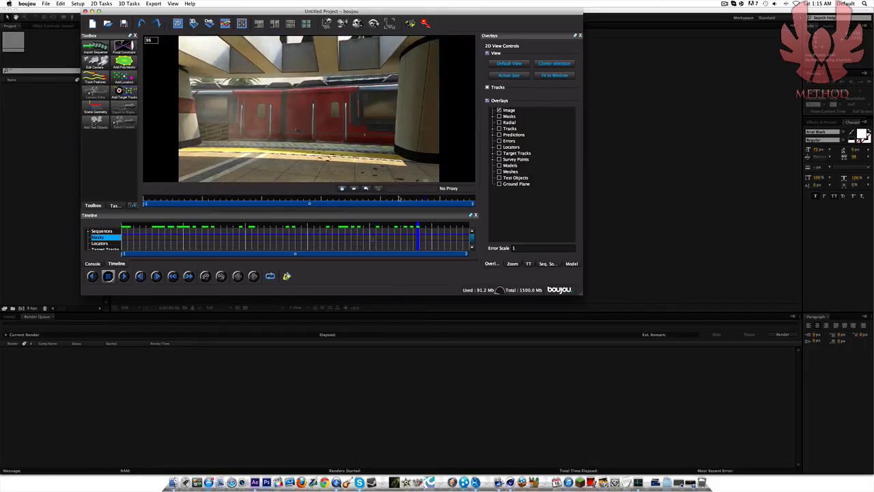
drag(351, 246, 235, 243)
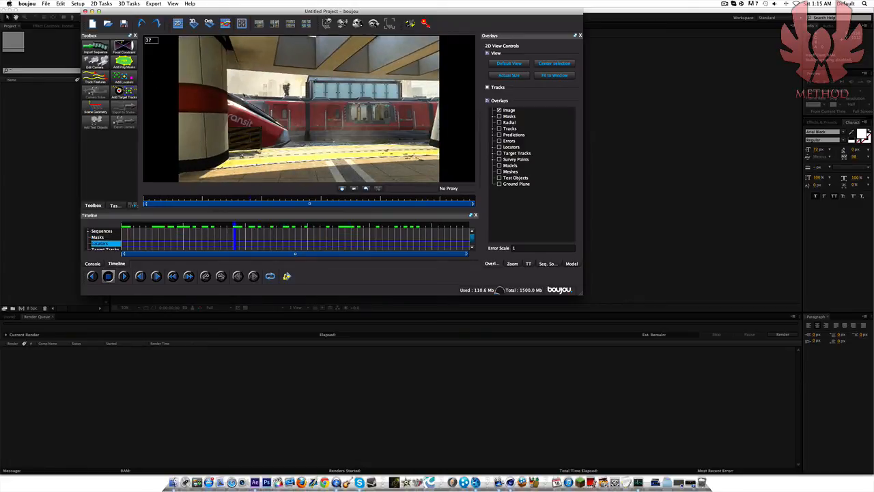
click(275, 233)
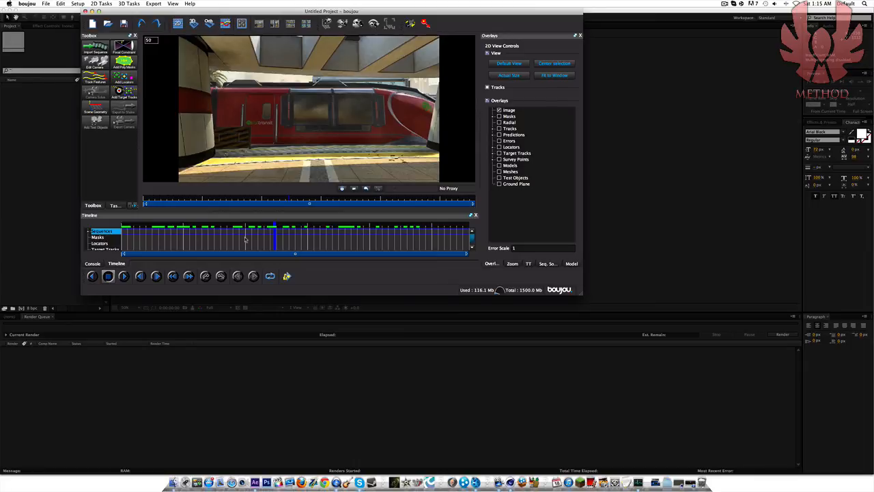
drag(246, 239, 213, 238)
Draw a five-point poly mask around the standing player beside the pillar at frame 1
click(123, 61)
click(121, 237)
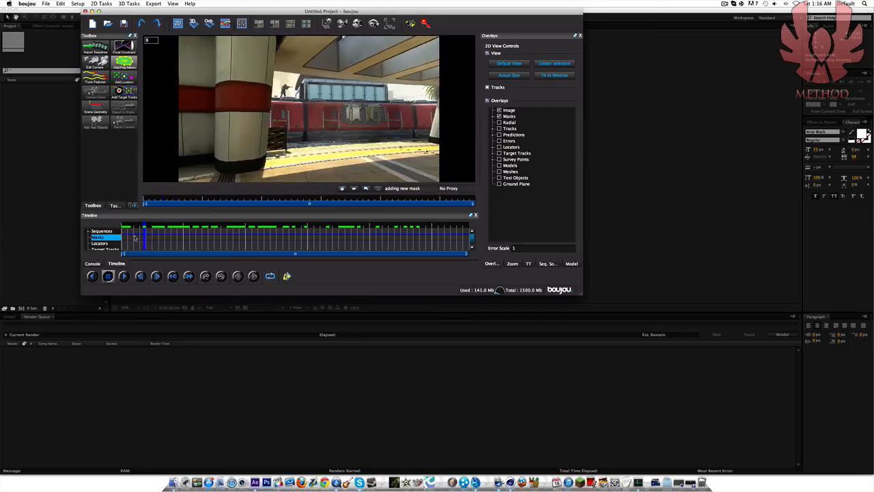
click(281, 103)
click(276, 90)
click(284, 75)
click(295, 84)
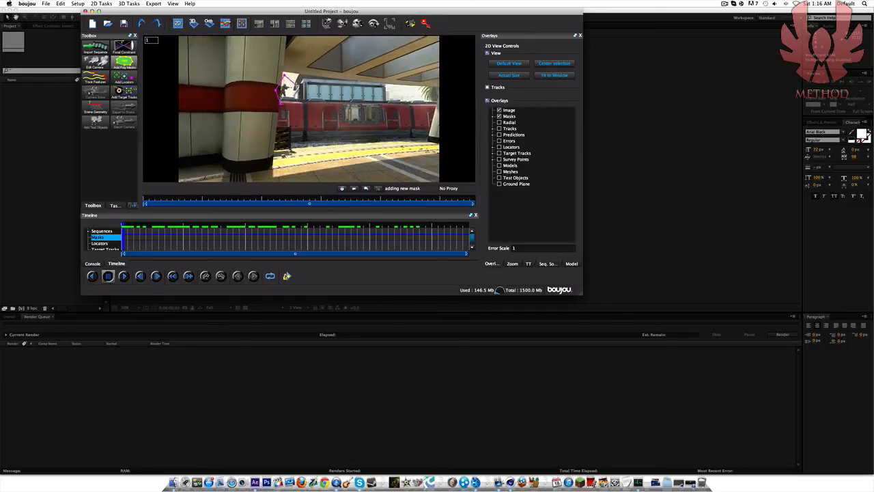
click(299, 95)
click(280, 103)
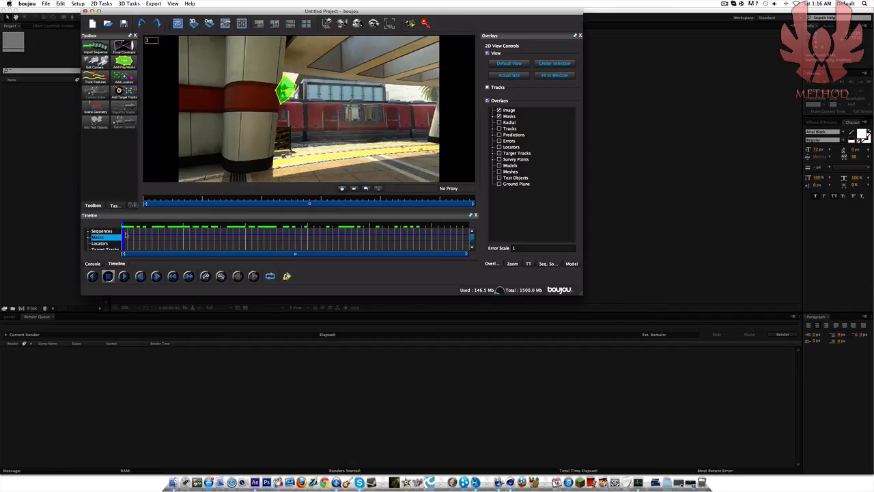
Check the player mask over the following frames, and draw a five-point poly mask at frame 26 where the train enters beside the pillar
drag(129, 236, 200, 238)
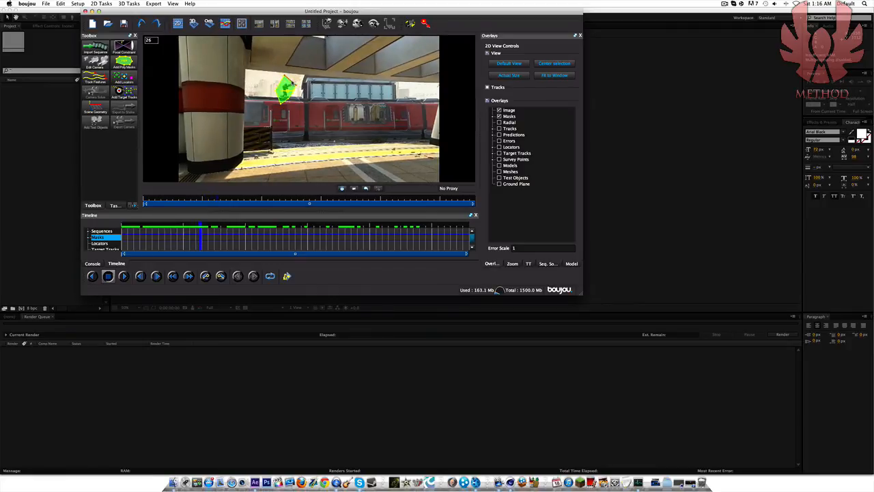
mouse_move(201, 237)
mouse_down()
mouse_move(256, 238)
mouse_move(218, 238)
mouse_up()
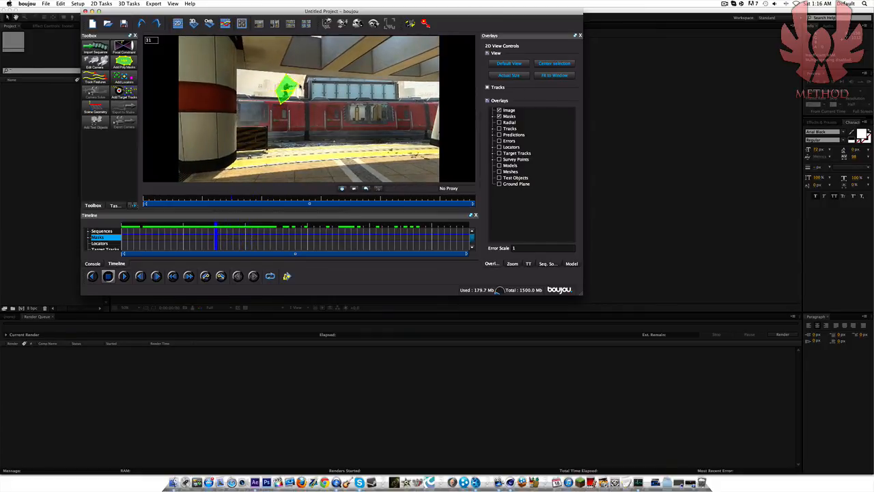
mouse_move(205, 237)
mouse_down()
mouse_move(260, 237)
mouse_move(201, 239)
mouse_up()
click(124, 62)
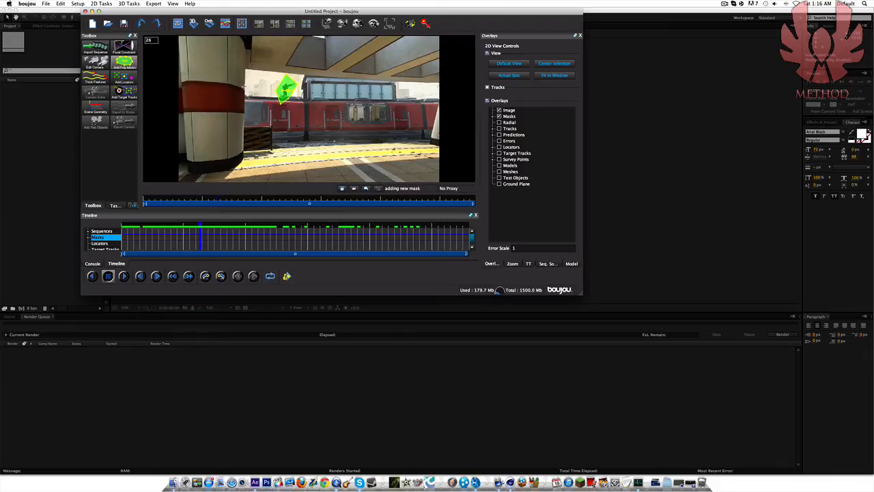
click(244, 86)
click(298, 106)
click(292, 141)
click(241, 143)
click(217, 110)
click(244, 89)
Reshape the train mask's corners up to frame 38 so that it covers the front of the incoming train
drag(201, 236, 225, 238)
drag(235, 135, 214, 142)
click(239, 238)
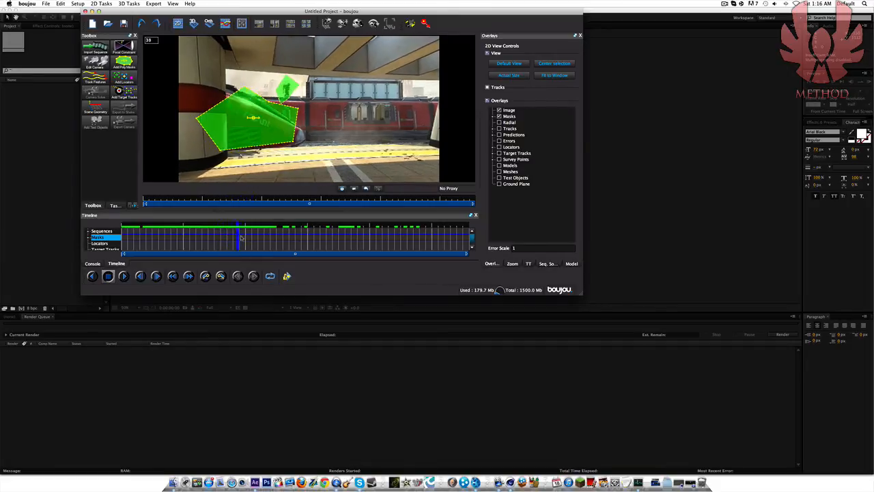
drag(297, 135, 317, 137)
drag(243, 88, 223, 65)
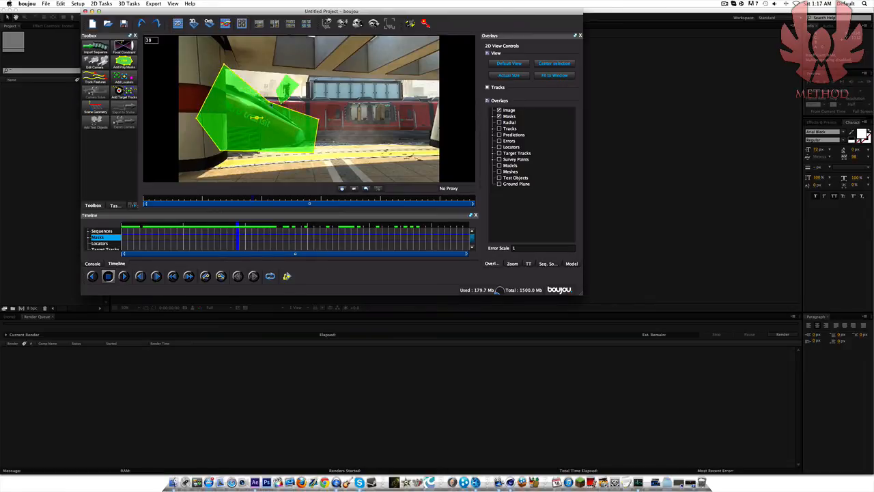
Widen the train mask at frames 41 and 48 to follow the train's nose across to the image's right edge
mouse_move(238, 236)
mouse_down()
mouse_move(229, 236)
mouse_move(249, 236)
mouse_up()
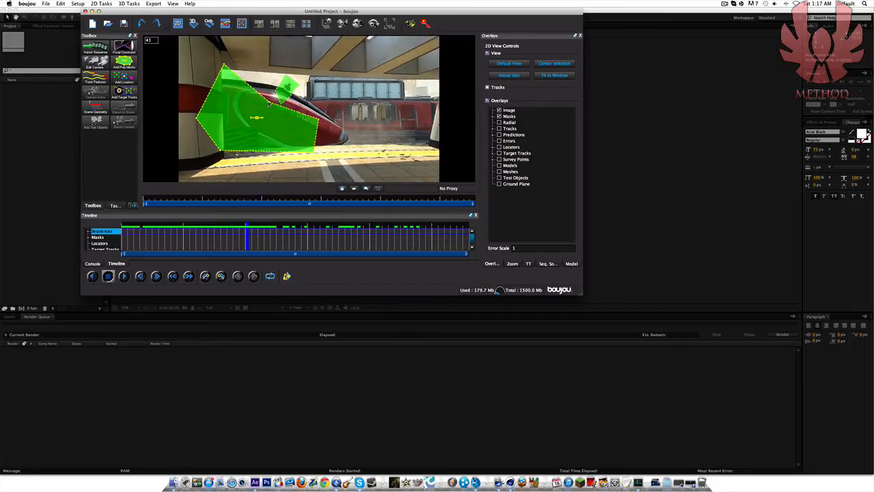
drag(269, 104, 291, 80)
drag(318, 122, 367, 91)
drag(315, 150, 364, 146)
mouse_move(254, 241)
mouse_down()
mouse_move(228, 238)
mouse_move(270, 237)
mouse_up()
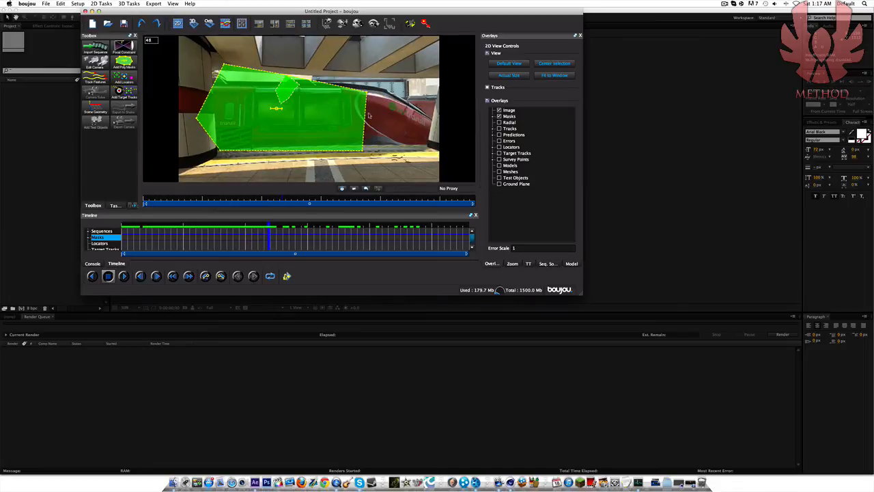
drag(366, 115, 449, 86)
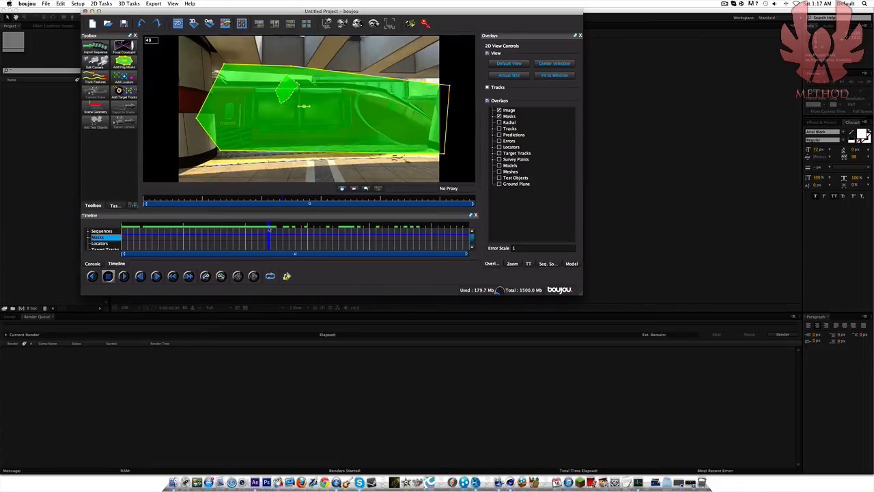
Extend the train mask's left edge outward at frame 57 and raise its upper-right corner at frame 61
mouse_move(272, 230)
mouse_down()
mouse_move(226, 234)
mouse_move(281, 235)
mouse_move(265, 235)
mouse_up()
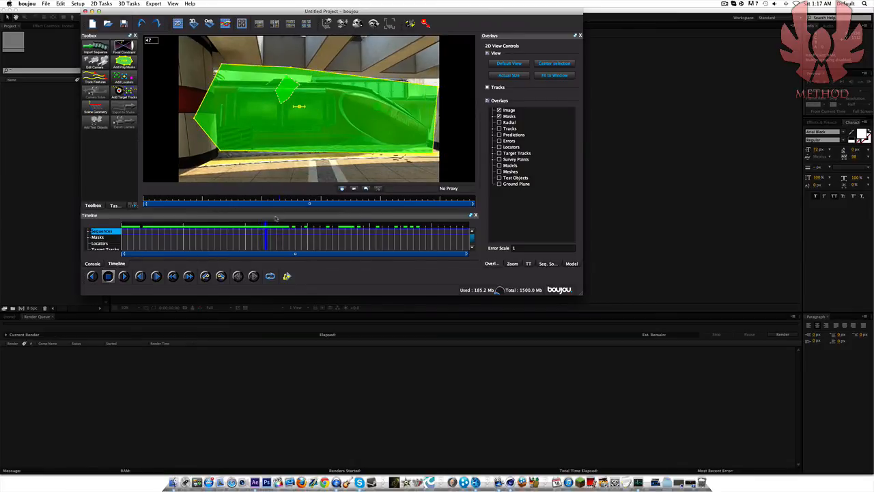
click(261, 230)
drag(261, 230, 296, 230)
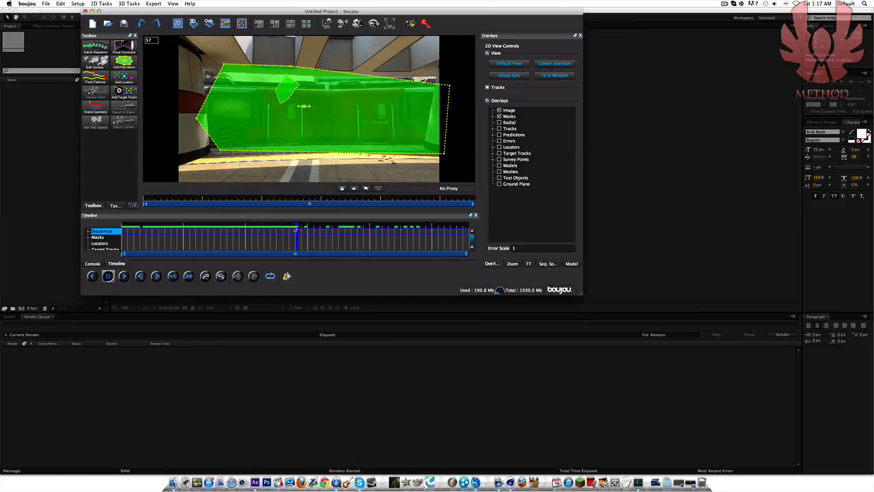
drag(213, 89, 194, 82)
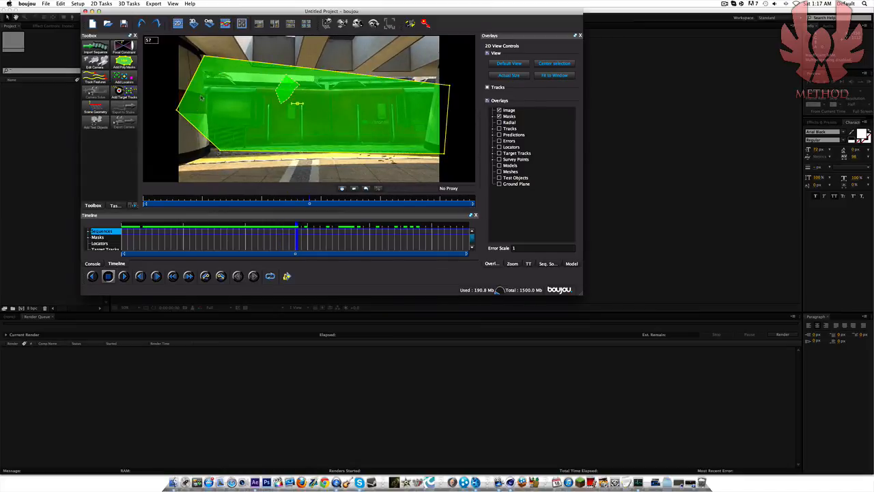
drag(286, 232, 311, 238)
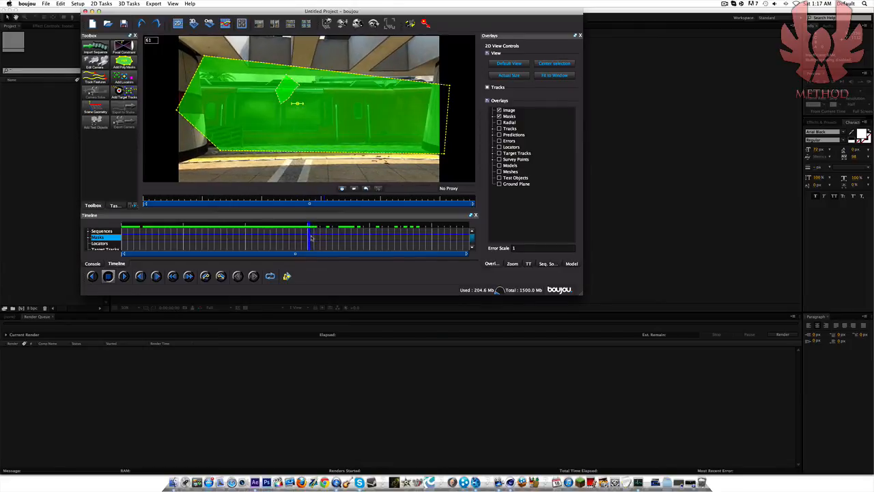
drag(433, 85, 451, 78)
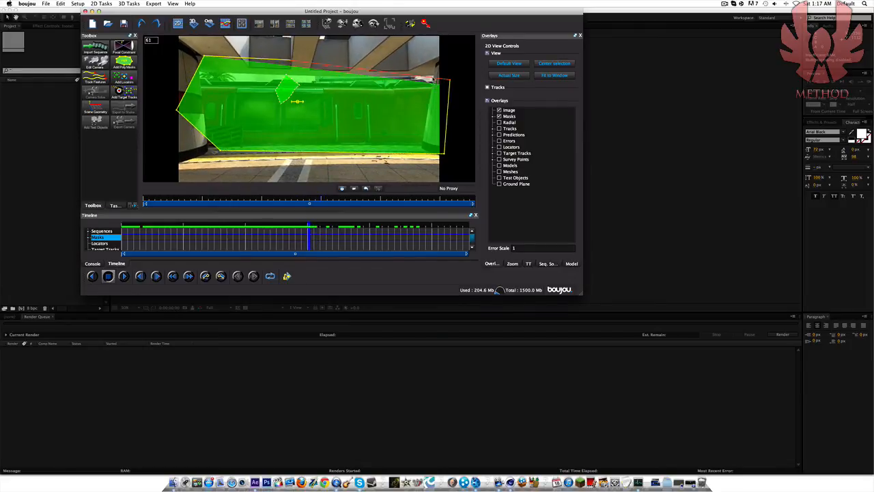
Lower the train mask's bottom edge at frames 54 and 47 so that it covers the platform edge below the train
mouse_move(289, 230)
mouse_down()
mouse_move(302, 230)
mouse_move(278, 231)
mouse_move(290, 231)
mouse_up()
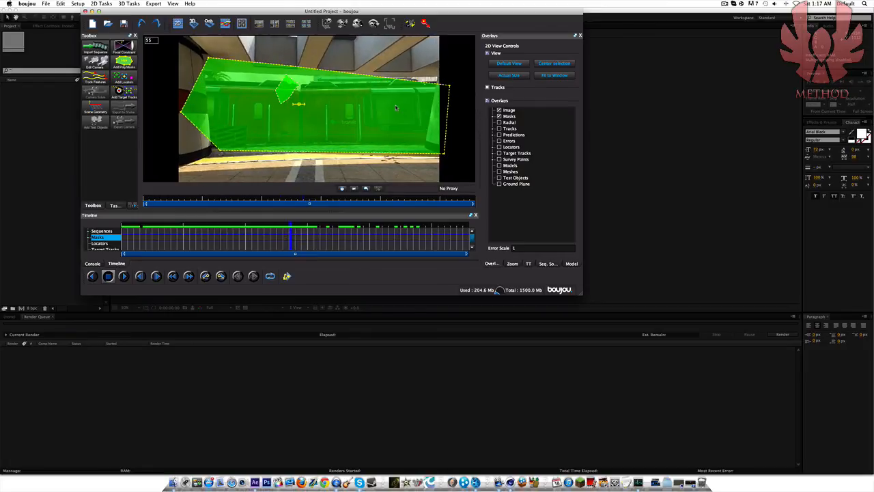
mouse_move(295, 236)
mouse_down()
mouse_move(266, 235)
mouse_move(287, 236)
mouse_up()
drag(278, 153, 266, 176)
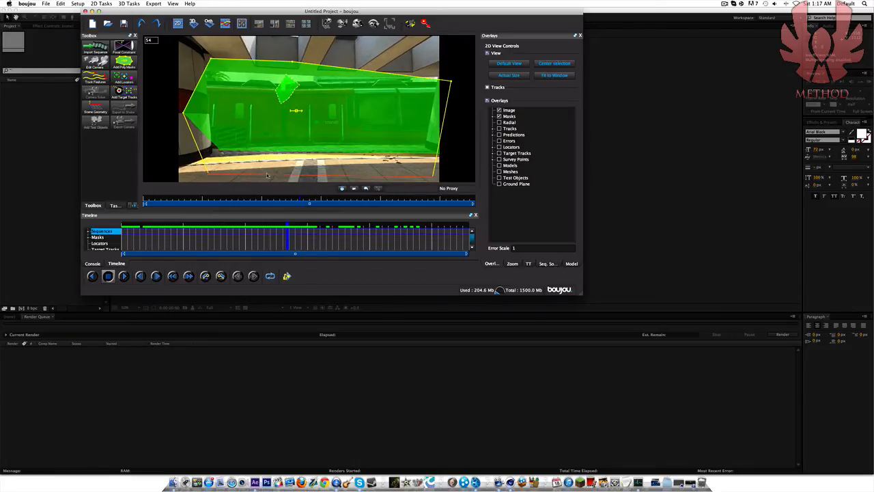
drag(280, 236, 265, 240)
drag(261, 151, 259, 180)
mouse_move(263, 238)
mouse_down()
mouse_move(226, 238)
mouse_move(267, 237)
mouse_up()
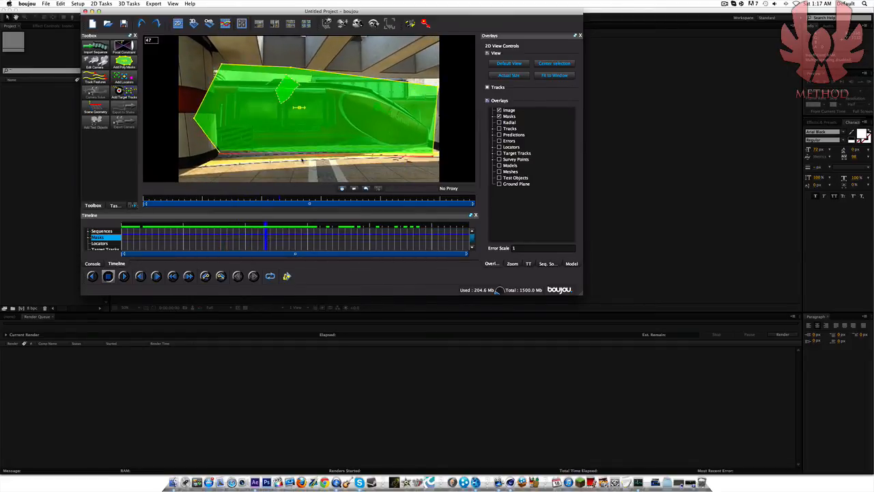
drag(304, 150, 294, 179)
Keep lowering the train mask's bottom edge over the frames from 48 to 64 to cover the yellow platform strip
mouse_move(267, 243)
mouse_down()
mouse_move(283, 244)
mouse_move(271, 244)
mouse_up()
drag(306, 153, 297, 171)
drag(273, 238, 297, 239)
drag(300, 152, 277, 171)
drag(289, 236, 318, 234)
drag(332, 145, 308, 157)
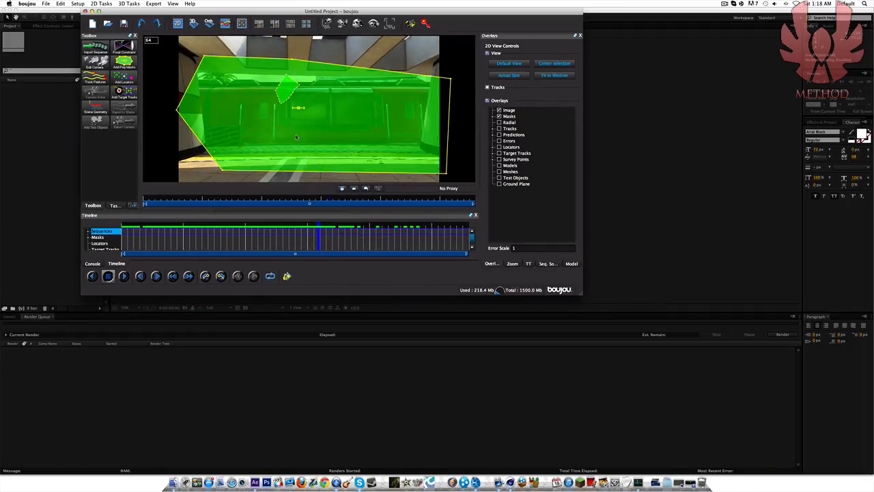
Move the train mask's lower-left side outward and adjust its bottom edge at frames 75 and 78 to follow the platform edge
mouse_move(324, 236)
mouse_down()
mouse_move(358, 239)
mouse_move(340, 237)
mouse_up()
drag(206, 148, 185, 155)
mouse_move(350, 239)
mouse_down()
mouse_move(435, 241)
mouse_move(353, 239)
mouse_up()
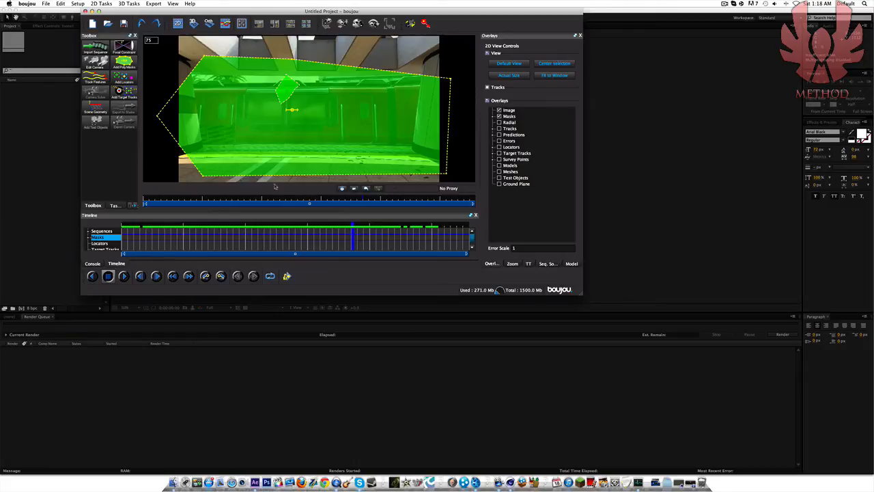
drag(266, 175, 248, 172)
drag(350, 239, 364, 237)
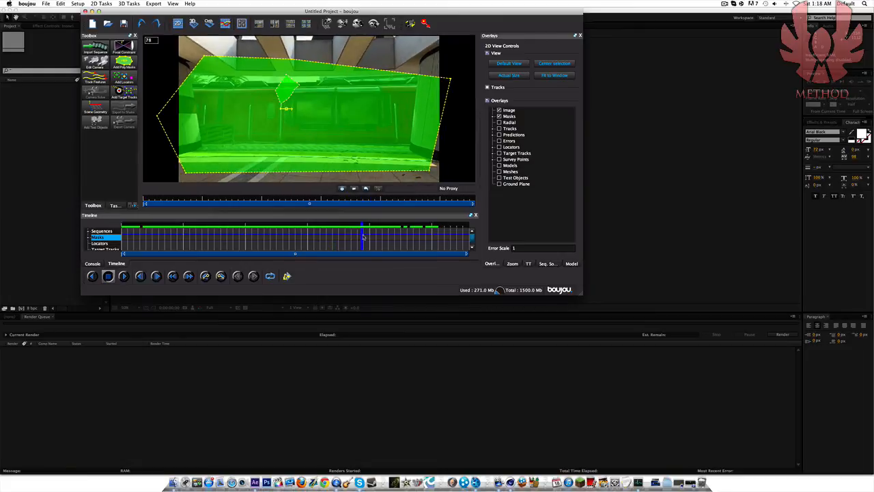
drag(321, 172, 313, 167)
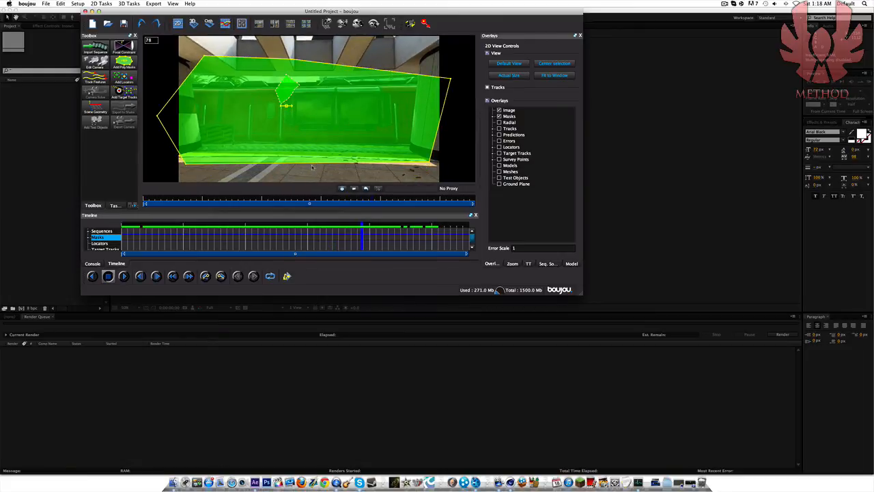
click(95, 77)
click(78, 145)
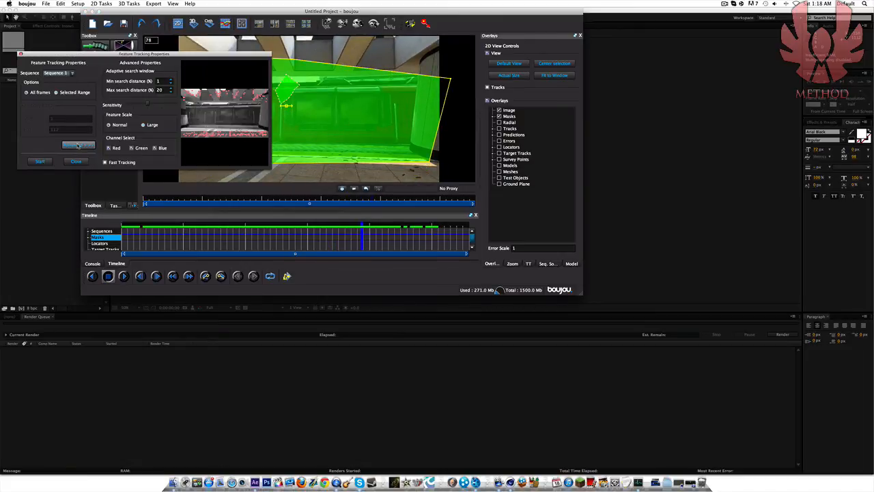
click(78, 145)
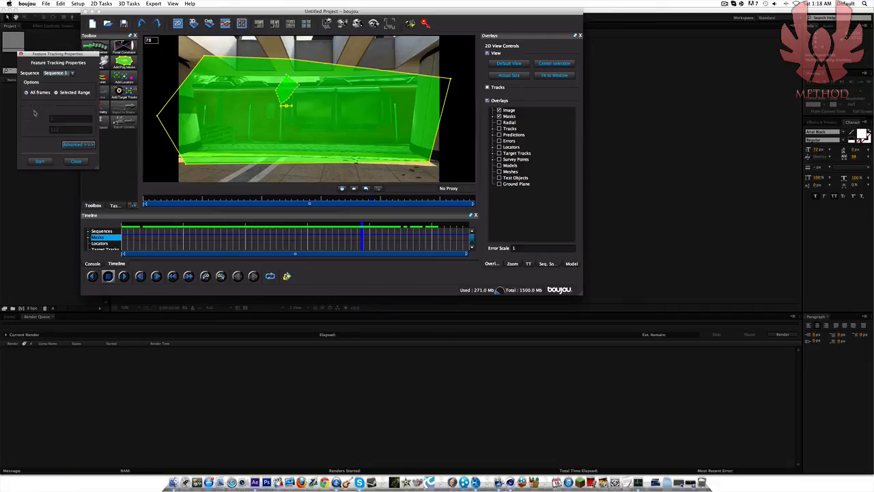
click(21, 53)
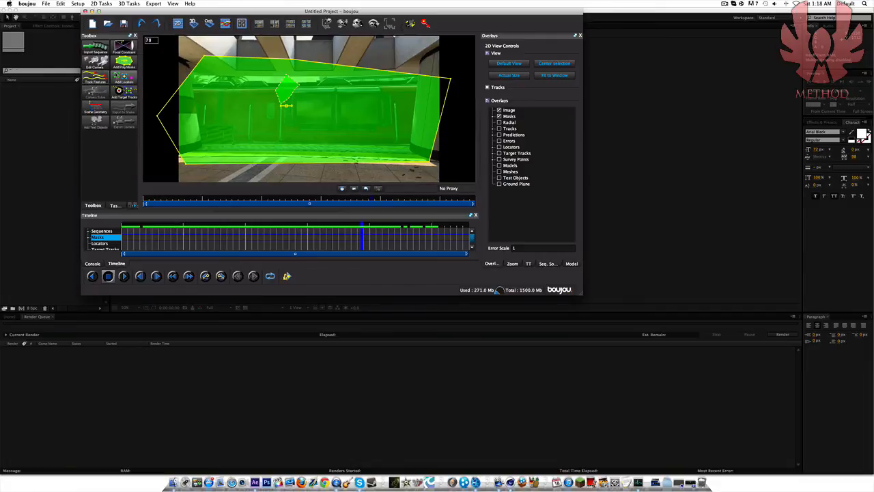
Raise the feature tracking sensitivity to its maximum and track features on all frames of Sequence 1
click(95, 77)
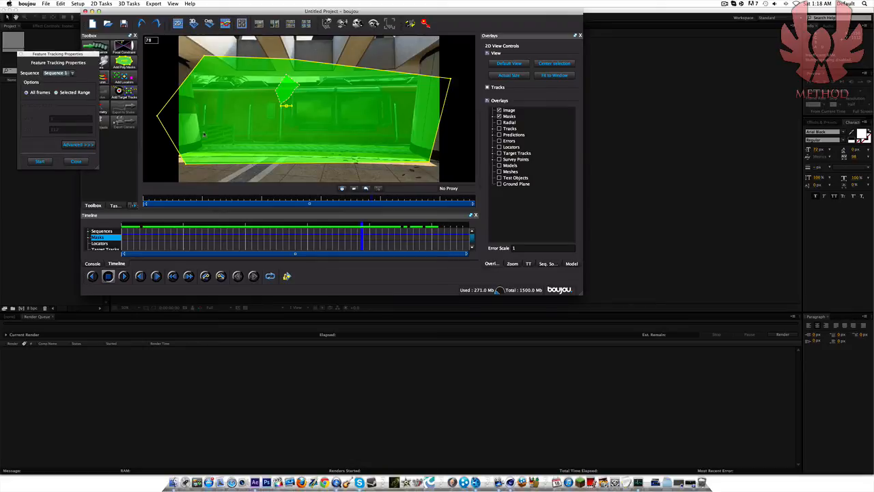
click(69, 146)
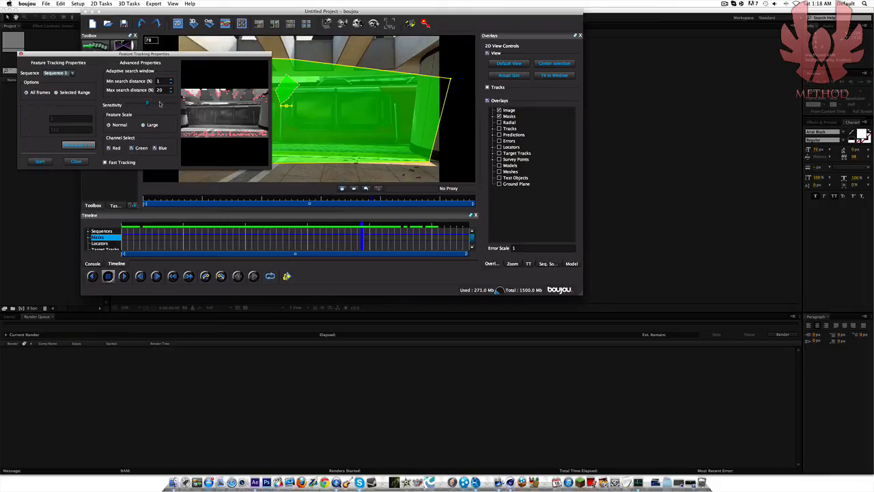
drag(149, 105, 141, 104)
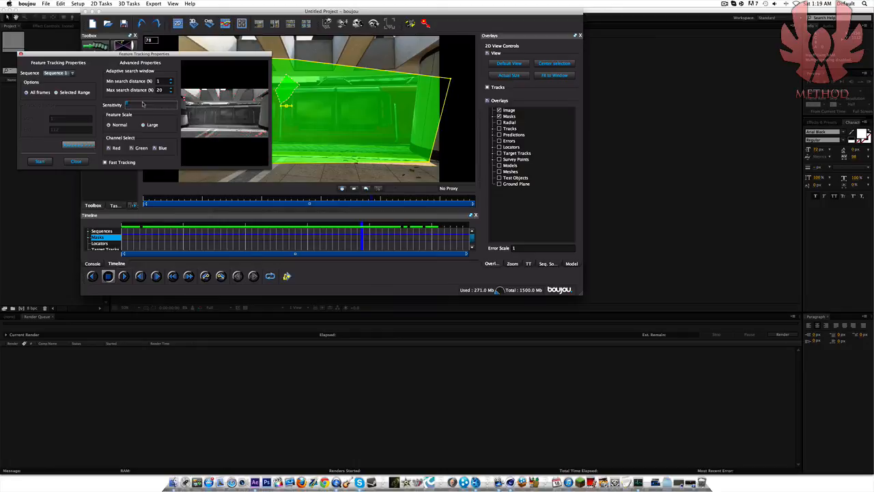
click(173, 105)
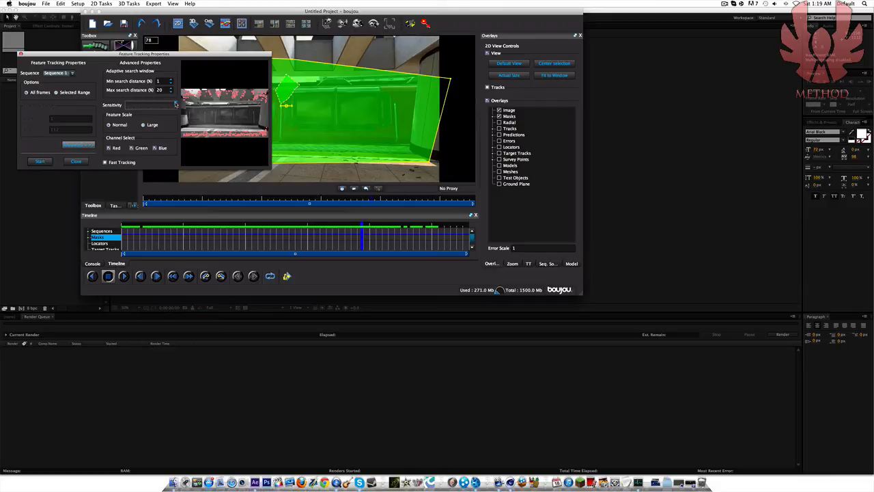
click(78, 145)
click(39, 161)
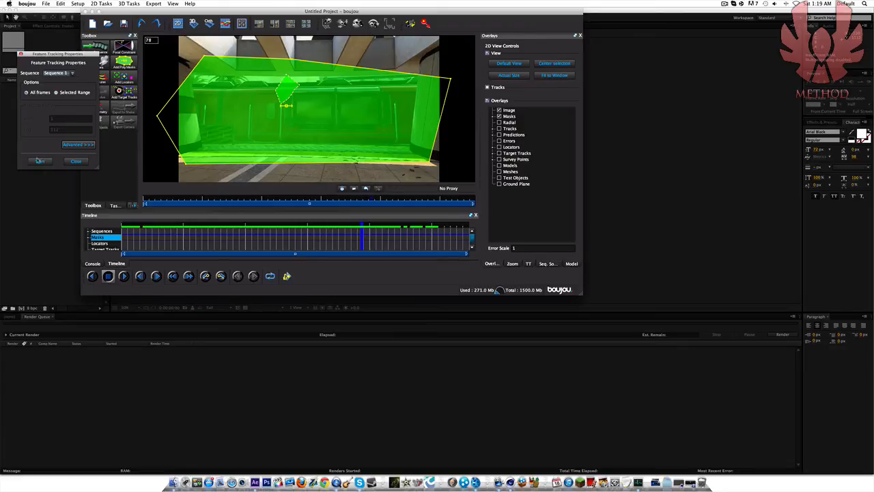
click(41, 164)
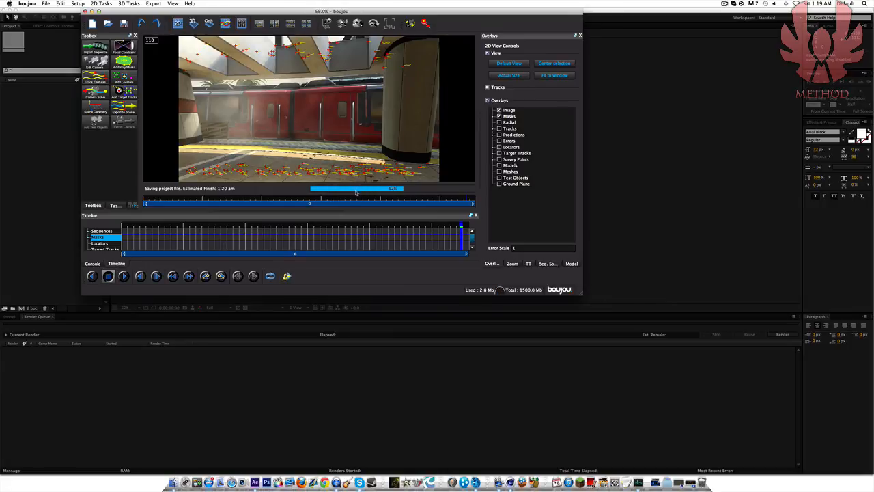
Review the feature tracks up to frame 80, and solve the camera for all frames of Sequence 1 with camera path smoothness optimized
drag(318, 233, 372, 235)
click(155, 4)
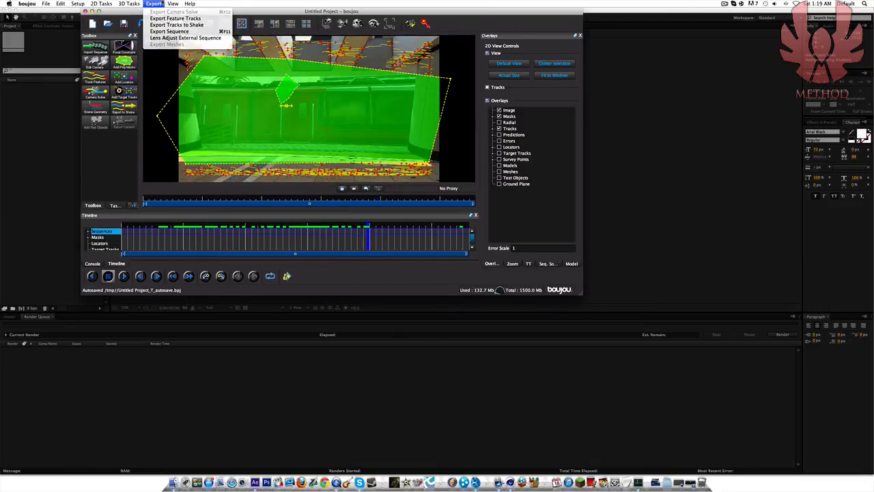
click(154, 4)
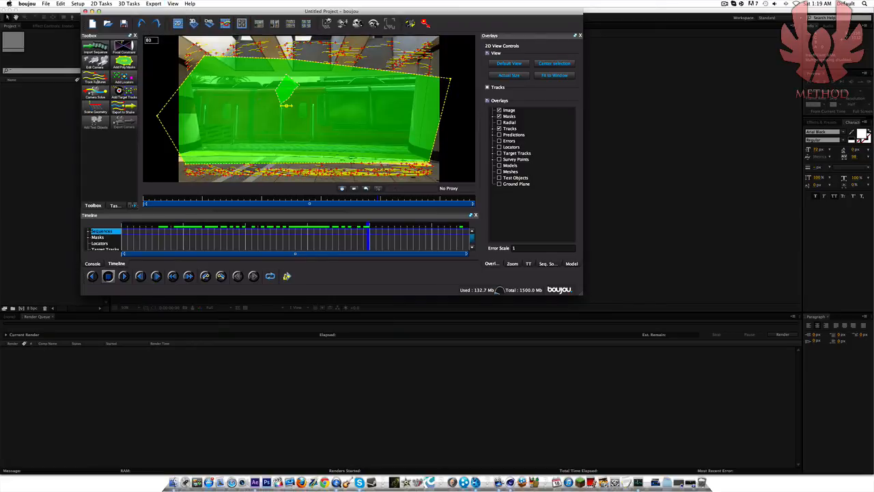
click(91, 95)
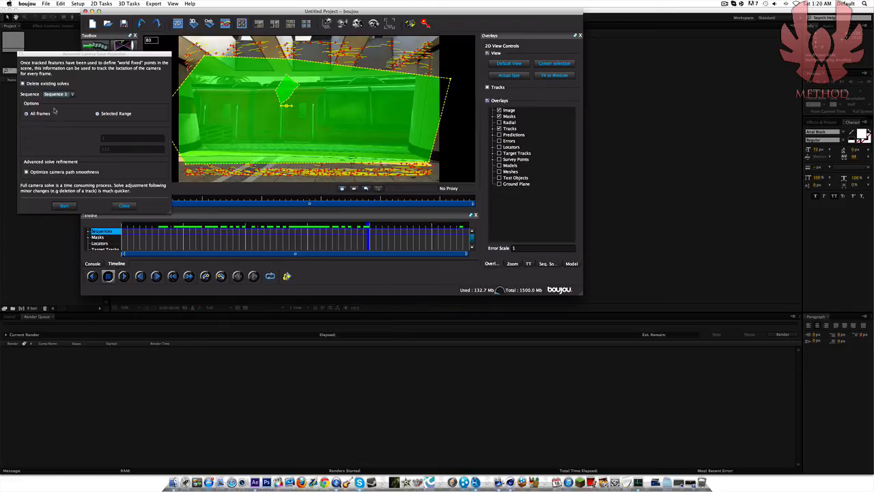
click(71, 95)
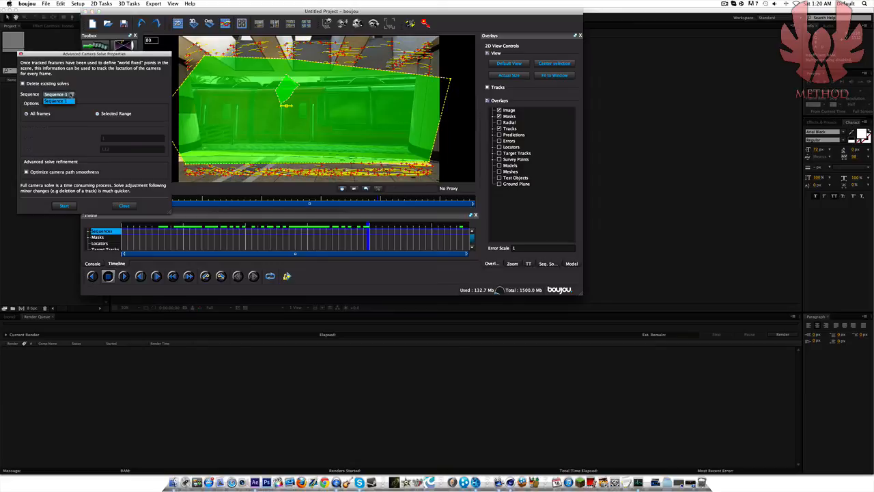
click(66, 97)
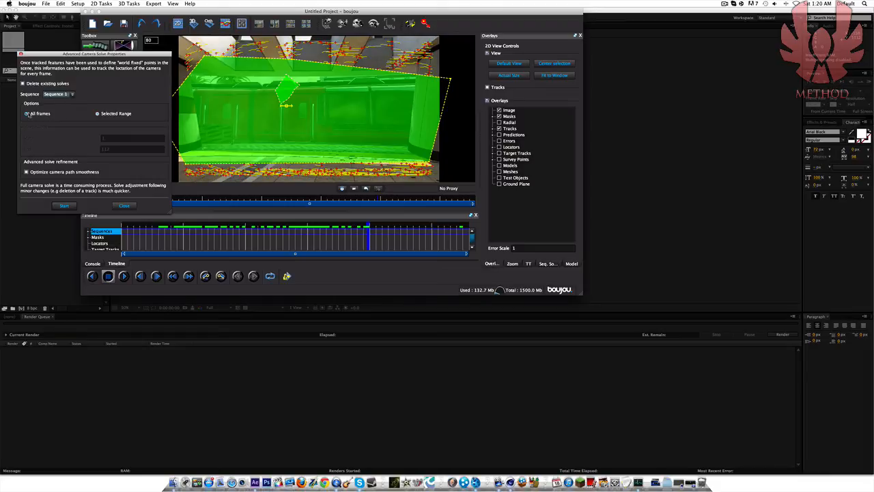
click(26, 172)
click(27, 172)
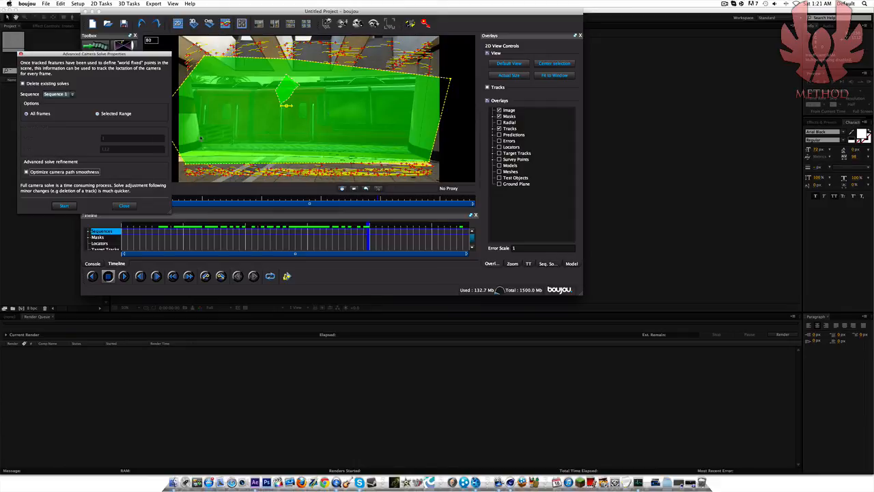
click(64, 207)
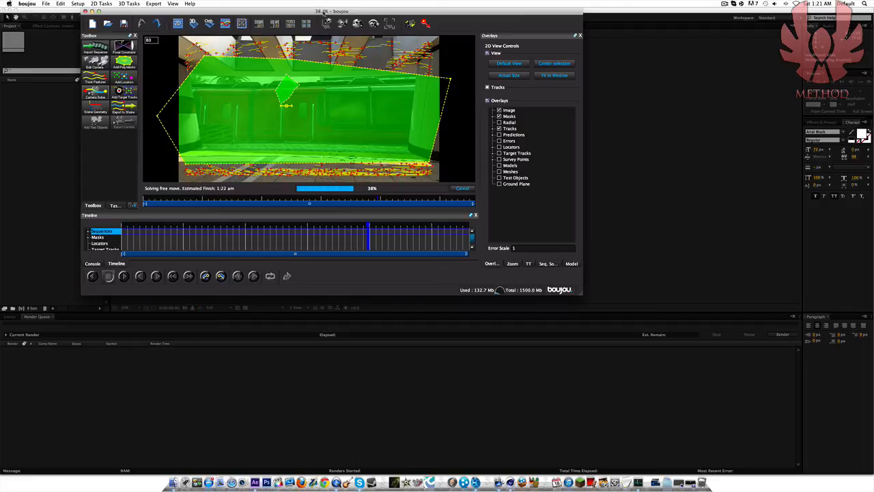
key(super+Tab)
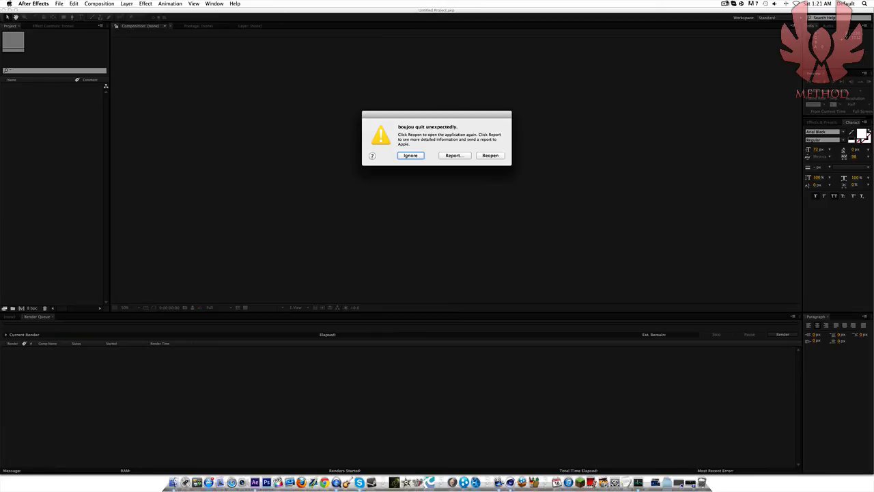
click(726, 4)
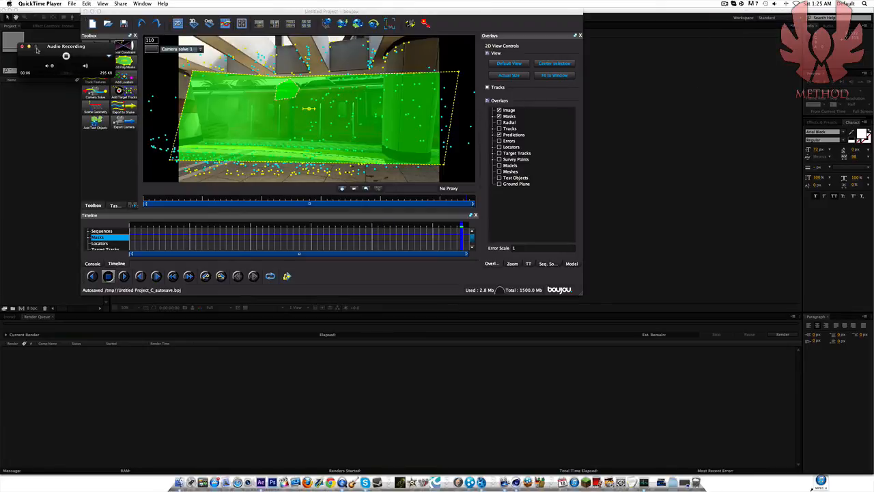
click(29, 48)
Add a Ladybird test object to the solved scene and scrub back to frame 26 to check how it tracks
drag(279, 244, 384, 239)
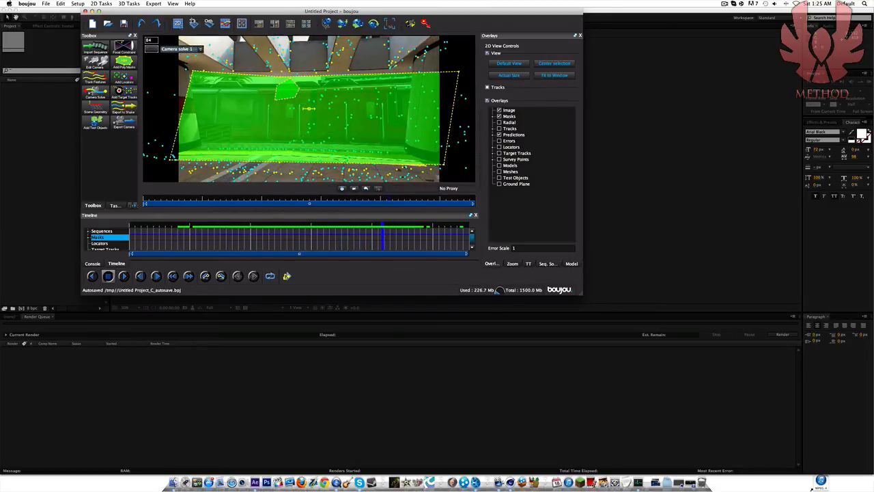
click(97, 123)
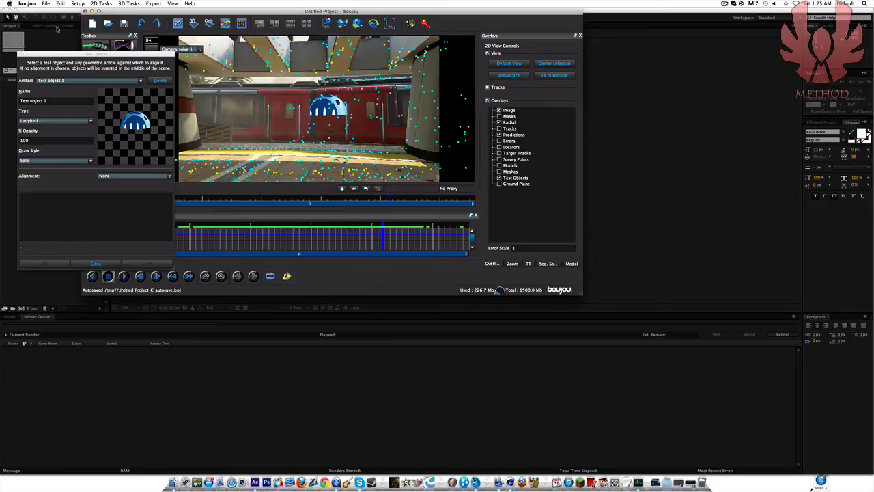
click(21, 54)
drag(335, 239, 207, 243)
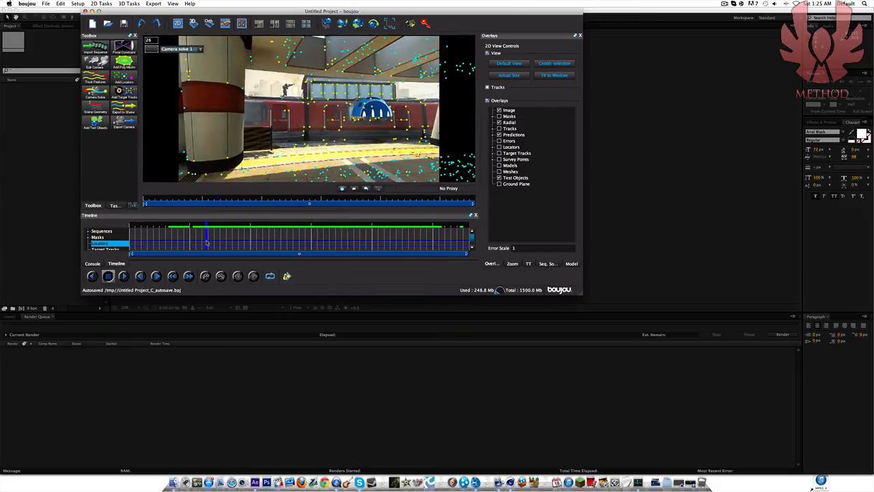
Start a camera export and set its output file to CAMERASOLVE in the Edit1/Motion Track folder on the Desktop
click(155, 5)
click(171, 12)
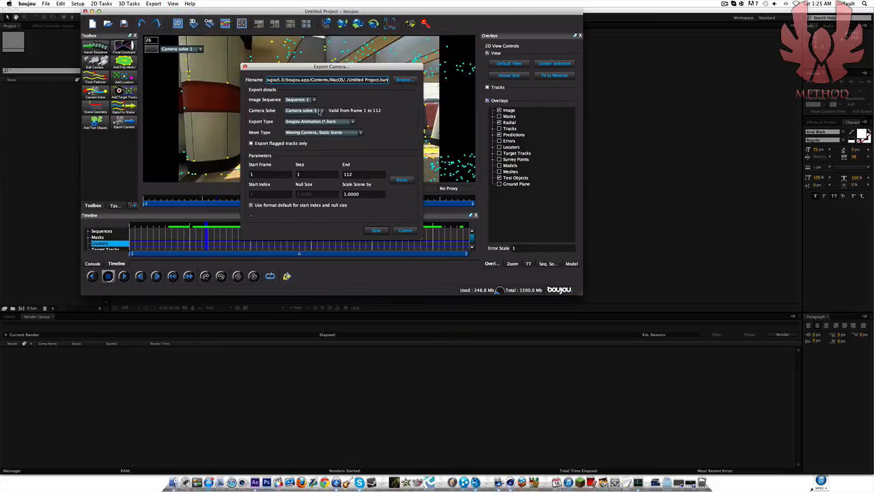
click(334, 121)
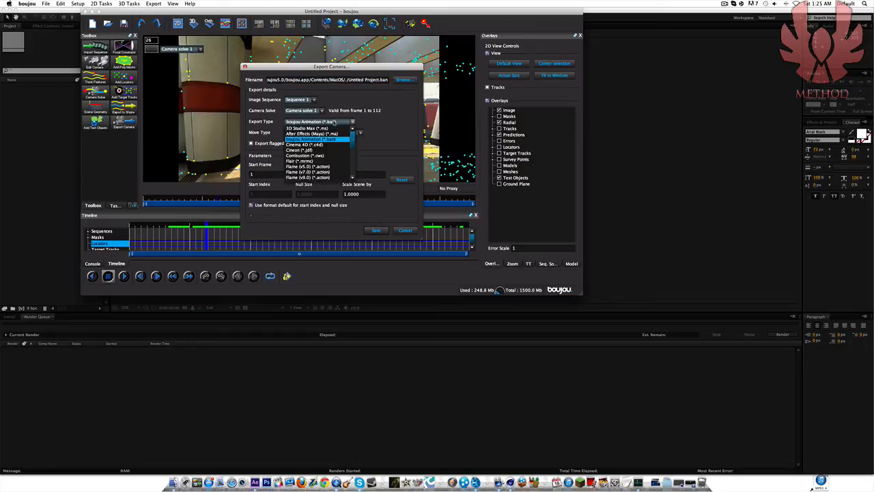
click(411, 112)
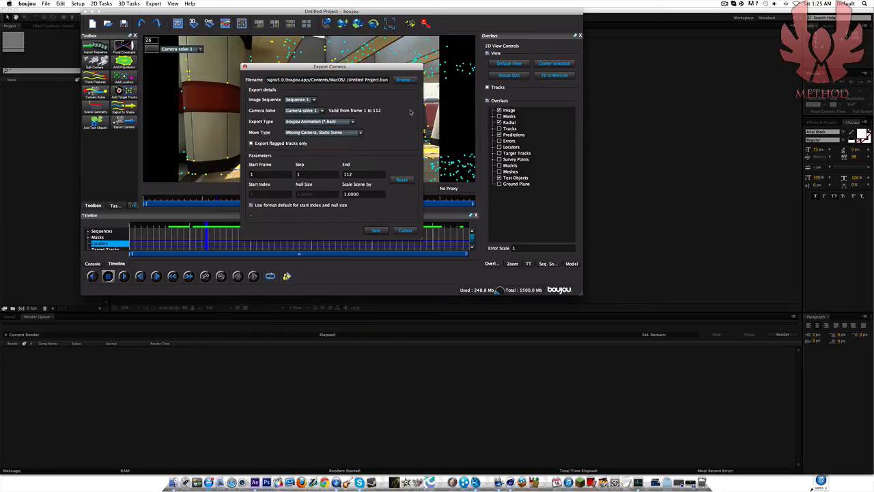
click(404, 80)
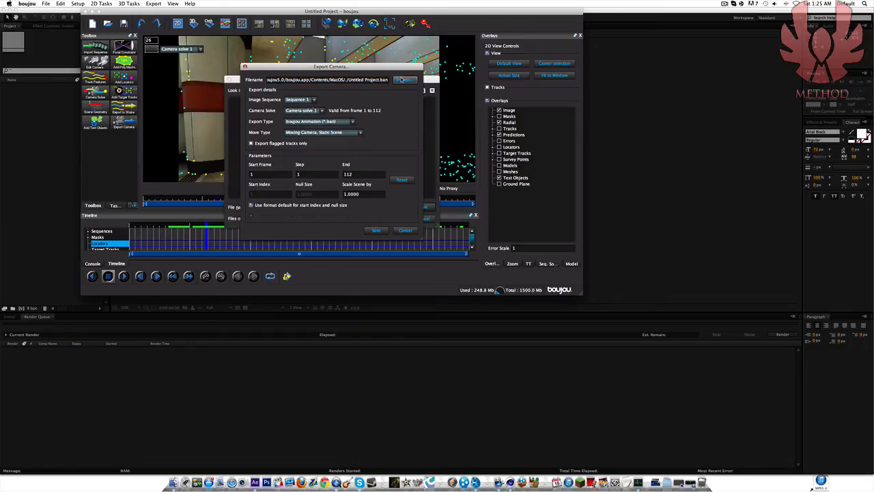
double_click(278, 110)
double_click(280, 105)
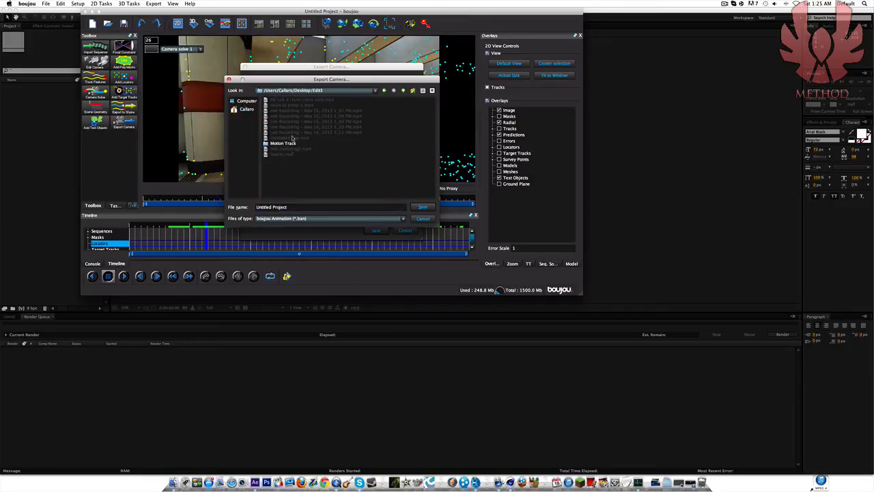
double_click(293, 149)
triple_click(299, 206)
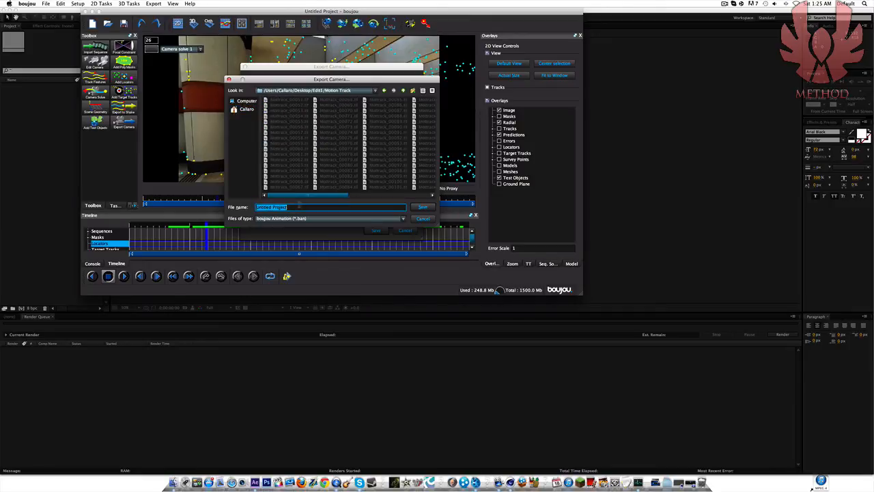
text(CAMERA)
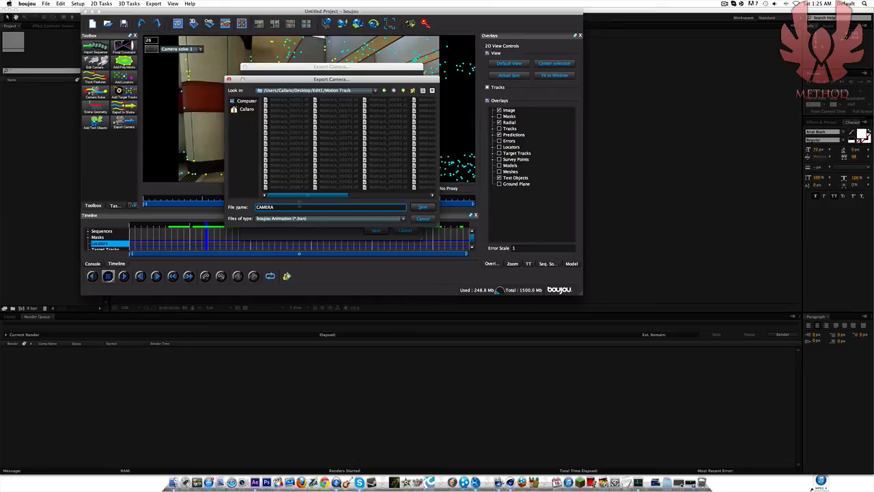
text(SOLVE)
key(Return)
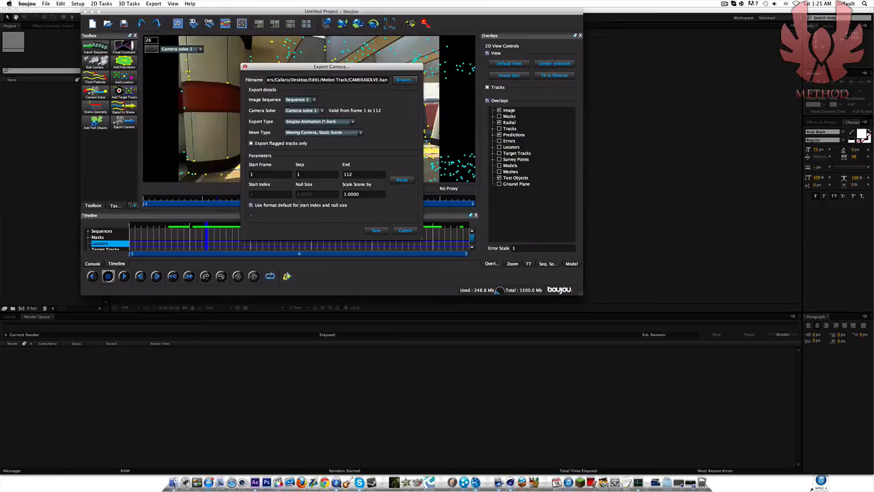
Set the camera export type to Cinema 4D (*.c4d) for Sequence 1 and Camera solve 1
click(310, 101)
click(313, 103)
click(316, 111)
click(315, 118)
click(313, 100)
click(313, 101)
click(336, 123)
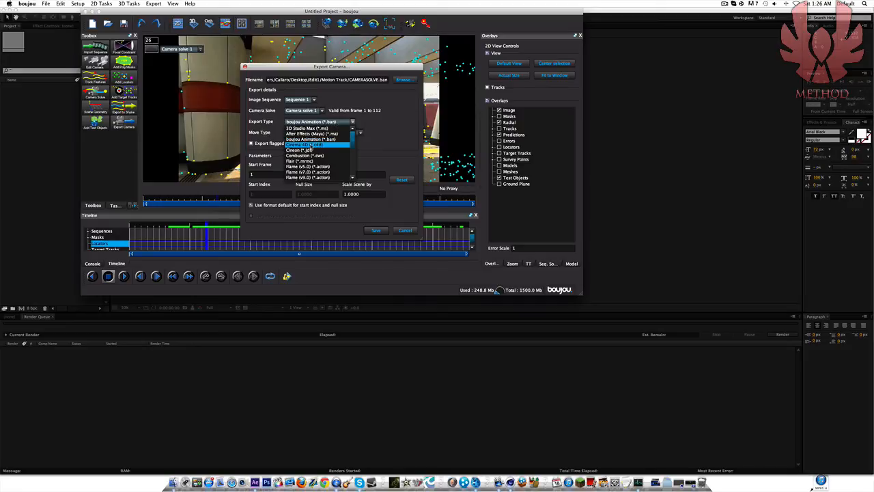
click(313, 145)
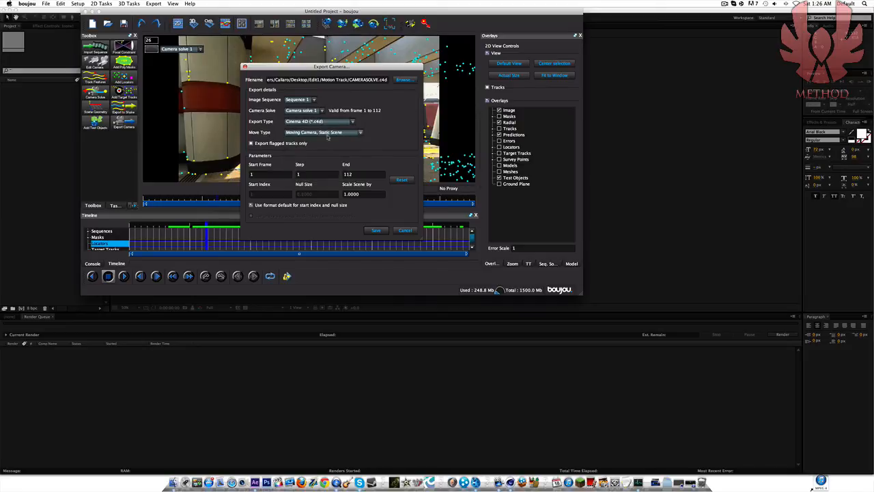
click(334, 122)
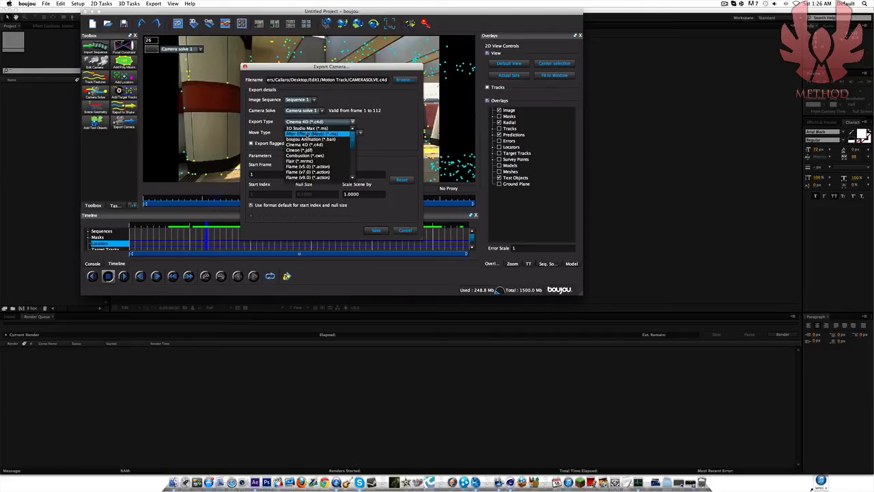
click(307, 134)
click(329, 122)
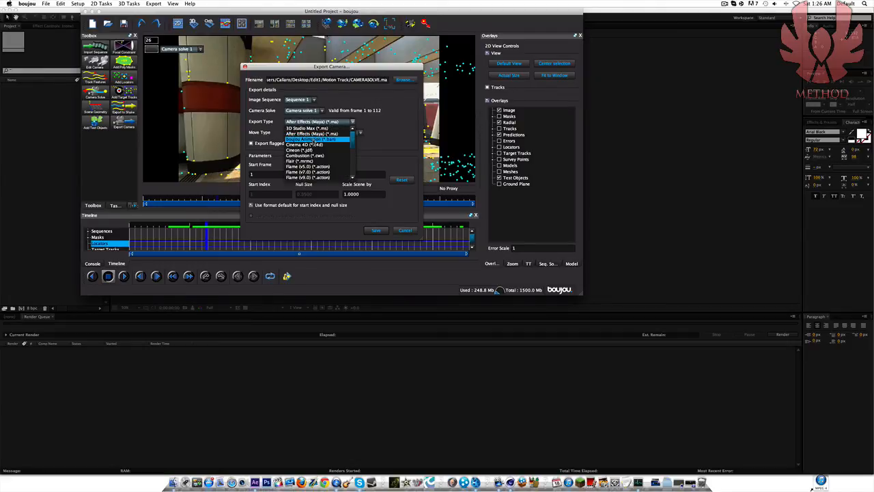
click(311, 145)
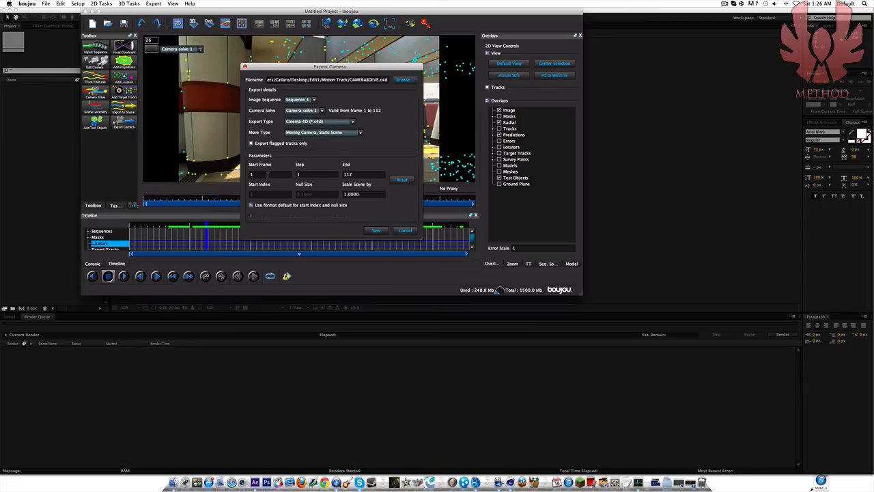
Export the camera with start frame 0, format defaults for index and null size disabled, start index 0 and scene scale 100
click(269, 174)
click(265, 205)
click(251, 194)
drag(365, 196, 318, 194)
text(100)
click(377, 231)
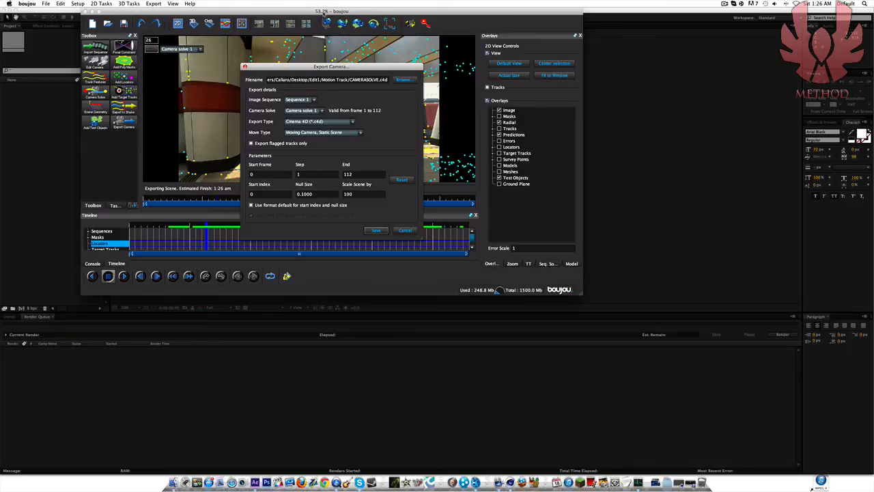
Close the boujou project without saving its changes and switch to Cinema 4D
click(10, 12)
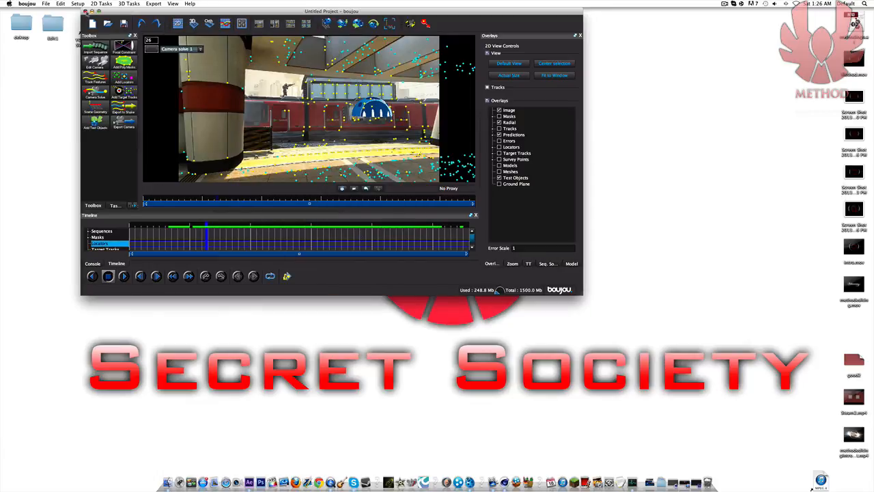
click(85, 12)
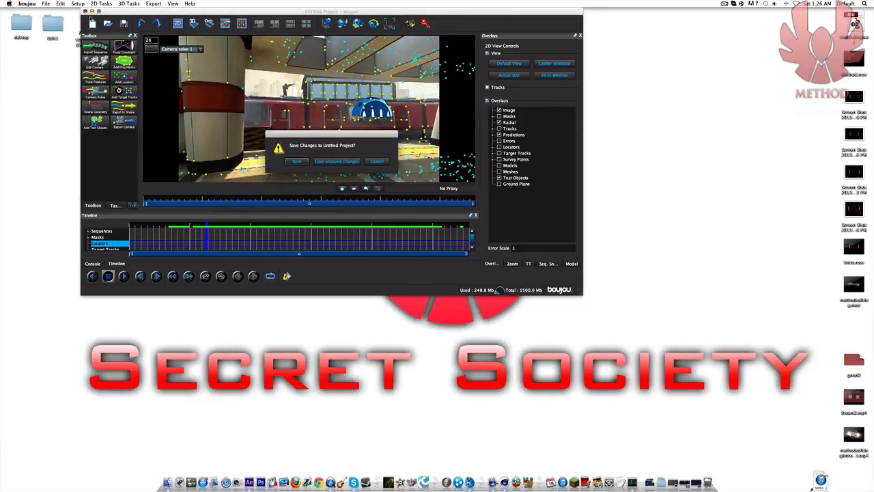
click(335, 162)
click(674, 482)
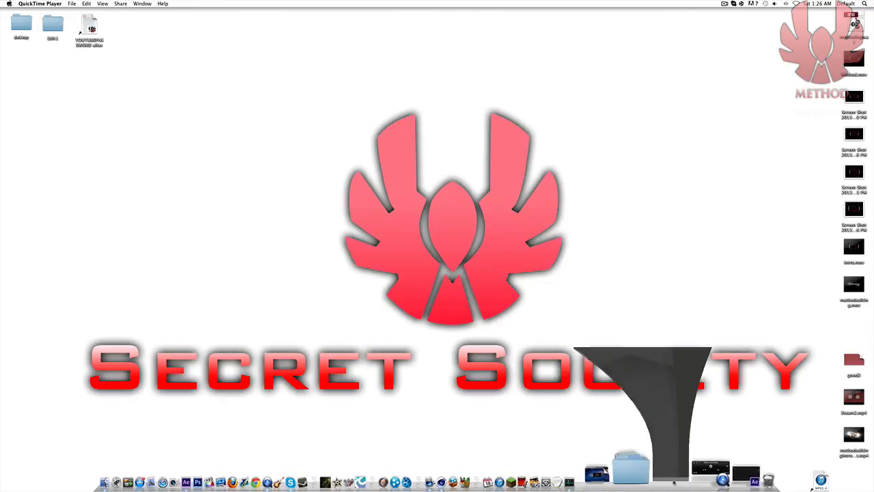
Open CAMERASOLVE.c4d from the Edit1/Motion Track folder with the default import settings, and extend the preview range to frame 111
click(6, 18)
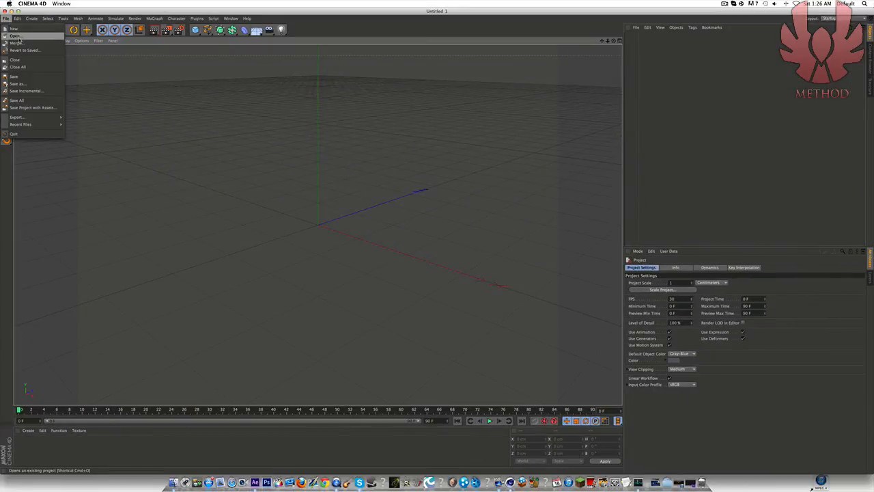
click(17, 37)
double_click(387, 127)
click(403, 173)
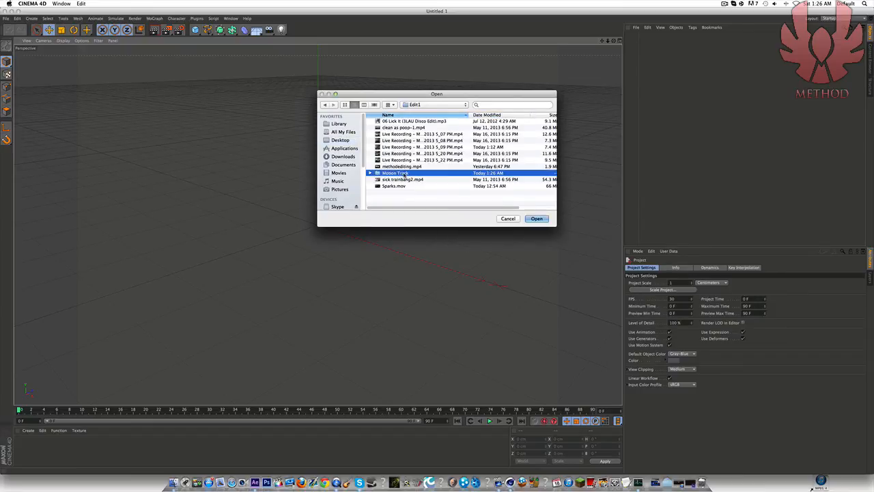
double_click(403, 174)
click(410, 121)
click(538, 219)
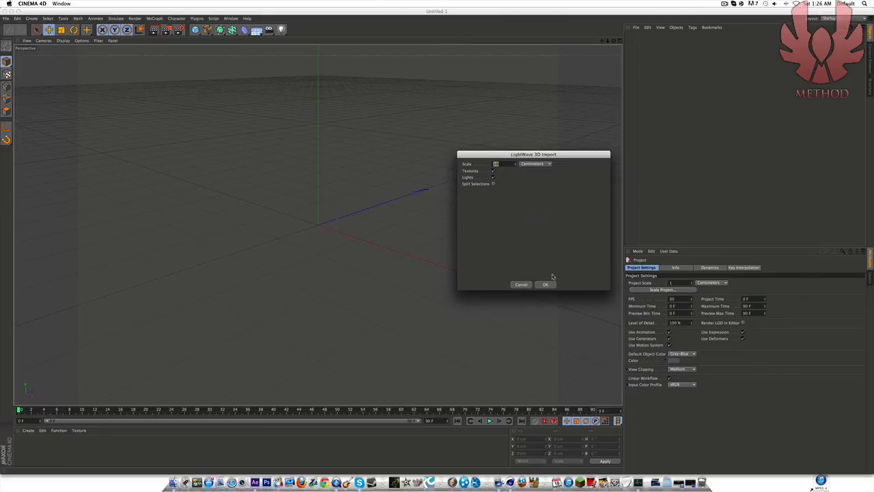
click(546, 284)
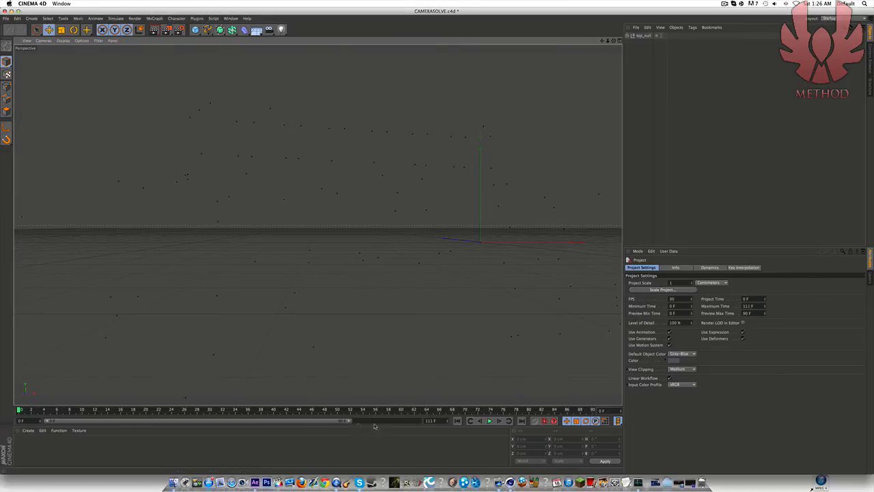
drag(349, 420, 420, 422)
mouse_move(21, 411)
mouse_down()
mouse_move(472, 415)
mouse_move(284, 425)
mouse_move(307, 418)
mouse_move(21, 419)
mouse_up()
double_click(48, 451)
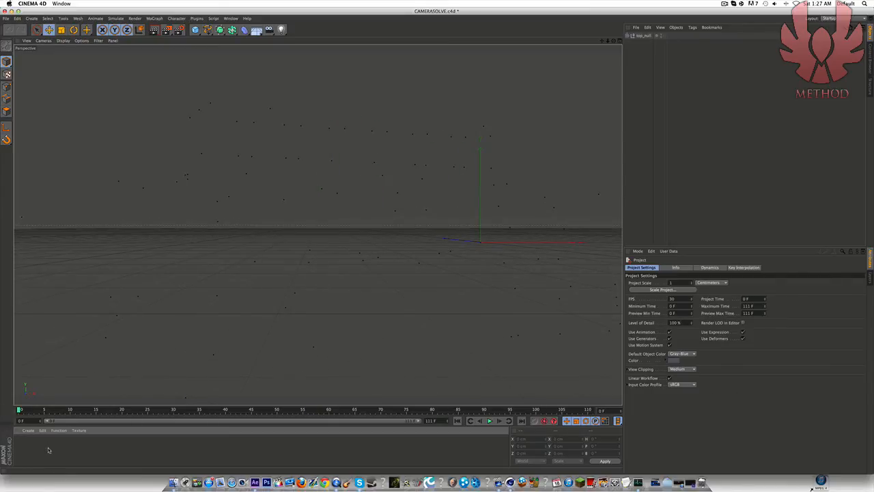
double_click(22, 444)
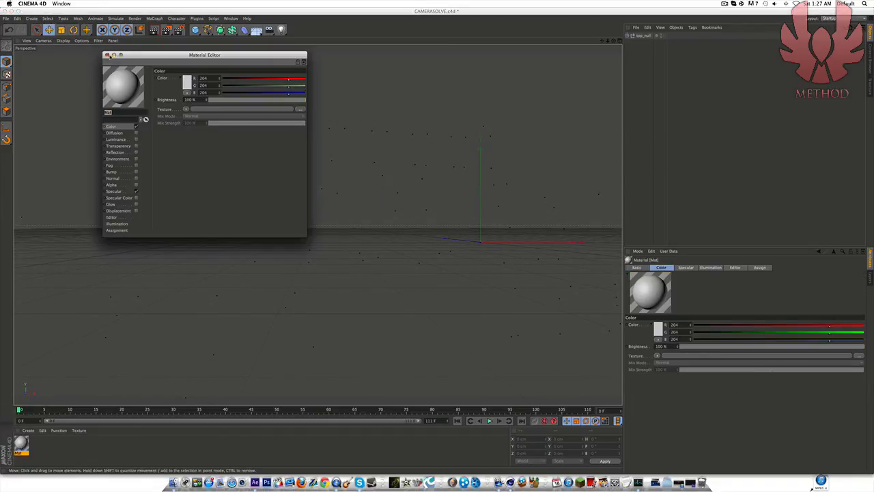
click(106, 55)
key(Delete)
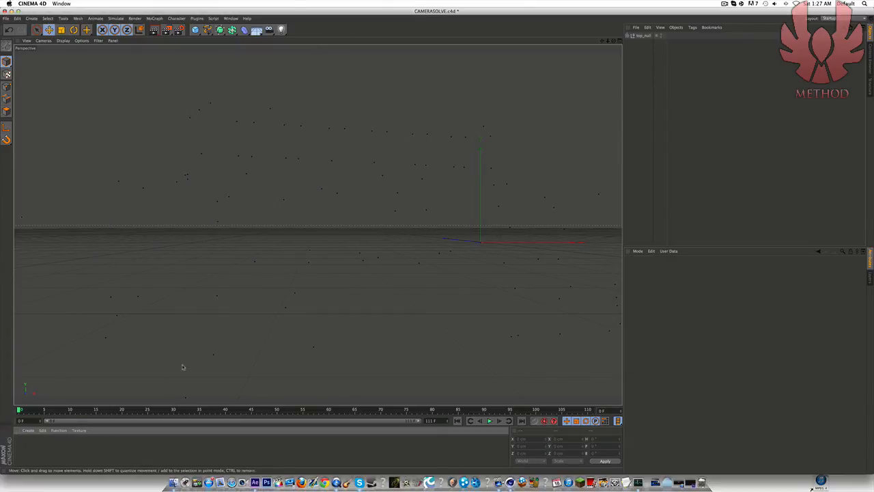
click(28, 430)
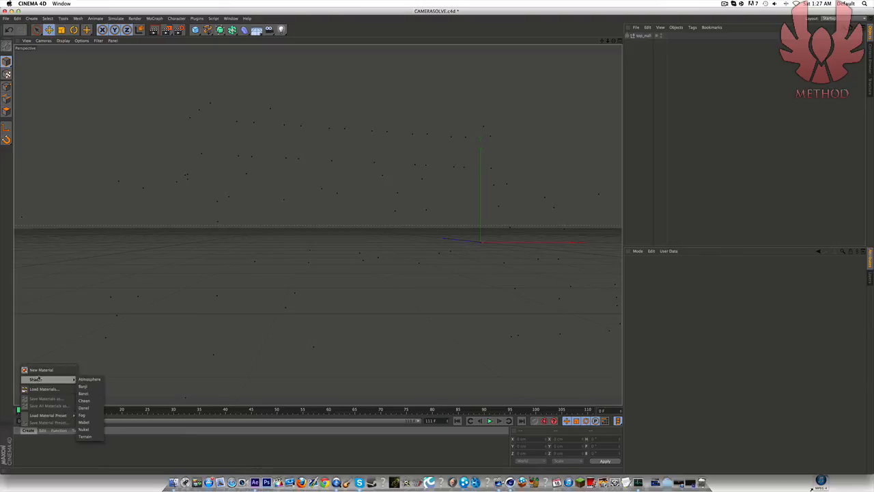
click(46, 448)
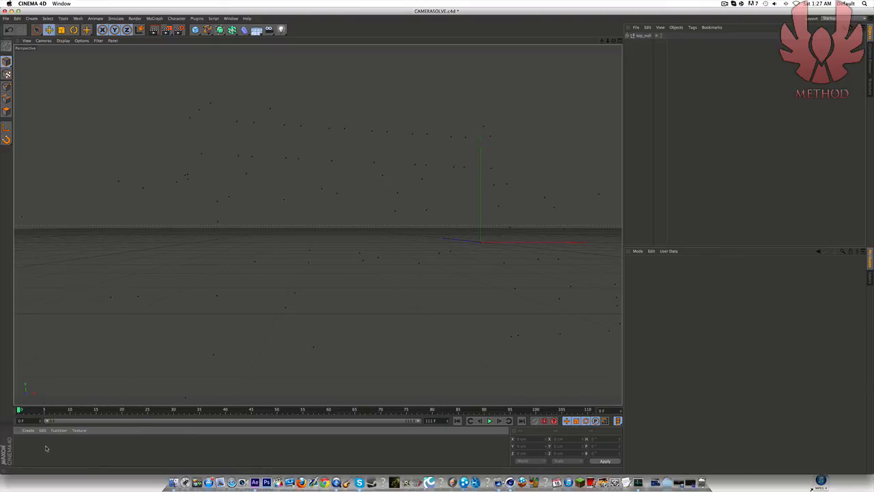
Create a new material and load Mottrack_00051.tif from the Edit1/Motion Track folder as its color texture
double_click(45, 448)
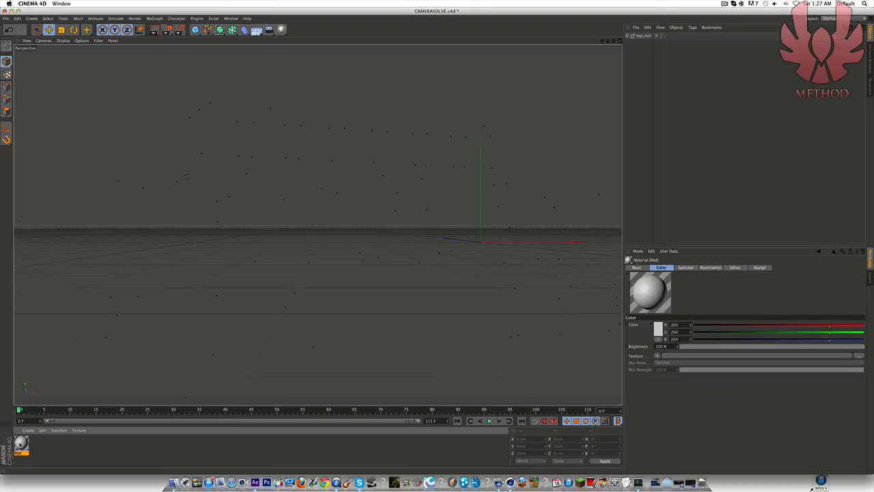
double_click(21, 444)
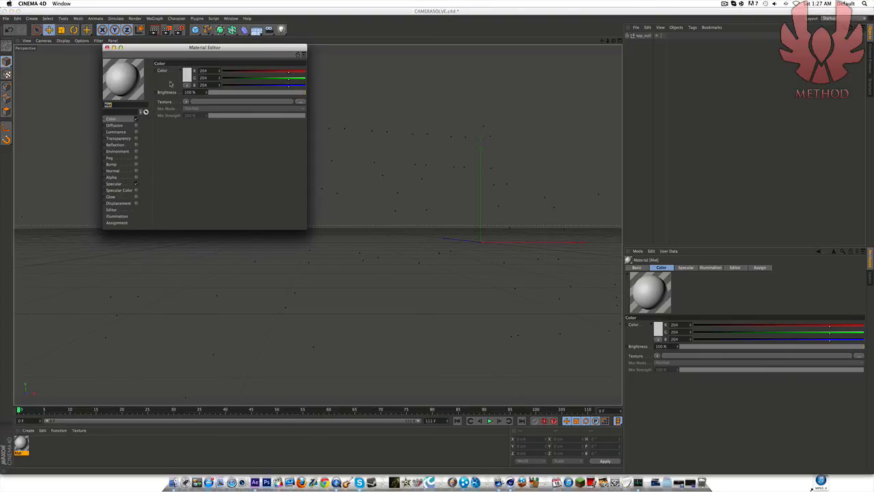
click(186, 102)
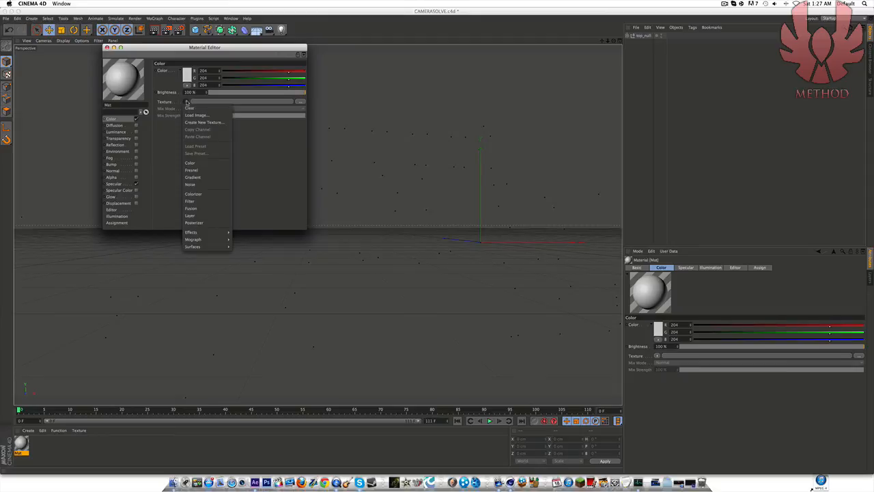
click(199, 115)
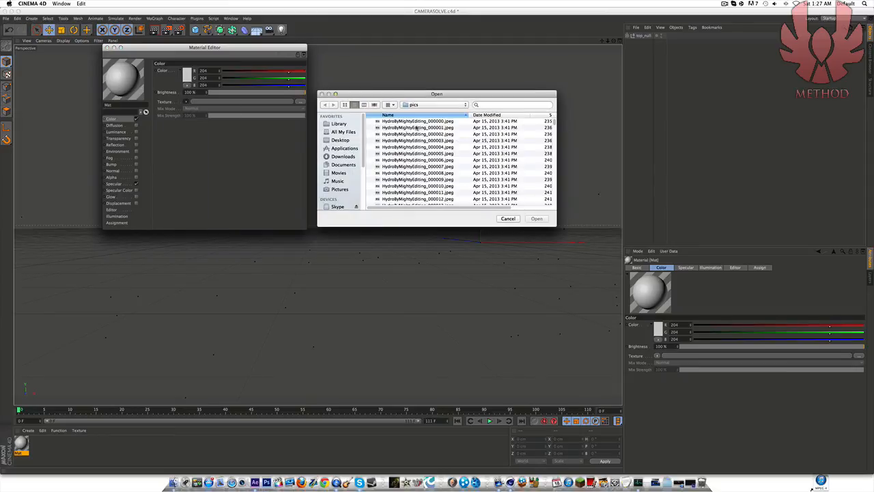
click(349, 141)
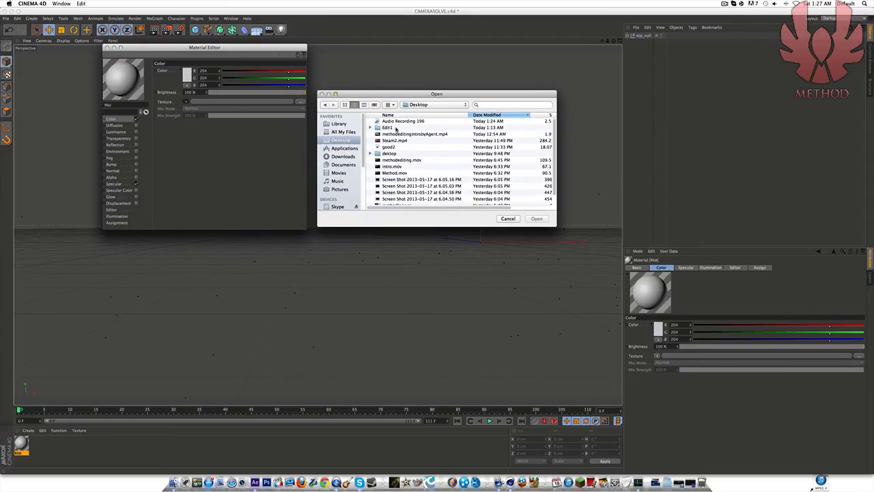
double_click(397, 129)
double_click(407, 175)
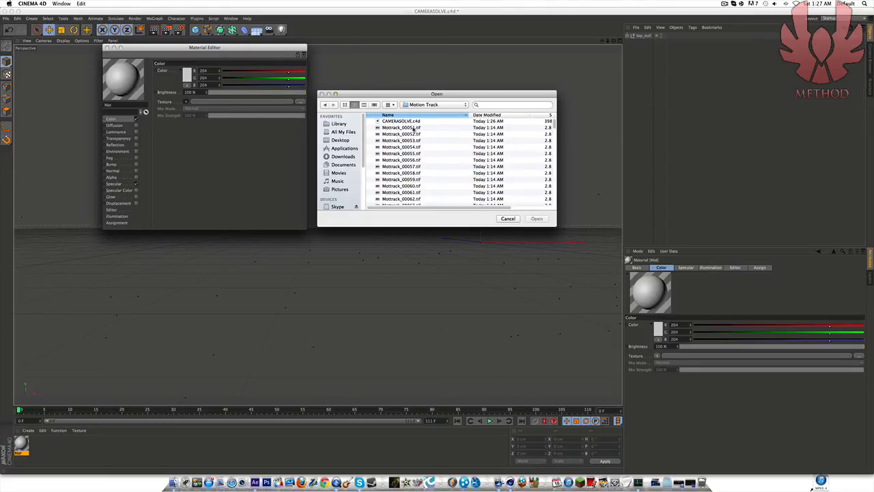
click(392, 129)
click(537, 218)
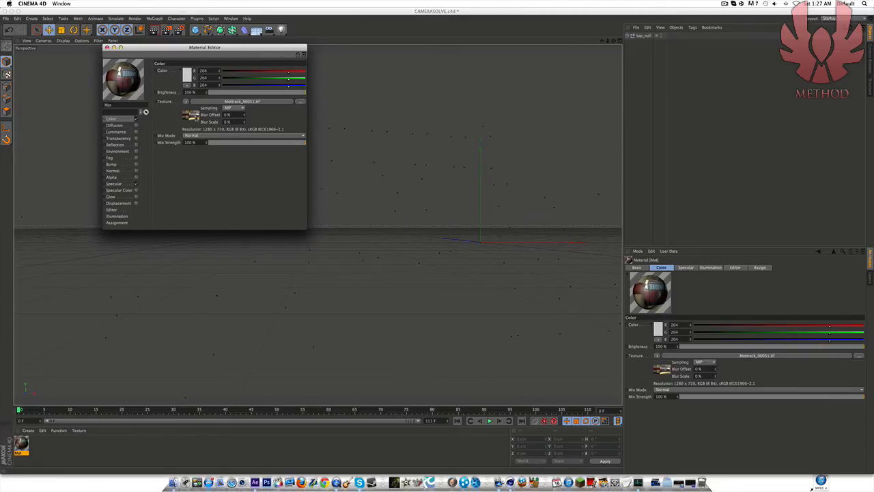
Set the color texture's movie frame rate to 25, calculate its animation range, and close the Material Editor
click(193, 116)
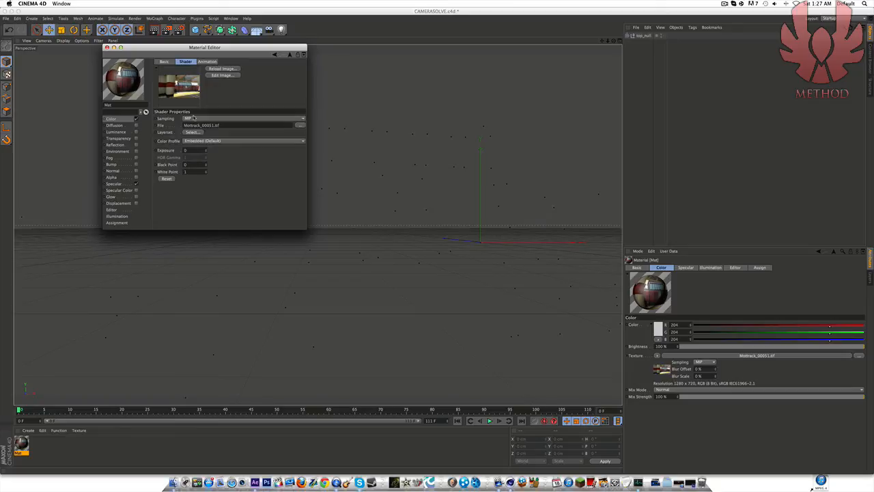
click(208, 62)
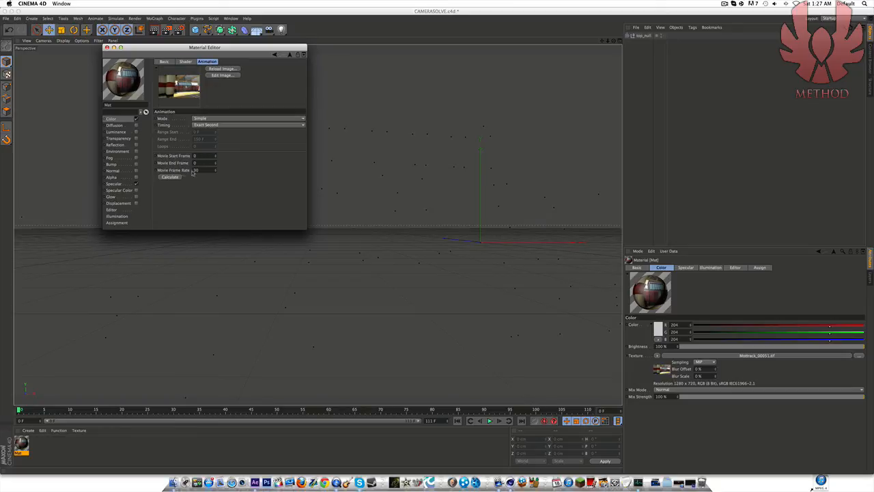
double_click(196, 170)
text(25)
click(170, 177)
click(108, 48)
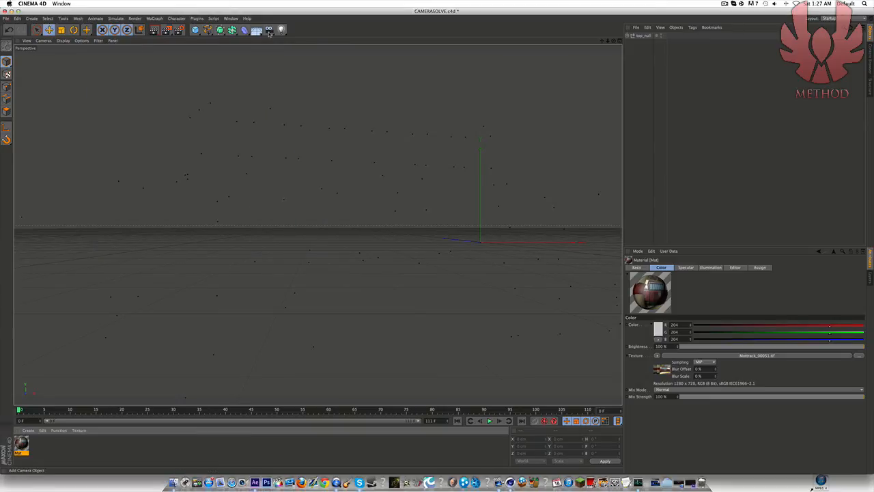
Add a Background object, apply the footage material to it, and return the timeline to frame 0
drag(260, 30, 289, 60)
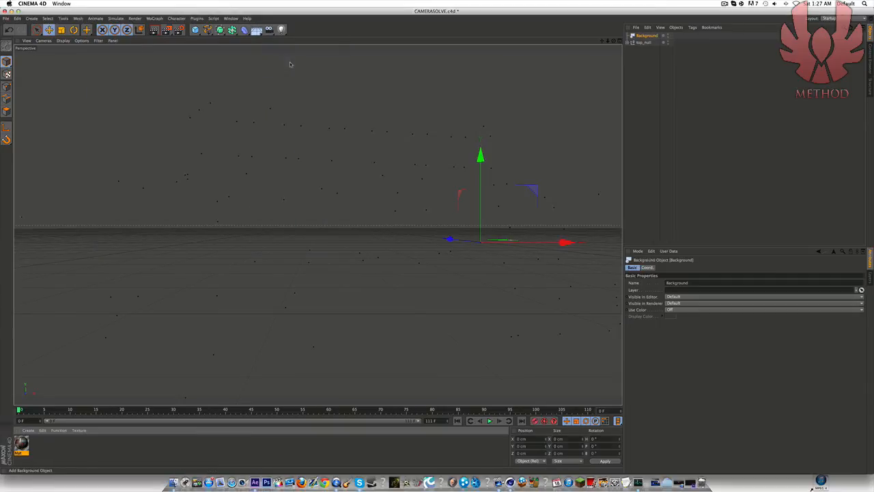
drag(25, 446, 646, 36)
drag(20, 410, 2, 417)
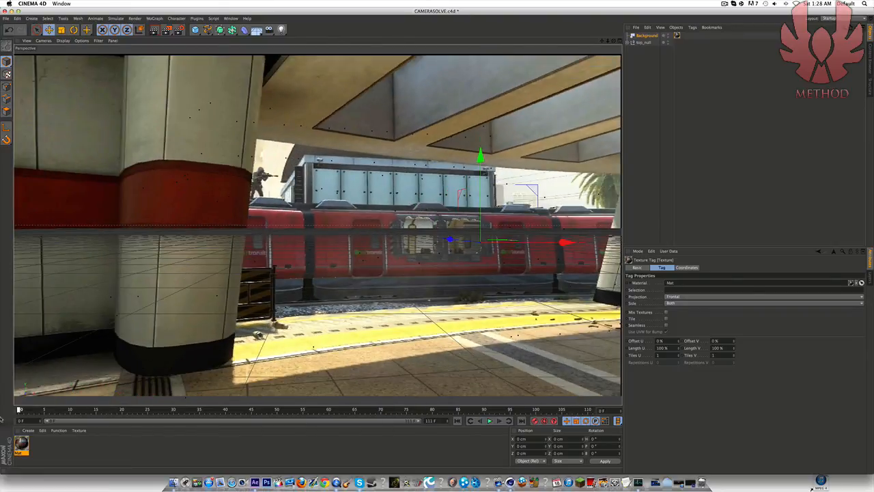
Try merging TRONE Light Studio v2.c4d into the scene, and delete all of its imported objects above the footage Background
click(7, 18)
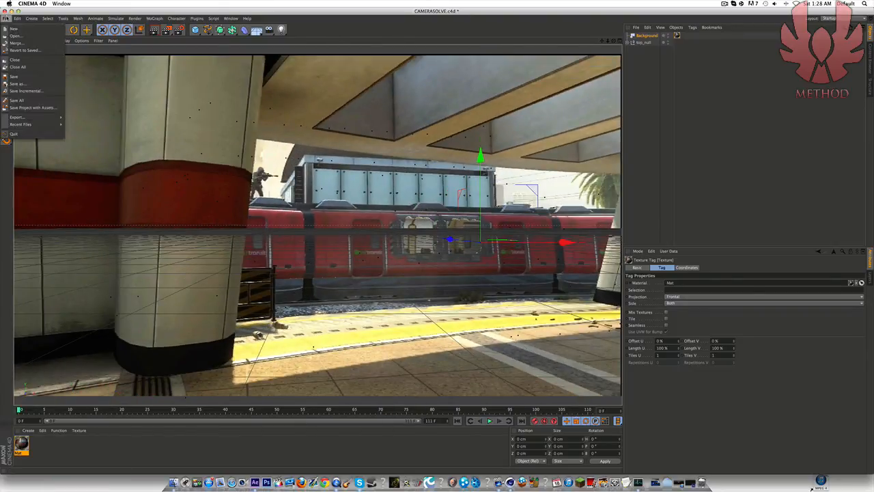
click(17, 33)
click(517, 105)
text(light)
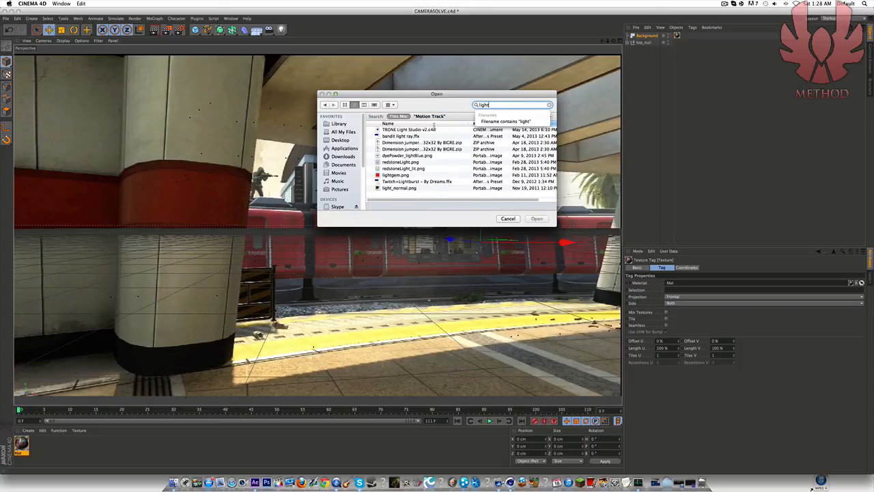
click(429, 130)
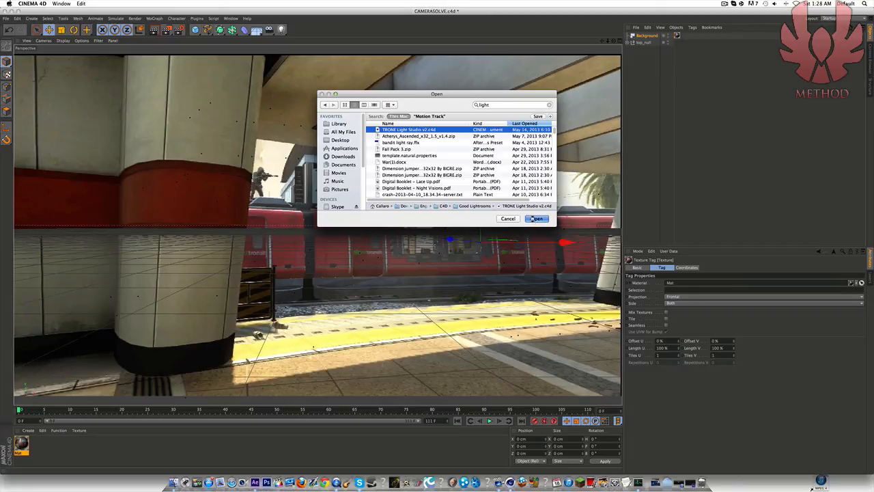
click(536, 218)
click(487, 157)
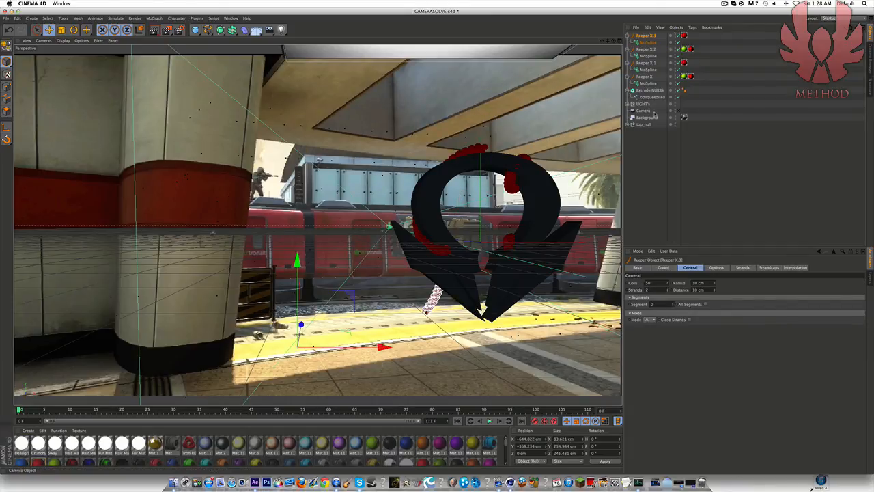
shift+click(652, 112)
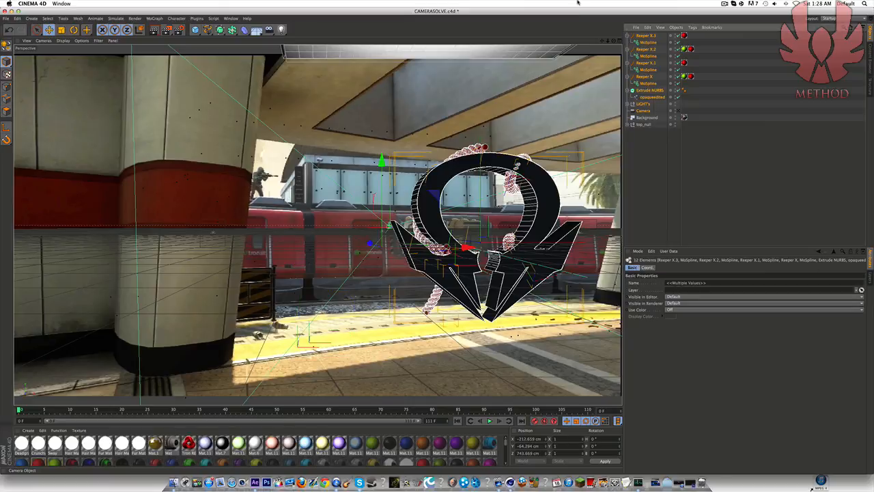
key(Delete)
Browse the C4D and Good Lightrooms folders for a light room scene to merge
click(11, 19)
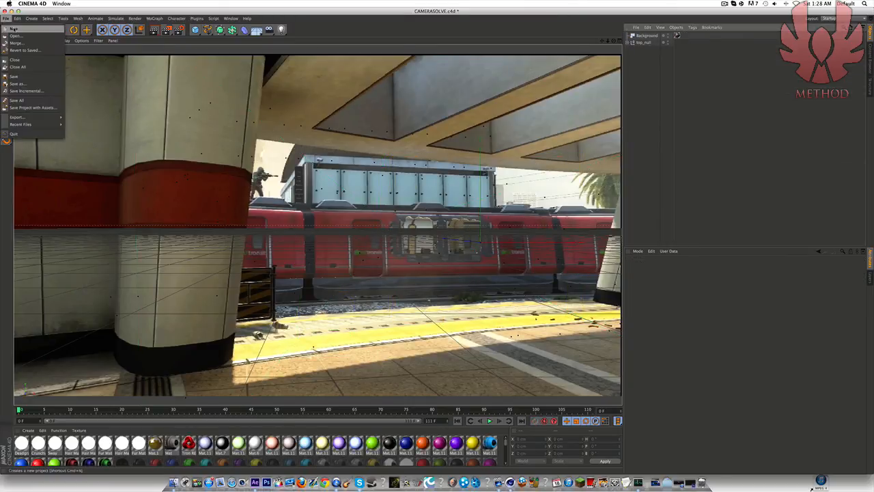
click(20, 41)
click(441, 107)
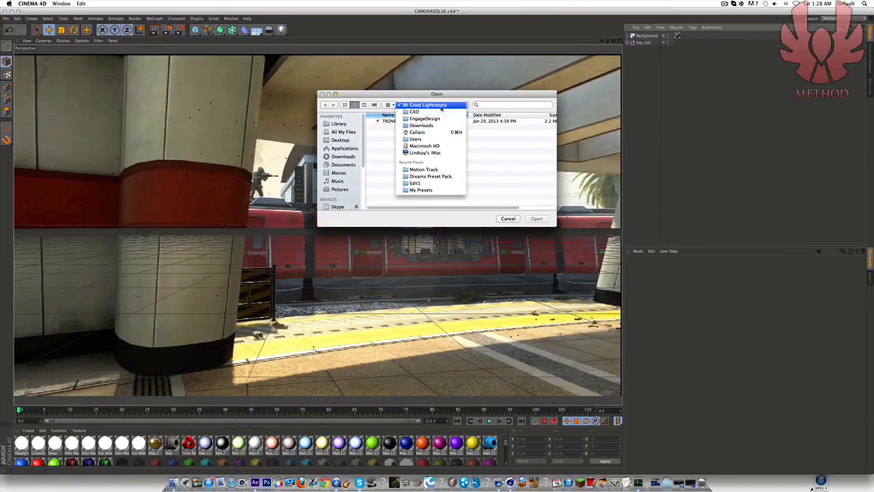
click(438, 113)
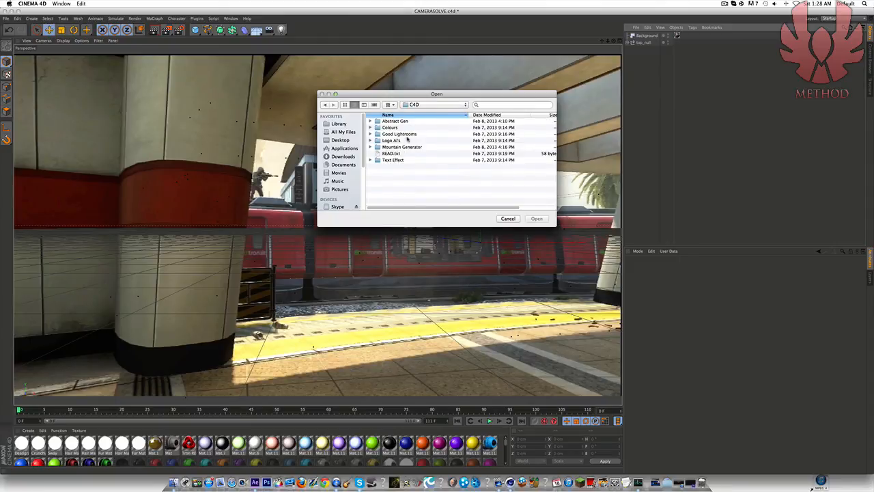
double_click(411, 134)
click(429, 106)
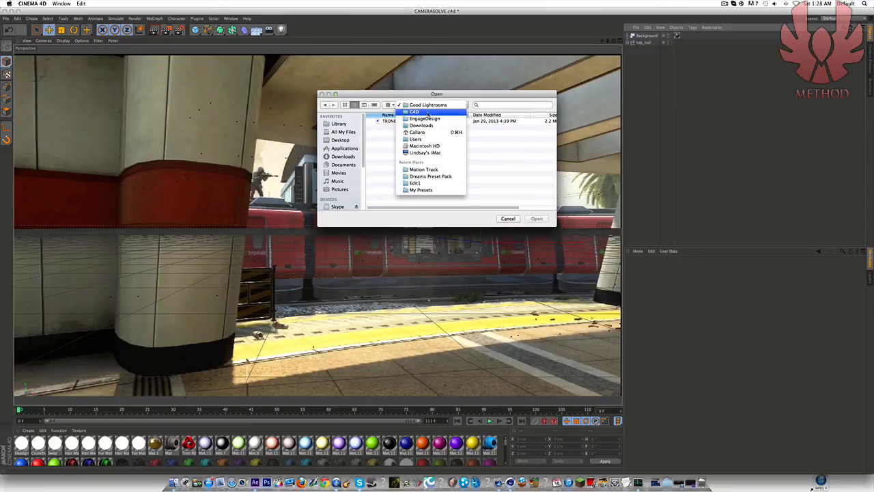
click(423, 115)
Search the computer for "light room" and merge LightRoom - PearArts_0001.c4d into the scene
click(498, 104)
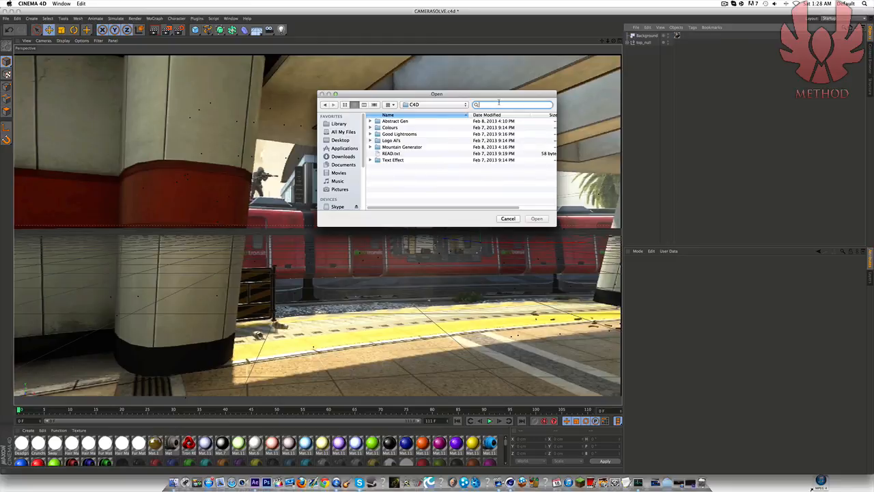
text(light room)
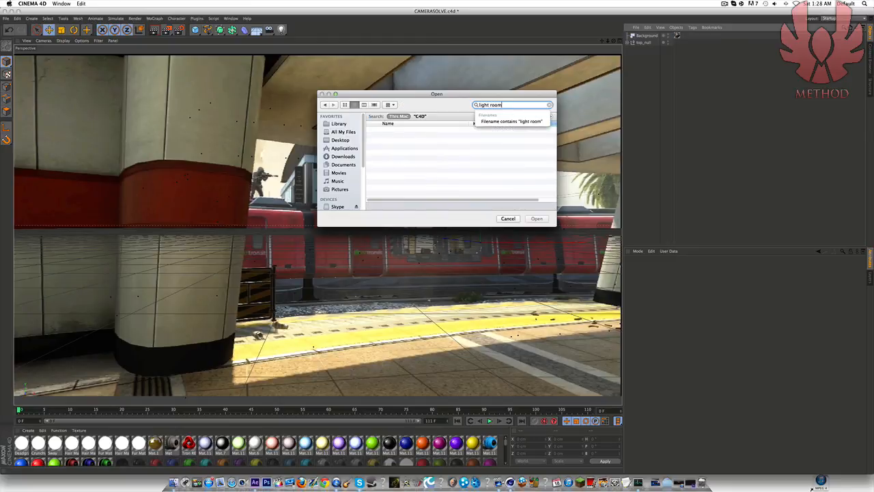
scroll(393, 162, down, 2)
click(417, 146)
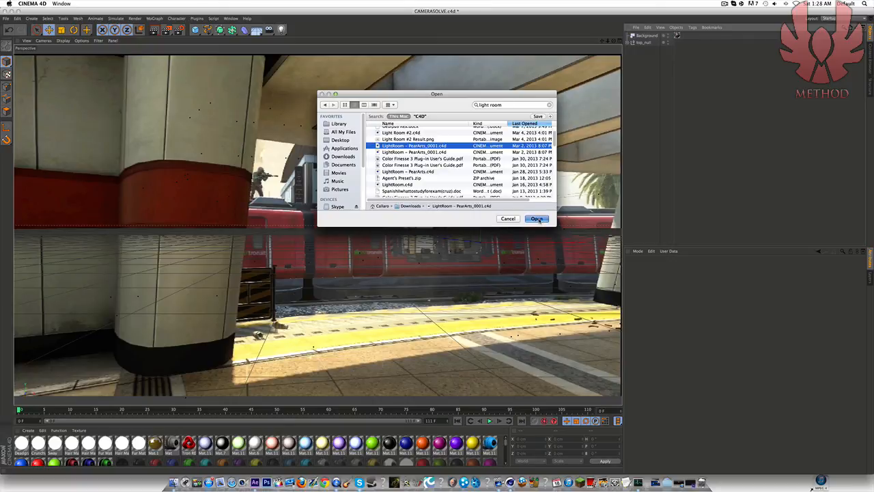
click(539, 220)
click(488, 154)
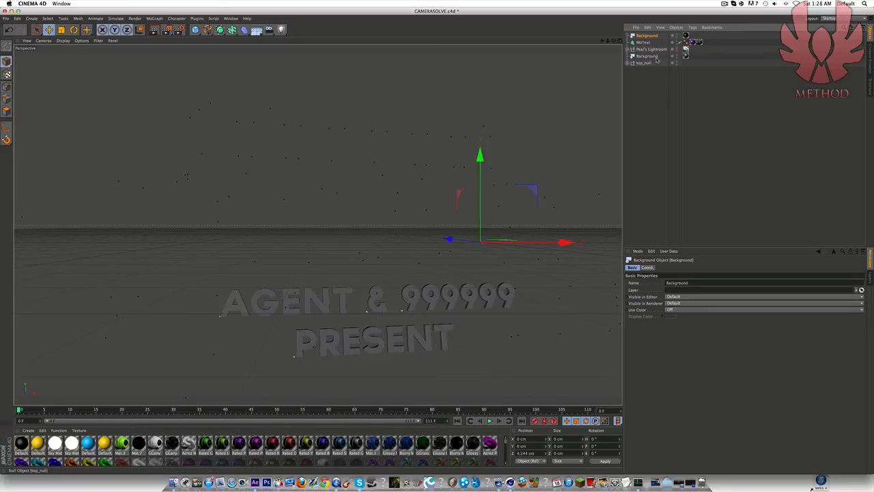
Remove the merged Background, MoText and Pear's Lightroom objects, keeping the footage Background and top_null
key(Delete)
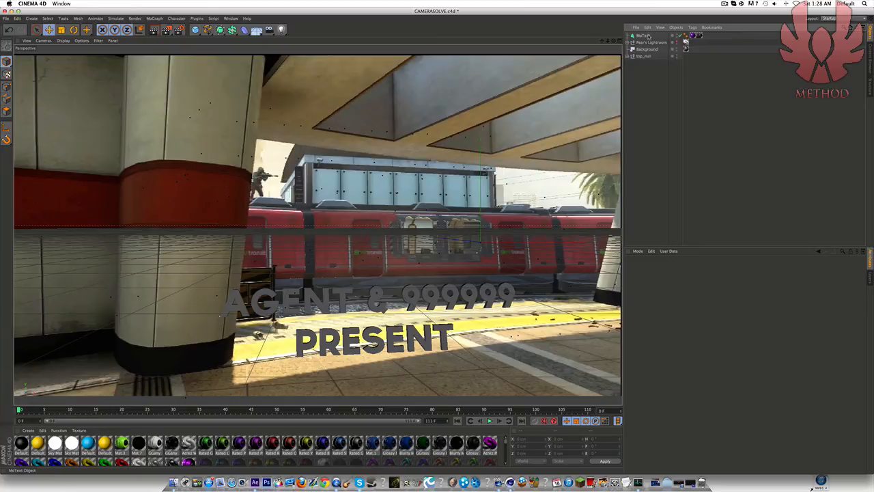
click(652, 43)
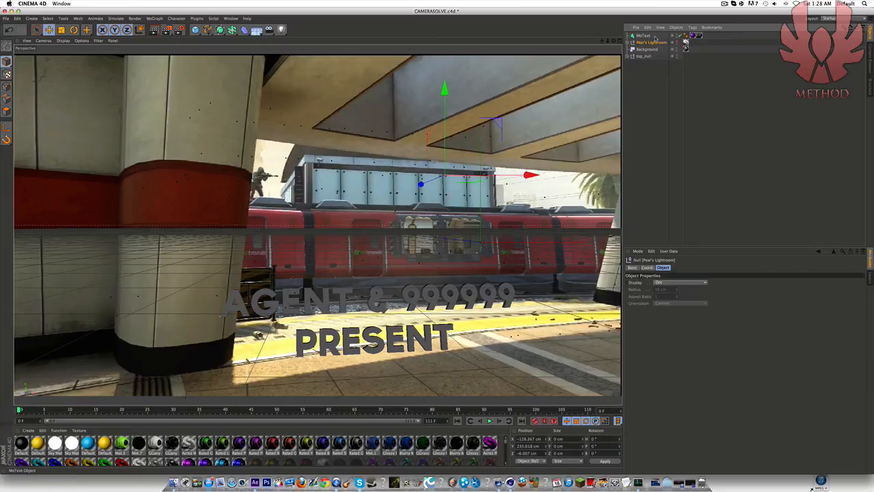
drag(657, 34, 635, 45)
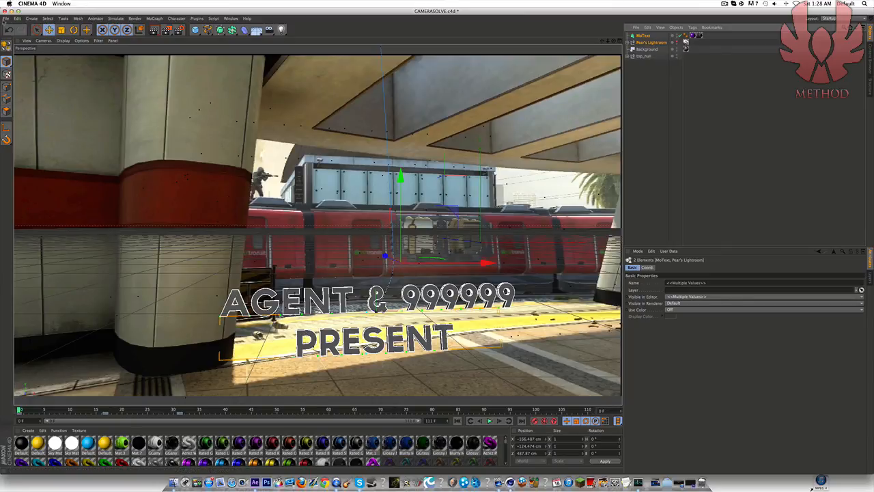
key(Delete)
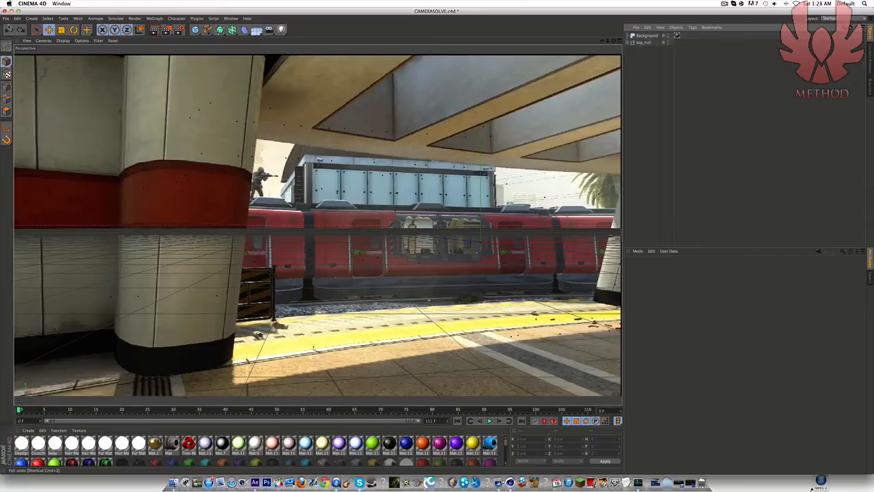
Search the computer for "light room" and merge LightRoom.c4d from the Downloads folder into the scene
click(7, 18)
click(15, 32)
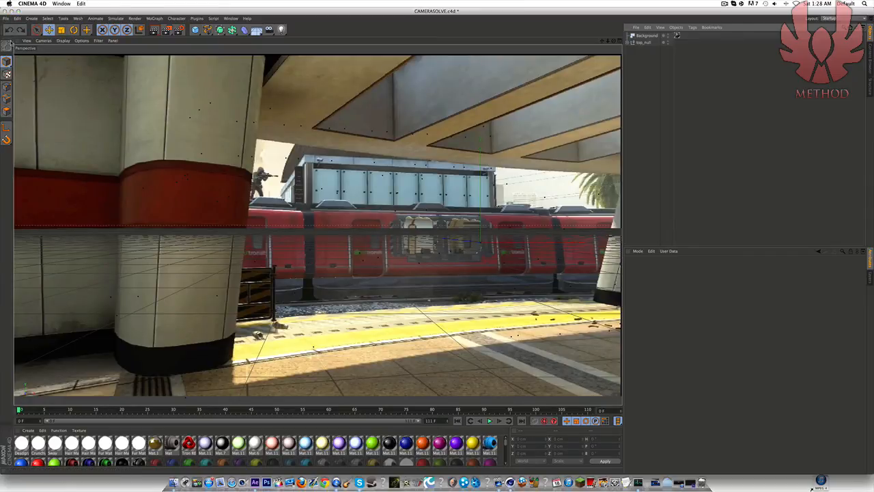
text(li)
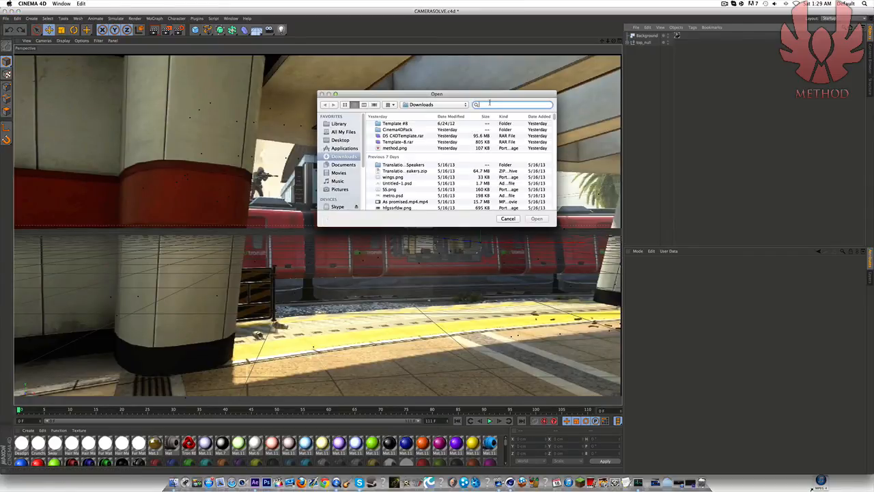
text(g)
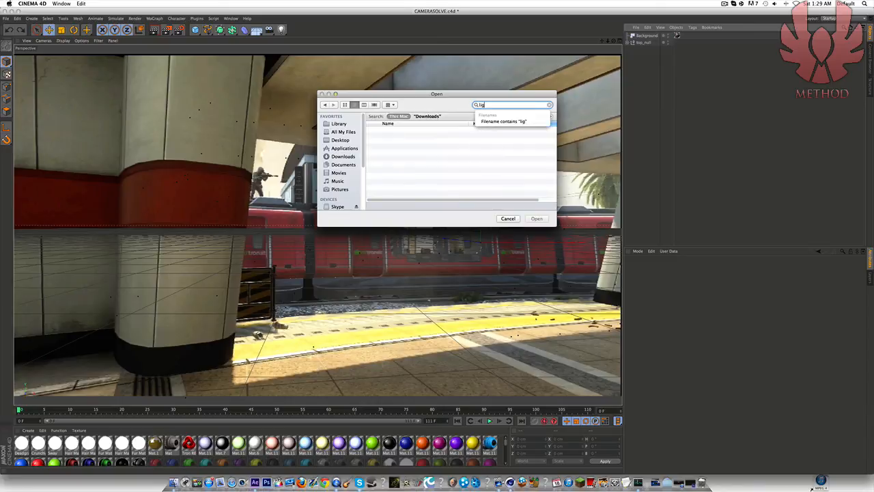
text(ht ro)
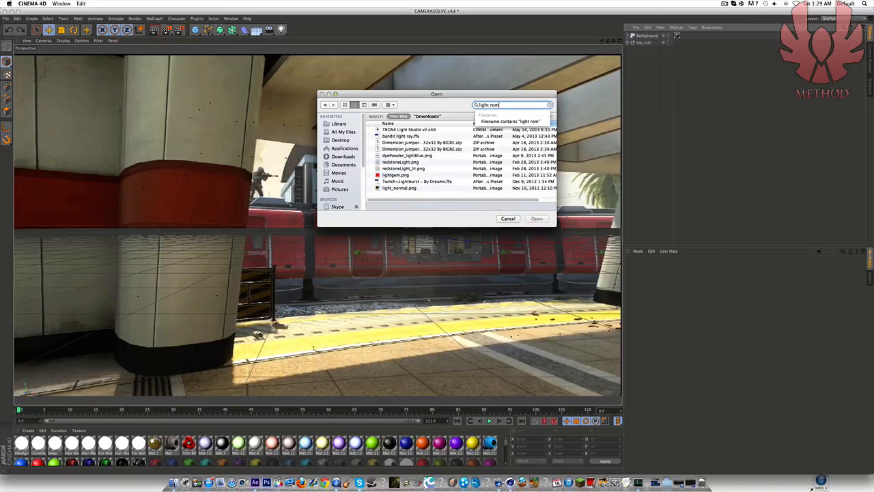
text(om)
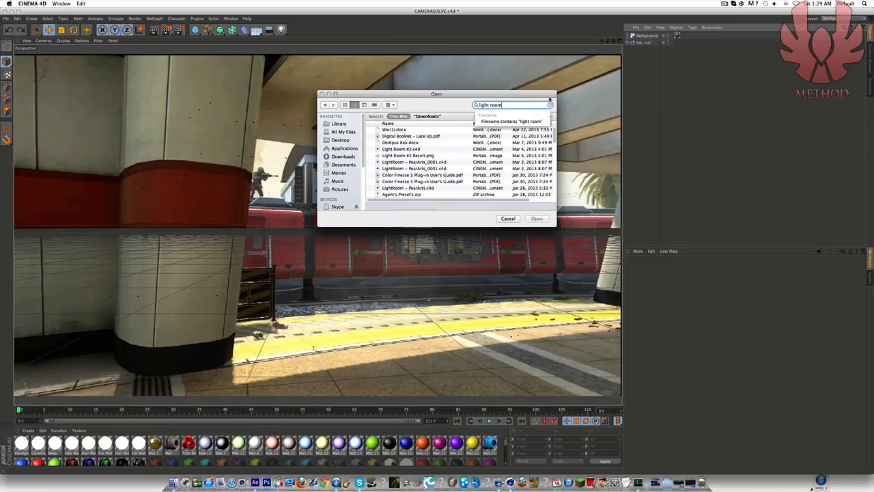
scroll(444, 160, down, 3)
click(416, 174)
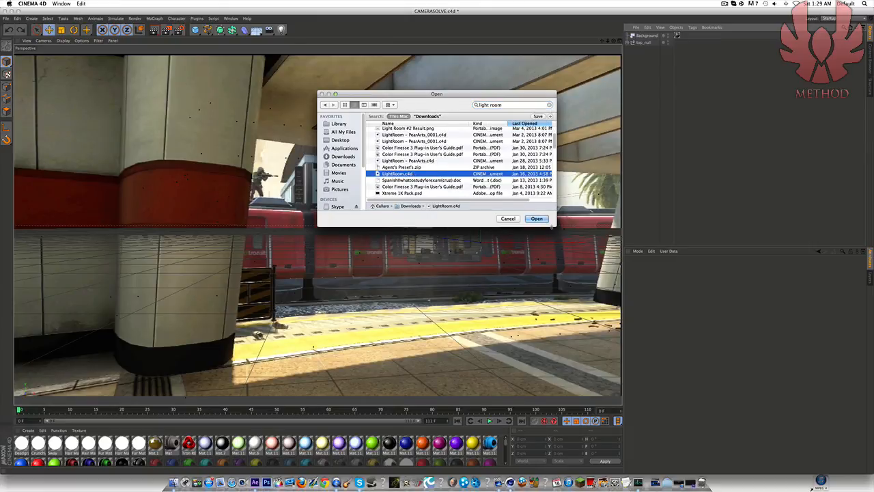
click(537, 218)
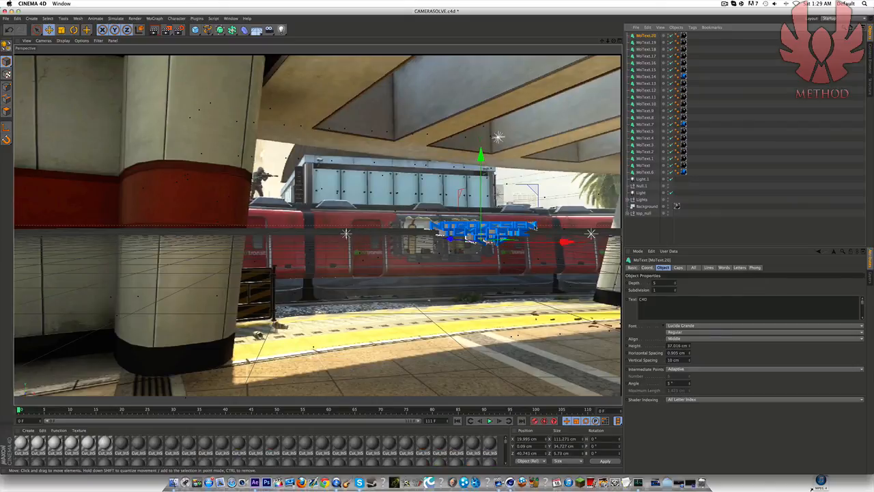
Select all merged text, light and null objects and move them closer to the camera in front of the train, checking at frame 61
drag(653, 202, 600, 12)
drag(533, 216, 605, 217)
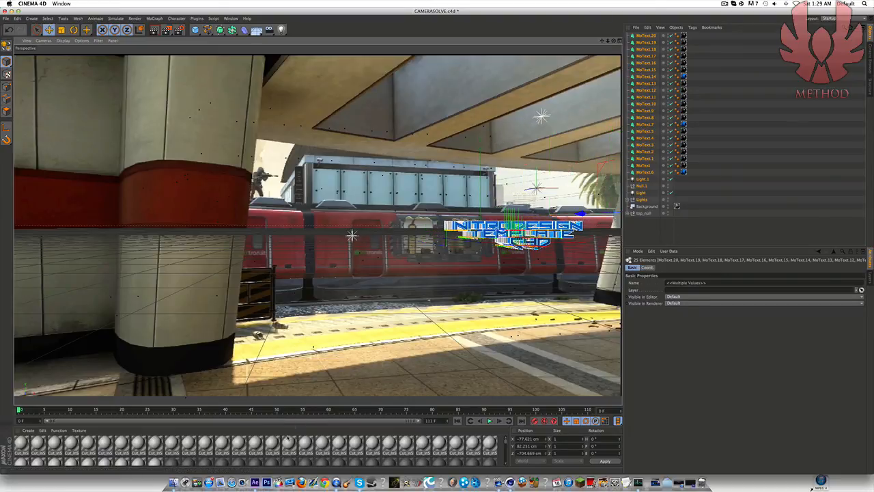
drag(301, 409, 335, 409)
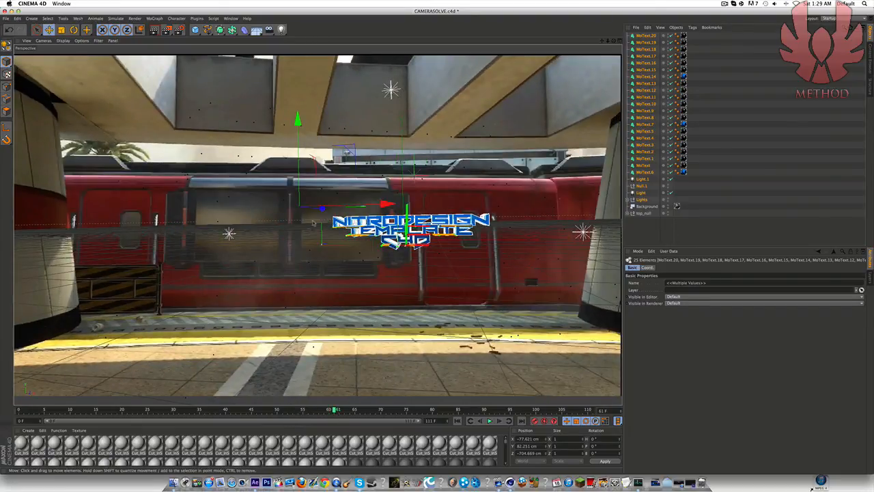
drag(322, 209, 100, 218)
drag(101, 186, 23, 190)
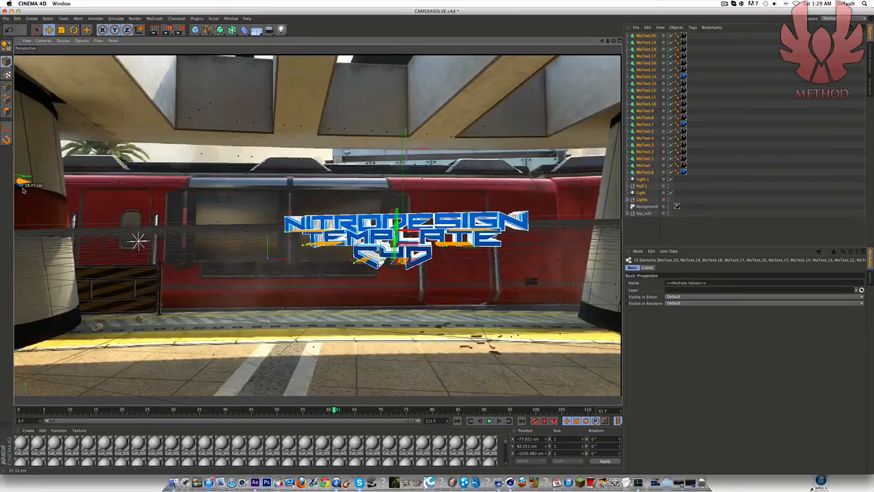
Select all the MoText objects without the lights and nulls, and open their shared Text field for editing
click(657, 173)
drag(658, 174, 639, 33)
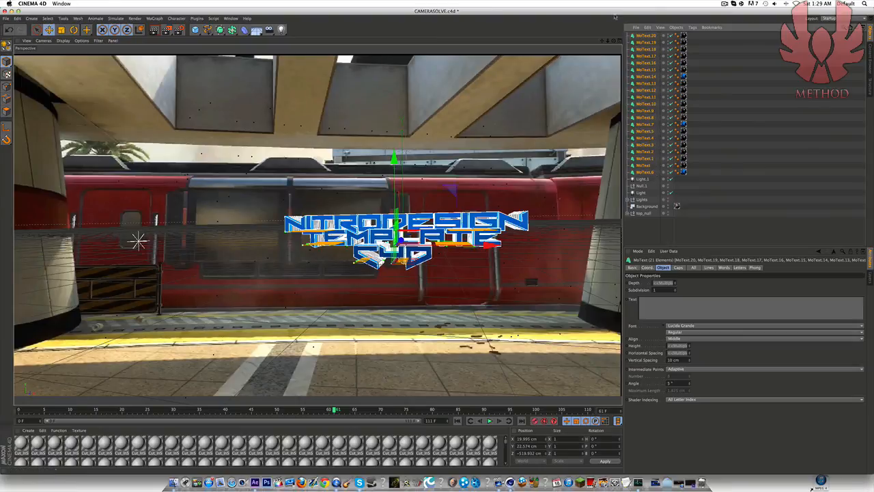
click(663, 313)
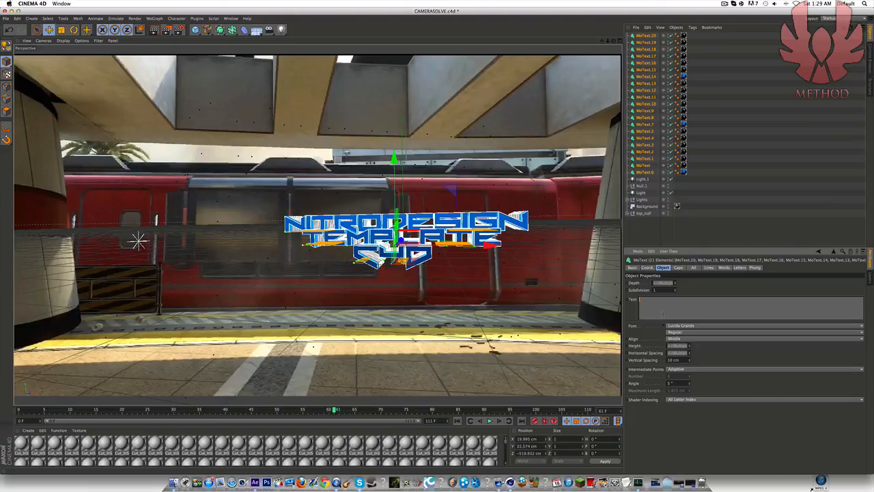
Play the Lick It (3LAU Disco Edit) MP3 from the desktop's Edit1 folder in QuickTime Player, and close the player and Finder window
click(174, 482)
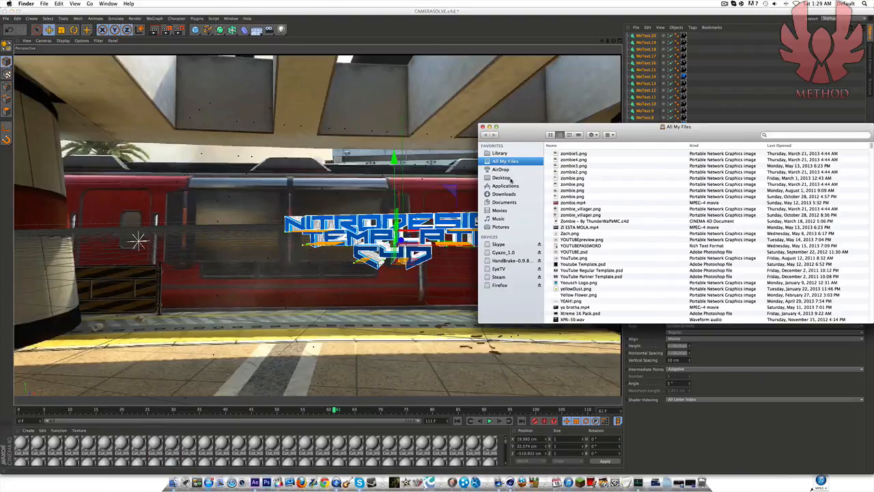
click(510, 179)
double_click(582, 158)
right_click(584, 150)
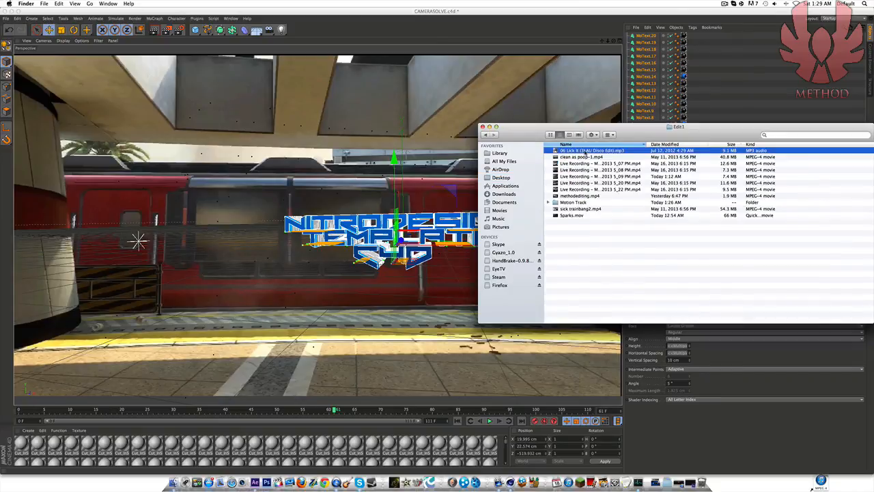
mouse_move(703, 159)
click(745, 172)
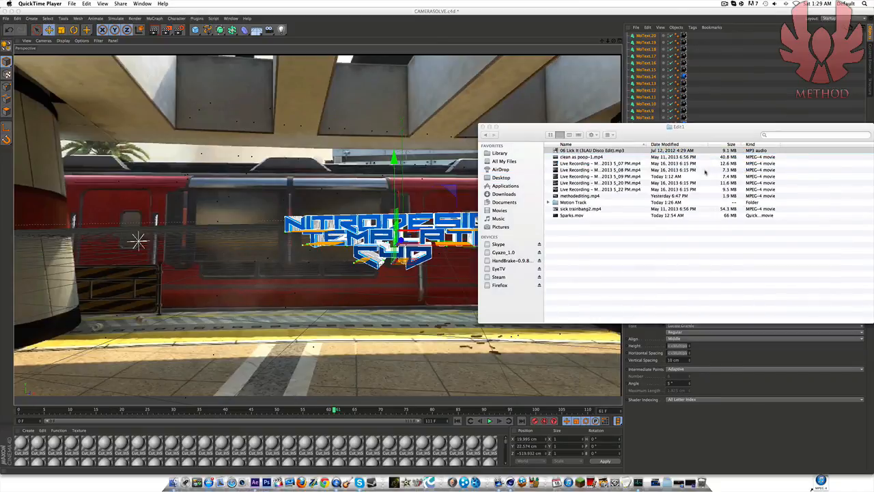
key(space)
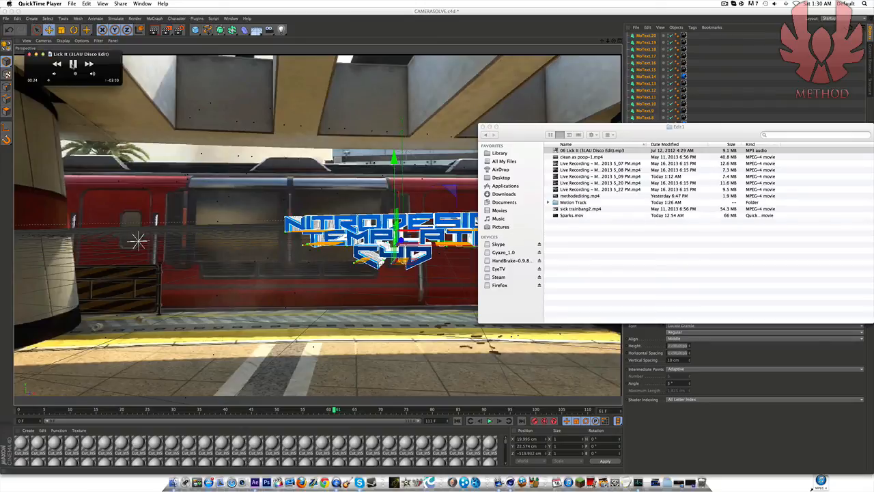
click(30, 53)
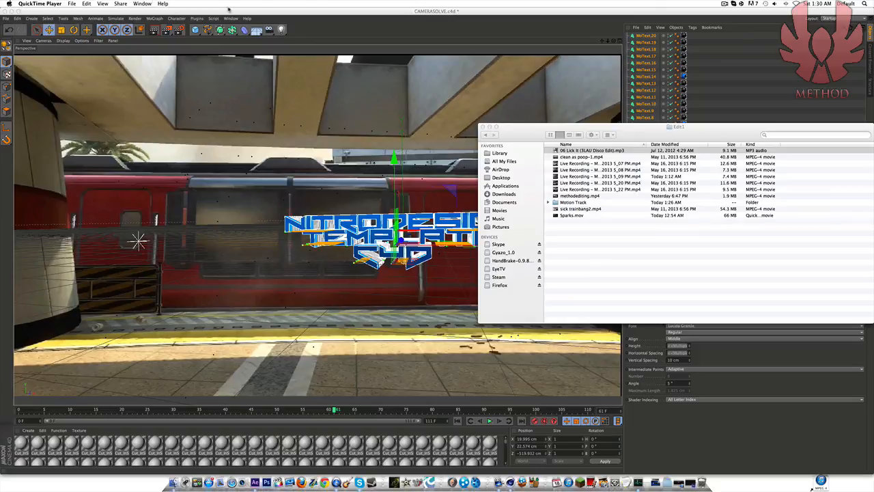
click(482, 127)
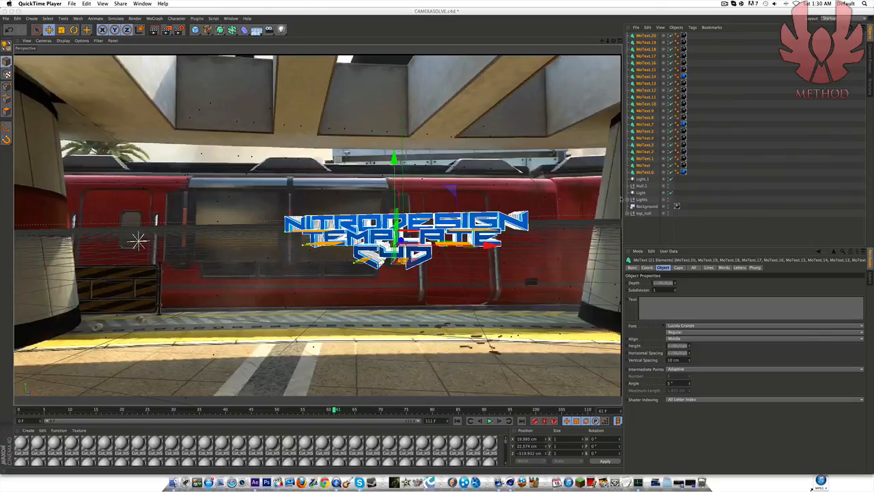
In Cinema 4D, set the font of all selected MoText objects to EPISODE I and their text to Dialect
click(660, 301)
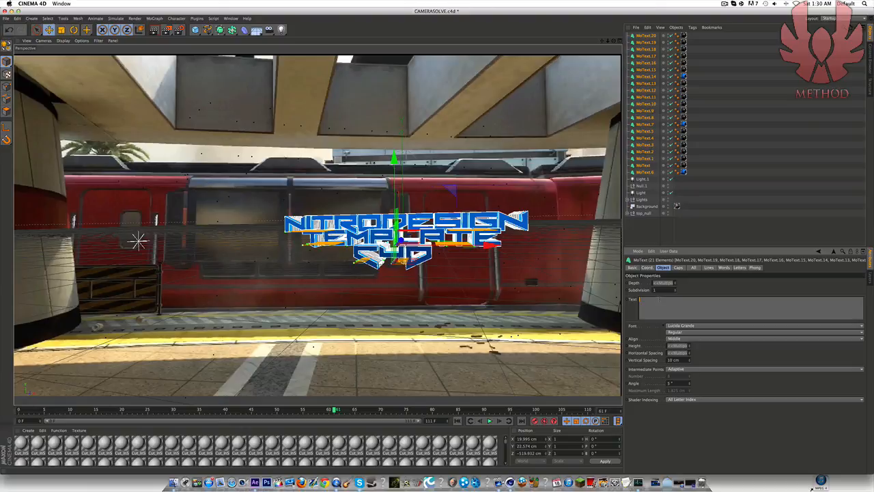
click(680, 325)
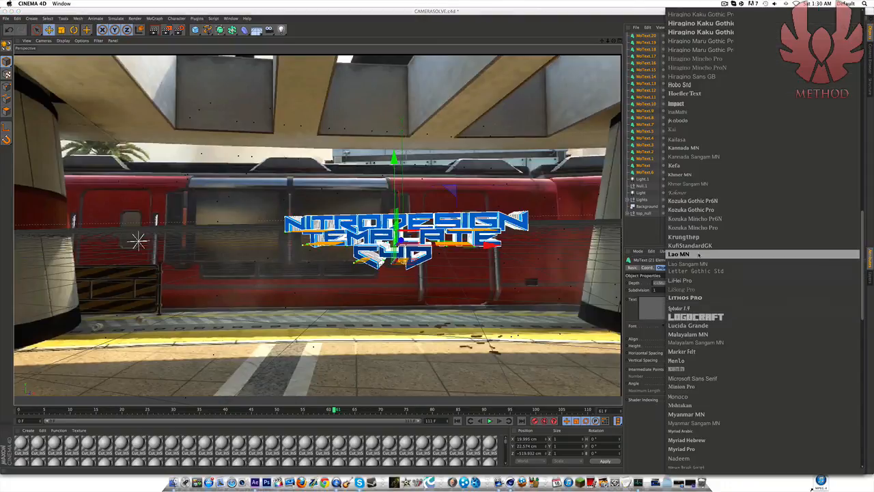
scroll(687, 264, down, 15)
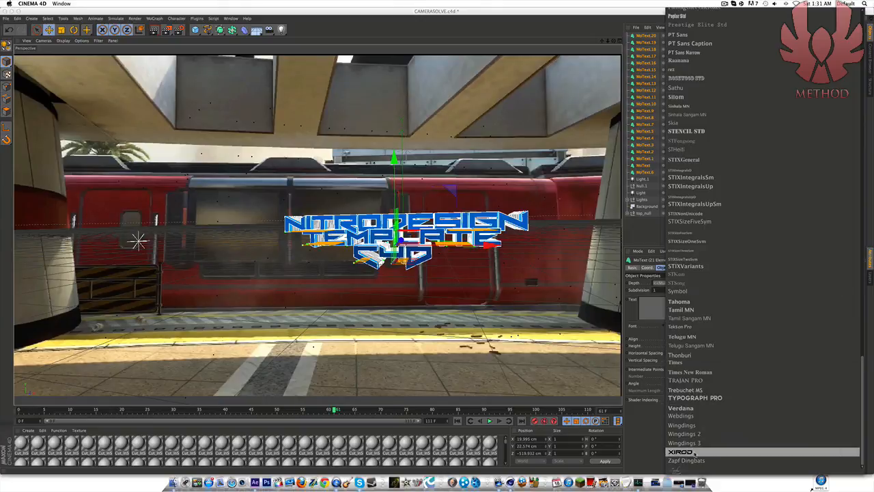
scroll(723, 324, up, 15)
scroll(723, 324, up, 15)
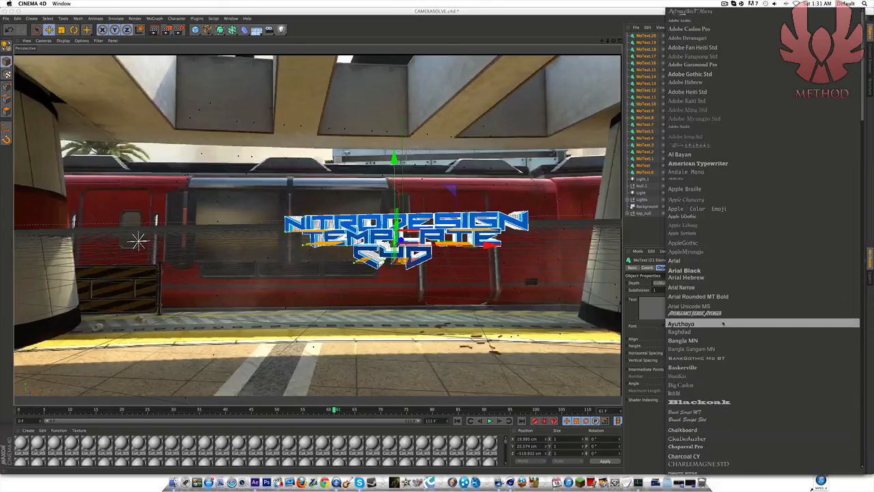
scroll(722, 309, up, 1)
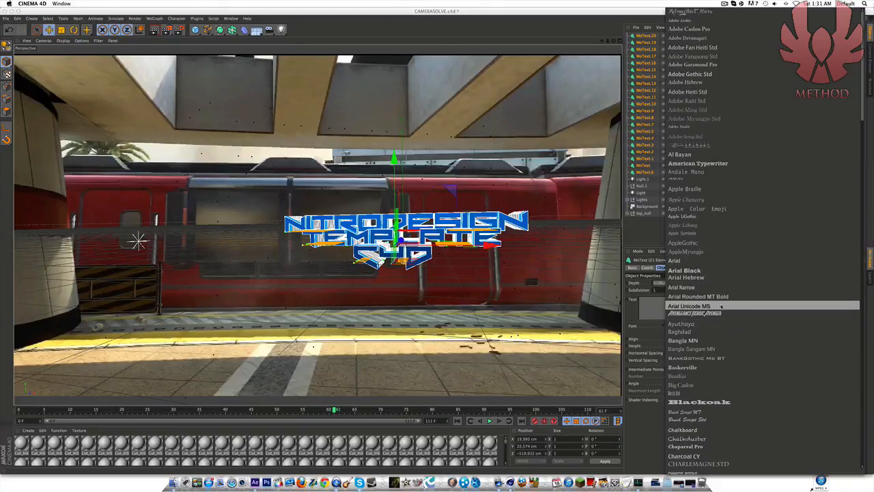
scroll(721, 307, down, 10)
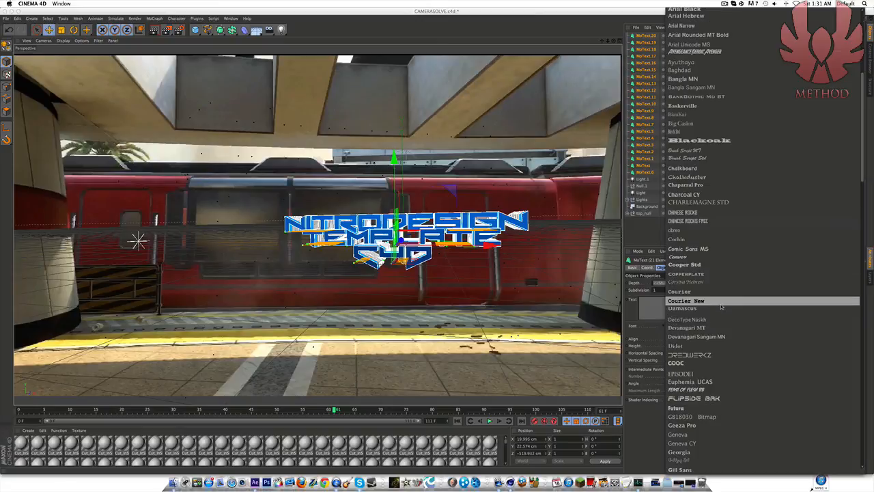
click(705, 374)
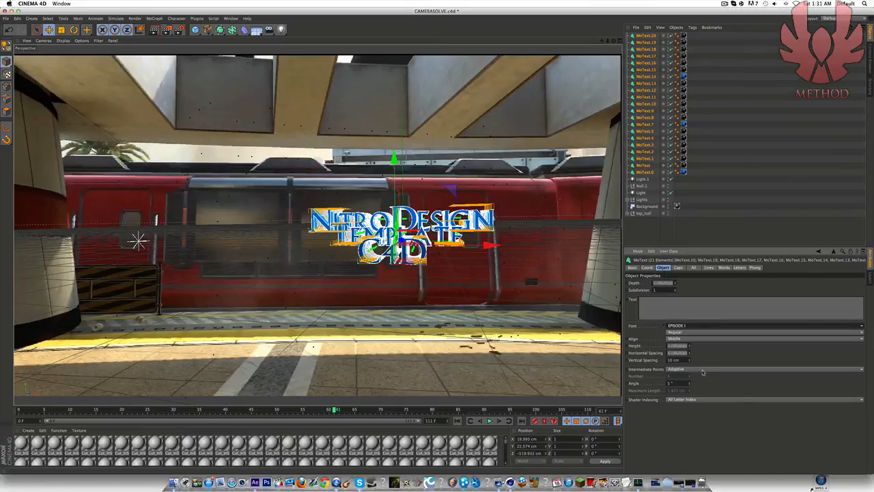
click(682, 307)
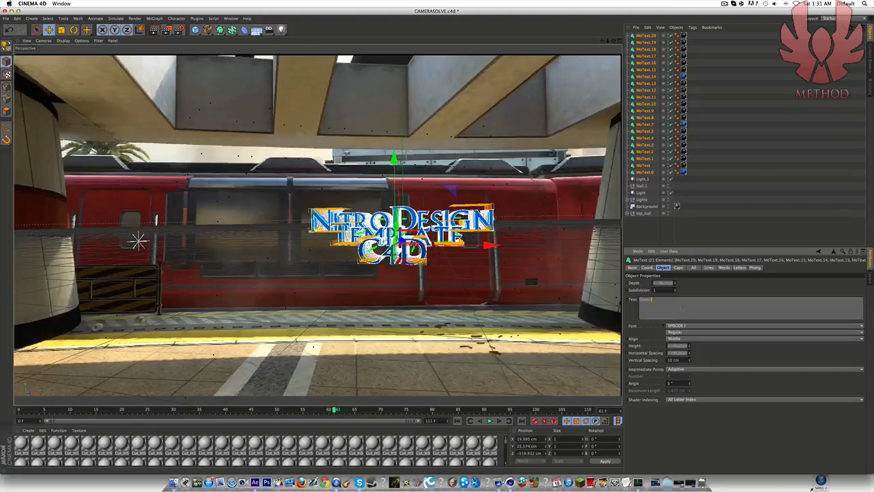
click(702, 287)
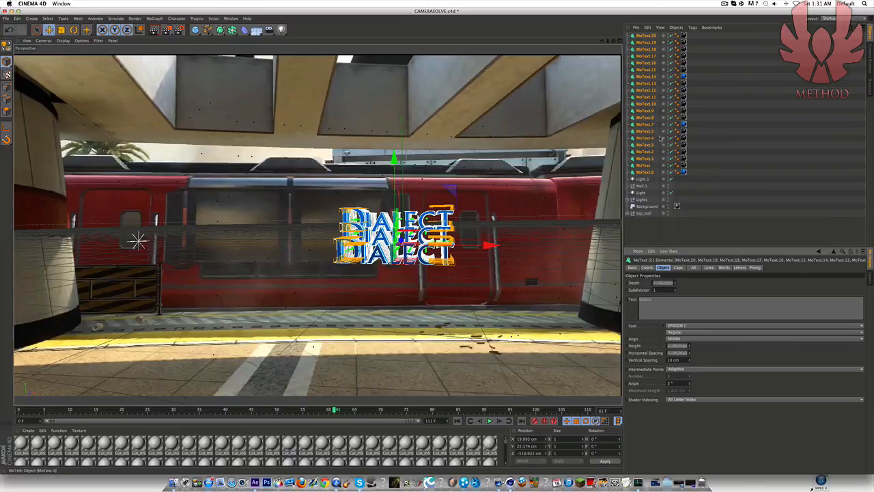
Delete MoText.7 to MoText.13 and MoText.14 to MoText.20, keeping only the upper line of text
click(655, 124)
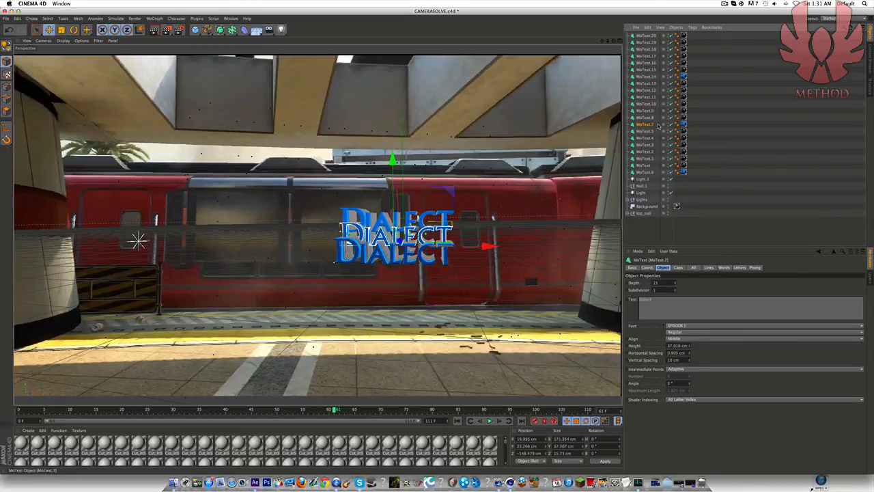
drag(659, 125, 636, 85)
key(Delete)
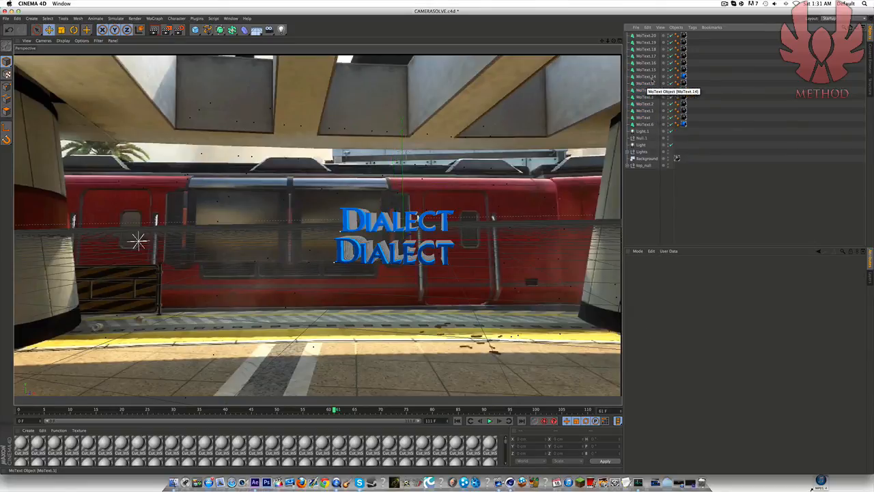
drag(657, 77, 634, 35)
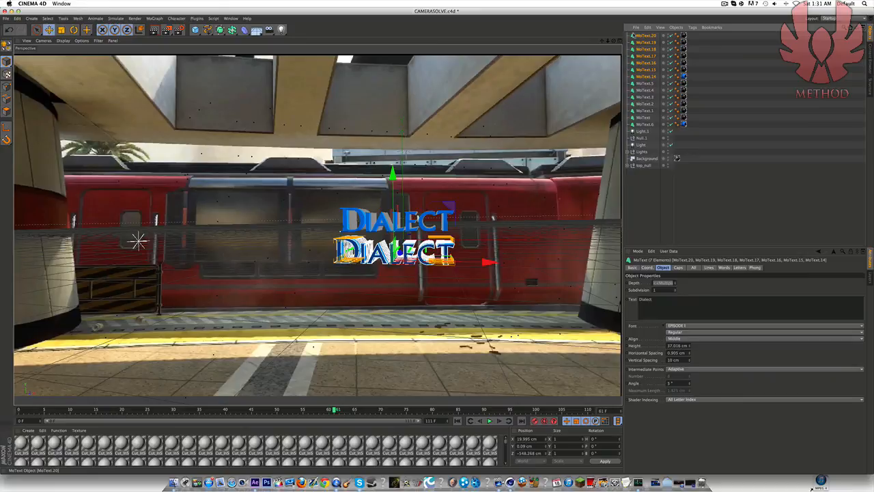
key(Delete)
Select the remaining MoText objects with the lights and nulls, and move them back and sideways to about X -298, Z -770 cm
drag(657, 76, 634, 35)
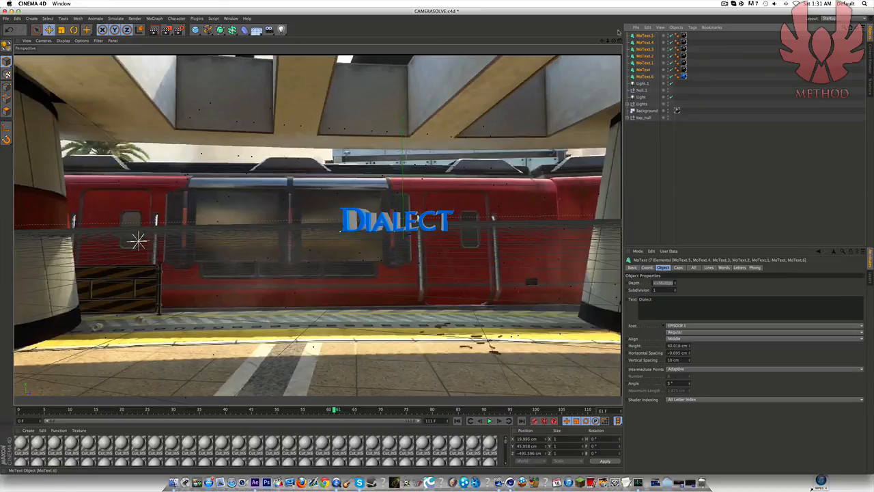
drag(402, 227, 348, 250)
click(9, 29)
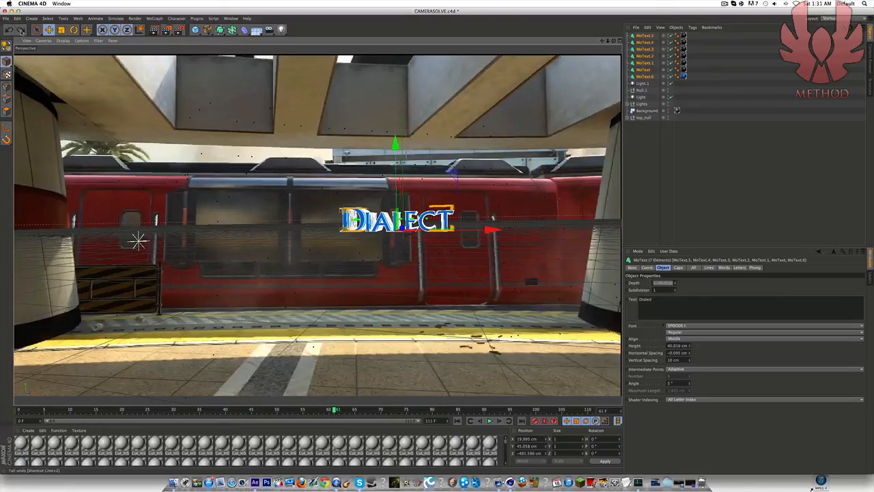
shift+click(646, 103)
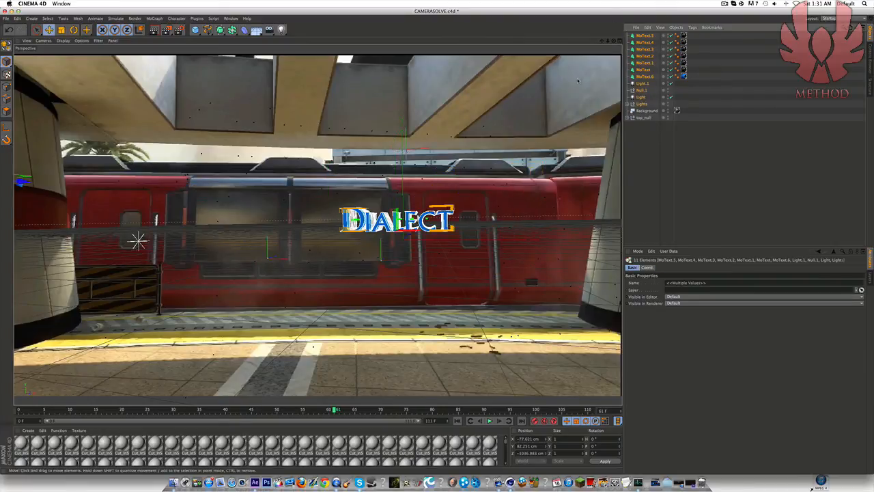
alt+right_drag(454, 175, 447, 199)
drag(371, 166, 504, 207)
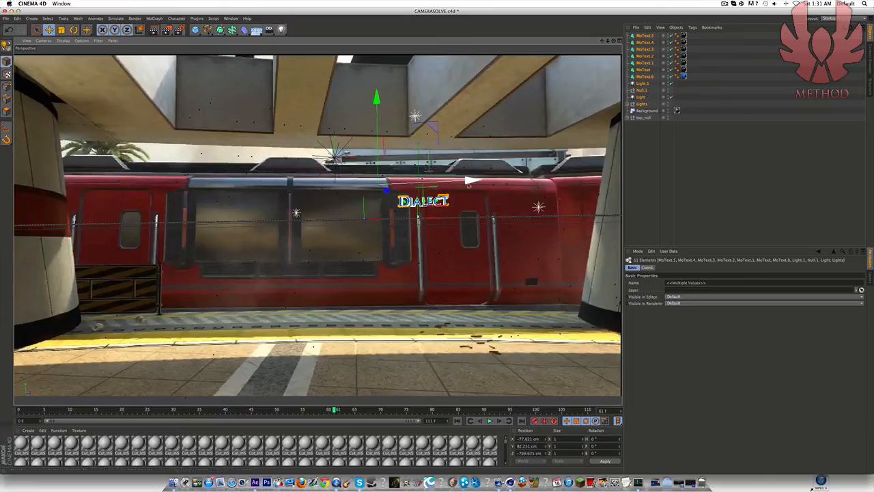
drag(469, 181, 364, 184)
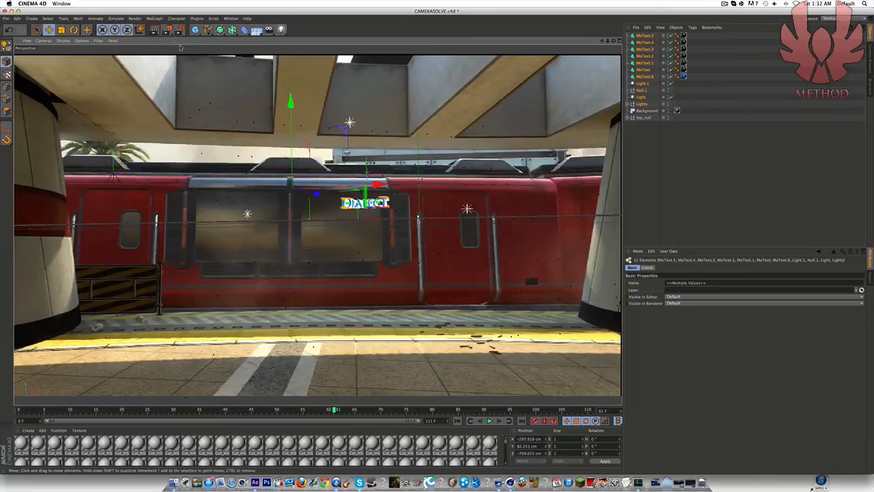
Rotate the selected text and lights slightly about their heading and move them closer to the camera, to about X -124, Y 2, Z -1628 cm
key(r)
drag(319, 181, 167, 188)
key(e)
drag(223, 132, 274, 128)
drag(188, 111, 188, 194)
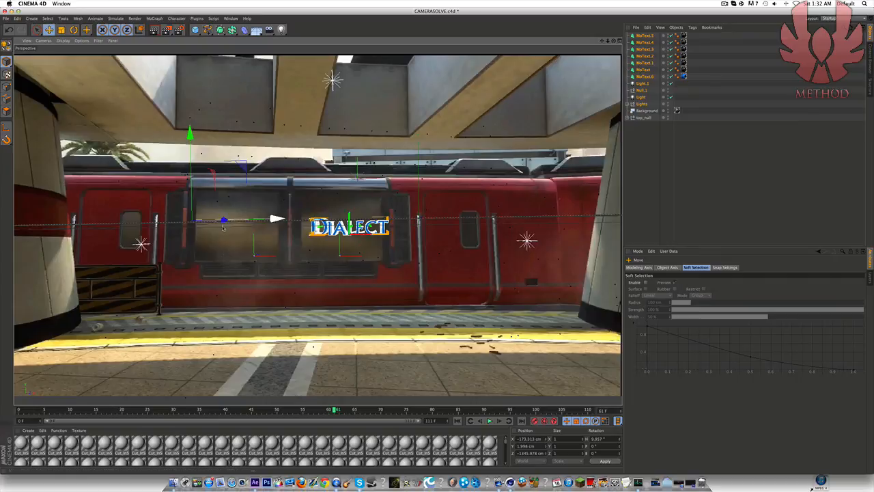
drag(223, 224, 27, 225)
drag(31, 257, 30, 257)
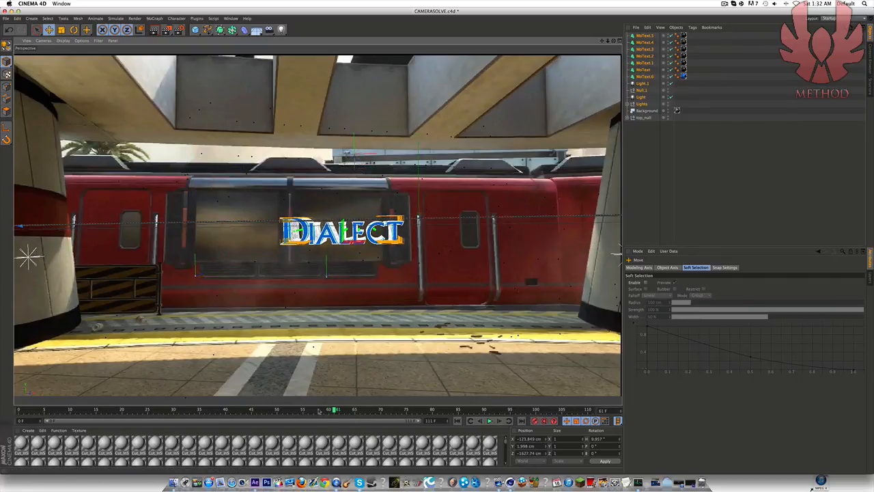
Scrub the timeline up to frames 70 and 72 to check how the Dialect text sits in the tracked shot
drag(334, 410, 381, 410)
scroll(371, 232, down, 10)
scroll(371, 236, up, 5)
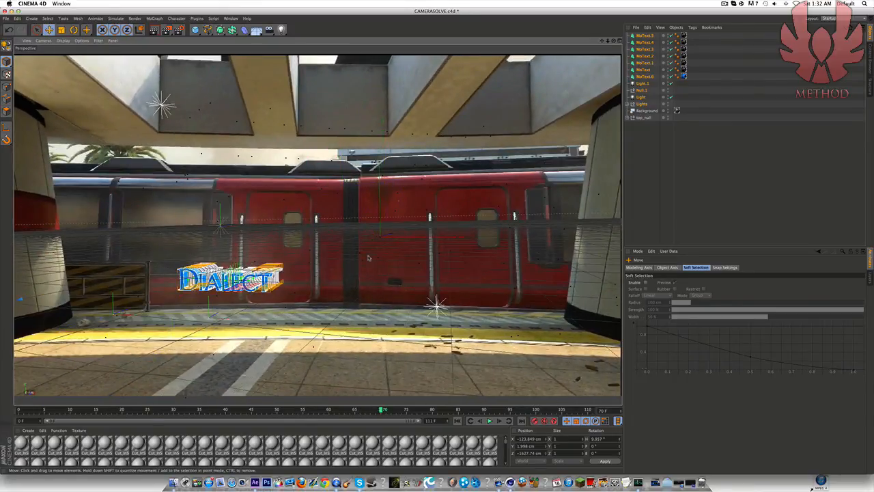
click(656, 84)
drag(657, 79, 622, 29)
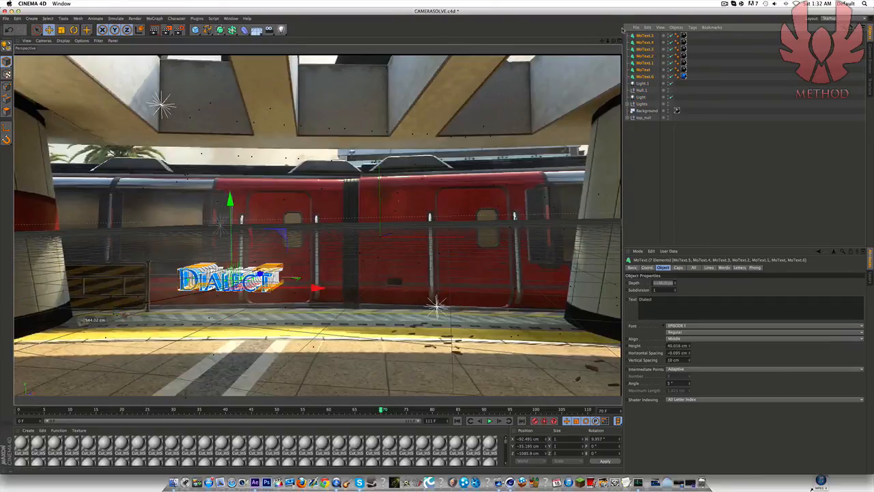
click(310, 410)
drag(309, 410, 392, 410)
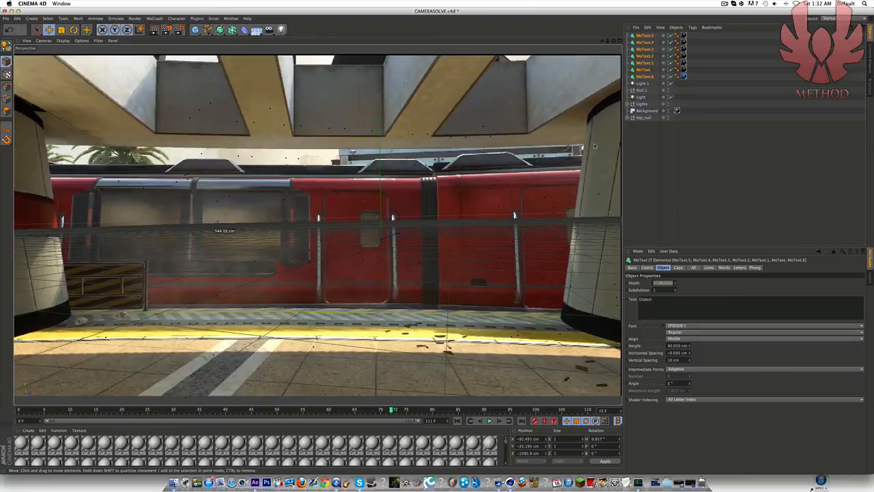
Reselect all text, light and null objects and move them away from the camera to about X -15, Z -657 cm, checking at frame 76
shift+click(651, 104)
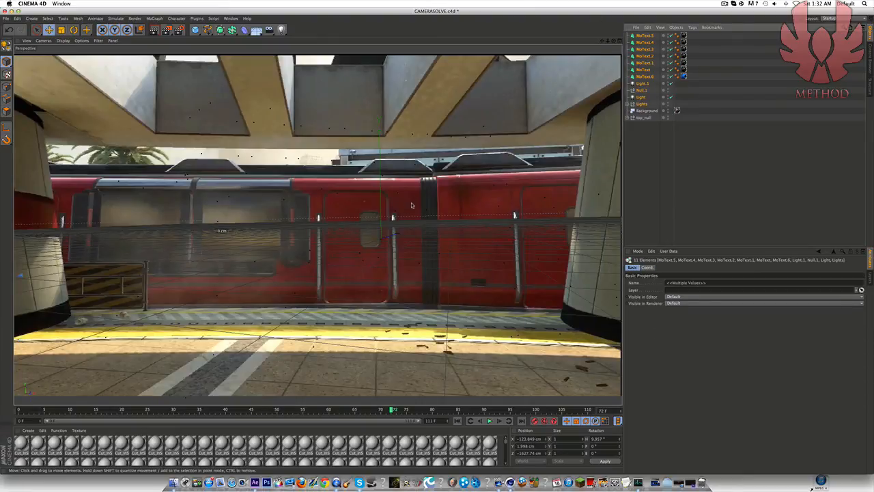
drag(340, 238, 322, 328)
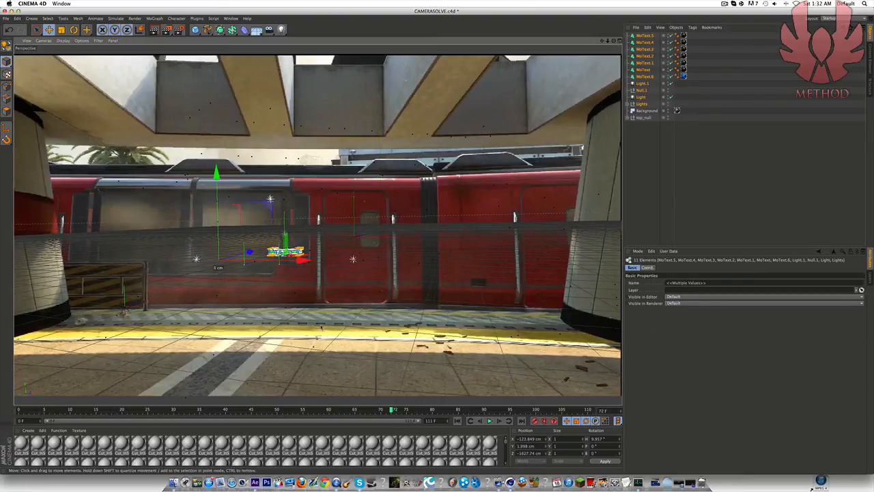
drag(293, 273, 360, 273)
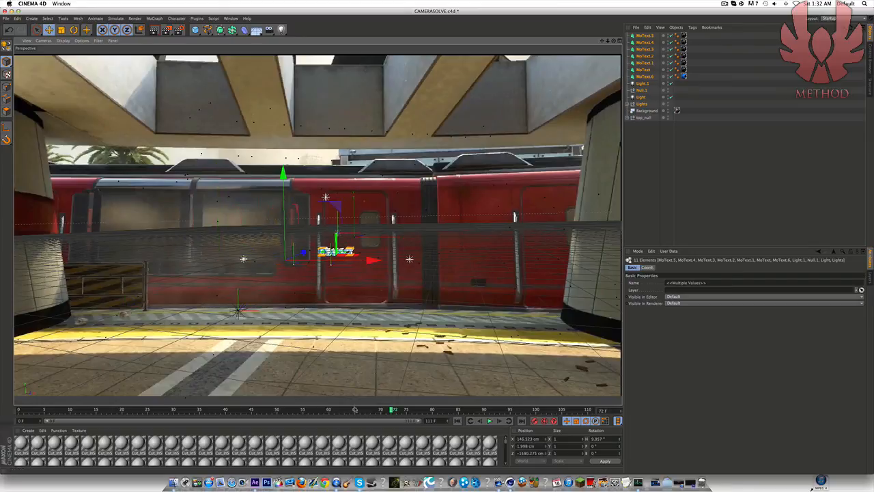
drag(391, 410, 413, 410)
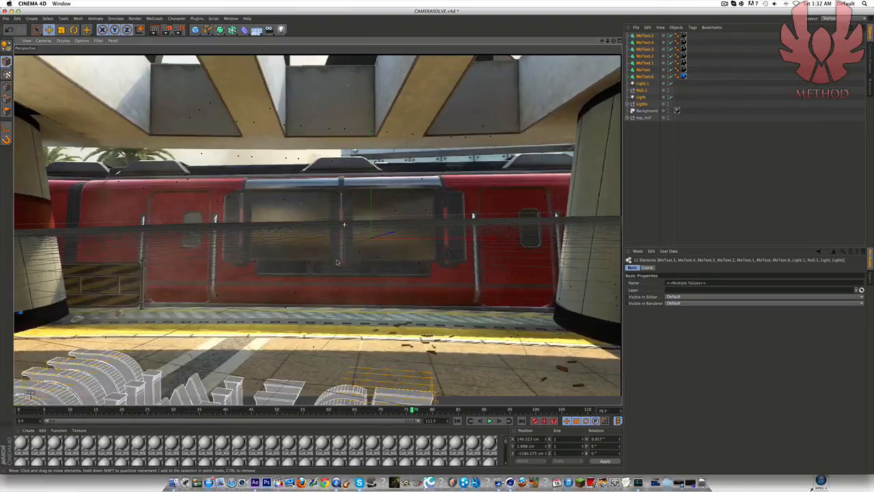
drag(314, 286, 311, 373)
drag(136, 294, 334, 272)
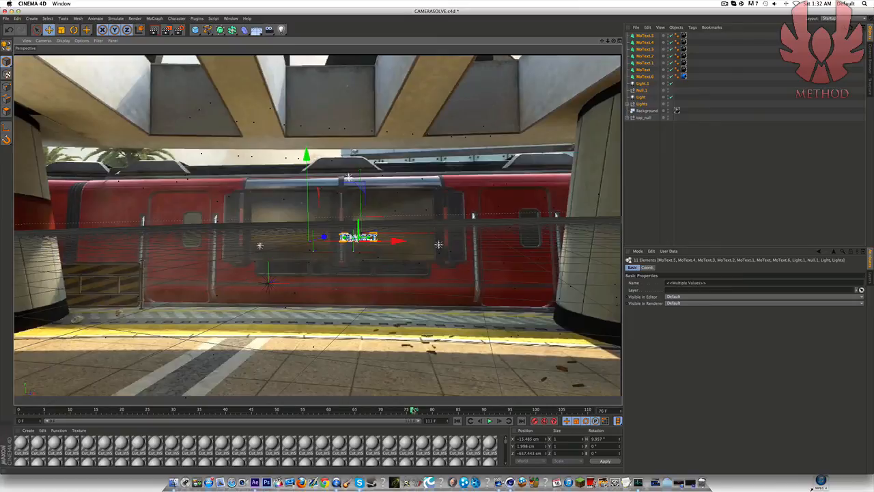
Raise the text and lights and bring them closer to about Z -957 cm, checking the placement at frames 61 and 69
drag(412, 410, 371, 410)
drag(304, 274, 280, 294)
drag(371, 410, 335, 411)
drag(356, 290, 407, 269)
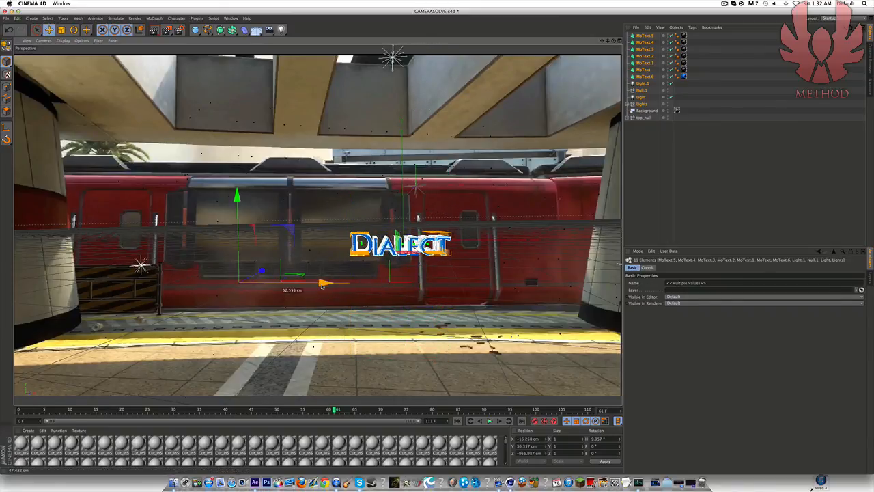
drag(336, 411, 376, 414)
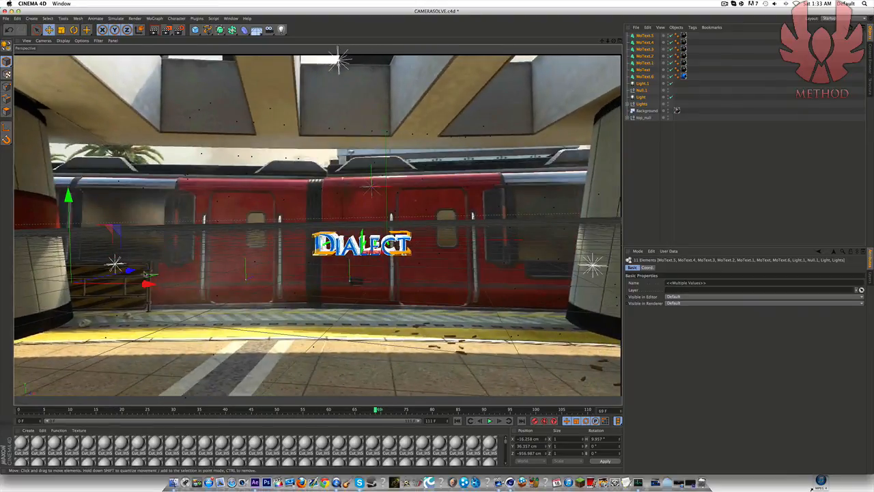
Move the selected text and lights to about X -4, Y 75 cm, set Z to -1095.88 cm, and render the view at frame 51
drag(149, 285, 104, 291)
drag(100, 257, 99, 235)
drag(175, 198, 66, 206)
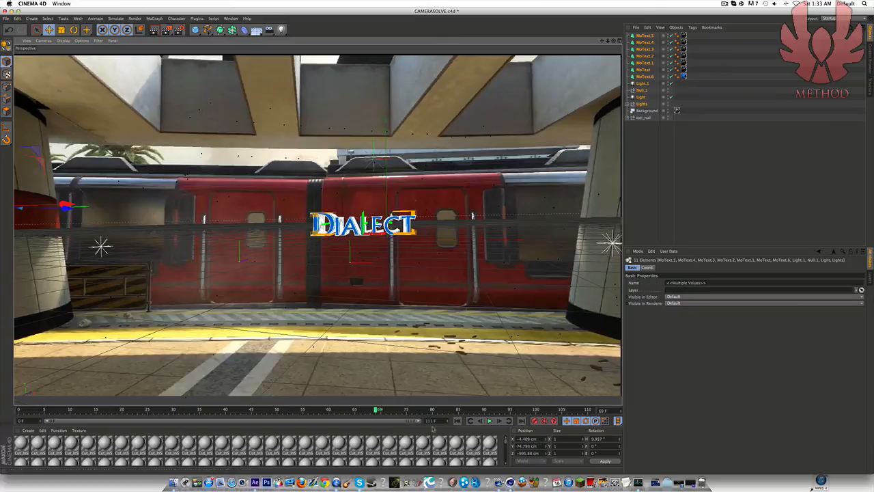
click(520, 454)
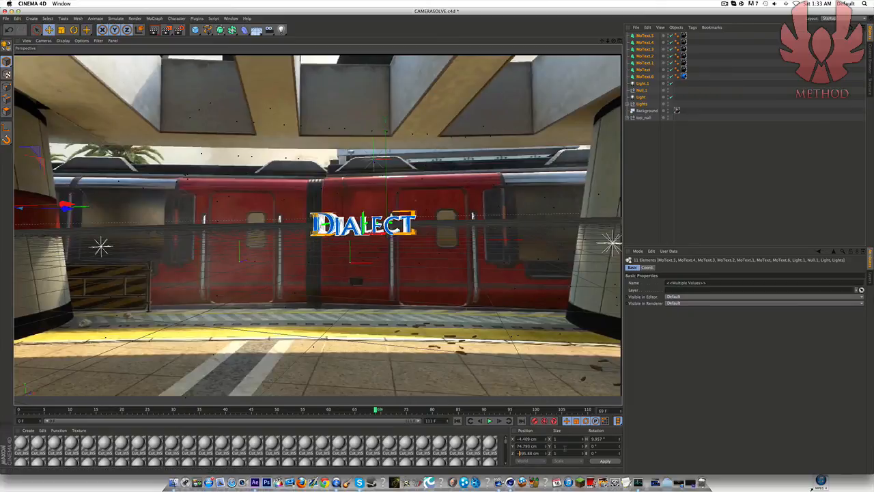
text(10)
key(Return)
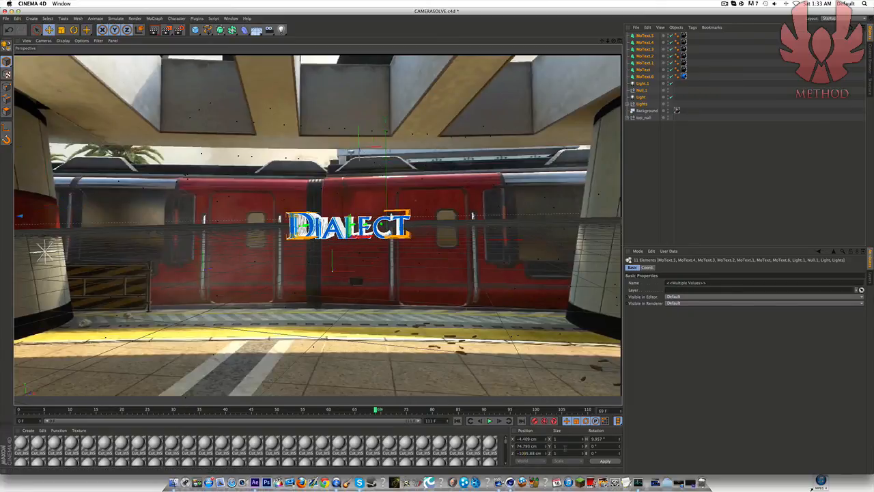
drag(375, 410, 282, 409)
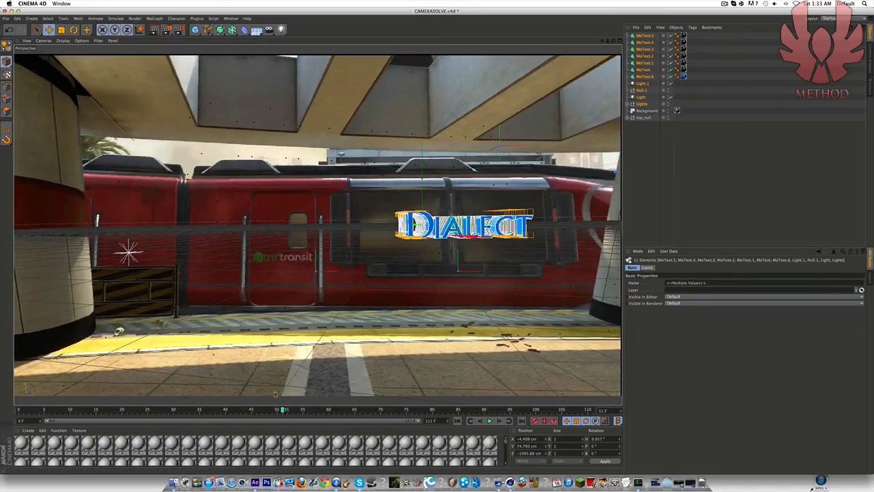
click(154, 30)
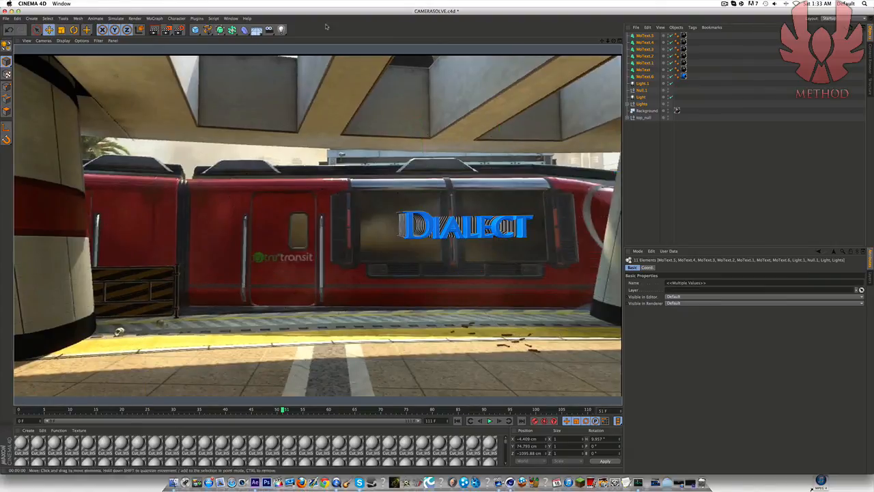
Try to add the Ambient Occlusion effect to the render settings
click(179, 29)
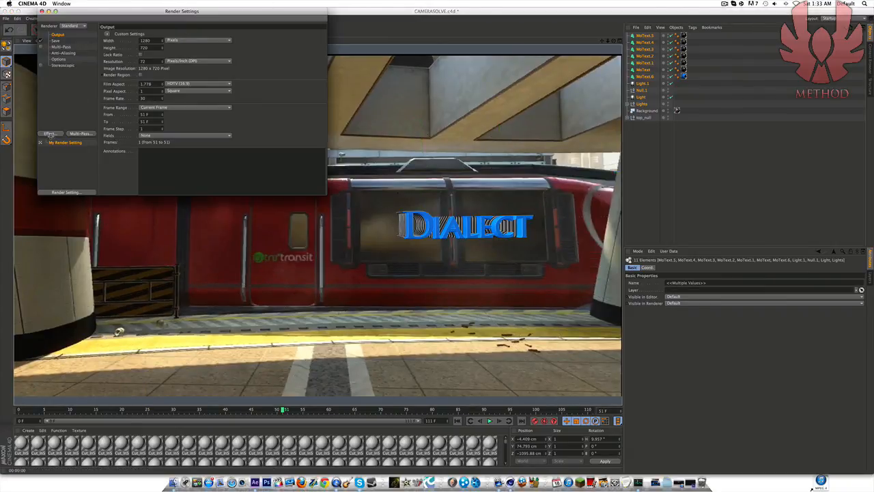
click(50, 133)
click(90, 178)
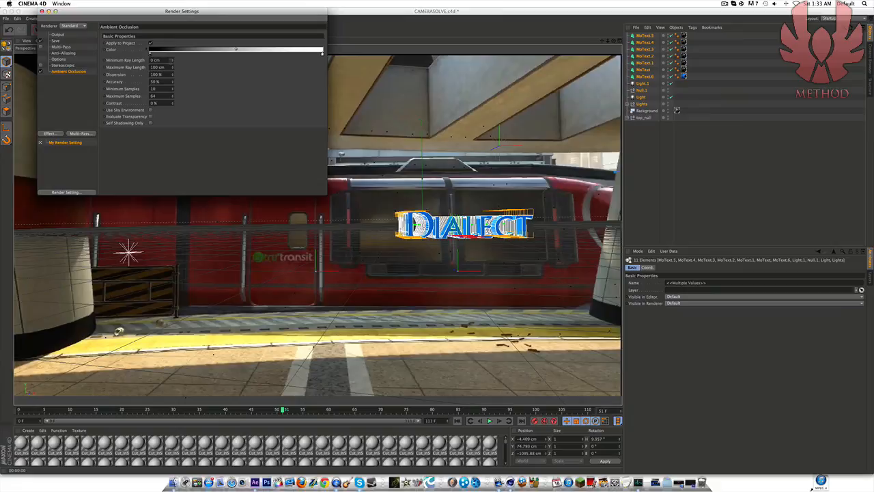
click(41, 12)
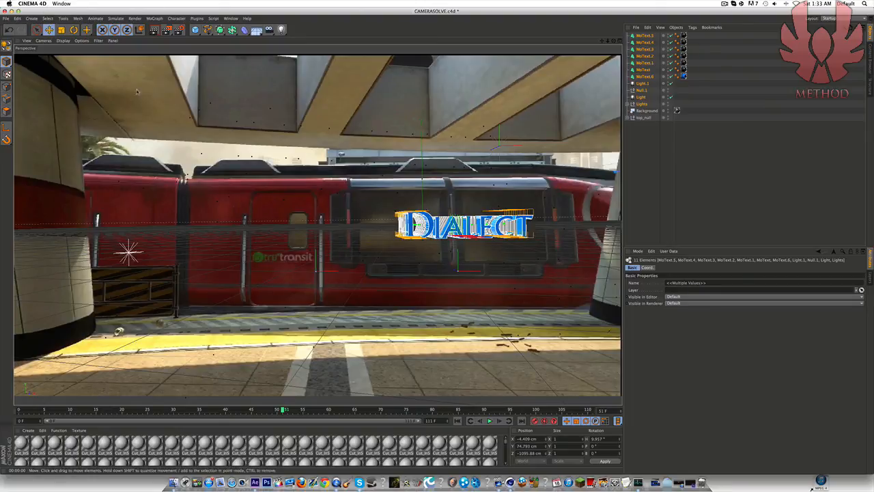
Add the Ambient Occlusion render effect with 22 cm minimum ray length, 112 cm maximum ray length and 55 maximum samples
click(162, 32)
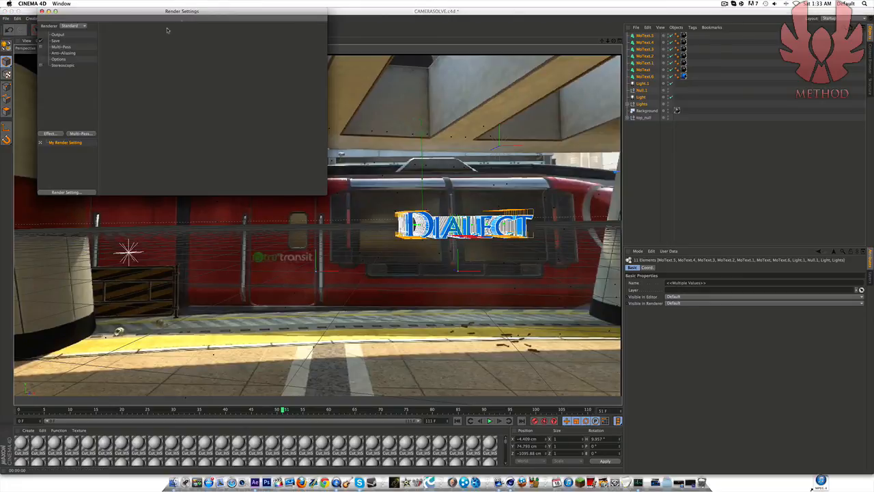
click(60, 134)
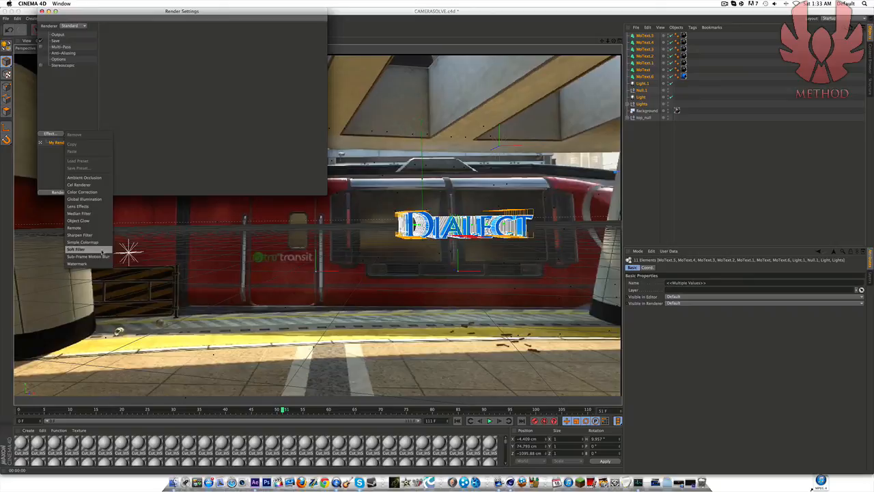
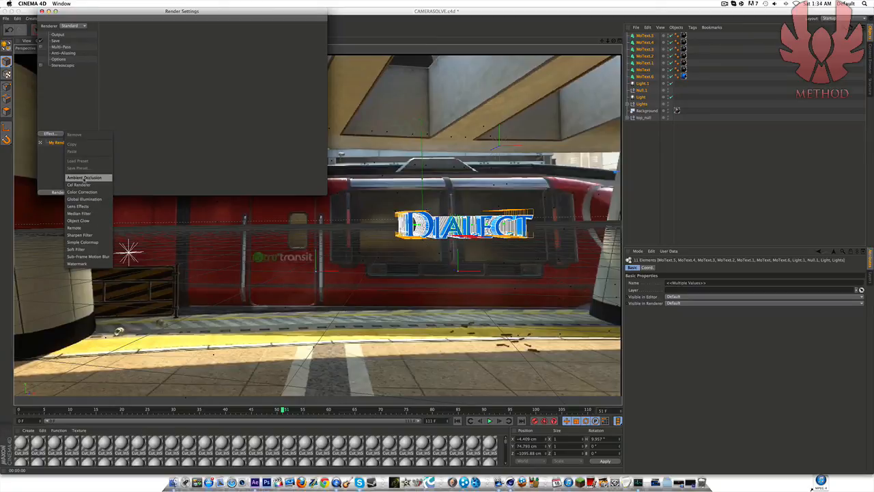
click(83, 177)
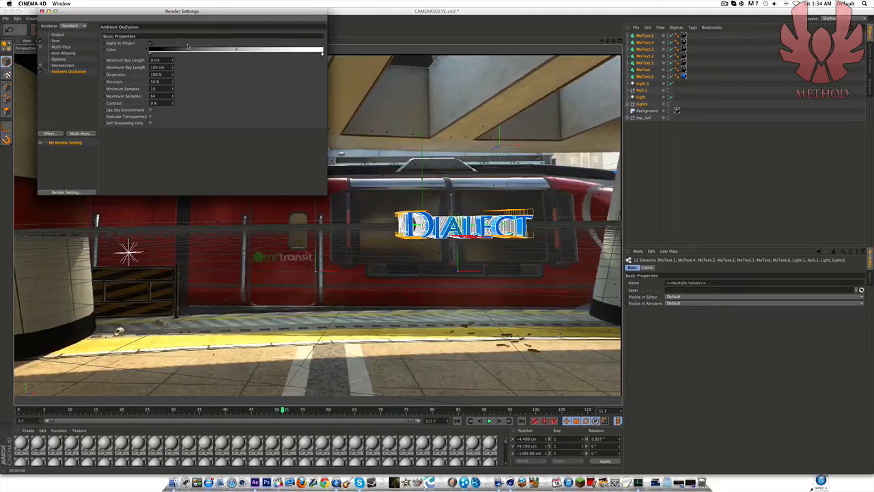
drag(175, 60, 174, 55)
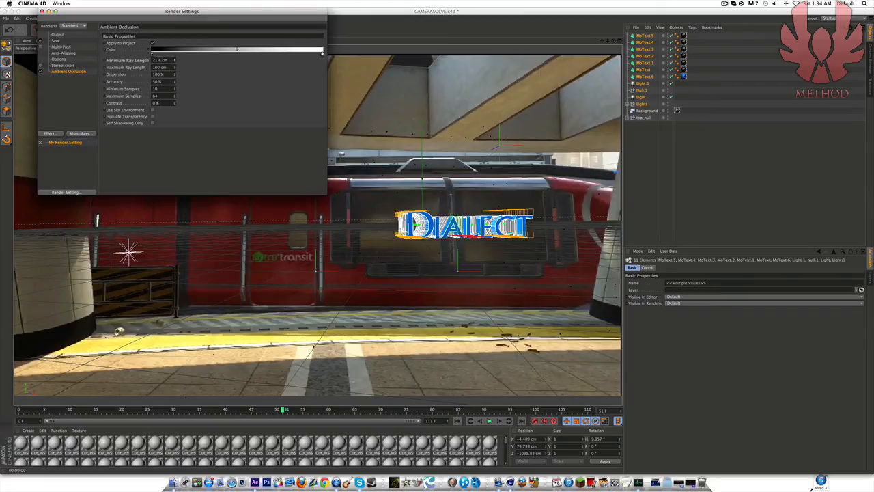
text(22)
key(Return)
key(shift+Tab)
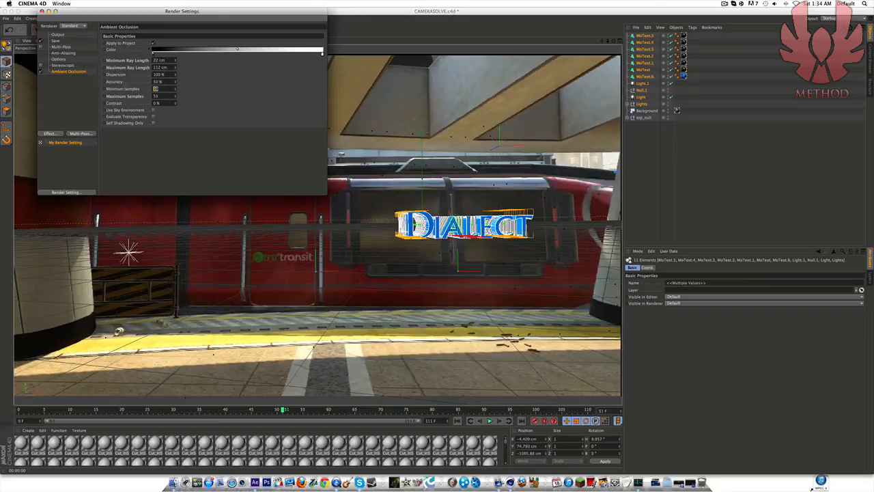
Set Ambient Occlusion to 15 minimum samples, 60% accuracy and 99% dispersion, and render the view to check it
text(15)
key(Return)
double_click(159, 81)
text(60)
key(Return)
drag(162, 74, 132, 75)
text(99)
key(Return)
click(42, 12)
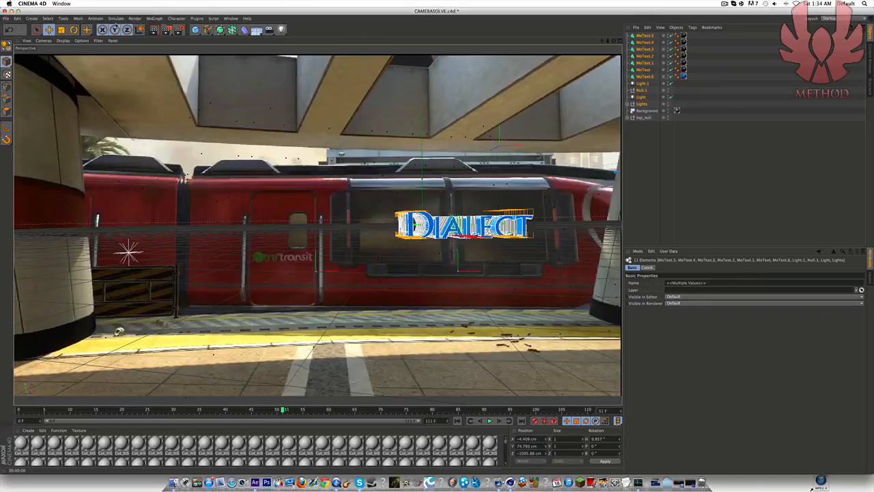
click(154, 30)
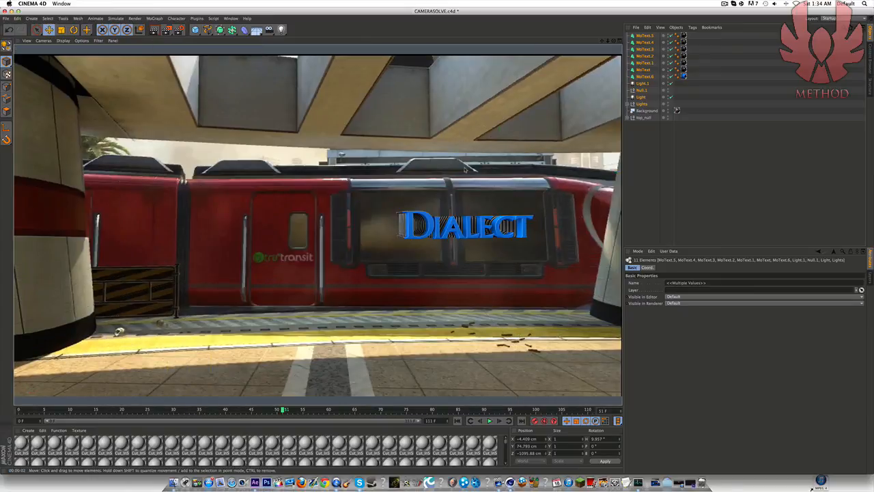
Select all seven MoText objects, try BankGothic Md BT and Avengeance Heroic Avenger, and settle on the TYPOGRAPH PRO font
drag(658, 76, 626, 32)
click(693, 326)
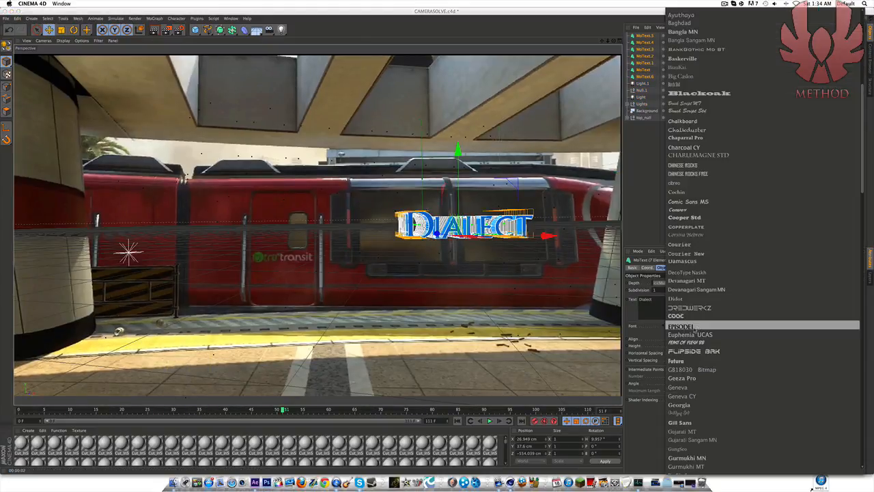
click(695, 343)
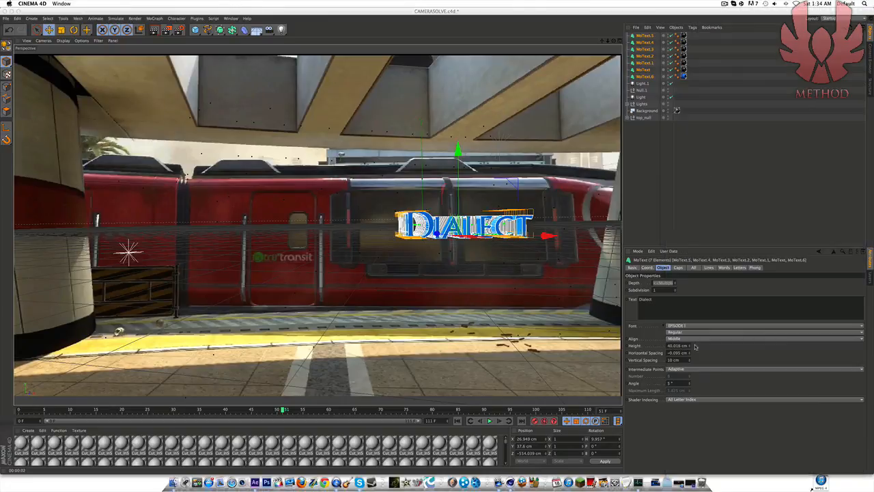
click(694, 327)
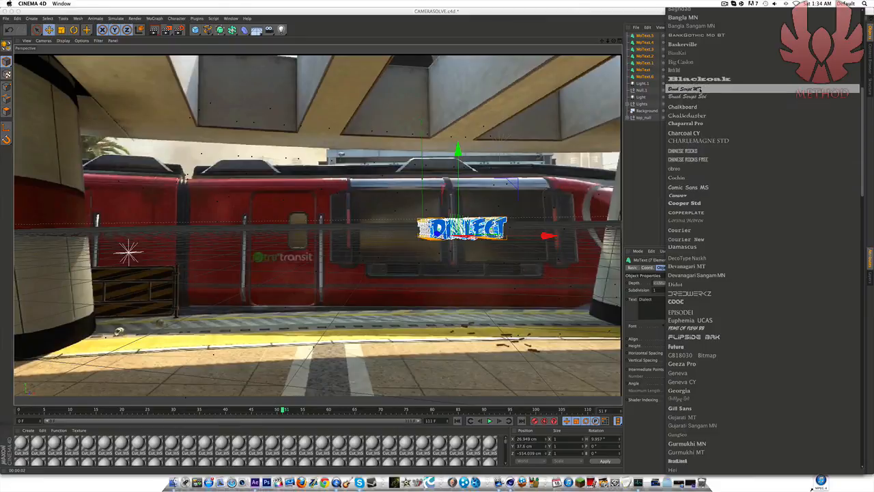
click(694, 29)
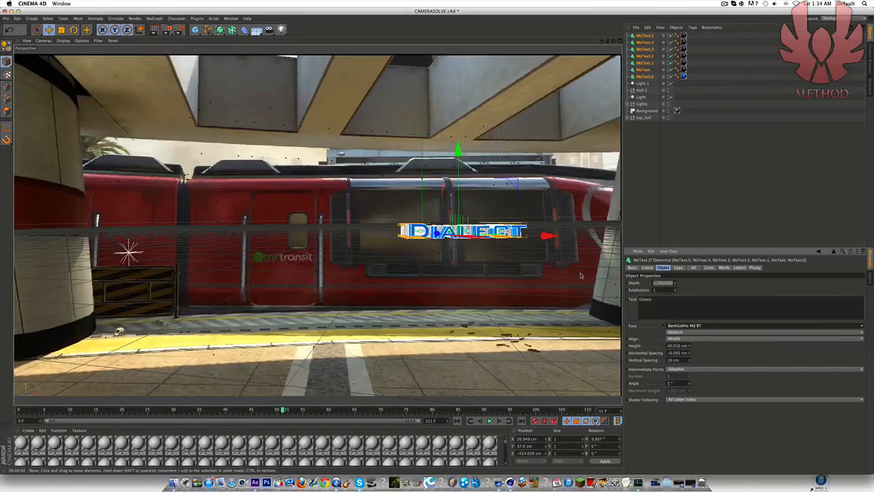
click(682, 326)
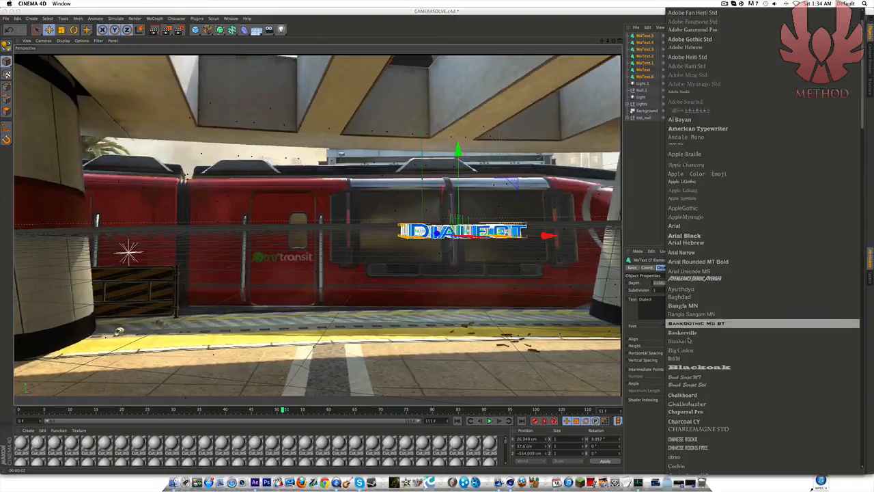
scroll(689, 316, down, 2)
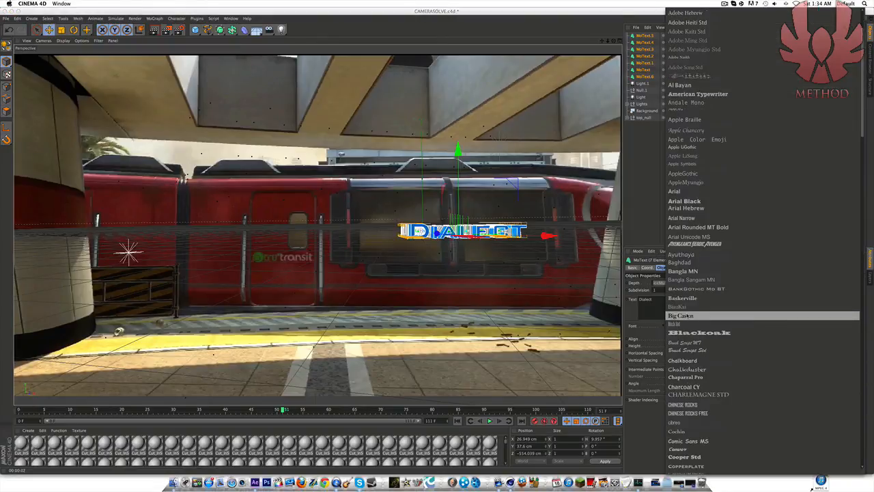
click(695, 245)
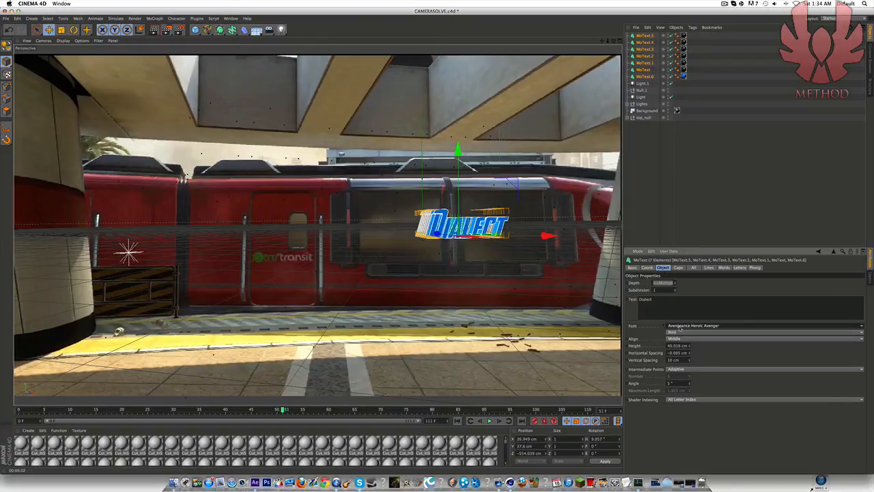
click(681, 327)
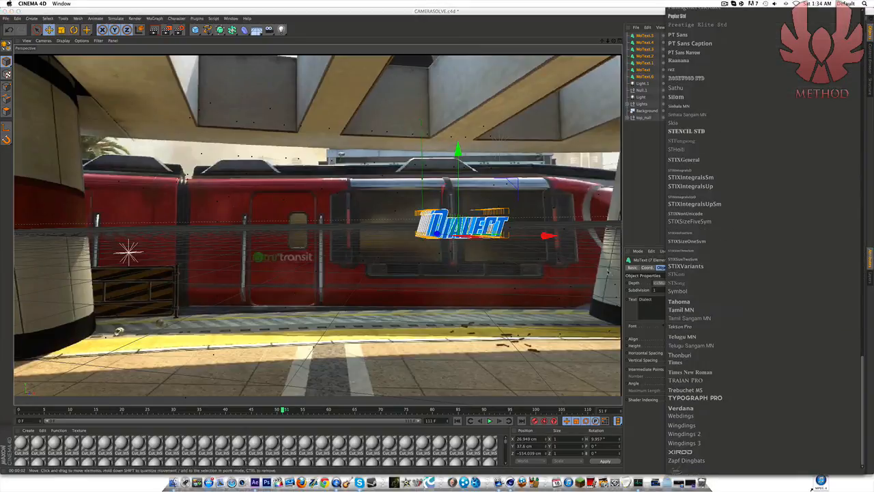
click(693, 396)
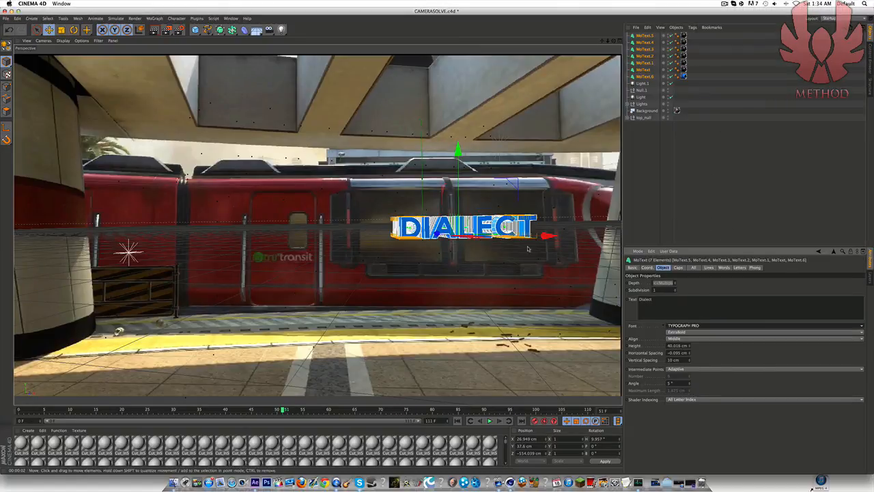
At frame 67, shift the Dialect text along its X axis to about X -32, Z -564 cm, and render the view
drag(265, 408, 367, 408)
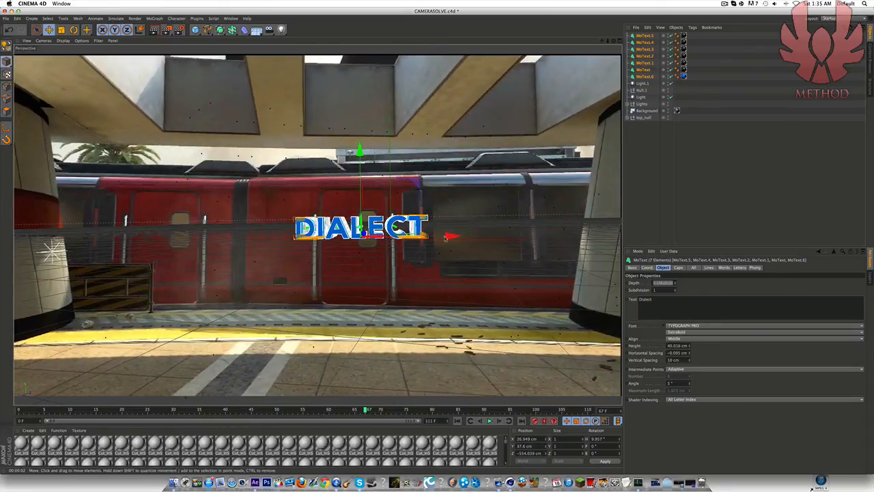
drag(453, 235, 414, 236)
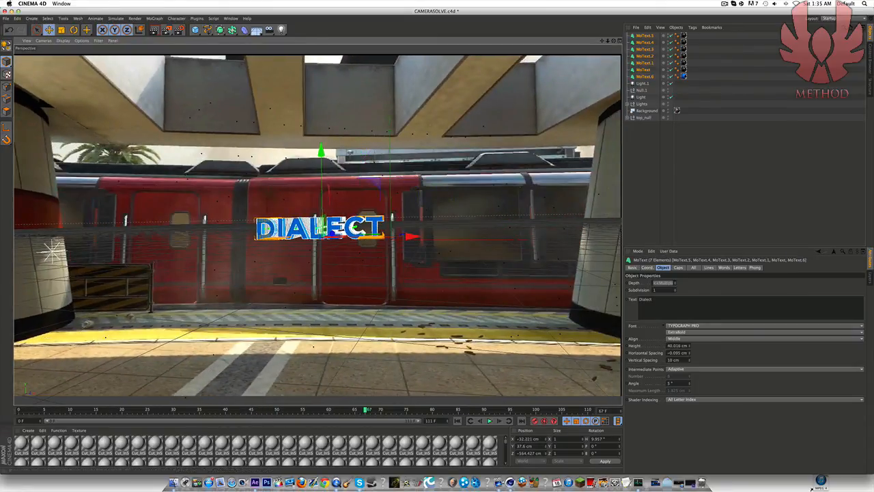
click(154, 29)
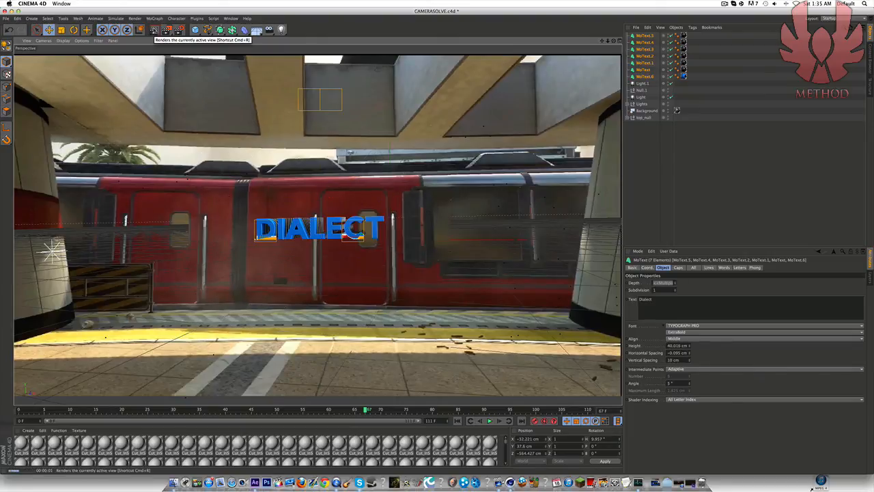
At frame 48, apply the Tron Glow Blue material to all selected Dialect text objects
drag(365, 408, 269, 407)
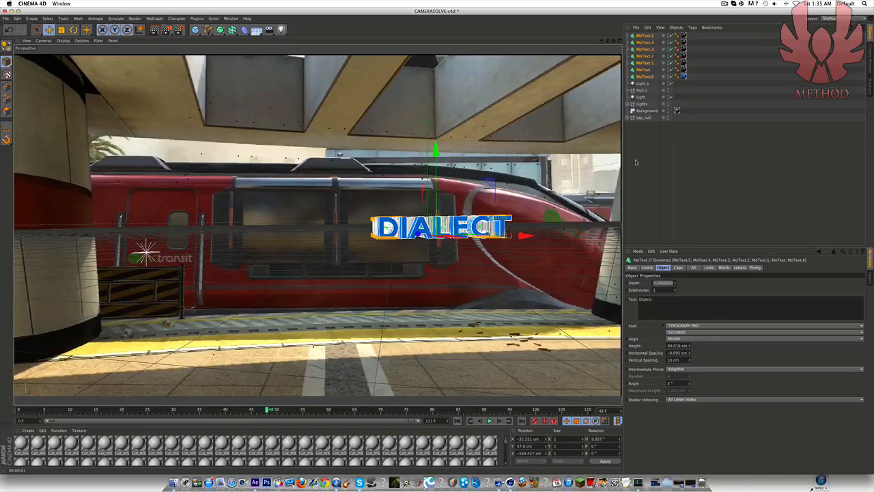
scroll(509, 445, down, 2)
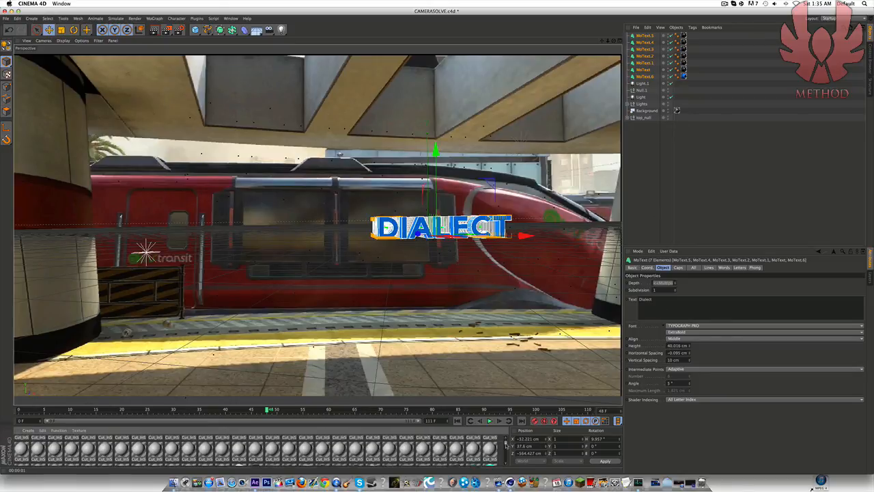
scroll(506, 446, up, 1)
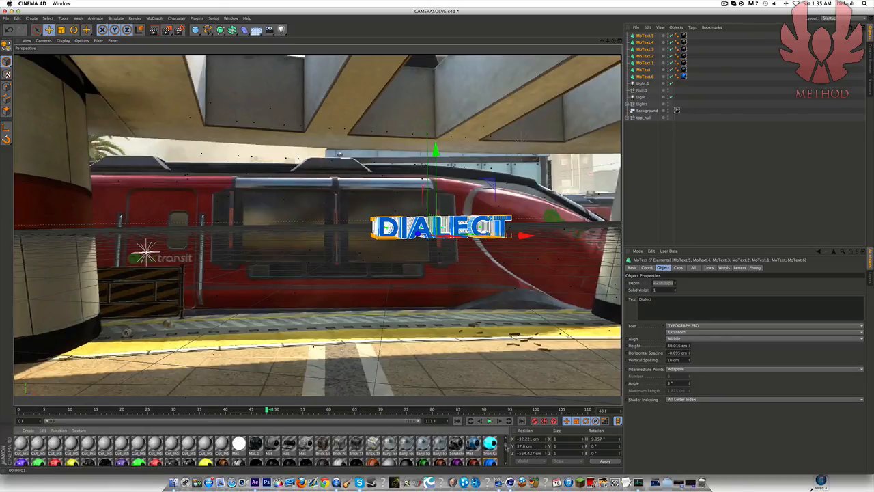
drag(489, 444, 476, 232)
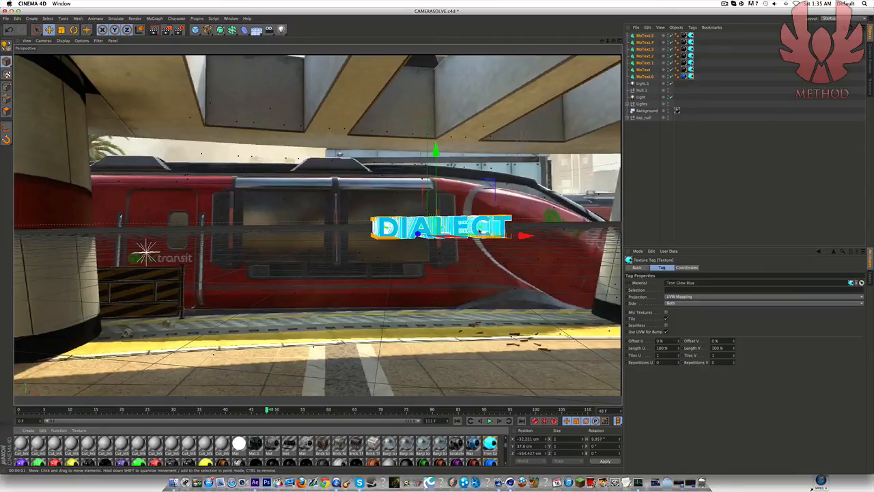
Delete the Tron Glow Blue texture tags from every text object except MoText.6 and render the view
drag(697, 71, 691, 31)
key(Delete)
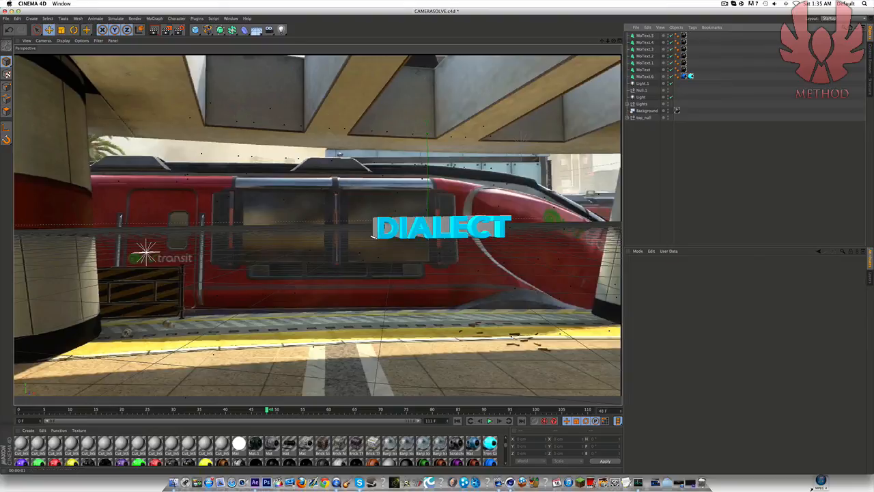
click(166, 30)
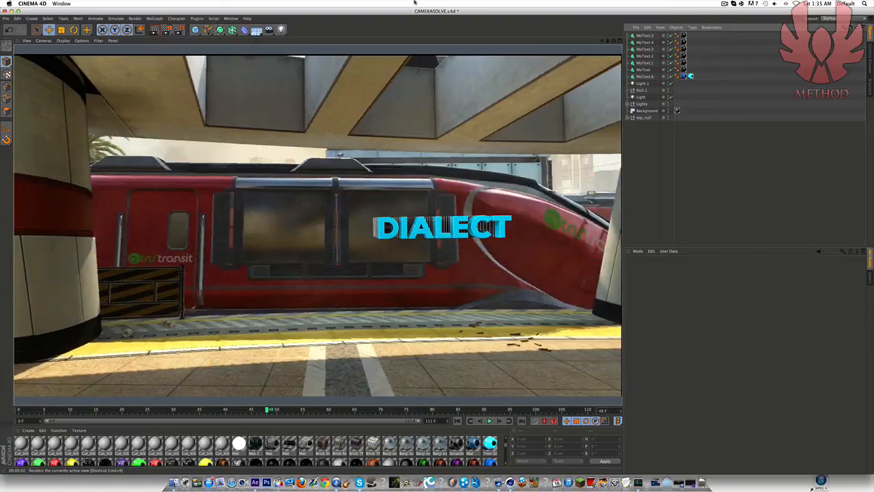
Open the caps settings of MoText.6 and render the view
click(644, 76)
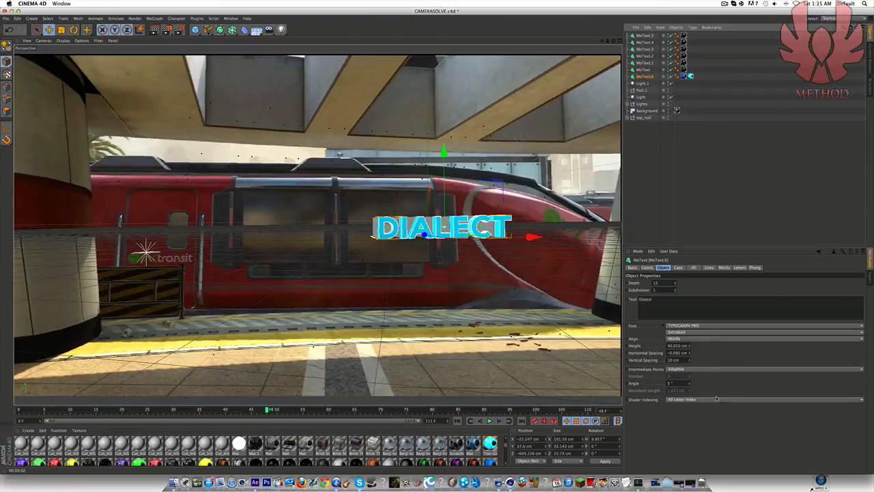
click(677, 268)
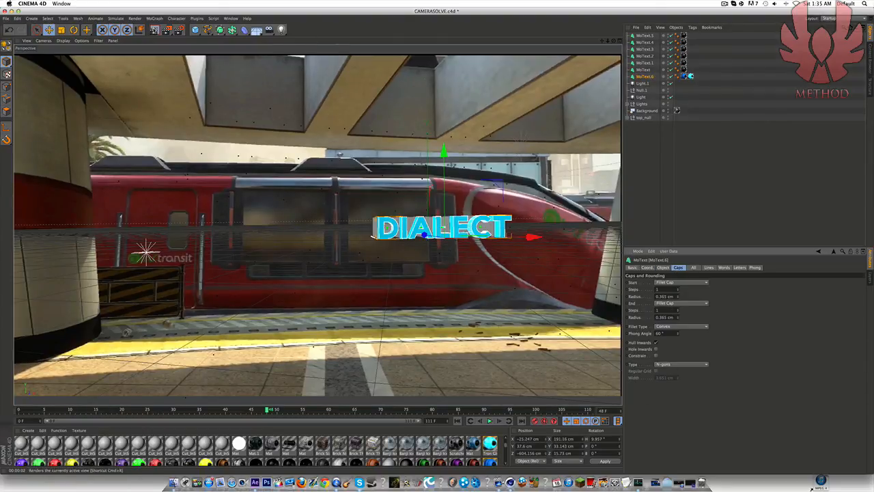
key(super+r)
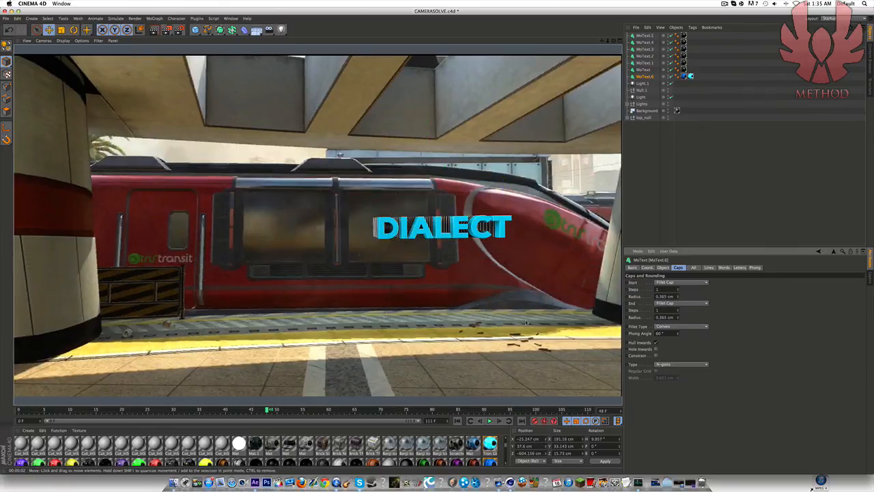
Apply the Rated Red material to MoText.6 and render the view
scroll(506, 445, down, 8)
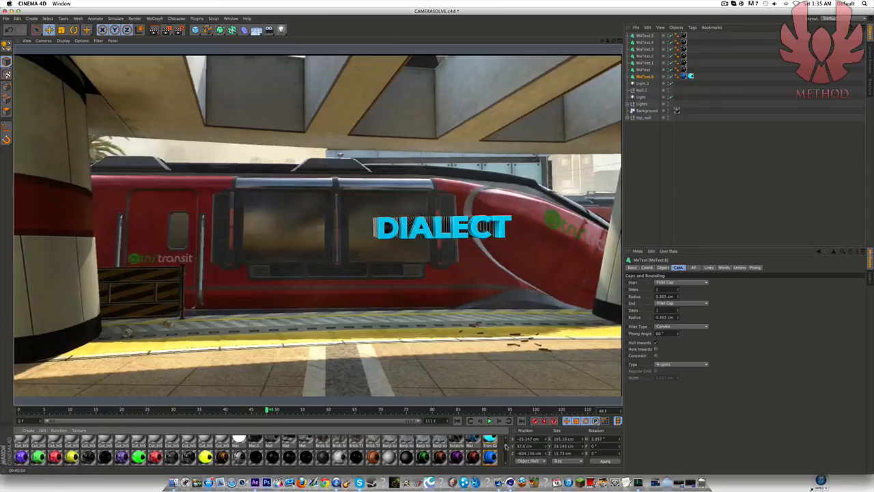
scroll(506, 452, down, 4)
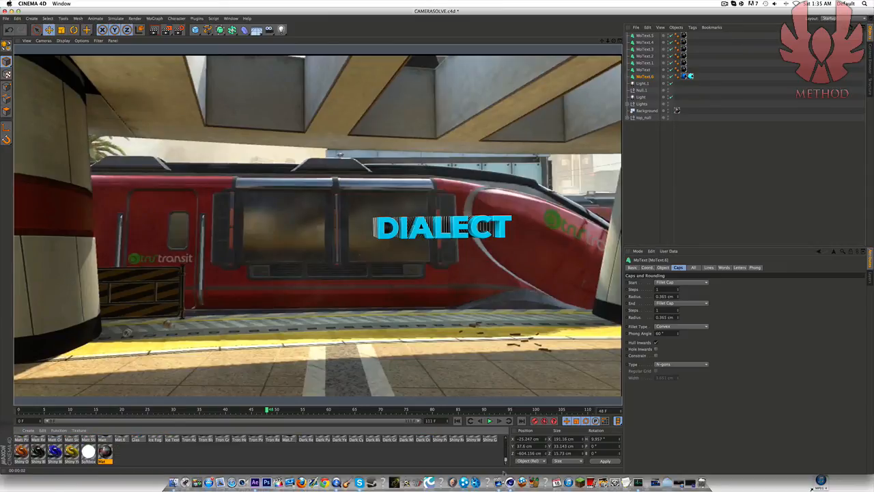
scroll(506, 461, up, 5)
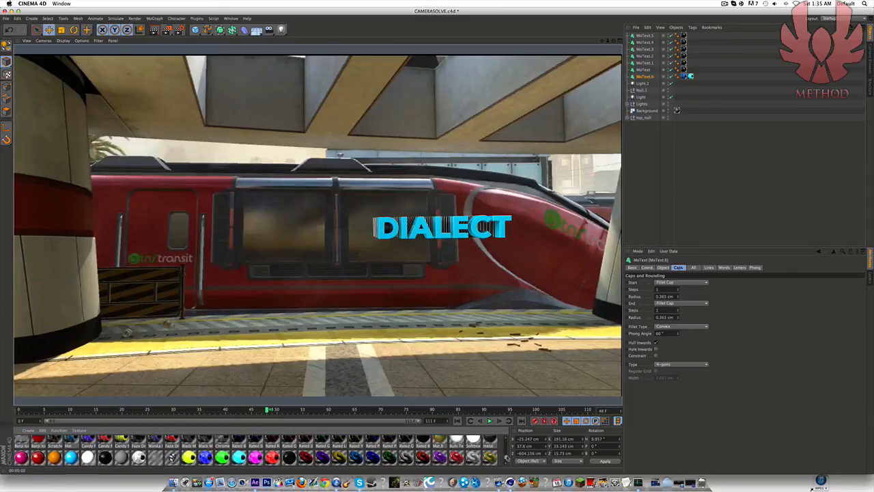
scroll(506, 458, up, 2)
scroll(506, 453, down, 3)
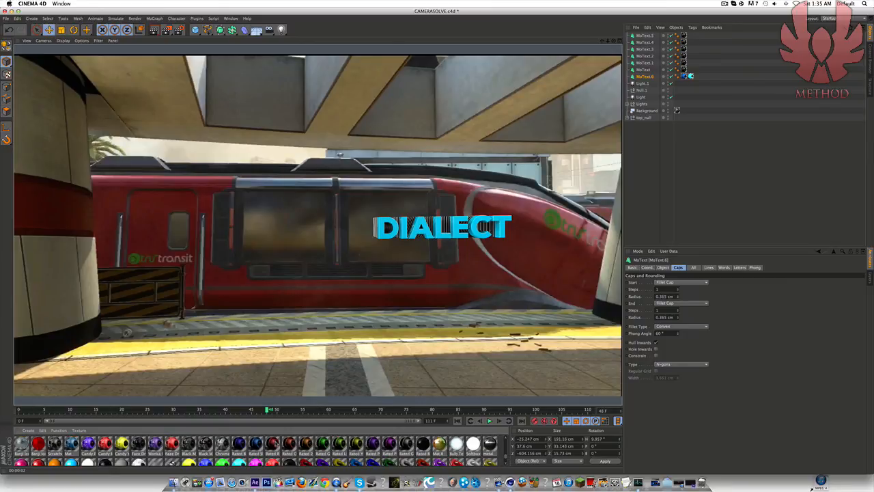
click(272, 445)
drag(644, 71, 648, 76)
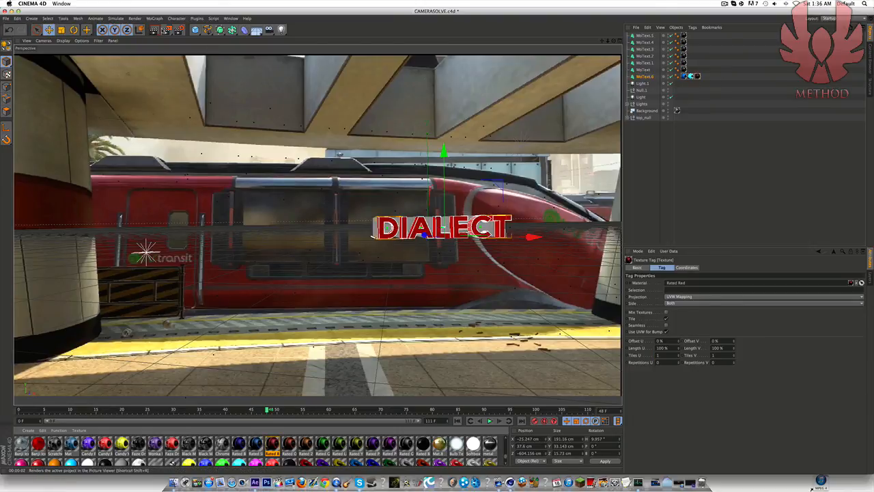
click(154, 29)
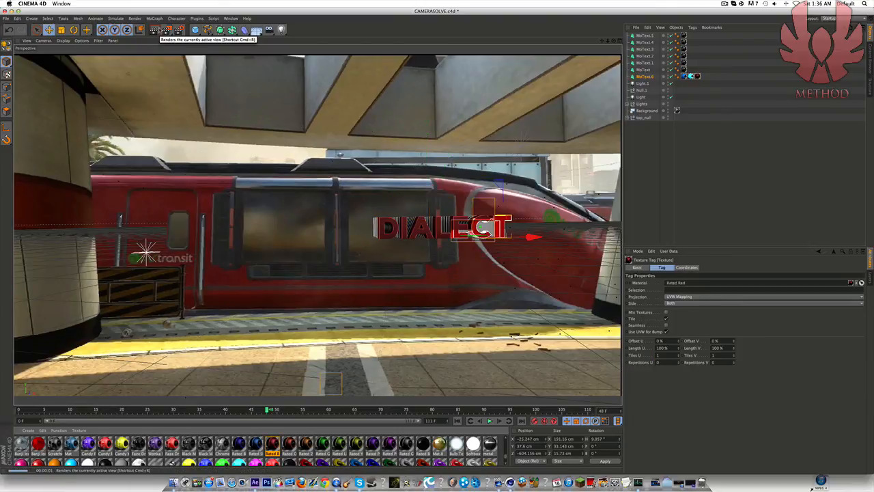
Delete the two older texture tags, including Tron Glow Blue, from MoText.6, keeping only Rated Red
click(684, 77)
key(Delete)
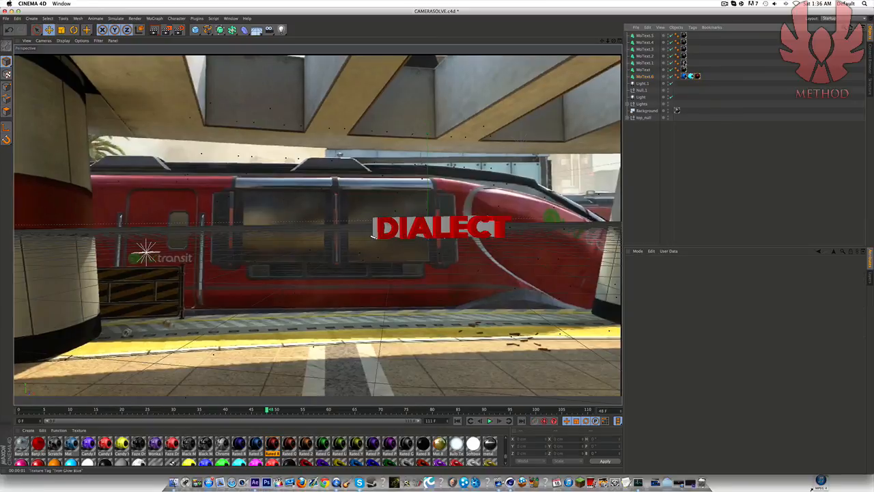
click(685, 76)
key(Delete)
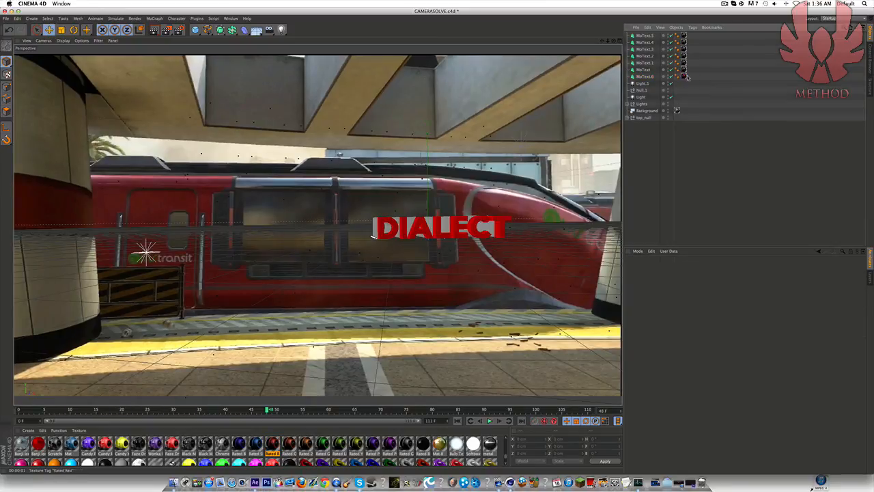
Copy the Rated Red texture tag from MoText.6 to MoText.5, MoText.3 and MoText.1, and render the view
ctrl+drag(685, 77, 691, 35)
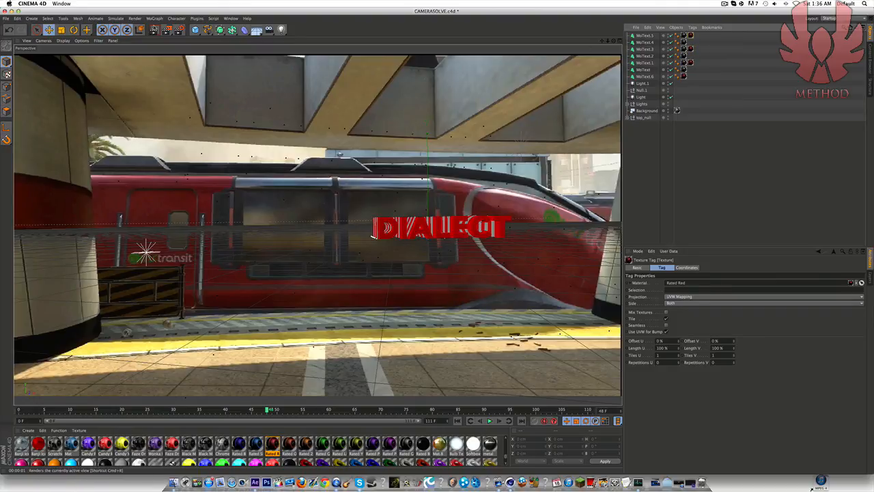
click(154, 30)
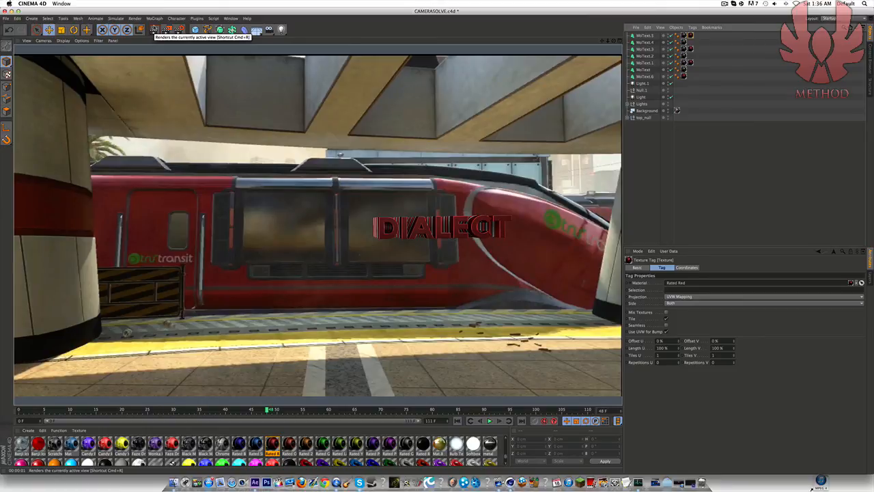
click(706, 75)
Delete the original texture tags from MoText.1, MoText.3 and MoText.5, keeping their Rated Red tags
click(685, 63)
key(Delete)
click(685, 36)
key(Delete)
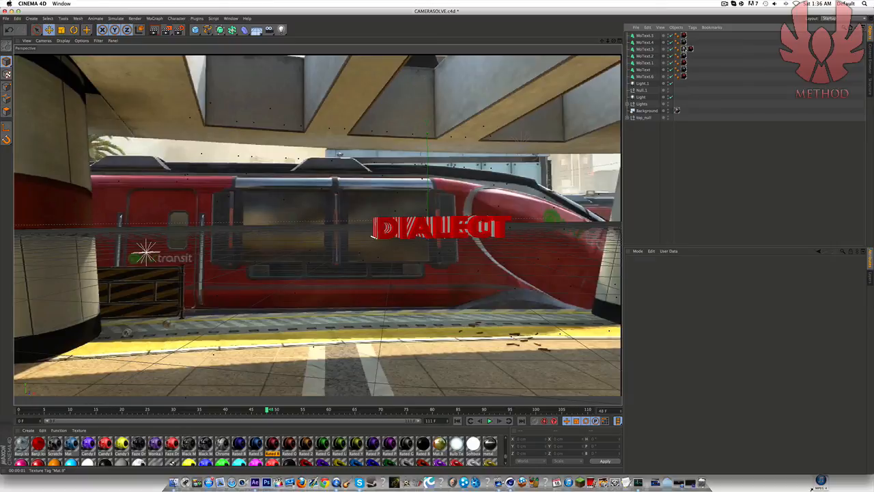
In the render settings, set the save format to QuickTime Movie and the frame range to All Frames
click(179, 29)
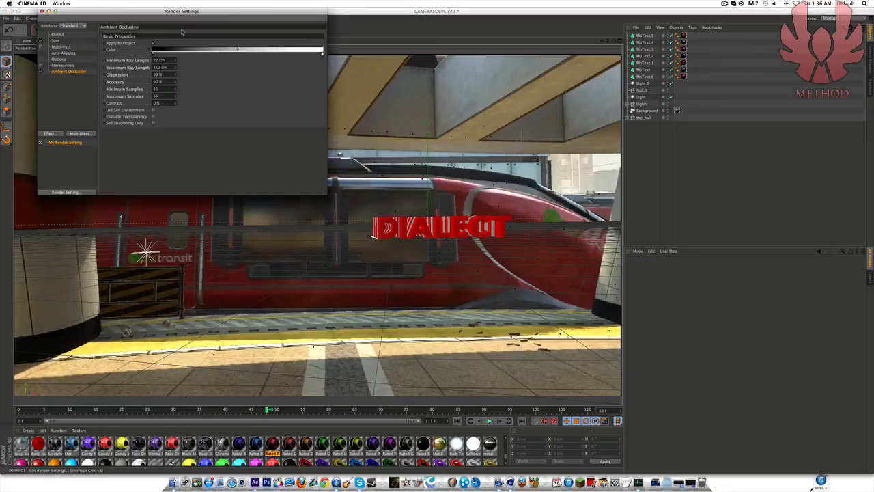
click(61, 46)
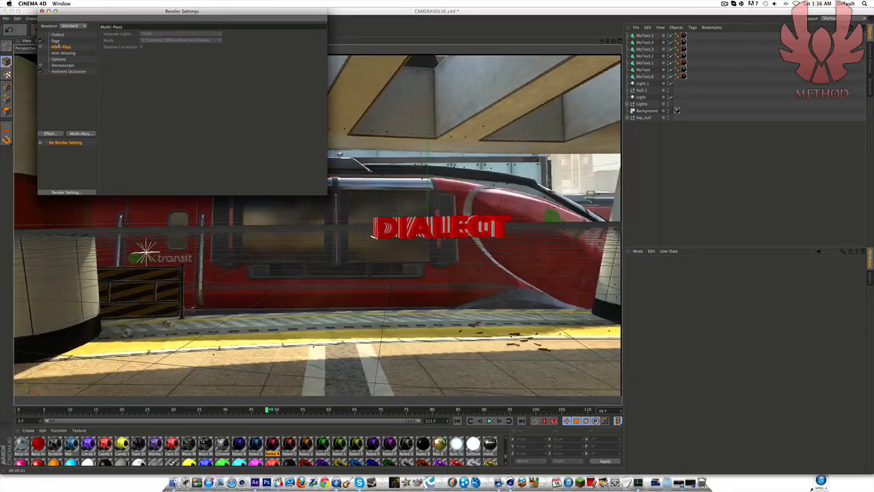
click(55, 41)
click(203, 53)
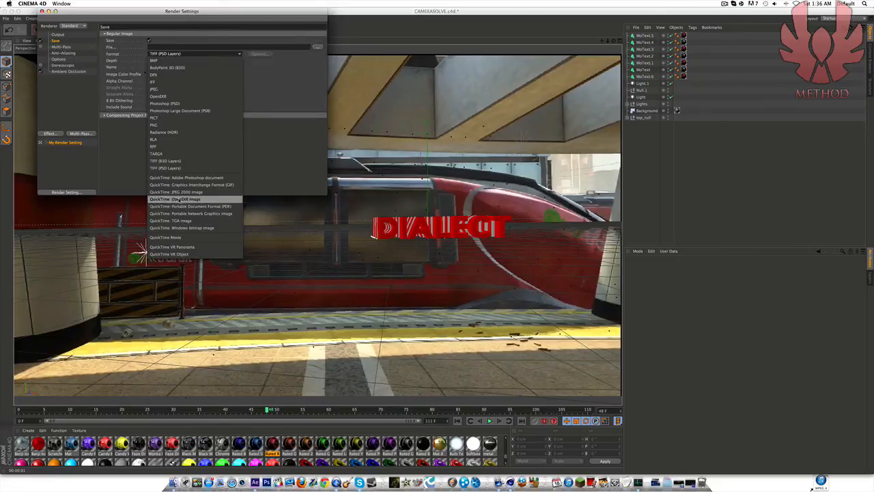
click(173, 239)
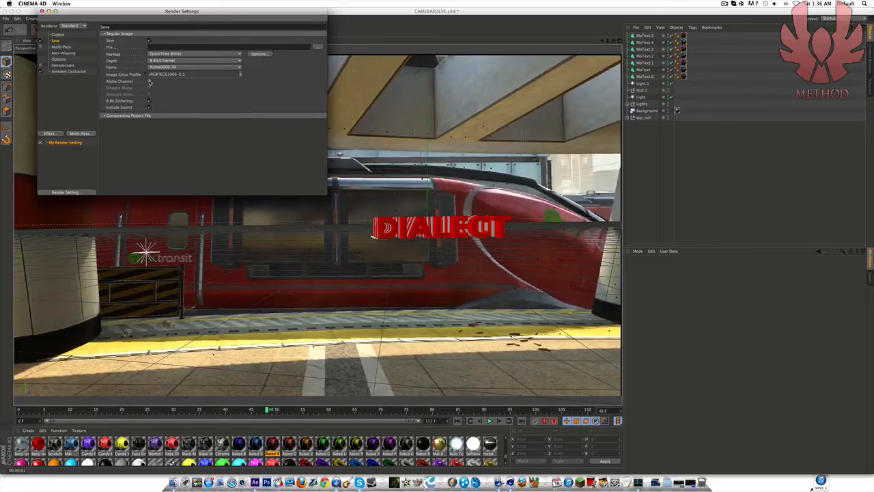
click(57, 35)
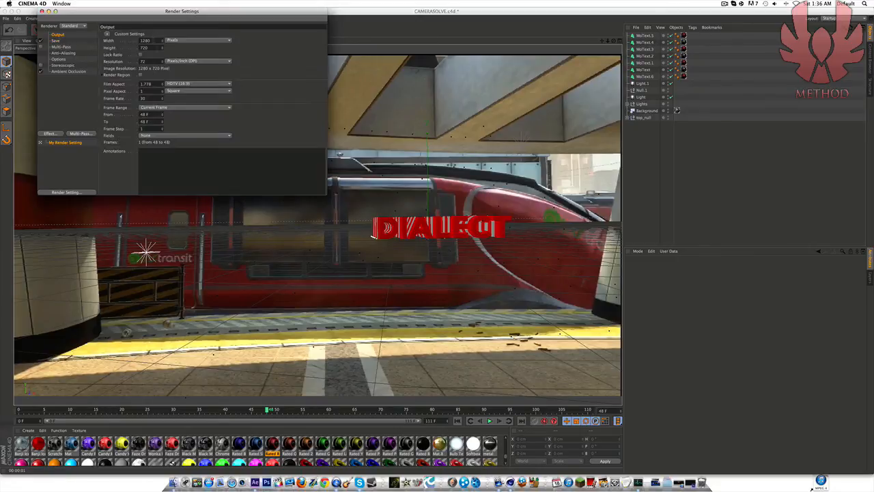
click(170, 107)
click(171, 131)
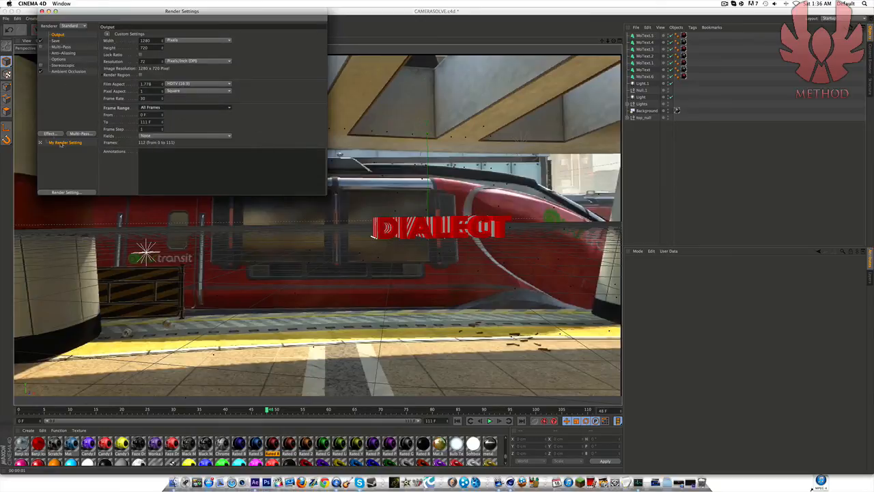
click(42, 12)
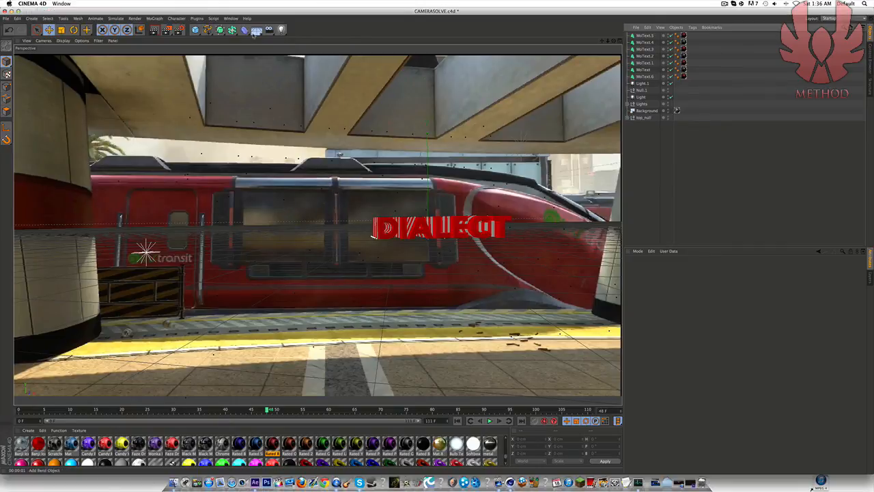
Add a Floor object and move it below the text to about X -92, Y -390 cm
click(257, 32)
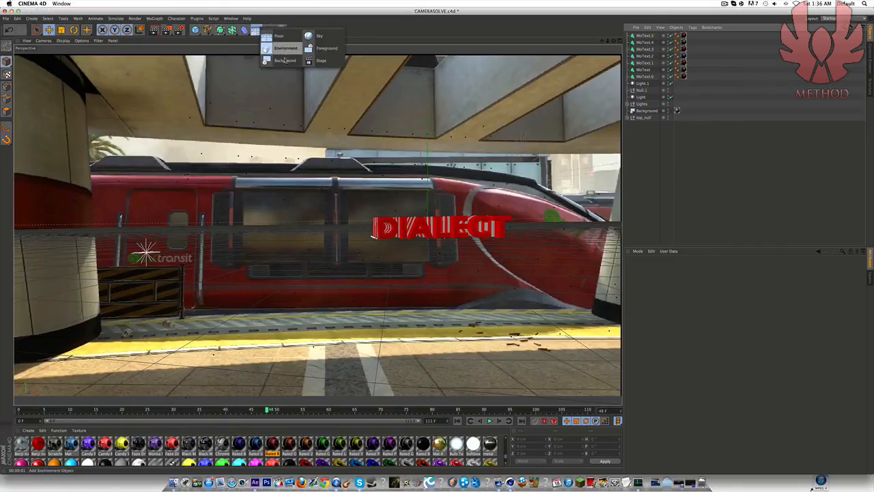
click(277, 35)
drag(432, 177, 430, 294)
drag(521, 371, 492, 369)
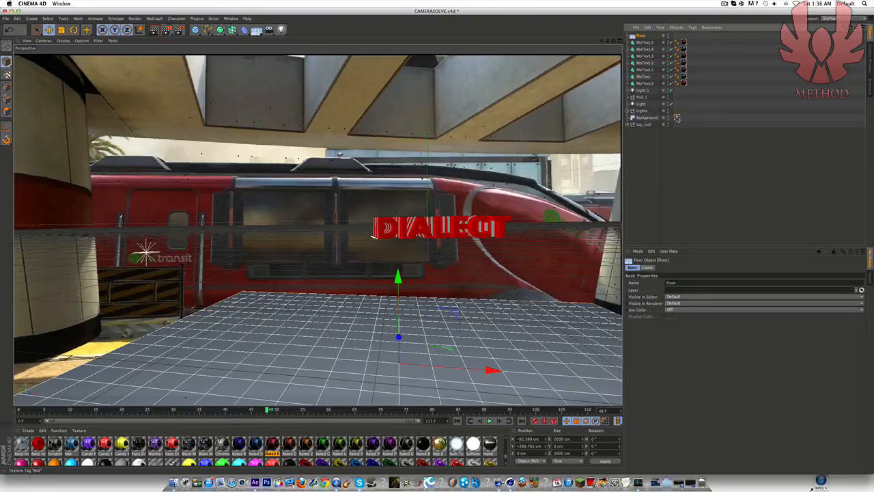
Copy the Background's texture tag onto the Floor and render the view
ctrl+drag(677, 118, 688, 37)
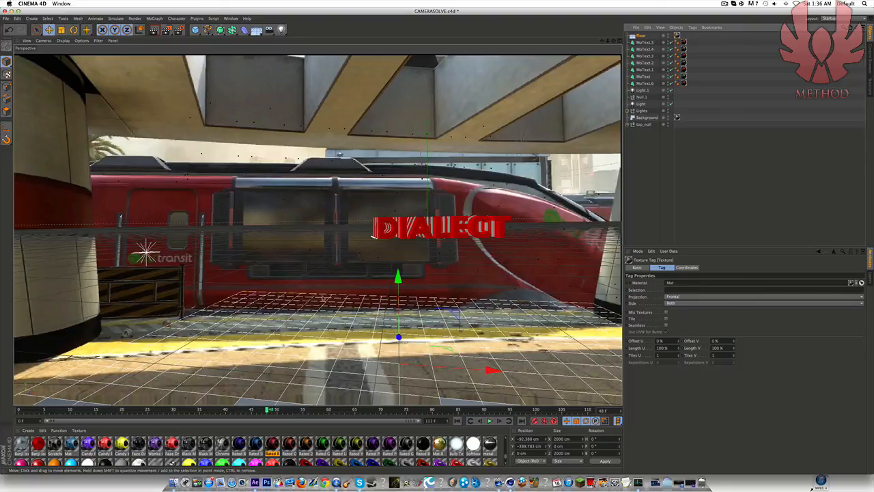
click(154, 30)
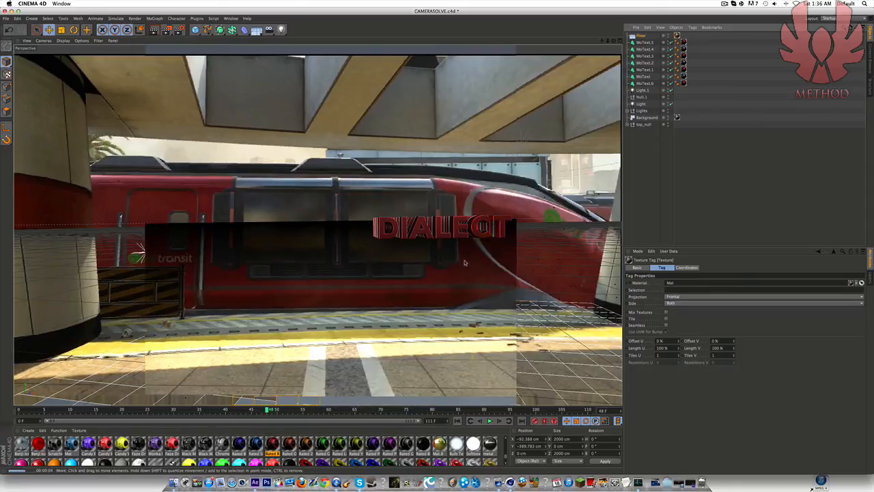
click(744, 173)
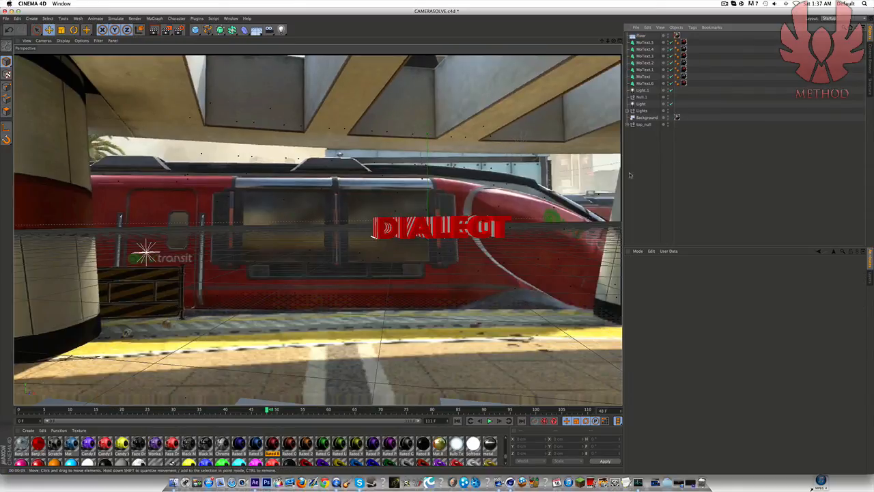
Give the Floor a Compositing tag with Compositing Background on and Self Shadowing off, and render the view
click(642, 37)
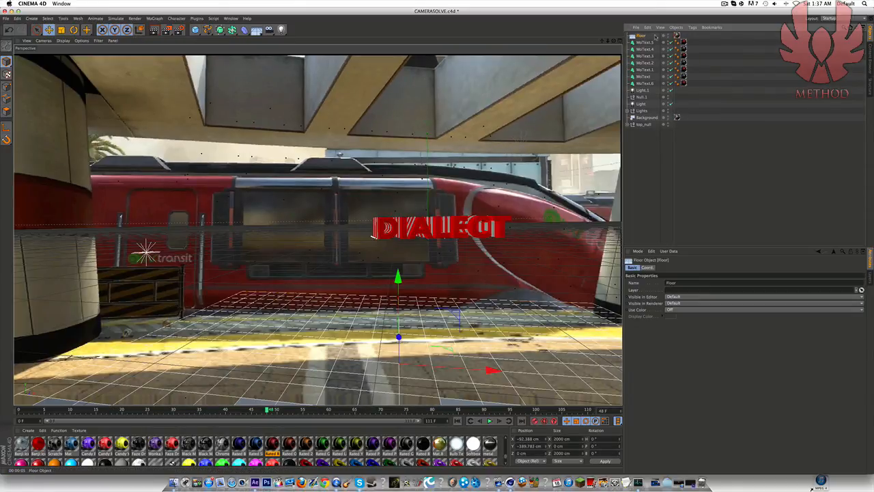
click(693, 27)
mouse_move(713, 38)
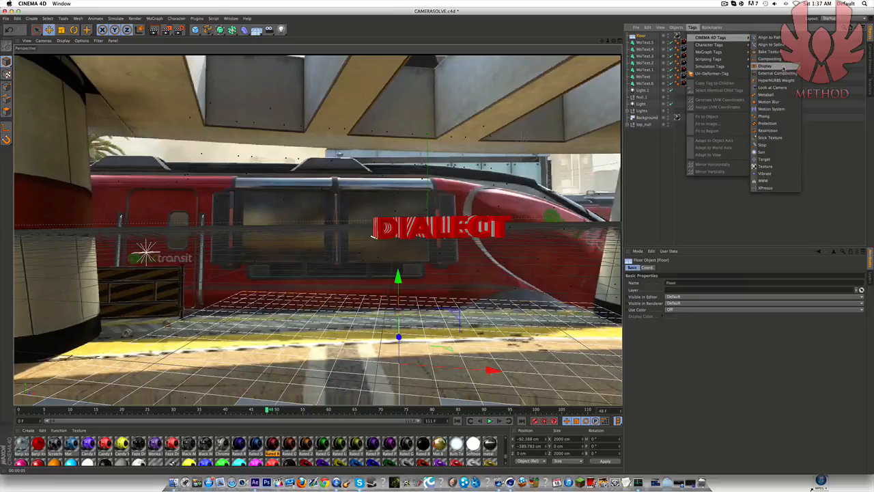
click(772, 59)
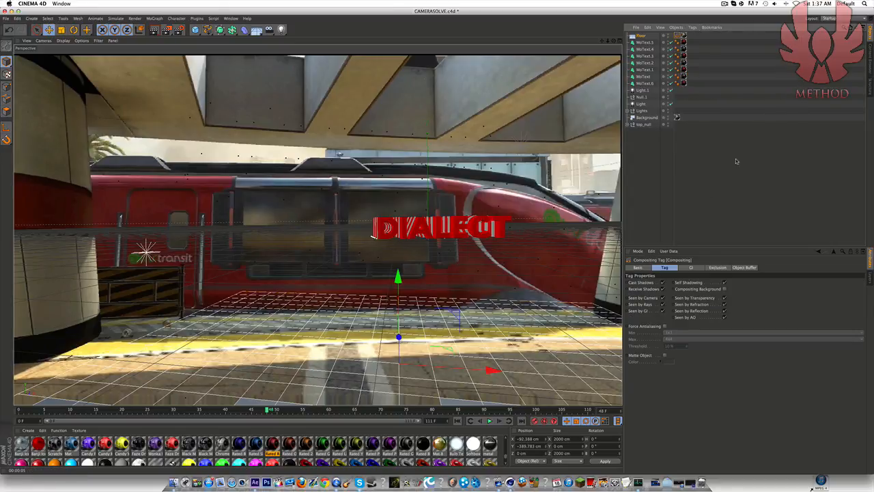
click(725, 289)
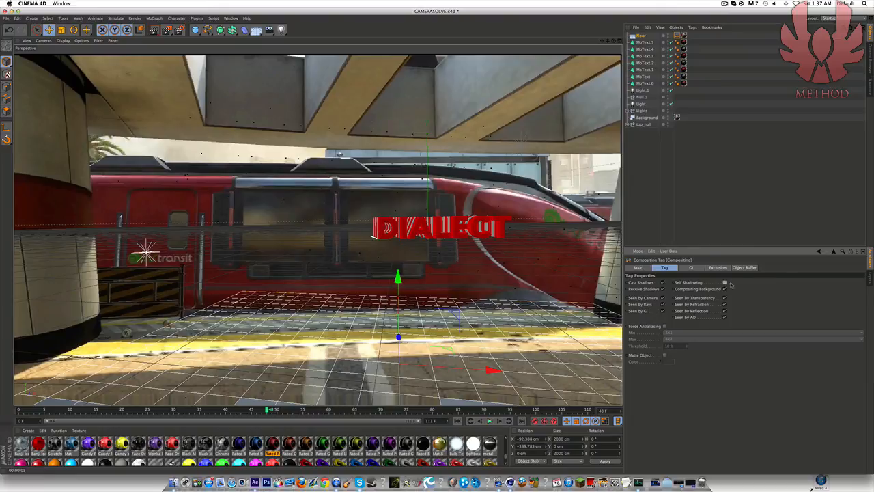
click(157, 32)
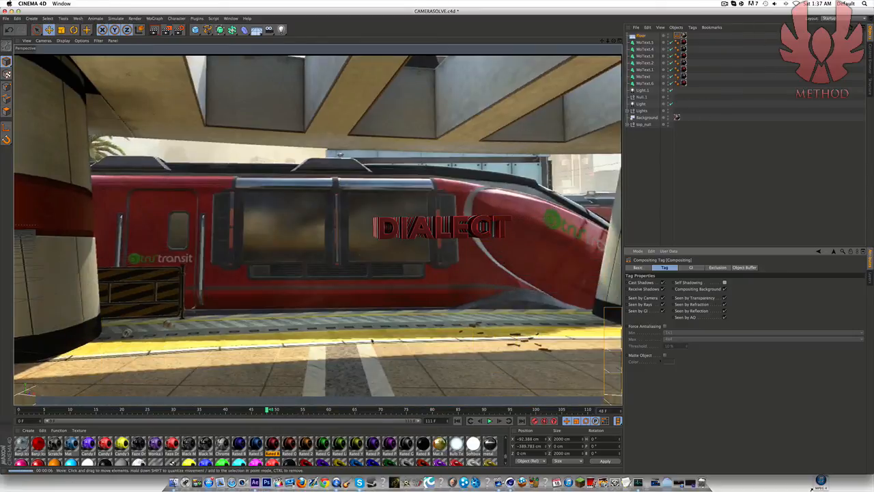
Delete the Floor object from the scene
click(420, 347)
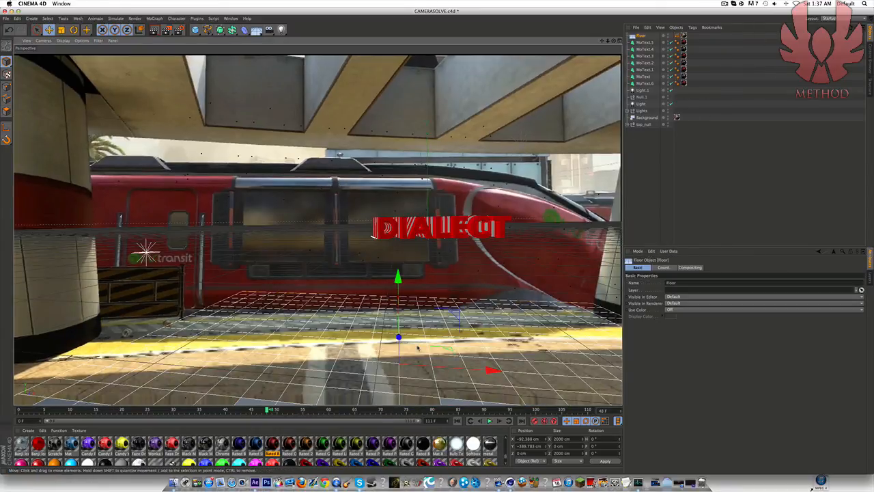
key(Delete)
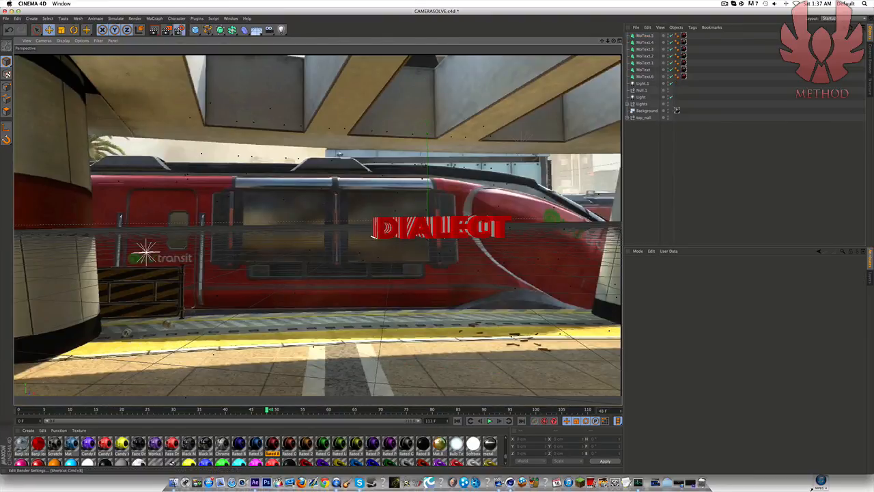
Set the render output file to DialectMT in the Edit1 folder and render the animation to the Picture Viewer
click(178, 30)
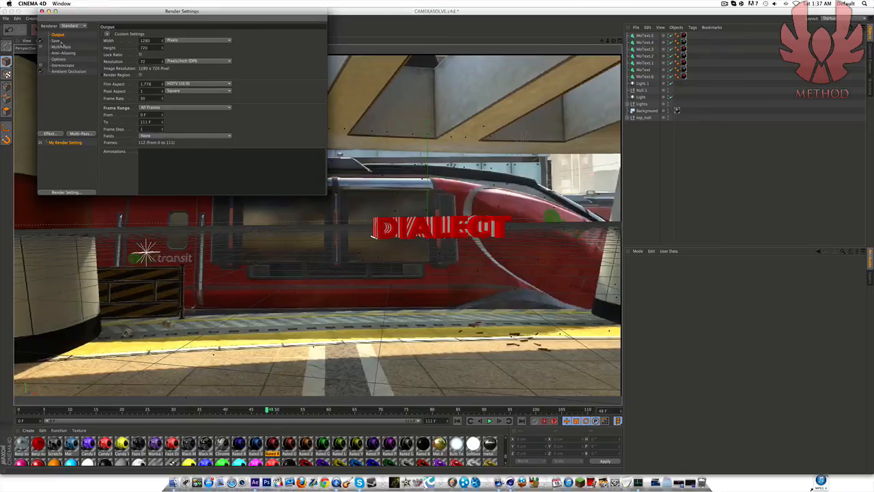
click(59, 41)
click(317, 46)
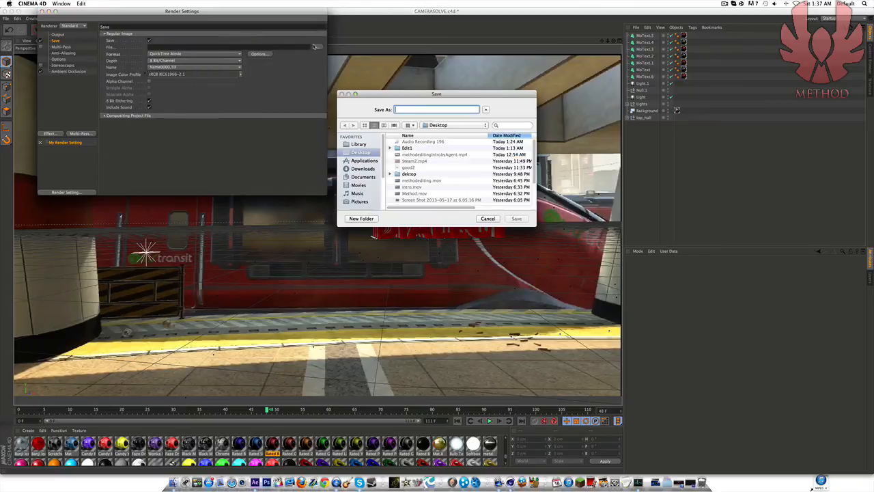
text(DialectMT)
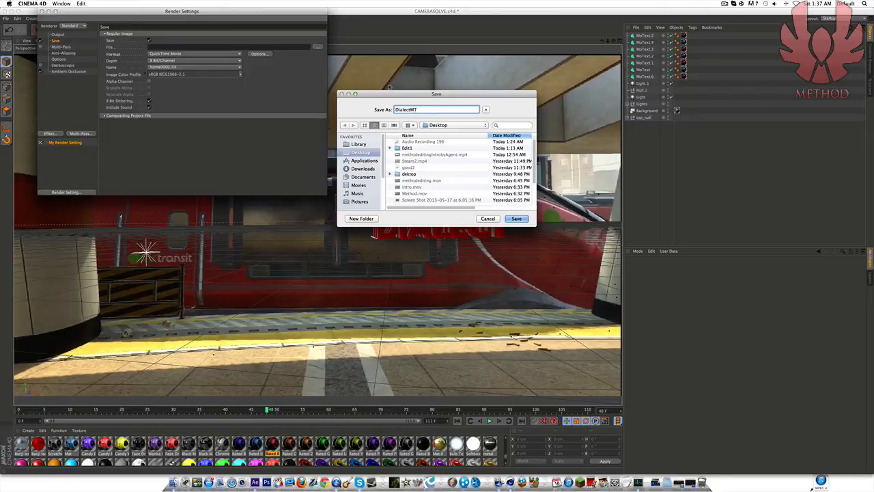
double_click(412, 149)
click(516, 219)
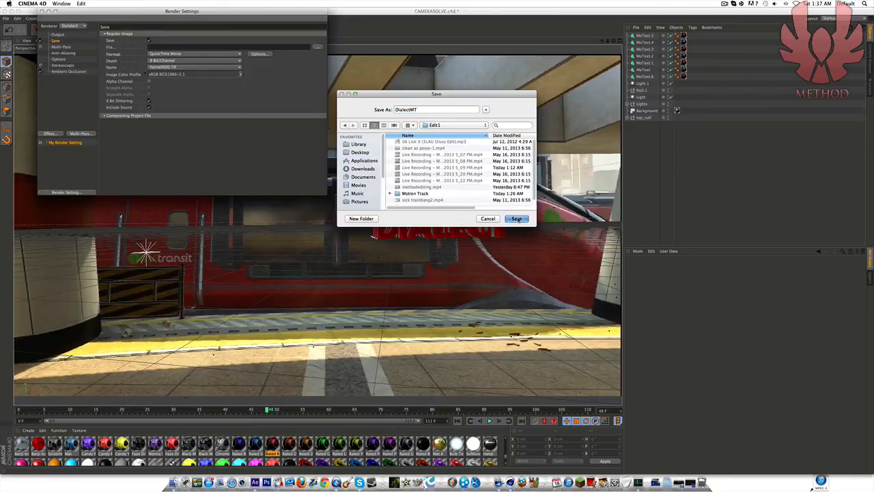
click(42, 12)
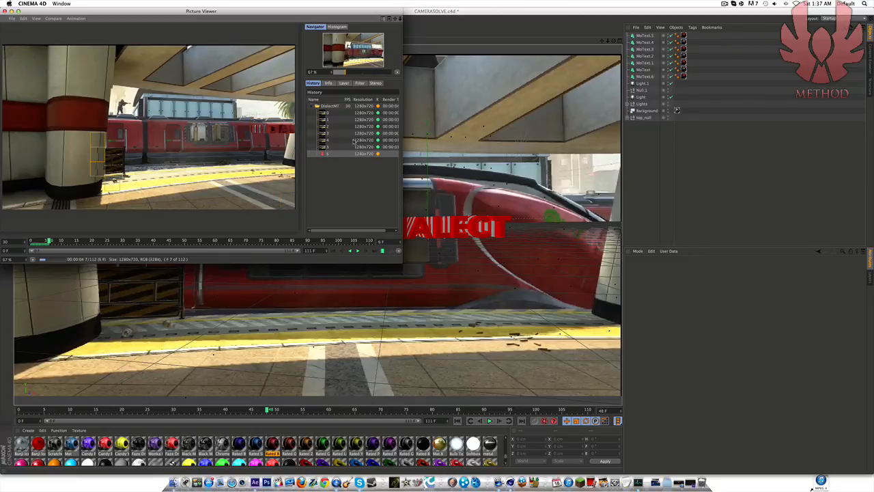
click(725, 3)
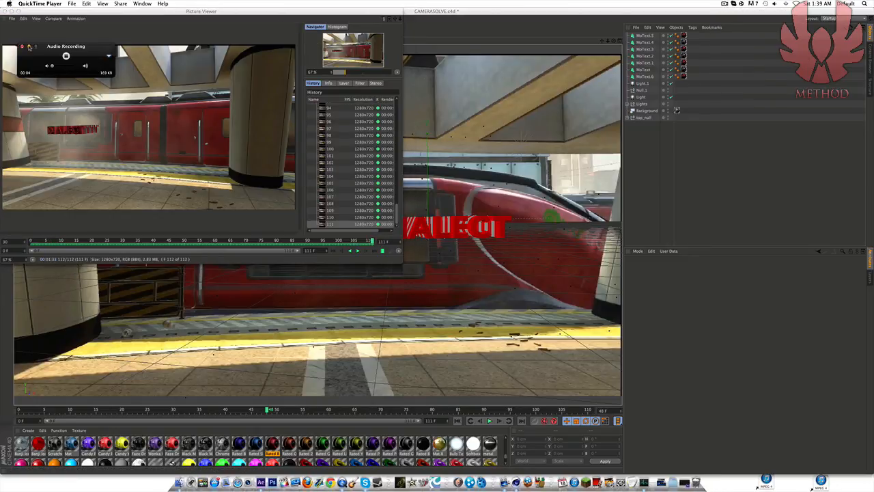
Review the rendered DIALECT text animation by scrubbing its frames in the Picture Viewer, and close the viewer
click(29, 47)
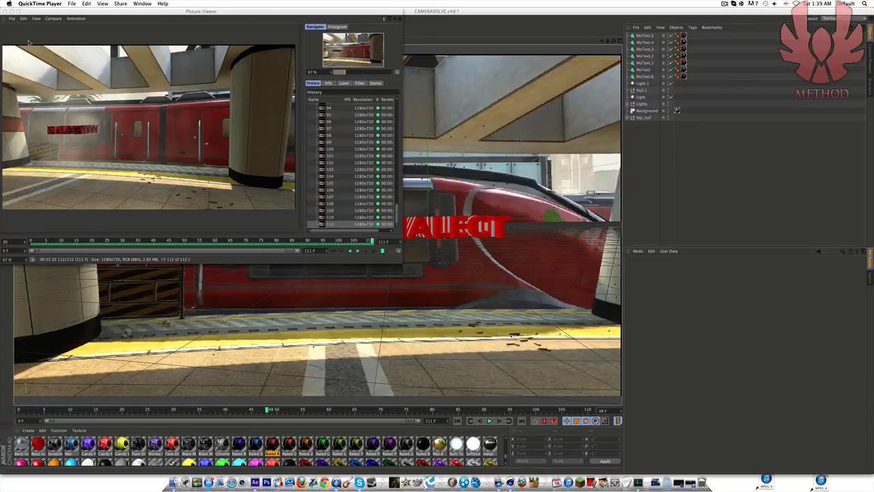
click(274, 242)
mouse_move(274, 241)
mouse_down()
mouse_move(213, 241)
mouse_move(284, 241)
mouse_up()
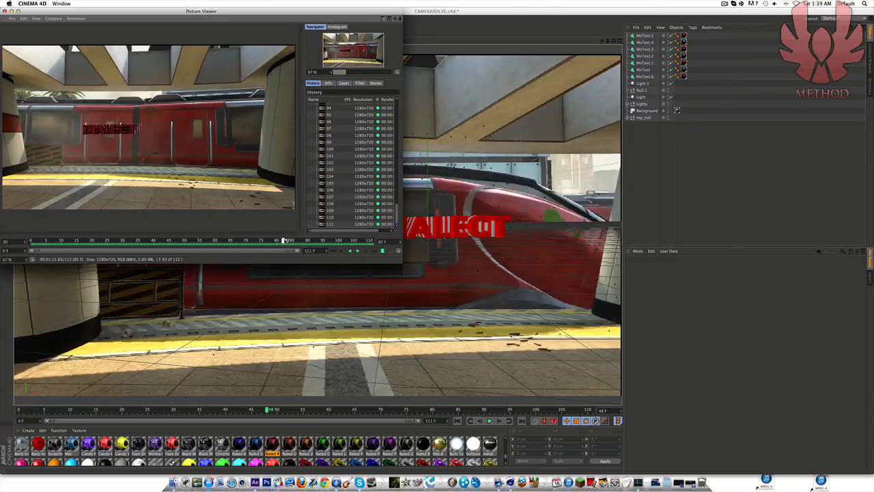
click(4, 12)
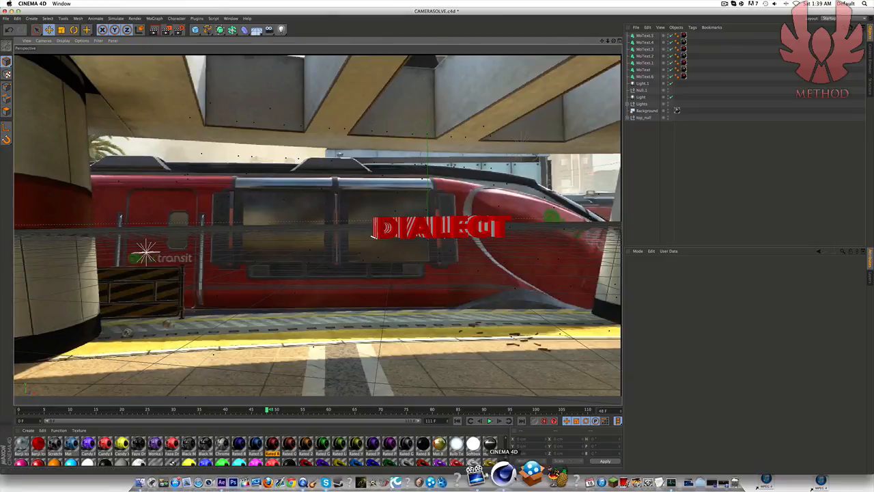
right_click(504, 470)
click(506, 433)
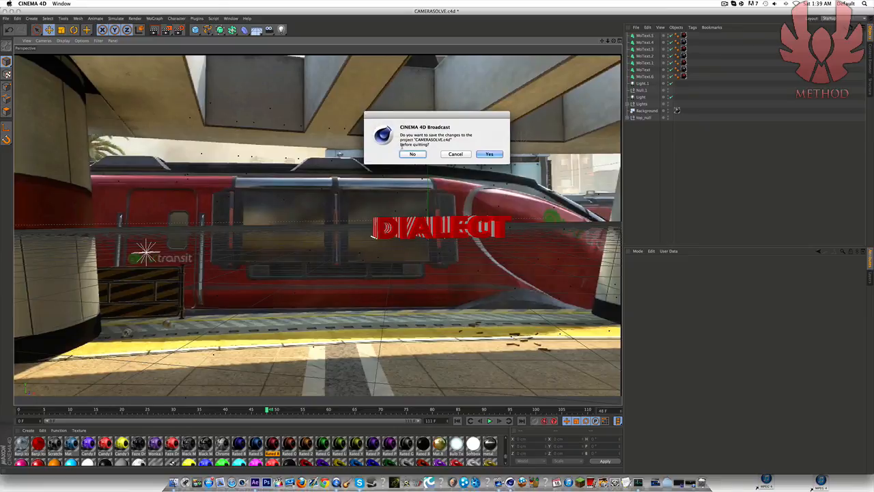
click(463, 155)
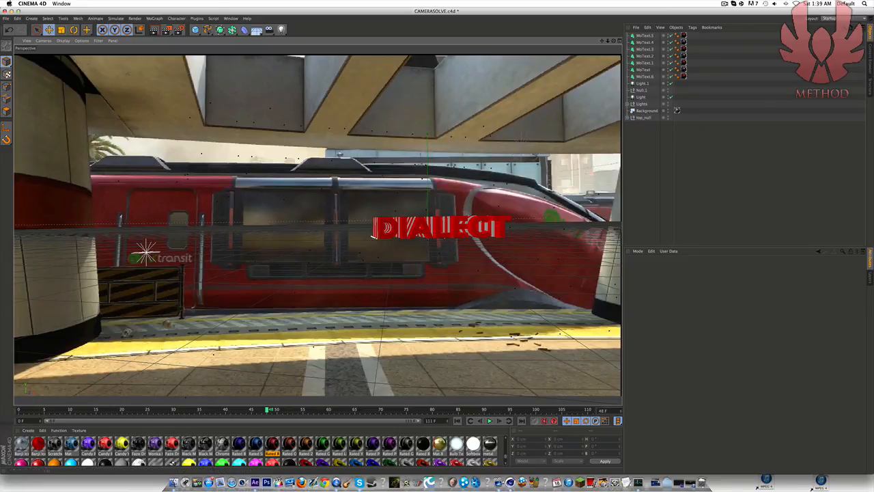
Save the scene as a new file, adding "w/text" to the name CAMERASOLVE in the Motion Track folder
click(6, 18)
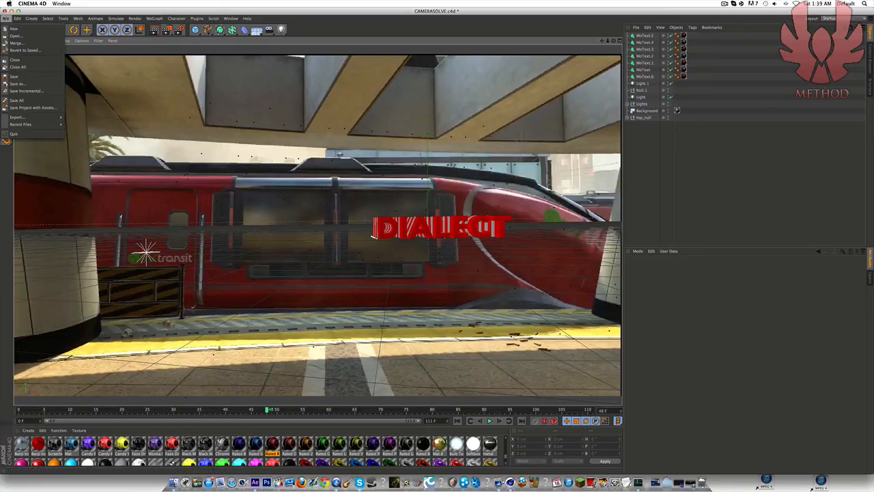
click(20, 81)
click(432, 110)
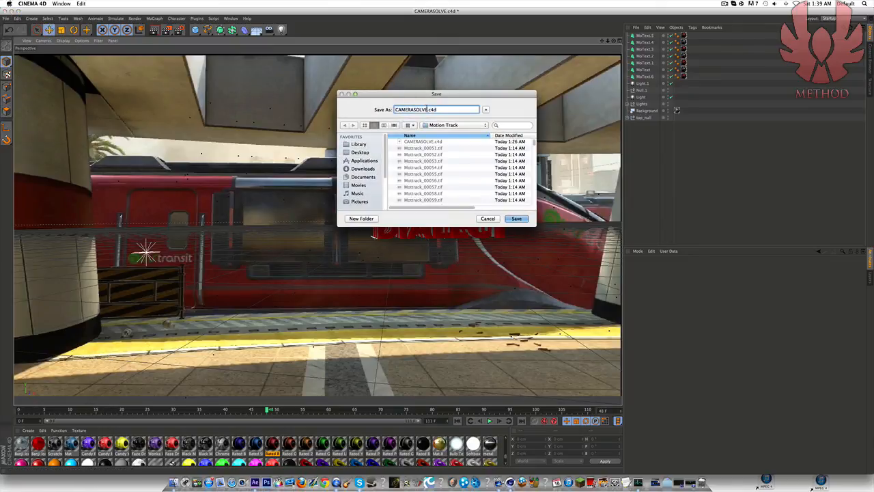
text(w/text)
click(519, 218)
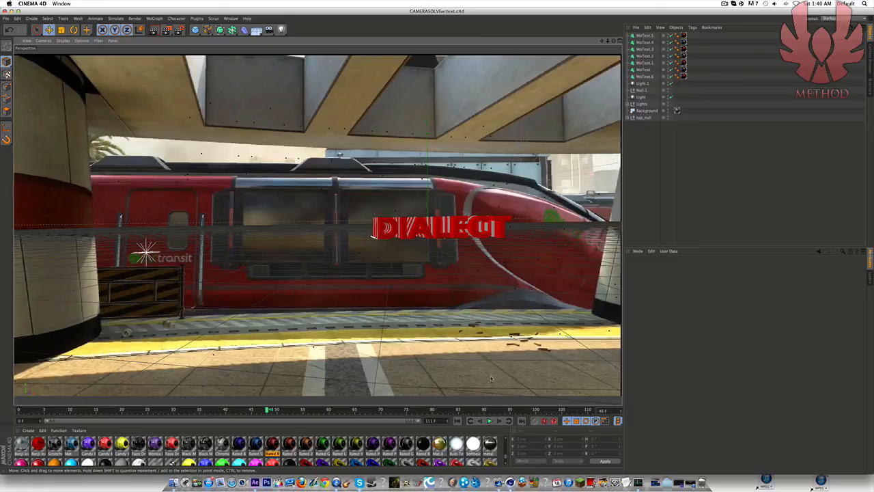
Quit CINEMA 4D and switch to the empty After Effects project
right_click(513, 463)
click(540, 433)
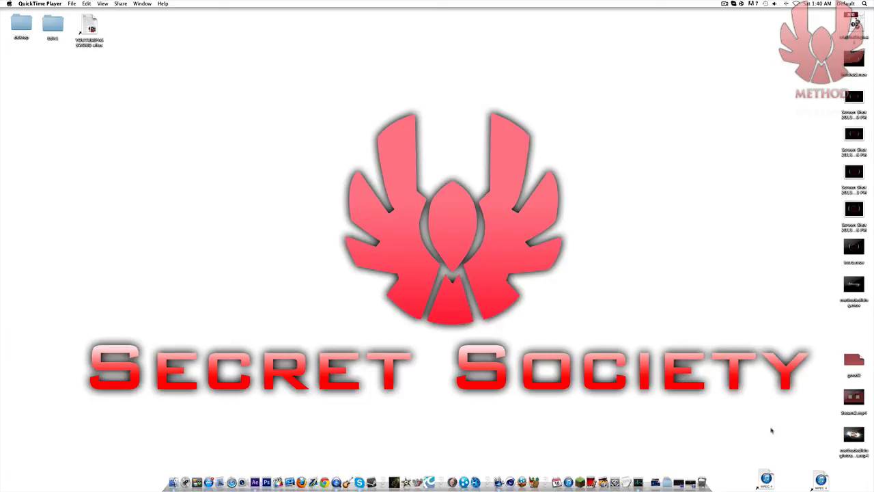
click(672, 472)
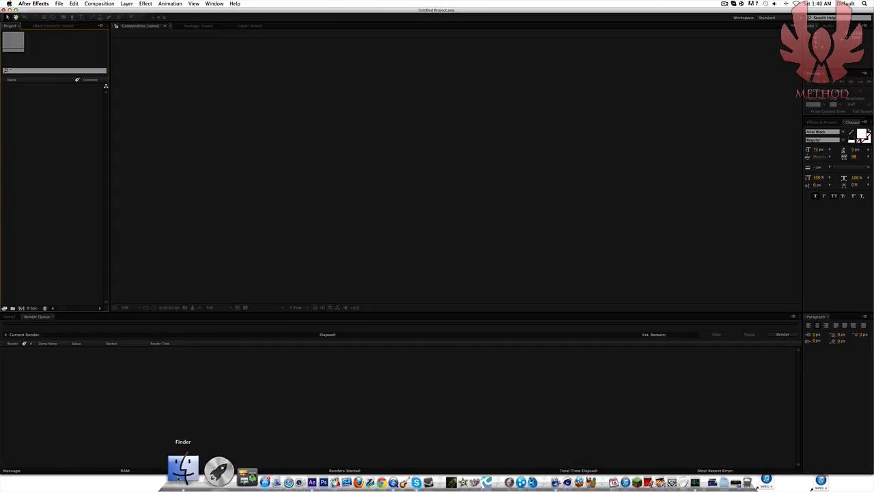
Open the Edit1 folder on the Desktop in Finder
click(175, 472)
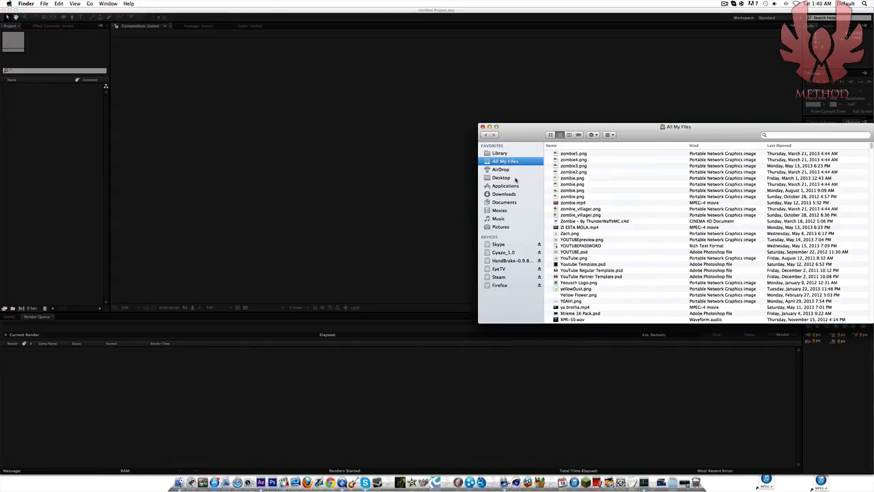
click(506, 178)
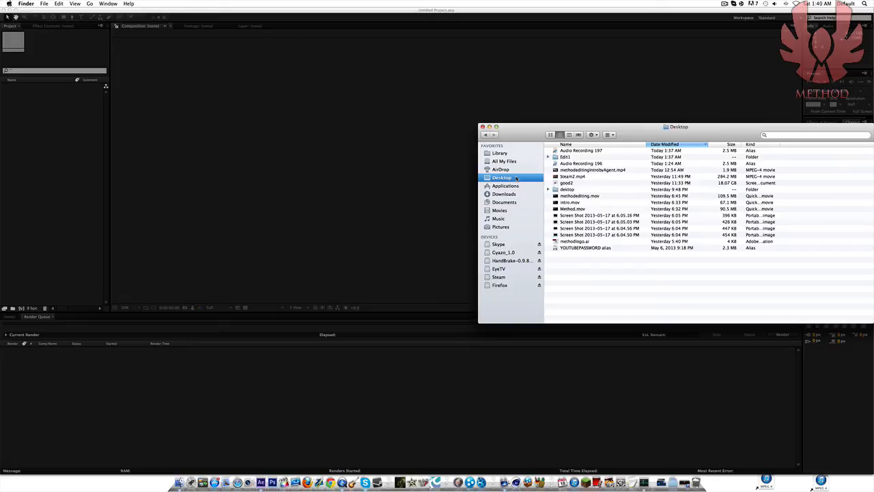
double_click(567, 157)
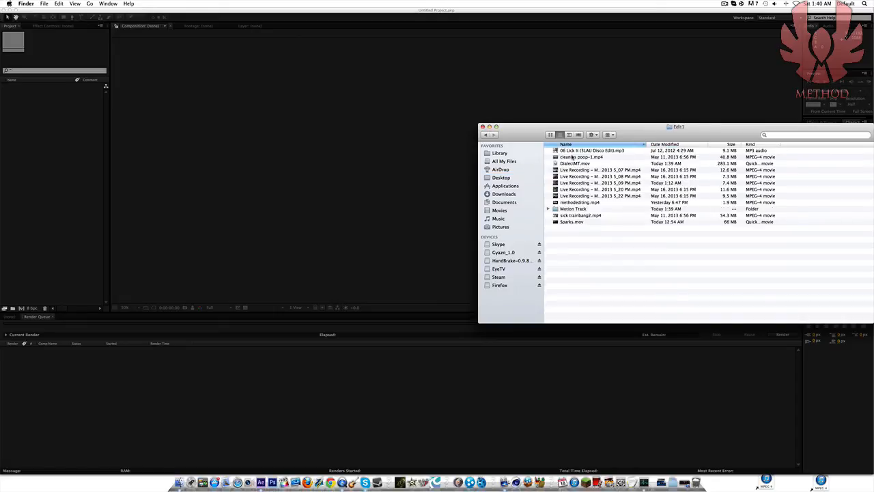
Import clean as poop-1.mp4 and sick trainbang2.mp4 from the Edit1 folder into the After Effects project
click(583, 222)
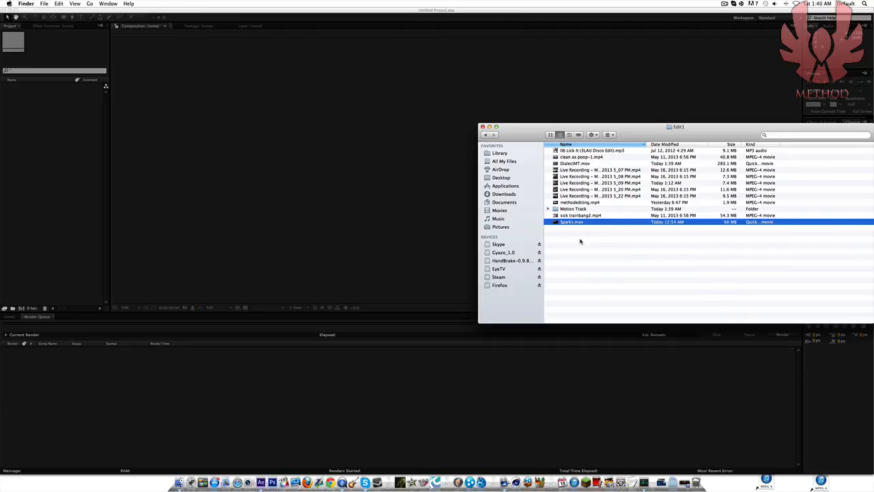
click(582, 242)
click(588, 216)
super+click(587, 164)
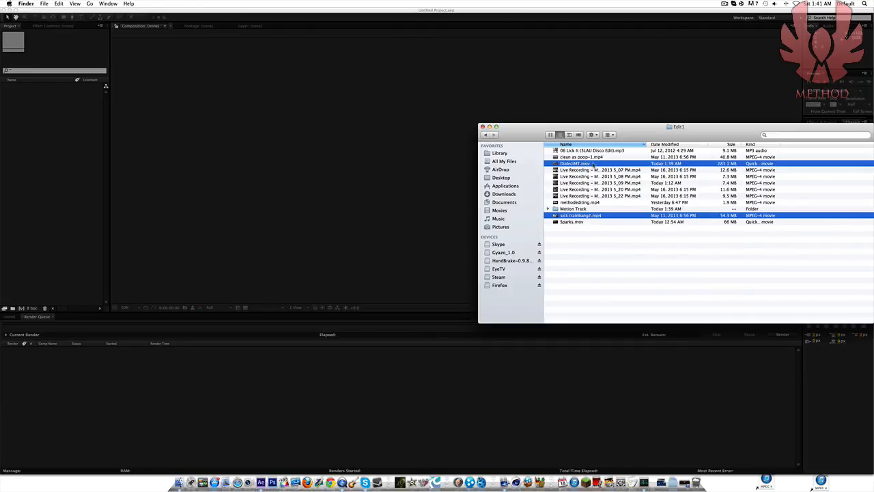
click(595, 157)
super+click(587, 216)
drag(587, 216, 64, 223)
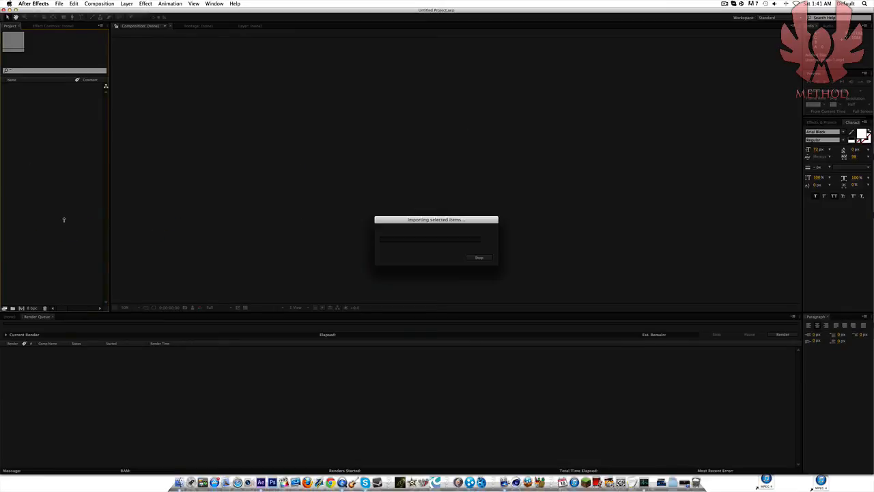
Import DialectMT.mov and Sparks.mov from the Edit1 folder into the After Effects project
click(179, 471)
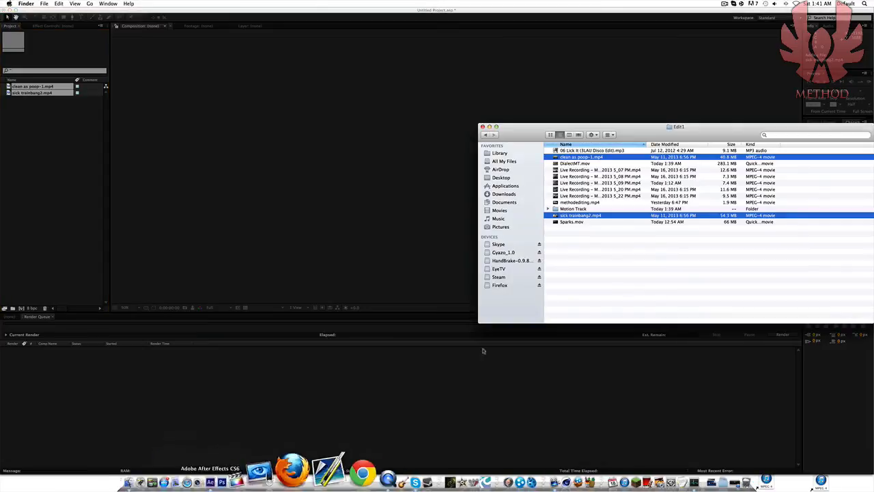
click(589, 246)
click(569, 224)
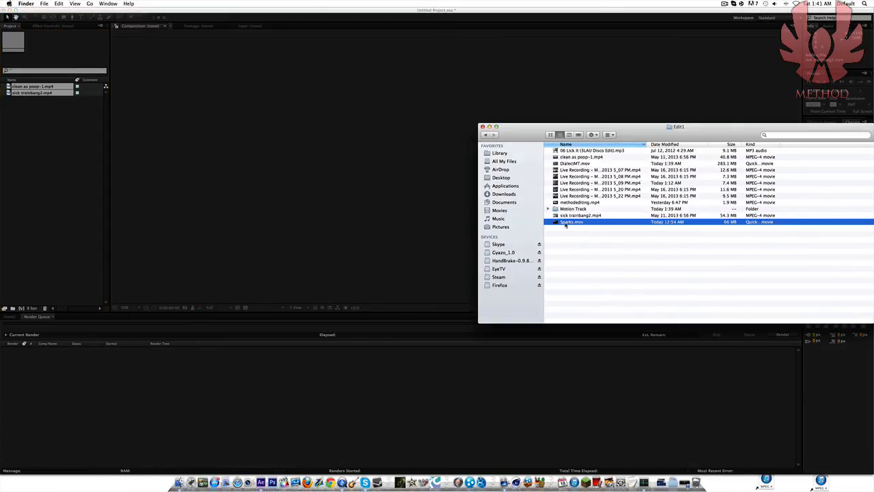
super+click(573, 164)
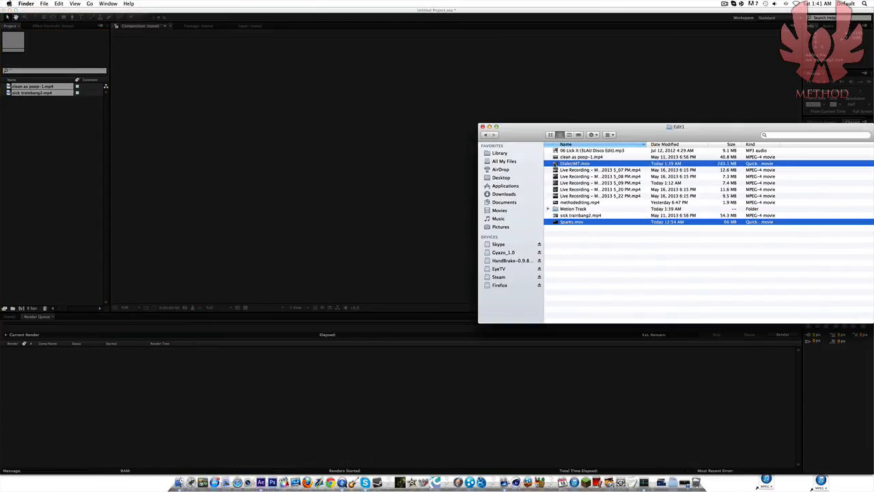
drag(561, 166, 39, 170)
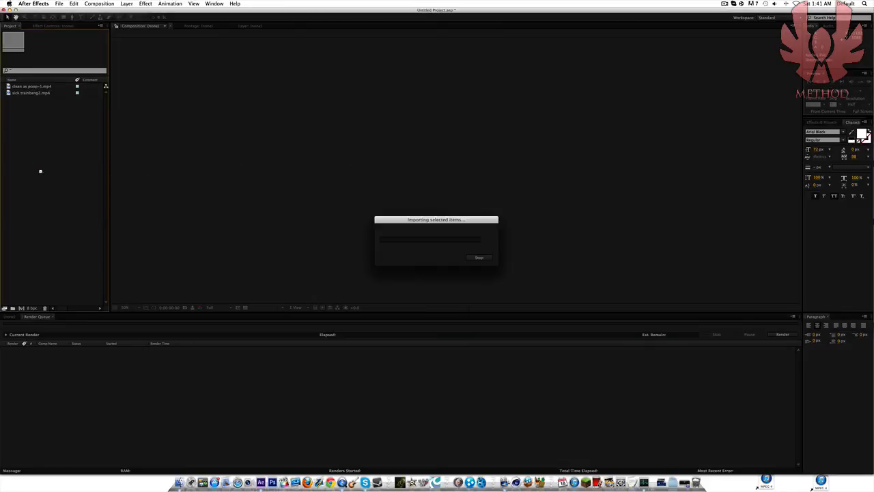
Preview Sparks.mov in QuickTime Player by scrubbing through it, and close the clip
click(176, 482)
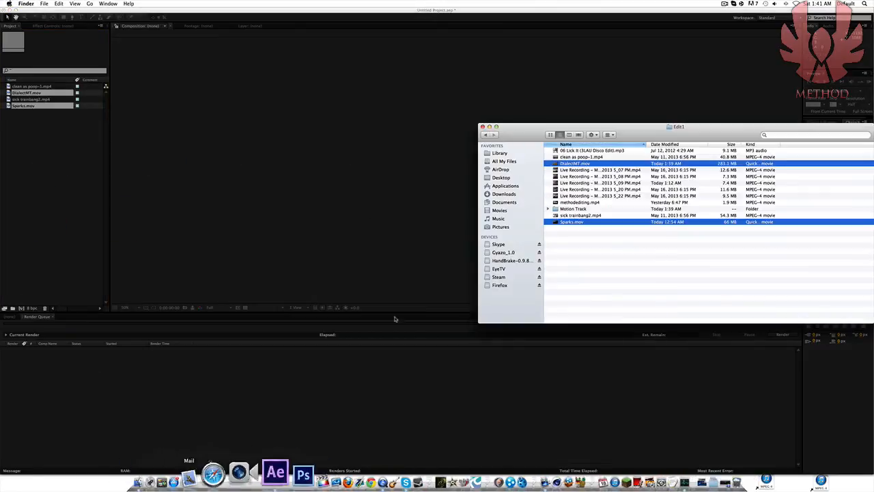
double_click(582, 222)
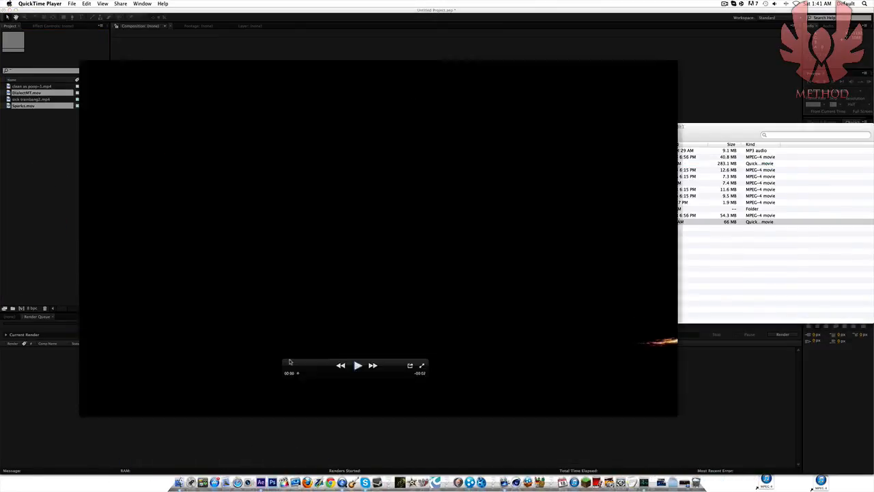
drag(297, 376, 410, 377)
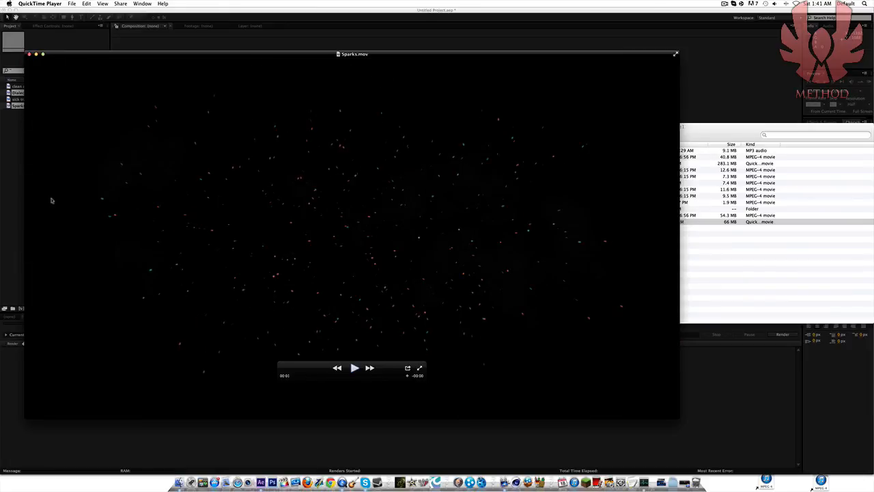
click(31, 54)
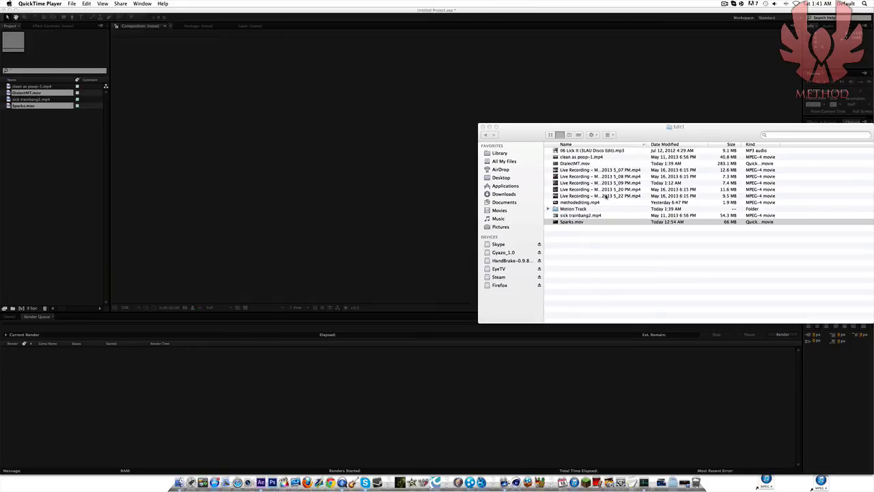
Import methodediting.mp4 into the After Effects project and preview the clip in QuickTime Player
click(583, 205)
drag(571, 204, 39, 212)
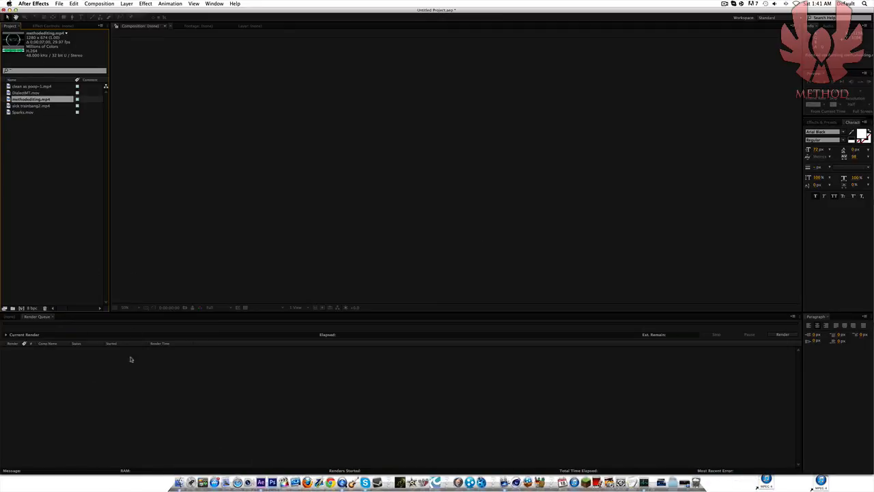
click(184, 478)
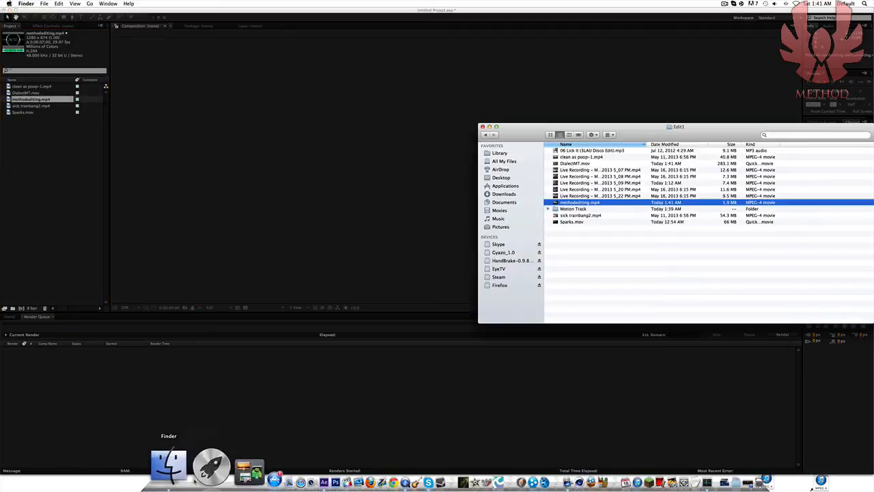
double_click(583, 202)
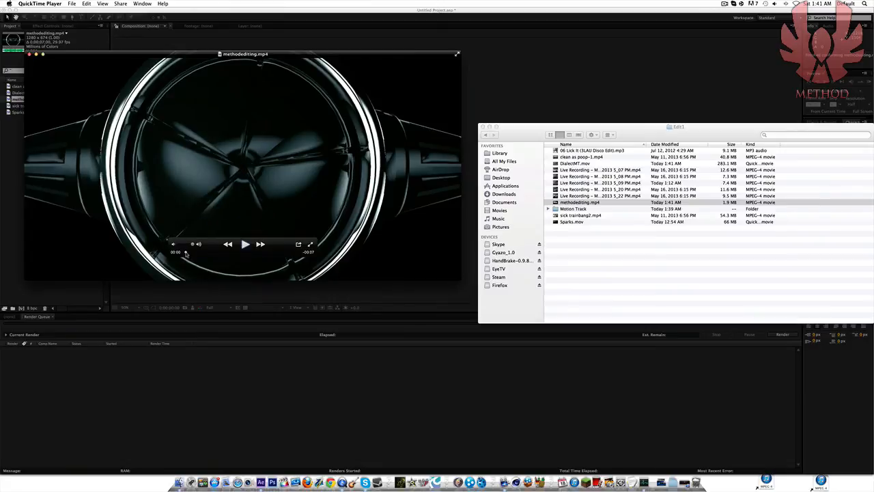
drag(195, 254, 293, 252)
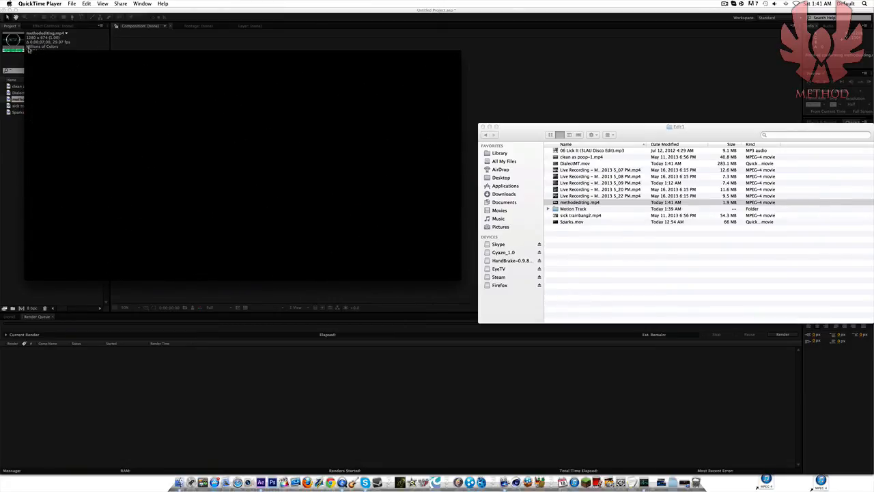
click(29, 55)
Import the song 06 Lick It (3LAU Disco Edit).mp3 into the After Effects project
click(606, 201)
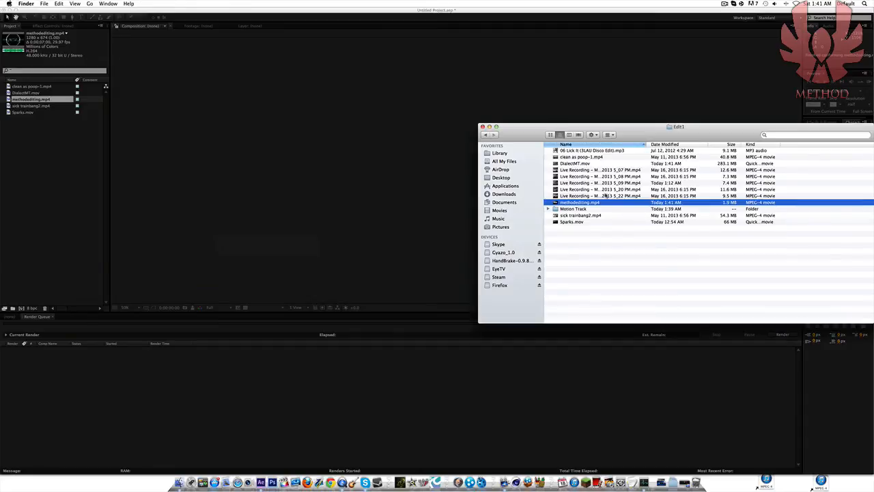
drag(562, 151, 52, 195)
Show the Edit1 files as icons and import clean as poop-1.mp4 with the 5_07, 5_08, 5_20 and 5_22 PM Live Recording clips
click(172, 467)
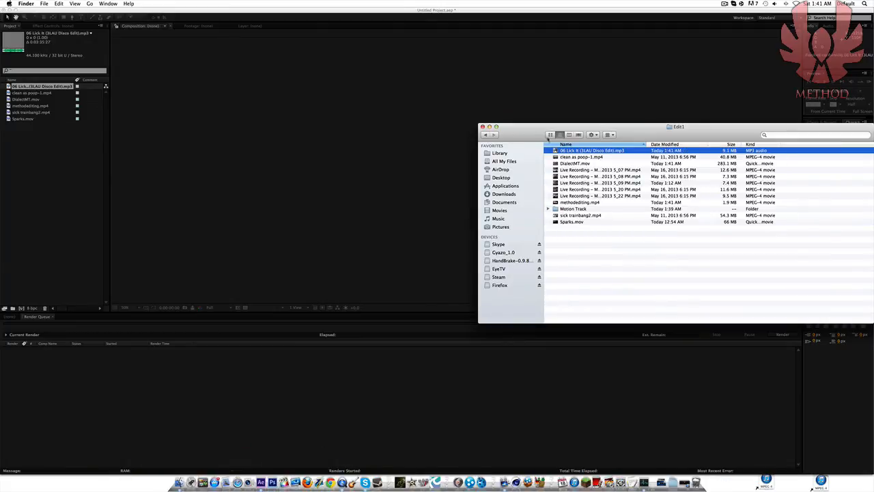
click(550, 134)
click(613, 174)
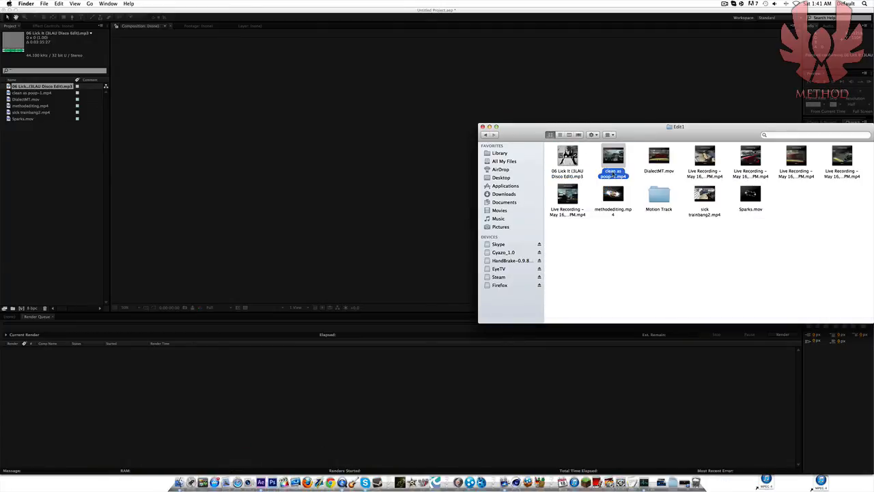
super+click(703, 176)
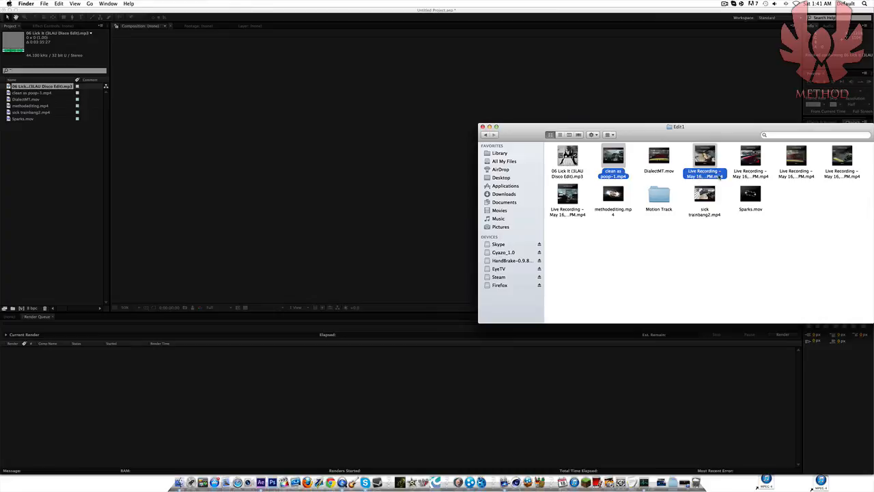
super+click(744, 176)
super+click(851, 167)
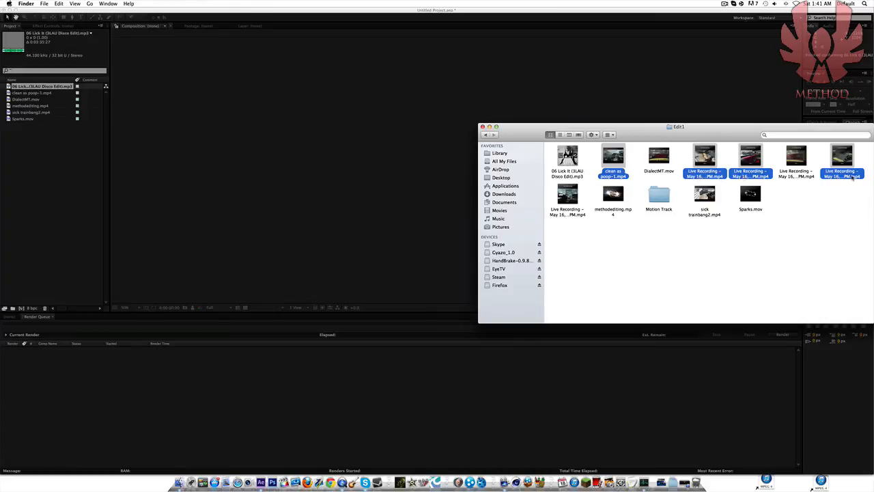
super+click(567, 205)
drag(572, 213, 59, 220)
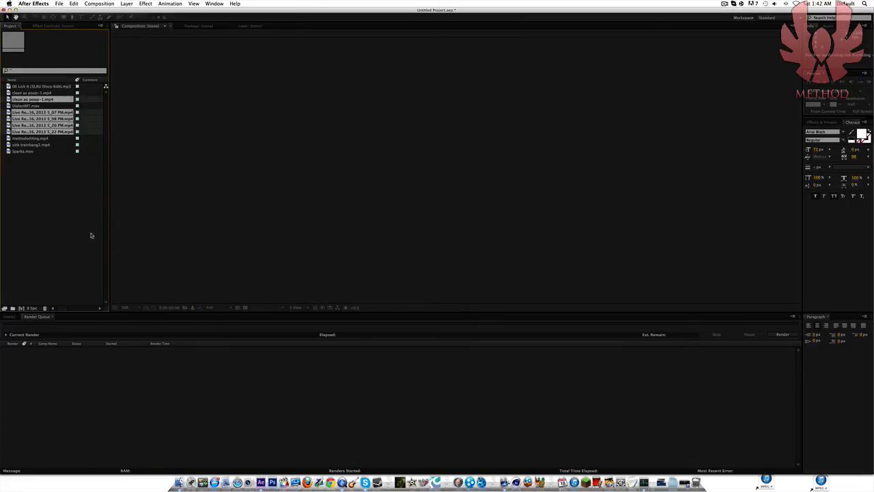
click(49, 232)
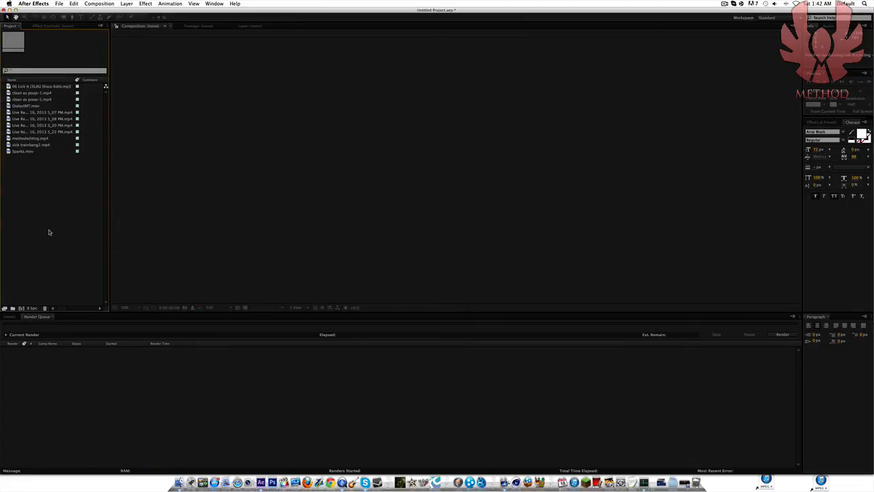
Create a composition from 06 Lick It (3LAU Disco Edit).mp3 and return the playhead to the start
click(32, 87)
drag(14, 88, 21, 309)
drag(227, 331, 146, 340)
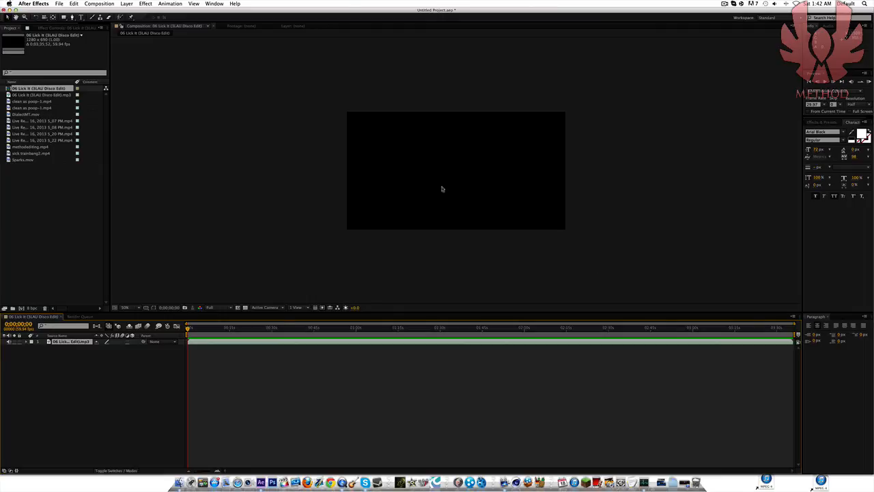
Set the song composition's height to 720 px in its composition settings
click(96, 5)
click(115, 23)
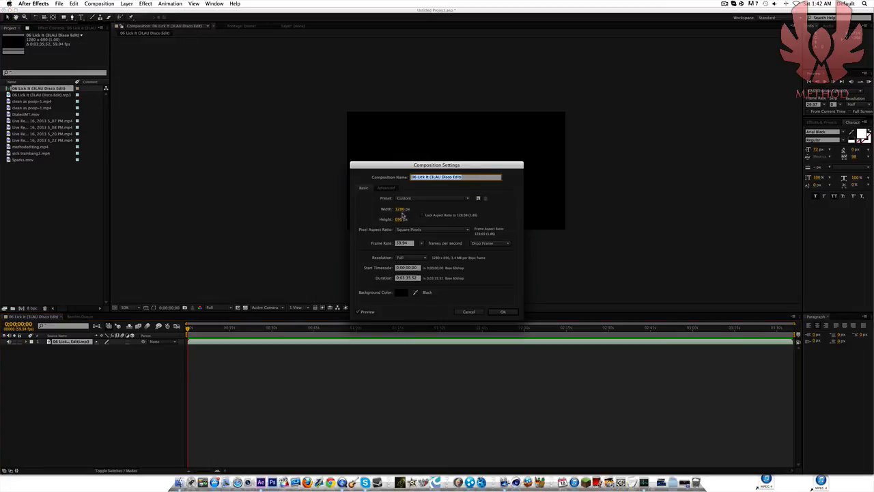
click(401, 218)
text(72)
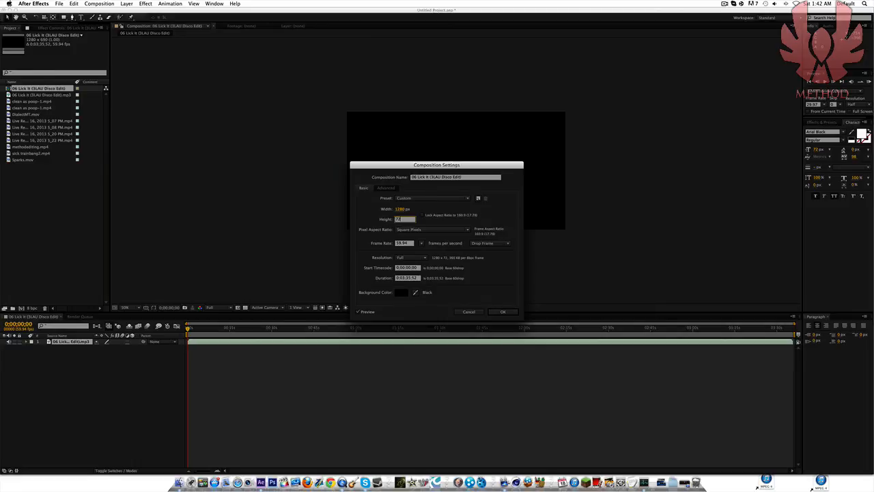
text(0)
Set the composition's duration to 0;00;30;00 and apply the settings
click(405, 278)
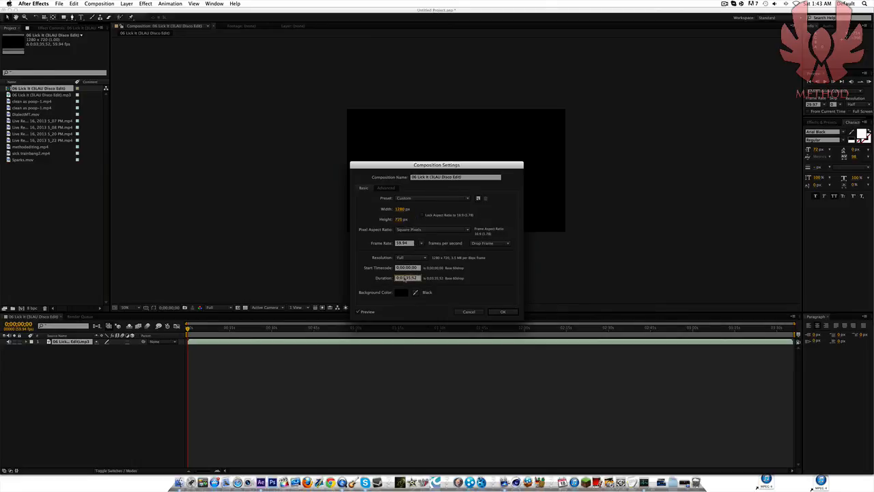
key(BackSpace)
text(0)
key(BackSpace)
key(BackSpace)
text(30)
key(BackSpace)
key(BackSpace)
text(0)
click(505, 312)
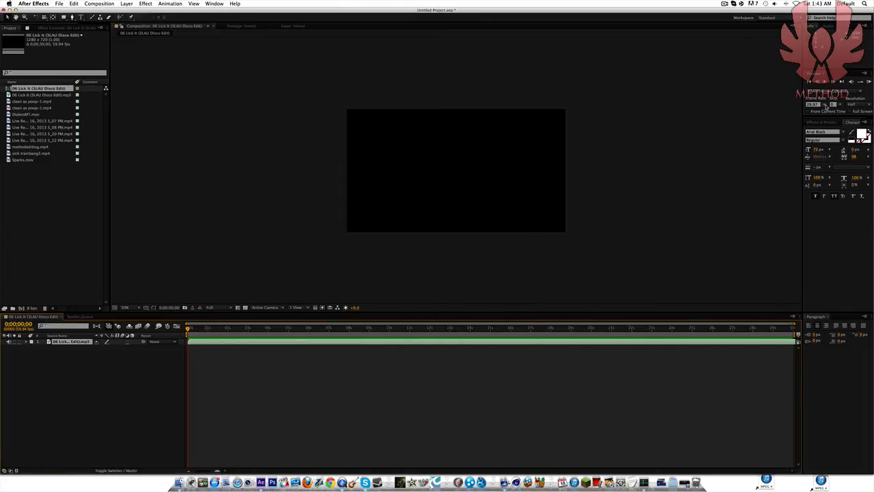
Set the preview frame rate to 59.94 and the frame skip to 1
click(824, 105)
click(823, 153)
click(839, 104)
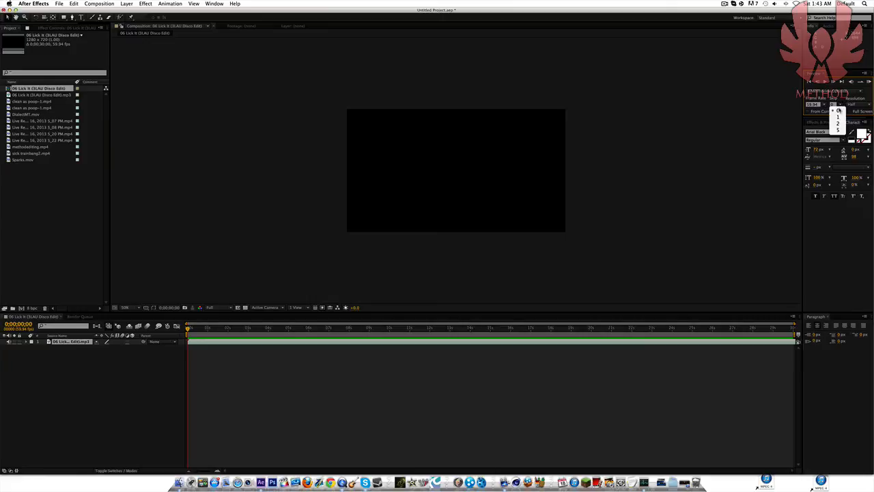
click(837, 114)
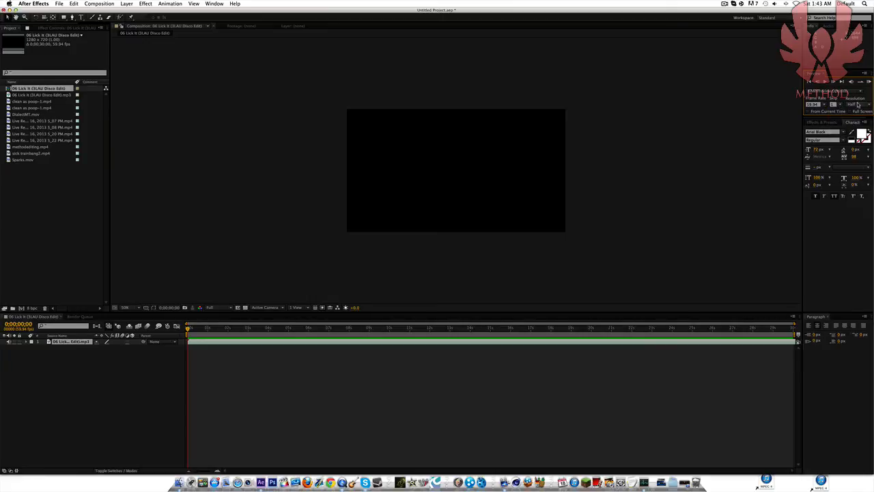
Fit the composition to the viewer and reveal the song layer's audio waveform
click(126, 307)
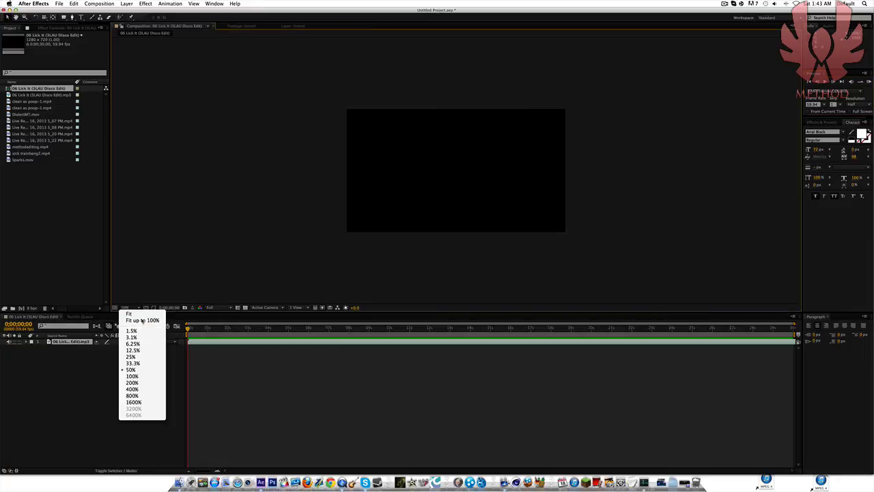
click(130, 313)
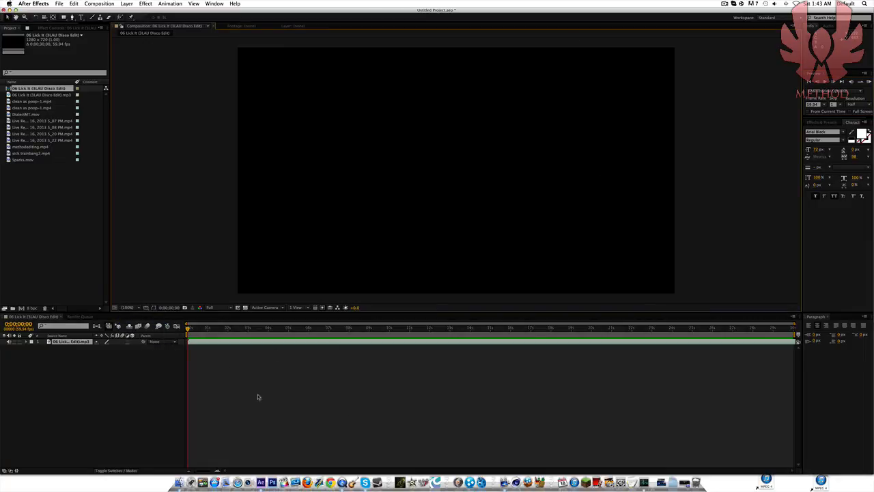
key(l)
key(l)
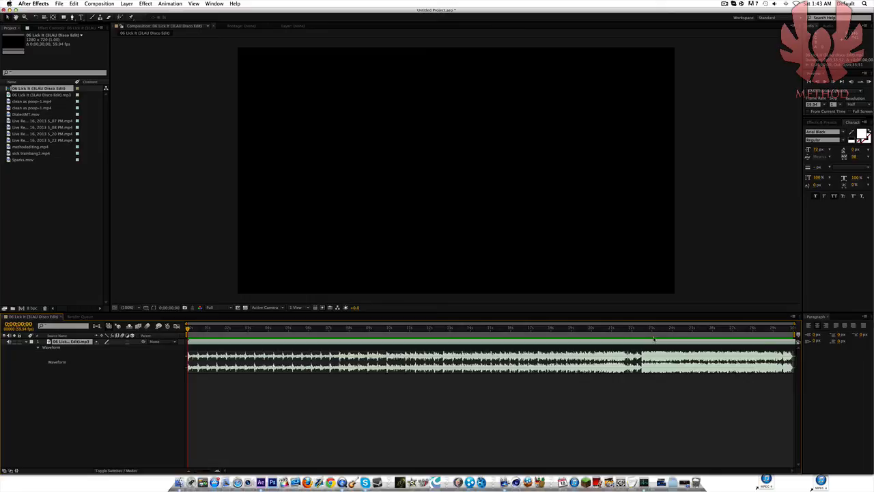
click(96, 3)
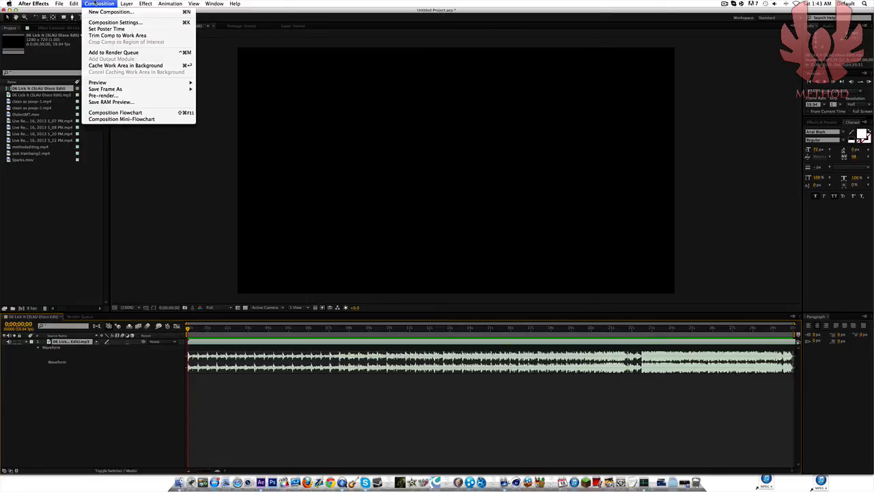
mouse_move(109, 83)
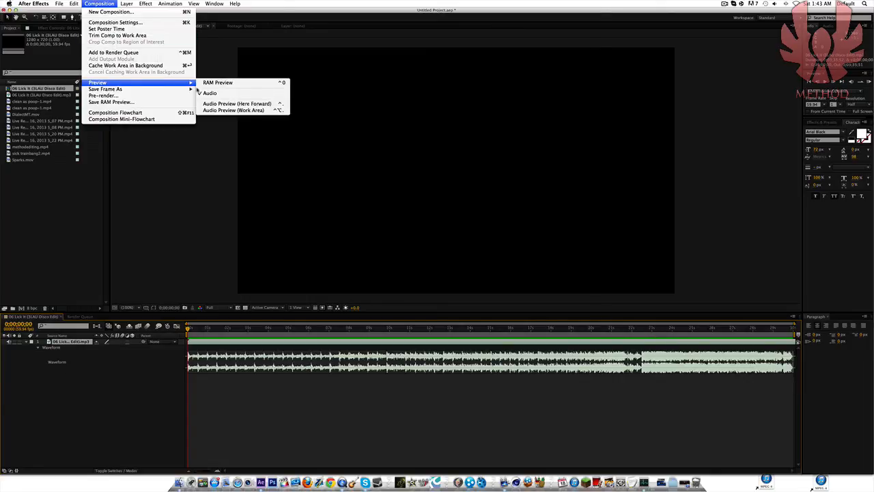
click(223, 93)
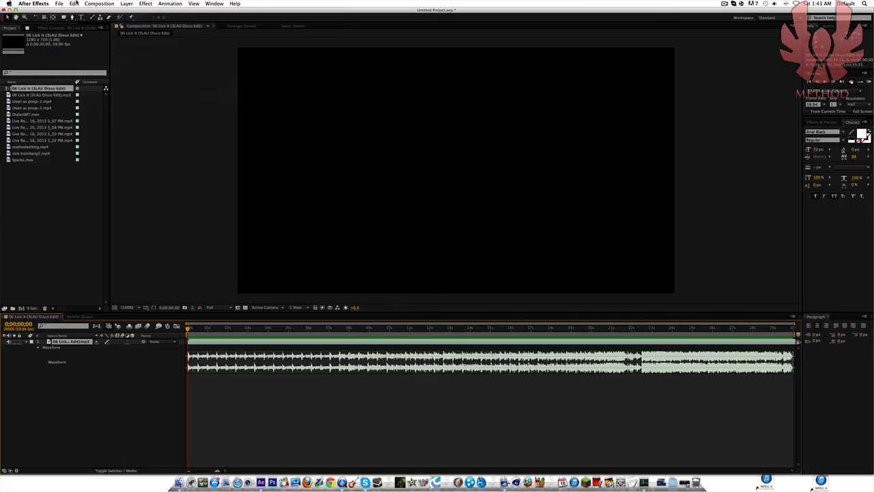
click(96, 4)
mouse_move(108, 83)
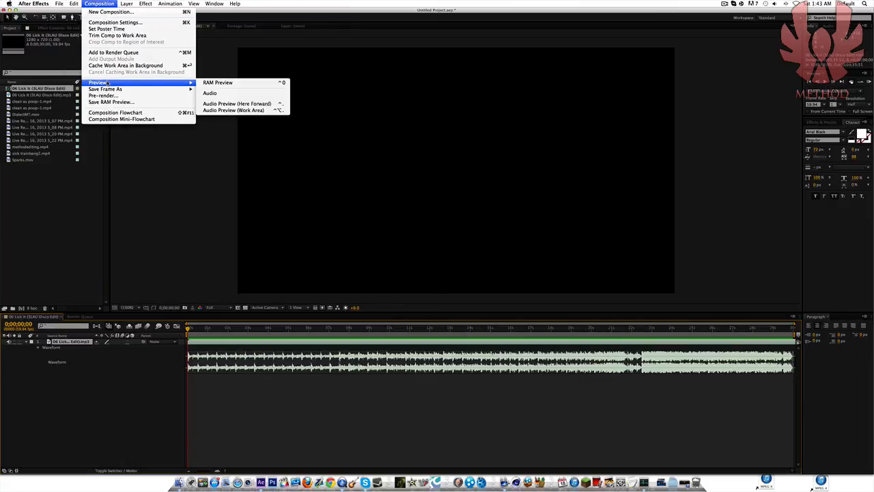
click(220, 92)
Preview the composition's audio from the current time forward
click(99, 4)
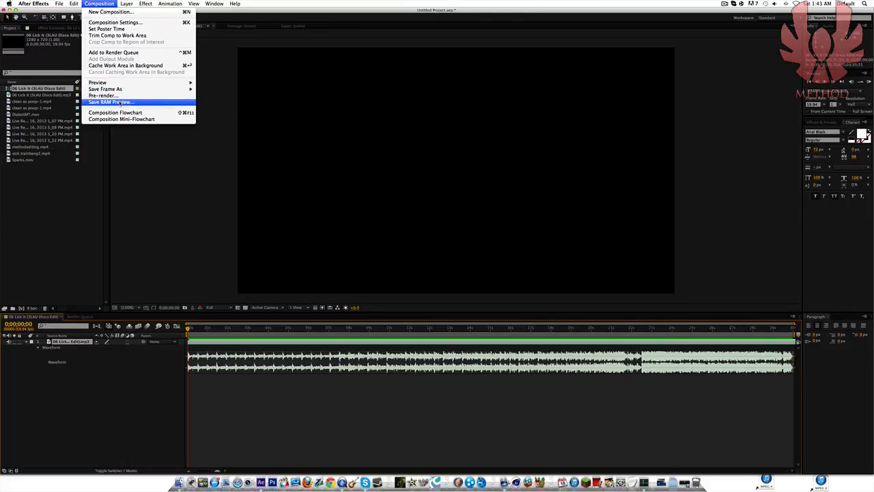
mouse_move(130, 83)
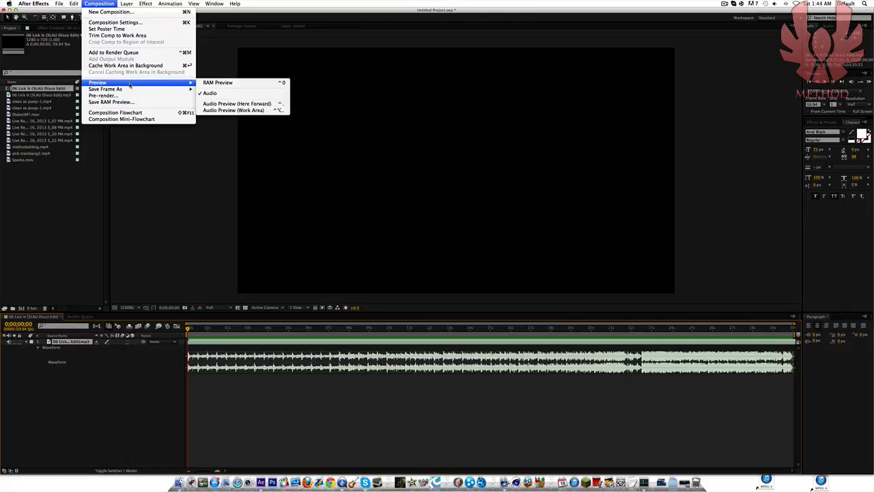
click(236, 104)
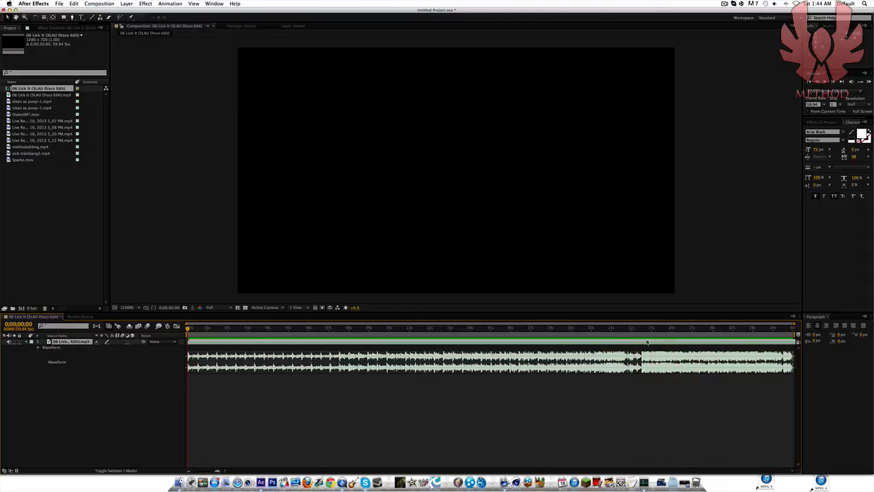
Slide the song layer earlier so its loud drop falls about 6 seconds into the composition, and return the playhead to the start
click(640, 330)
drag(640, 333, 356, 336)
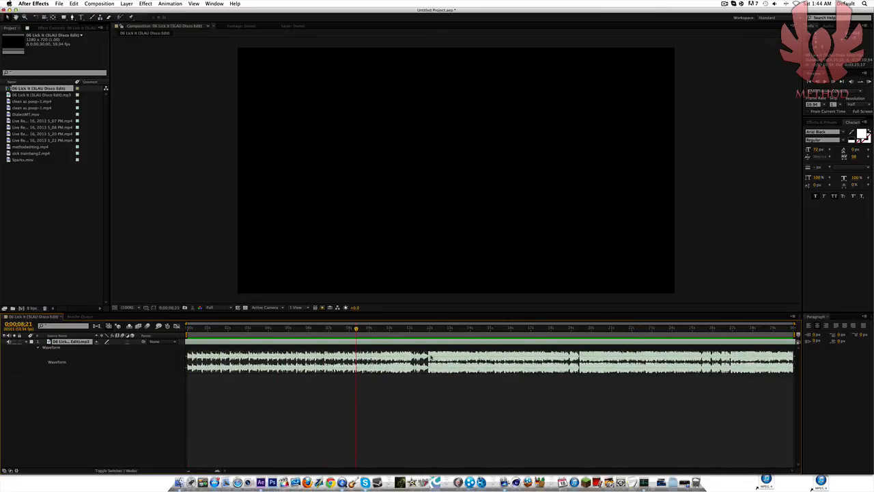
drag(343, 357, 186, 332)
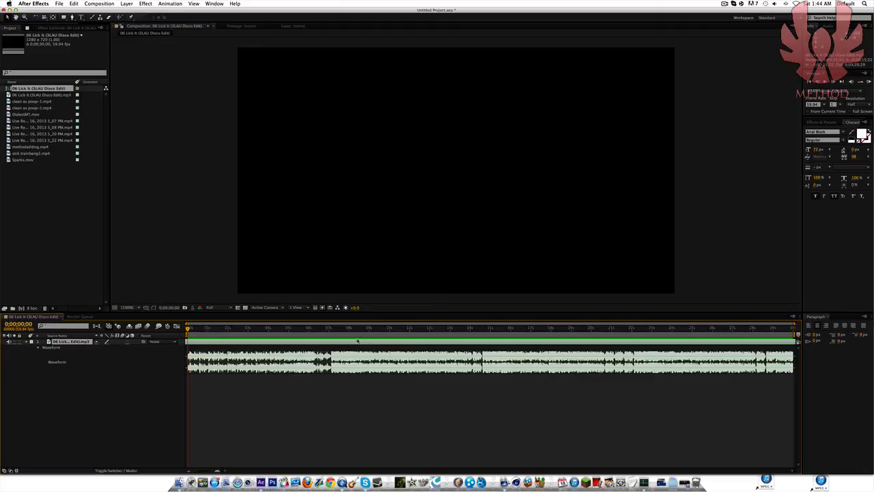
mouse_move(356, 342)
mouse_down()
mouse_move(317, 344)
mouse_move(340, 347)
mouse_up()
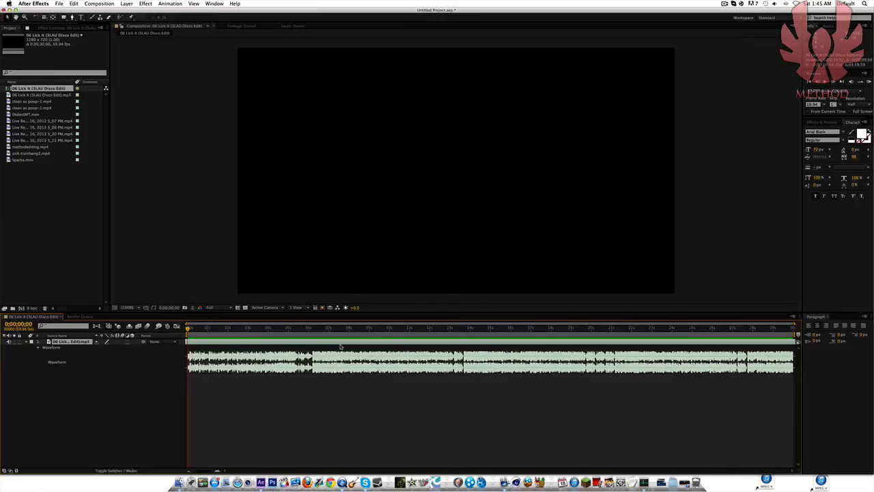
Place DialectMT.mov above the song layer at the composition's start and scrub through it to 0;00;02;03
click(43, 116)
drag(42, 116, 50, 344)
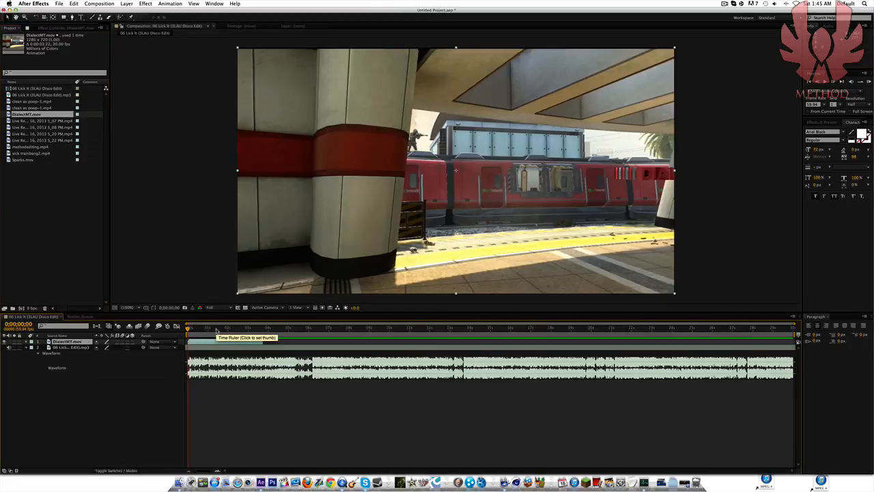
drag(215, 331, 229, 330)
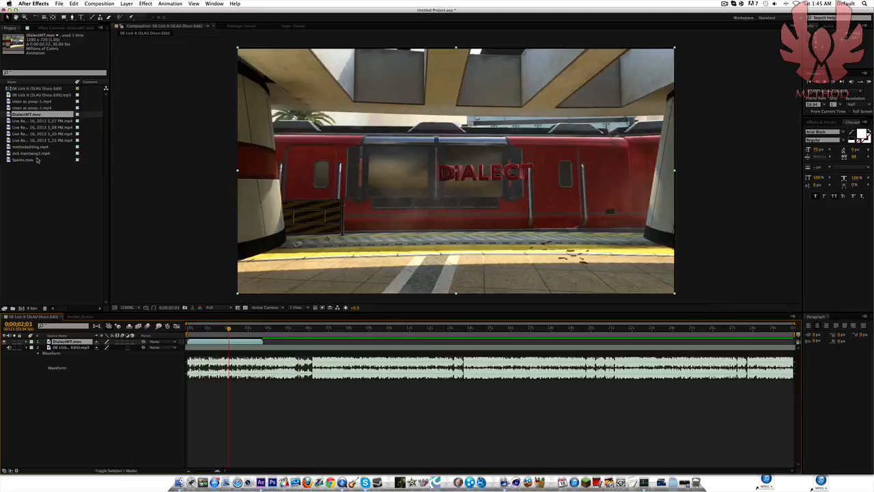
Place sick trainbang2.mp4 above DialectMT.mov, starting at about 1 second, and scrub through the gameplay to 0;00;11;56
click(45, 101)
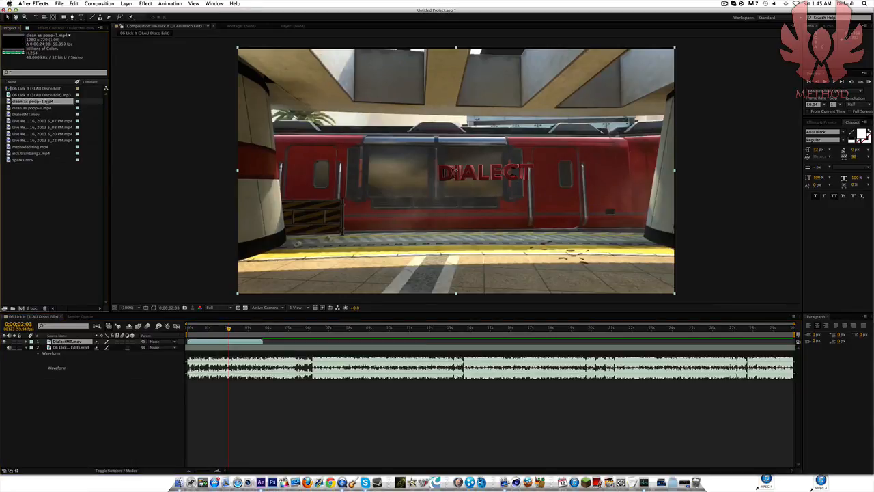
drag(32, 102, 72, 110)
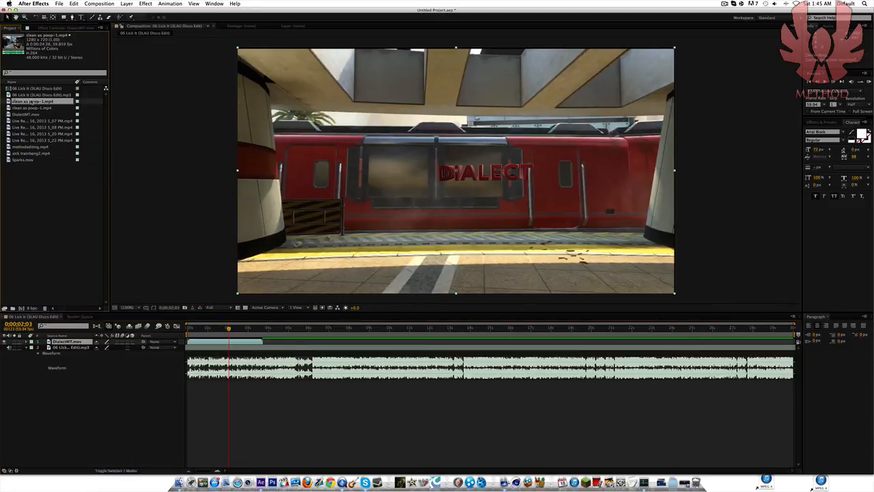
click(31, 153)
drag(212, 337, 209, 340)
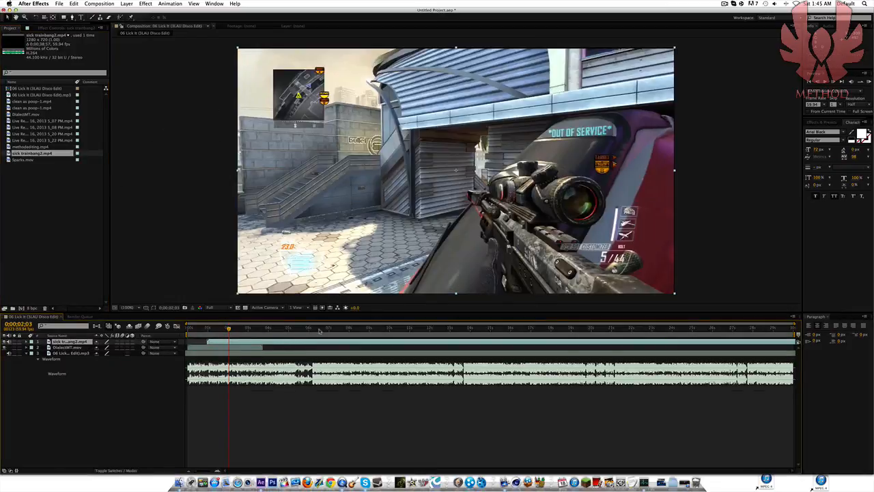
click(319, 331)
click(397, 330)
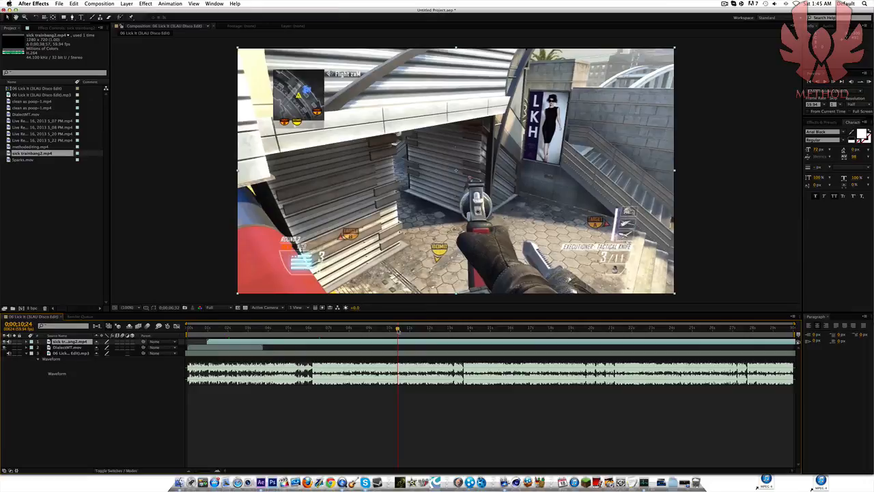
click(435, 331)
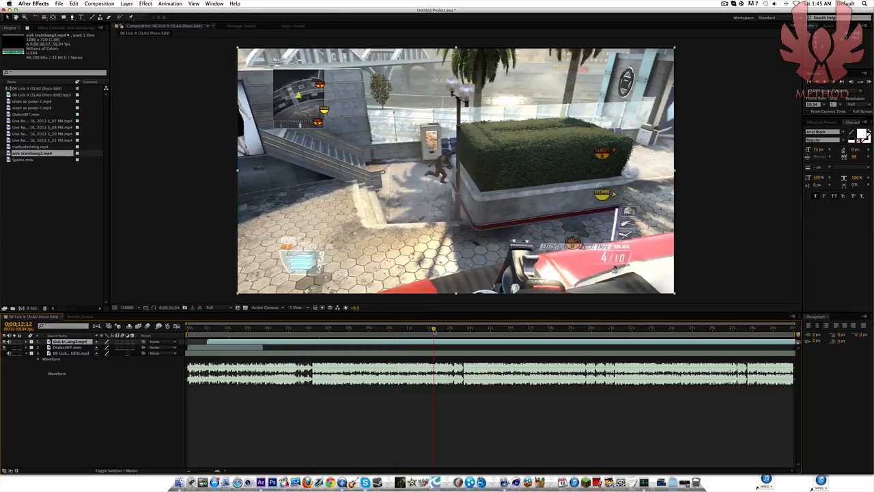
mouse_move(434, 330)
mouse_down()
mouse_move(447, 331)
mouse_move(429, 333)
mouse_up()
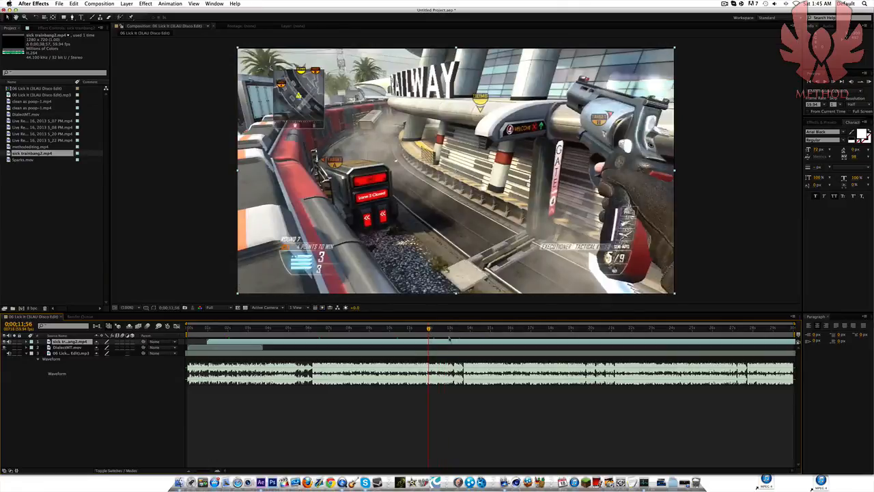
Add a new adjustment layer above the gameplay clip
click(127, 4)
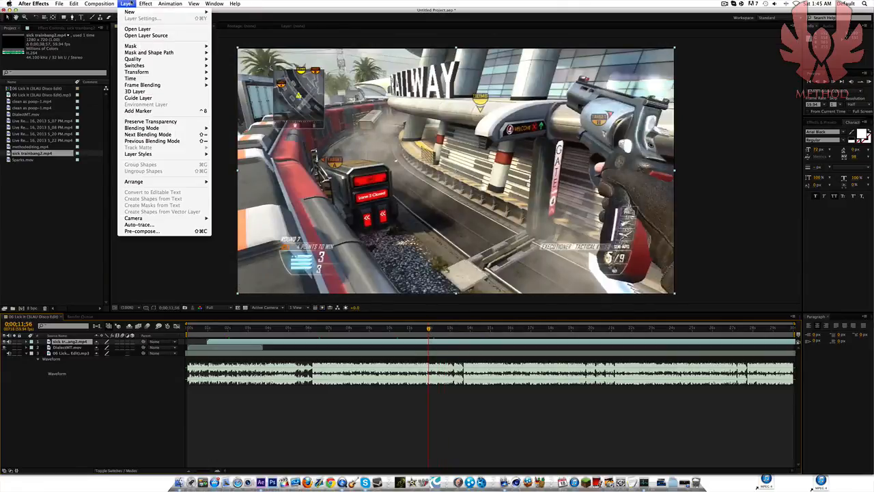
mouse_move(137, 12)
click(236, 54)
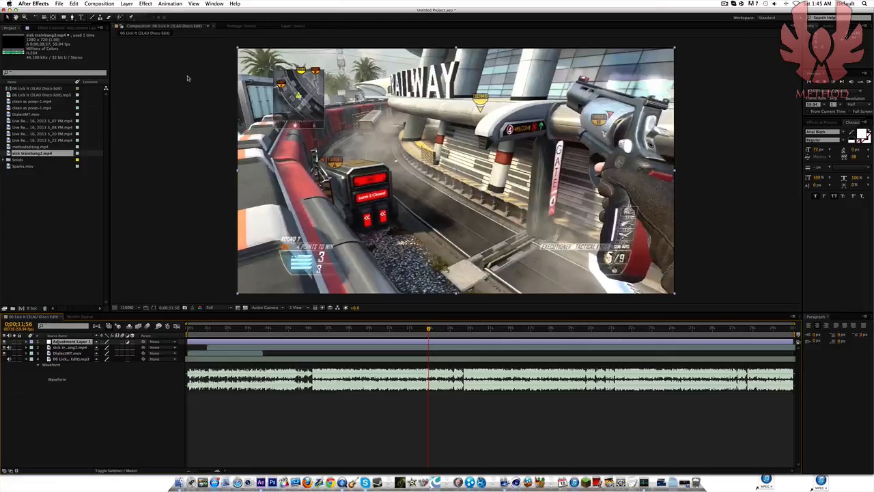
key(XF86AudioLowerVolume)
click(726, 3)
click(728, 4)
Look for a colour-correction animation preset for the adjustment layer in the Desktop, Downloads and eRa Storm CC Pack folders
click(127, 4)
mouse_move(169, 3)
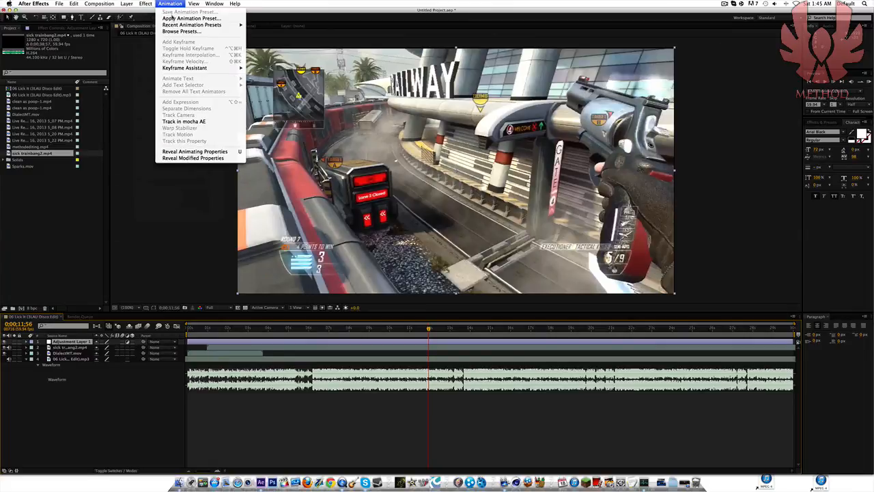
click(175, 21)
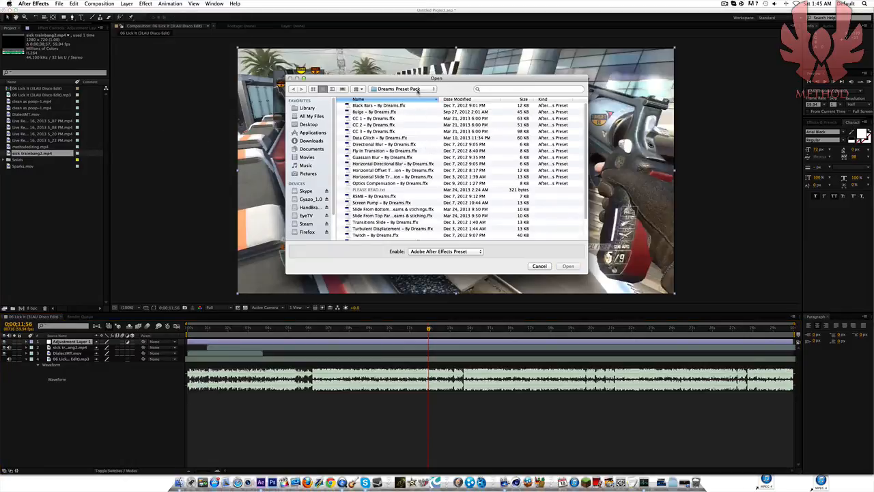
click(309, 125)
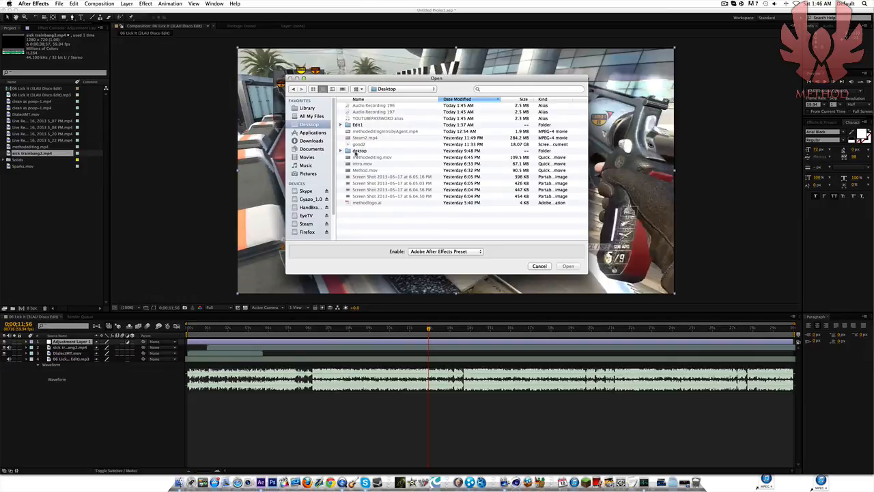
click(312, 141)
scroll(390, 175, down, 10)
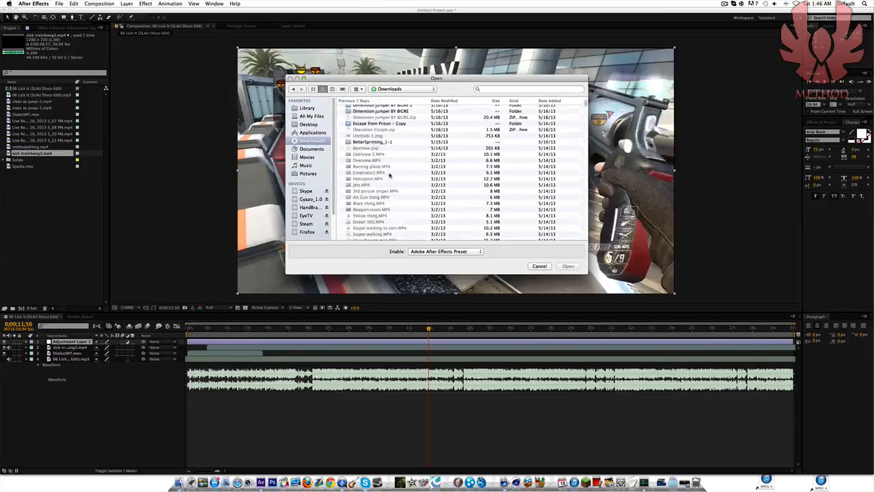
scroll(381, 181, down, 2)
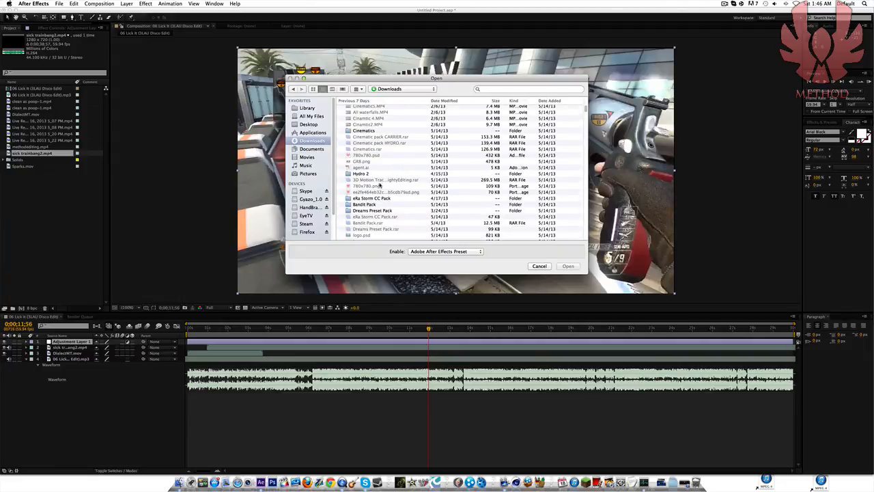
double_click(373, 198)
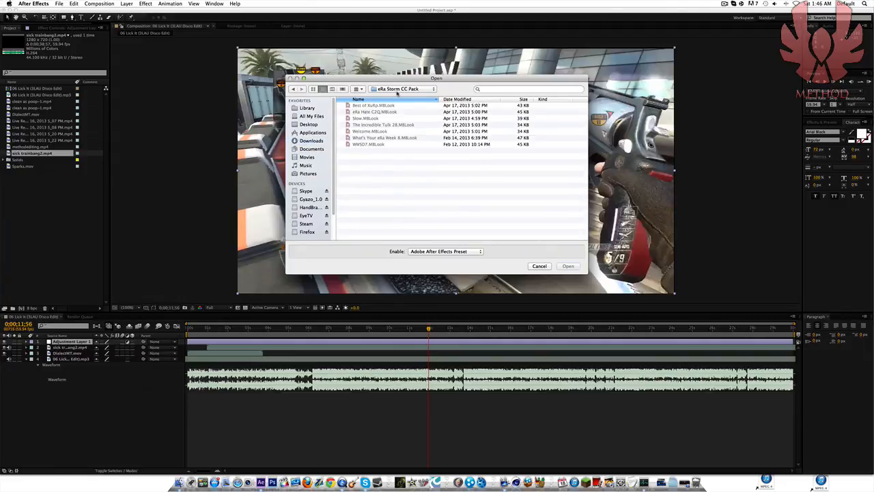
click(409, 91)
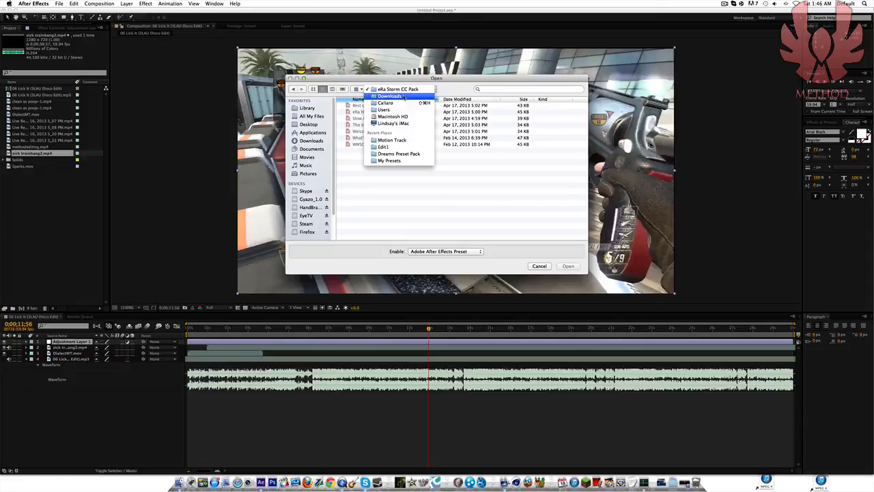
click(392, 97)
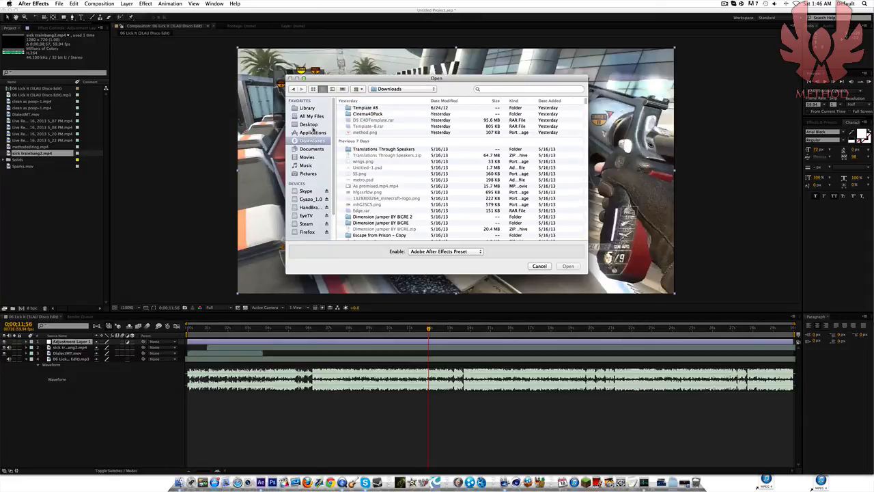
click(311, 125)
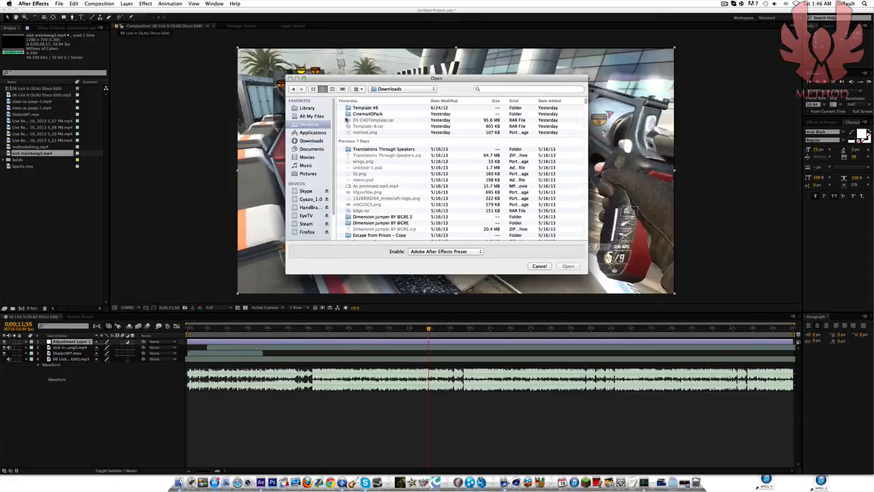
Try JustLikeFritz 1.ffx from the 1k CC Fritz folder inside 1K Pack Part 1 on the adjustment layer, and remove its effects
double_click(368, 150)
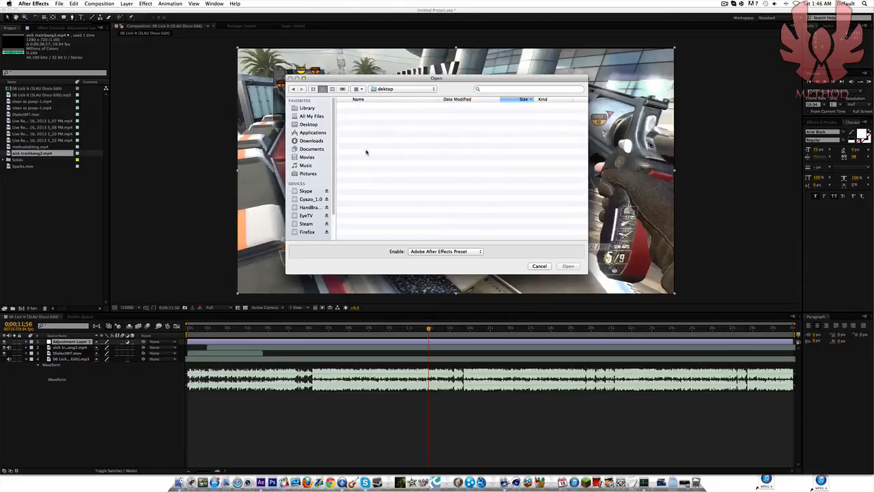
scroll(373, 142, down, 5)
scroll(373, 142, down, 10)
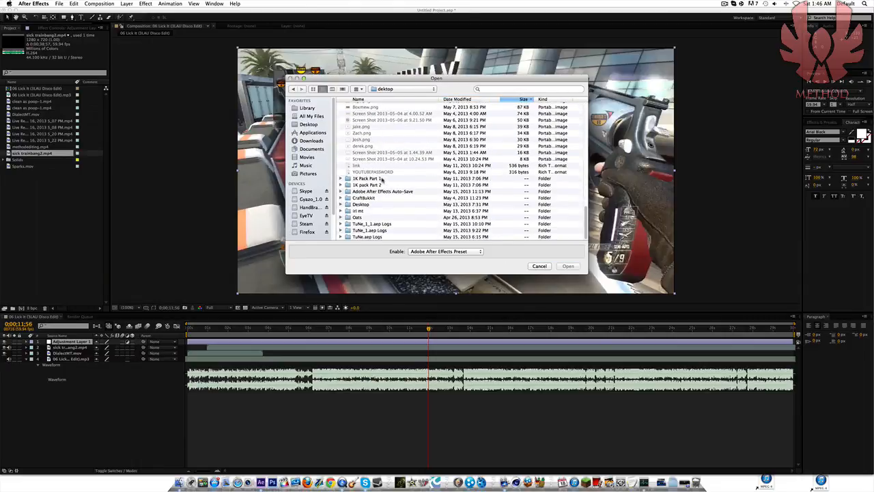
double_click(383, 179)
double_click(380, 106)
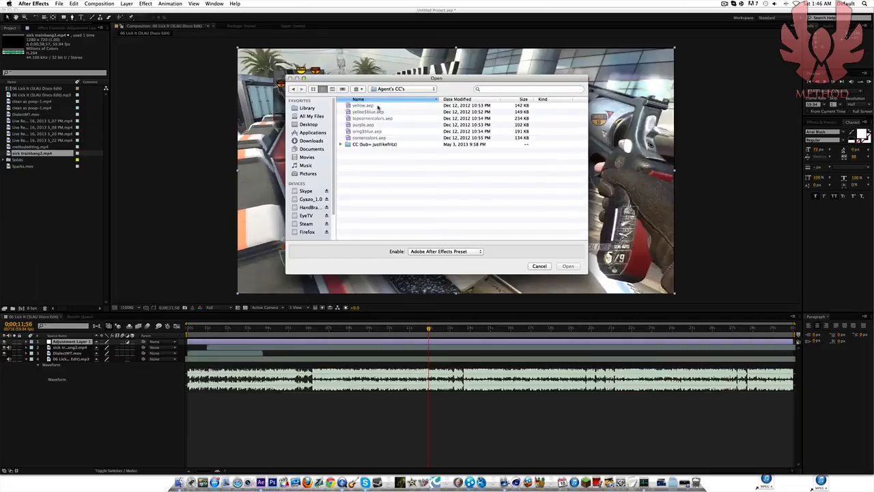
double_click(380, 145)
double_click(377, 106)
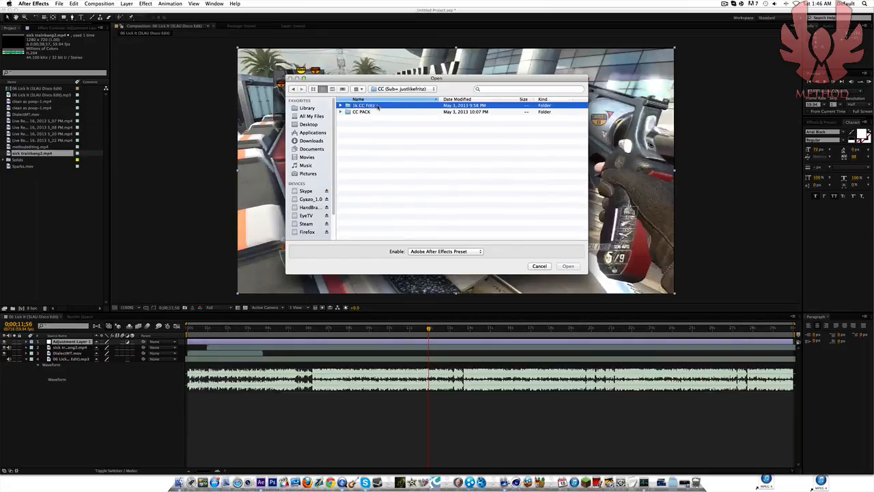
double_click(377, 105)
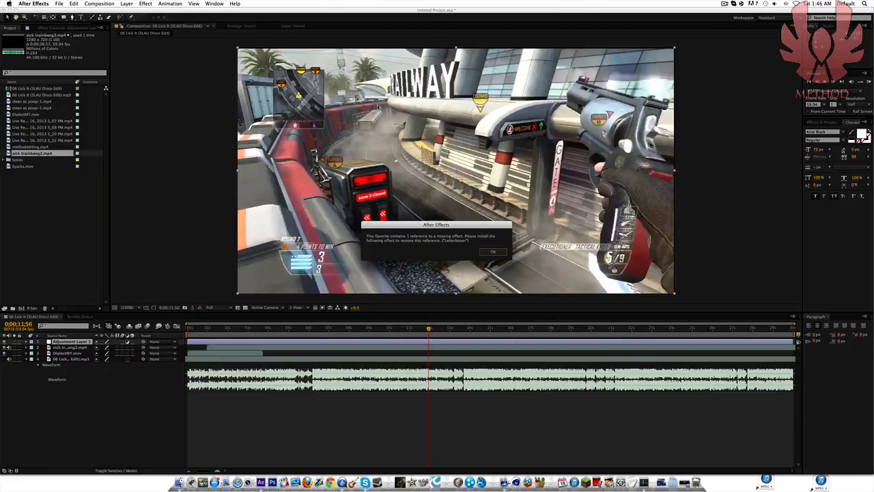
click(493, 251)
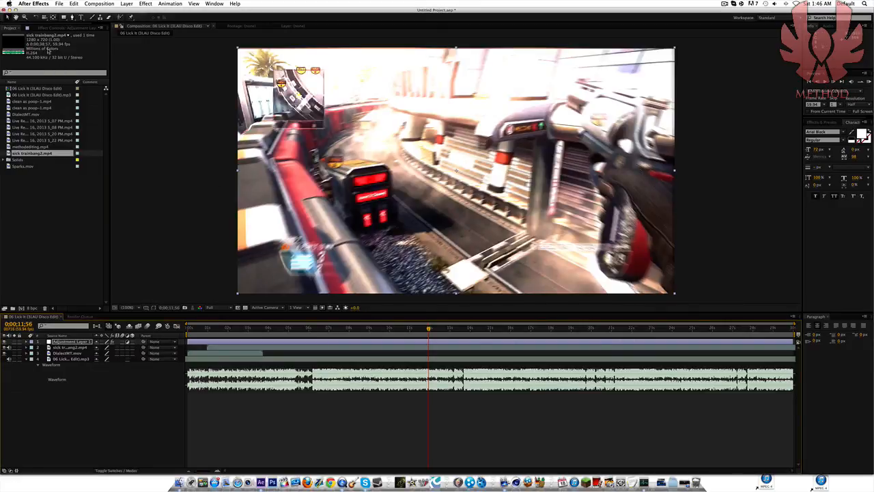
click(60, 28)
click(73, 45)
key(Delete)
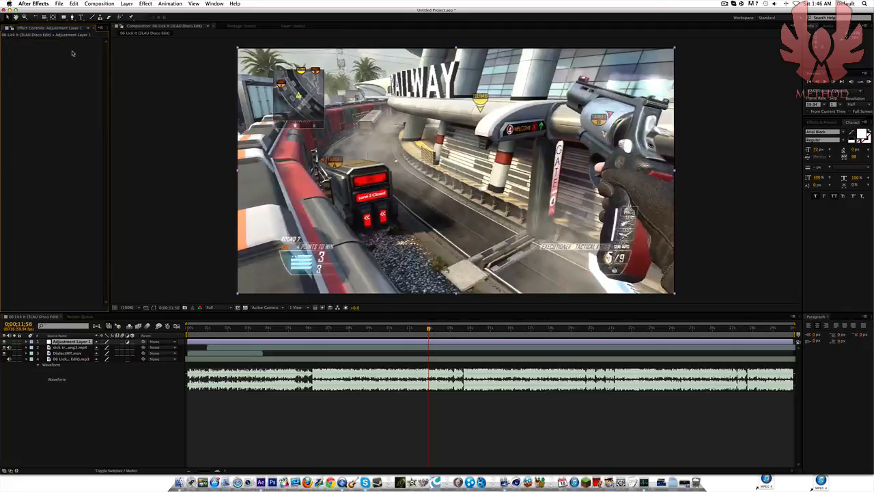
Try the JustLikeFritz 3.ffx preset on the adjustment layer and undo it
click(170, 4)
click(192, 18)
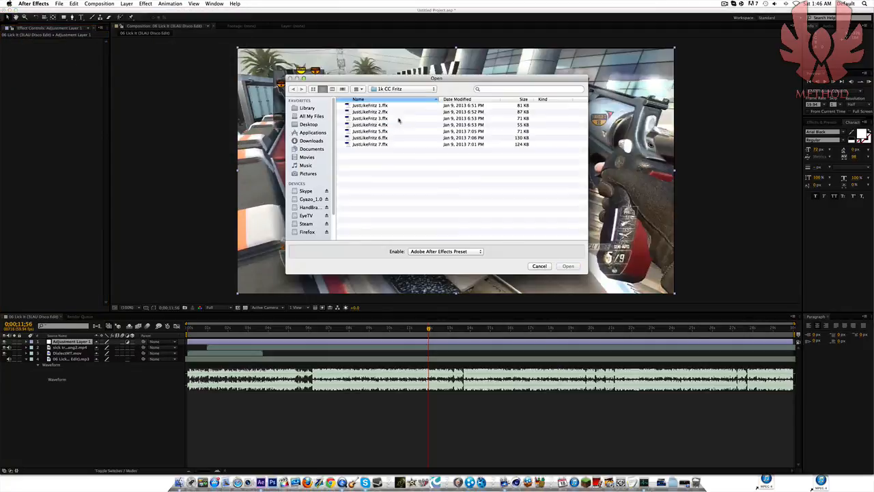
double_click(391, 117)
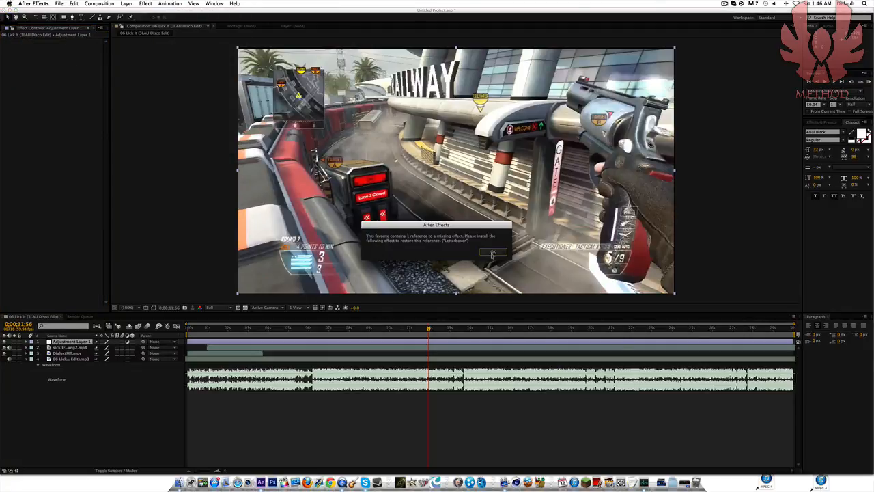
click(492, 253)
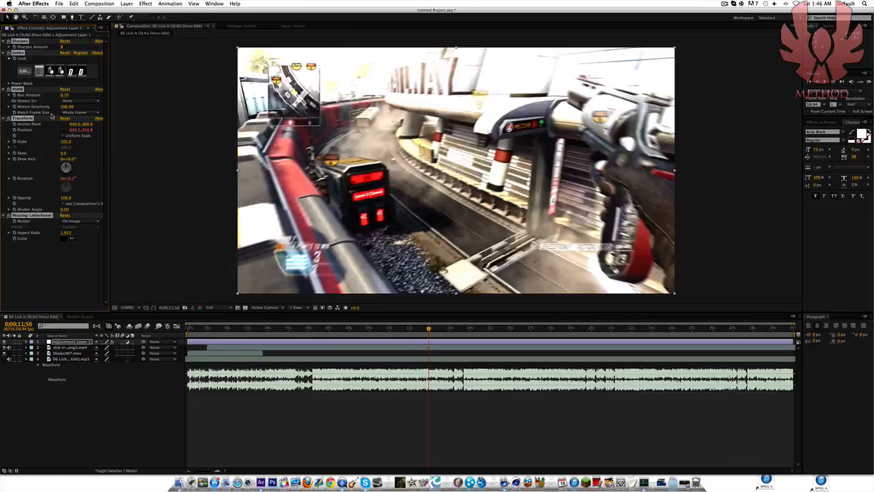
key(super+z)
Try the JustLikeFritz 4.ffx preset on the adjustment layer and undo it
click(146, 3)
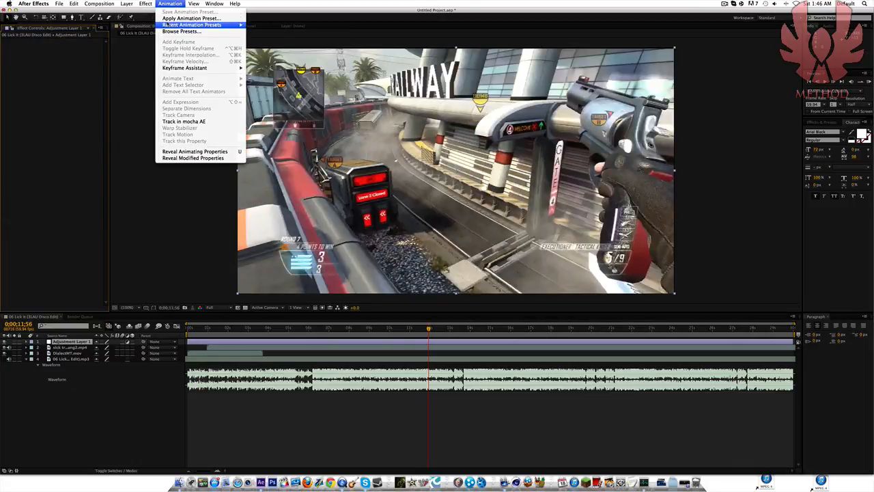
click(183, 12)
double_click(389, 125)
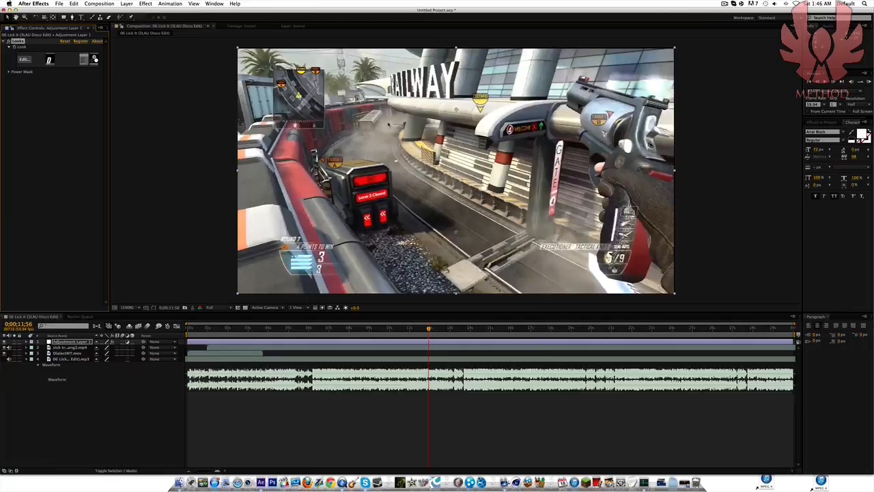
key(super+z)
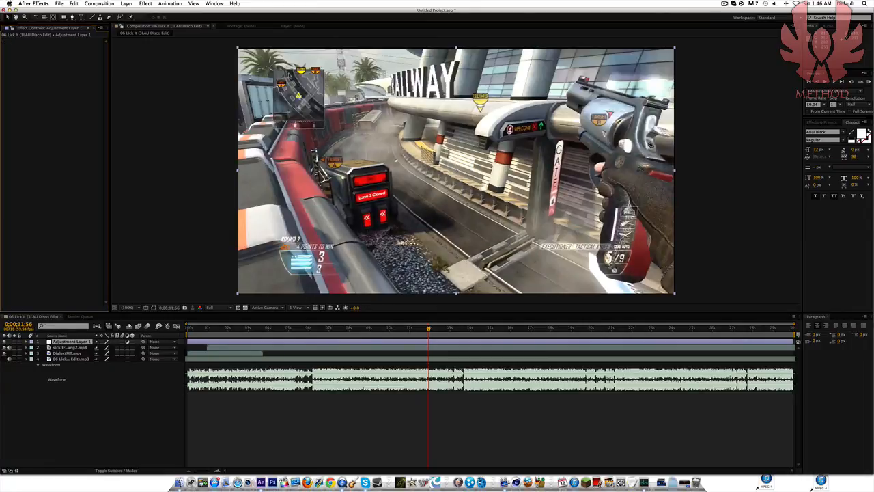
Try the JustLikeFritz 5.ffx preset on the adjustment layer and undo it
click(170, 3)
click(188, 18)
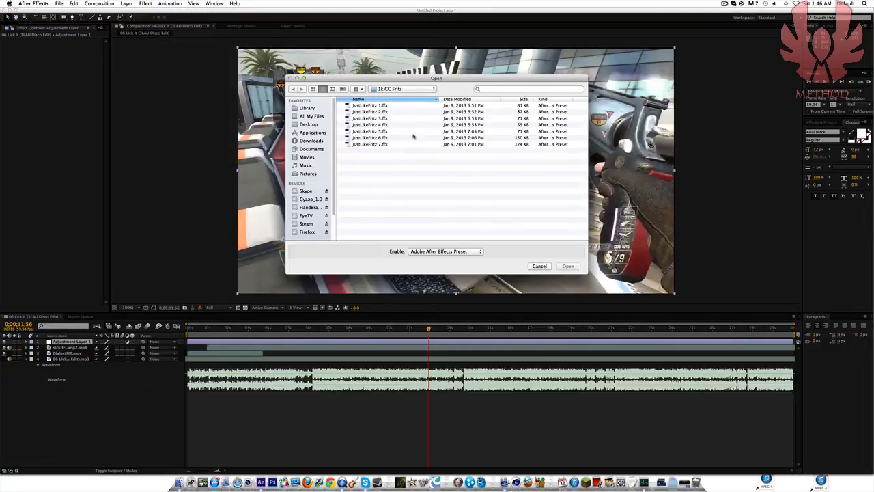
double_click(389, 132)
click(492, 251)
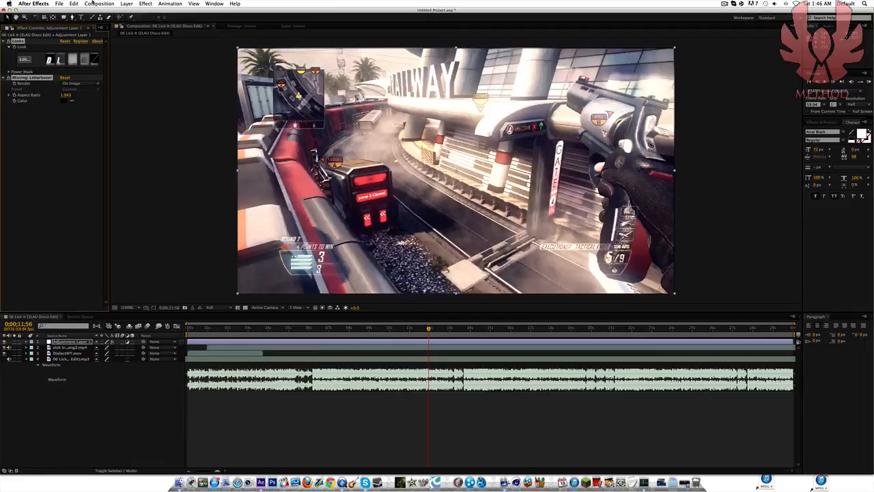
key(super+z)
Try the JustLikeFritz 7.ffx preset on the adjustment layer and undo it
click(171, 3)
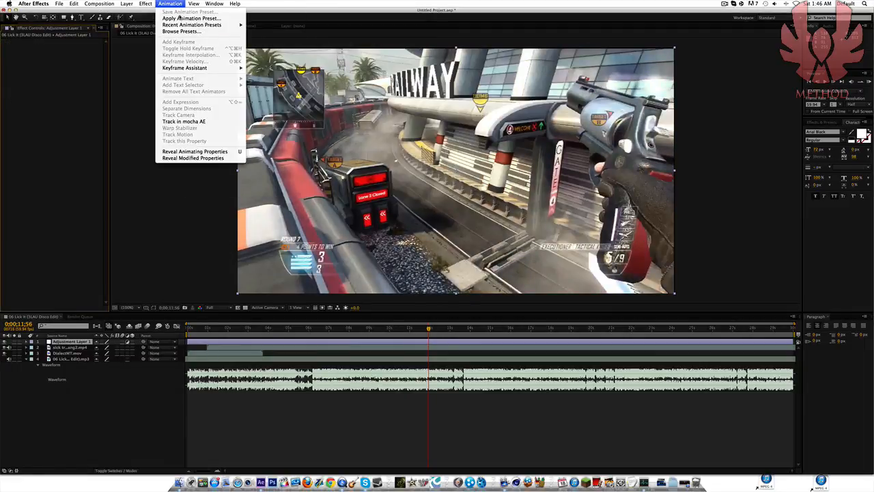
click(181, 18)
double_click(375, 143)
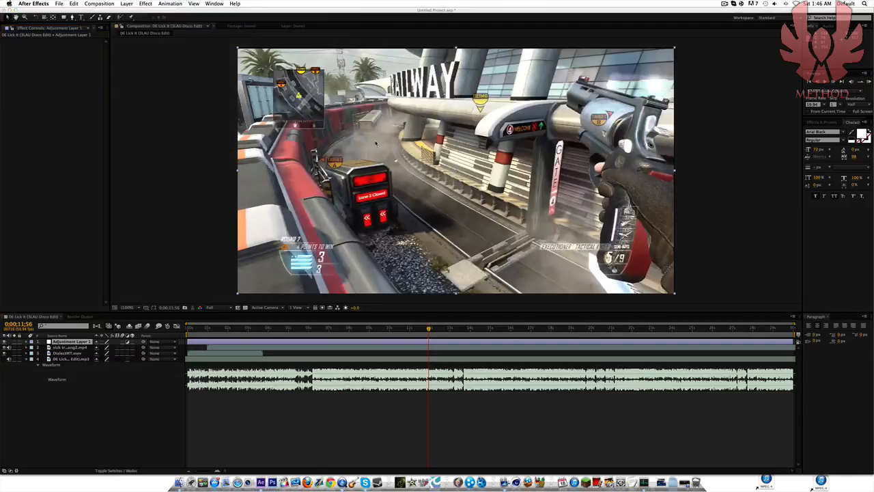
click(501, 251)
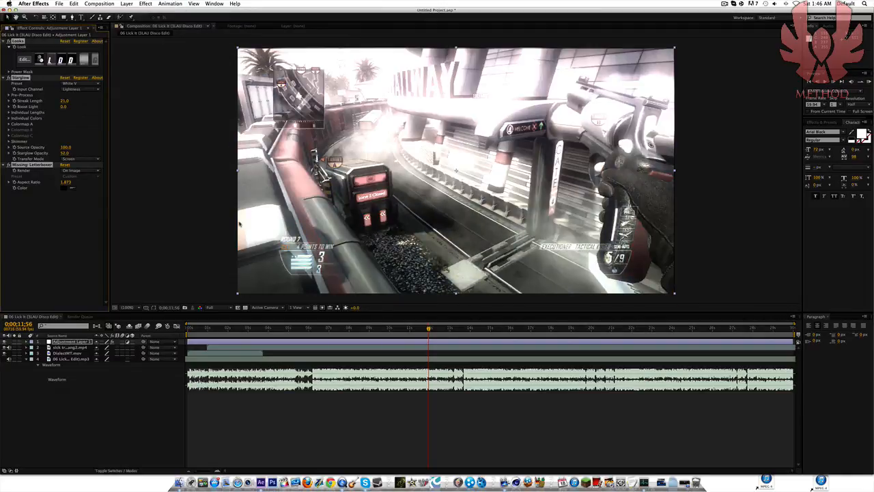
key(super+z)
Try Cleanest CC Ever.ffx from the neighbouring CC PACK folder on the adjustment layer and delete its Looks effect
click(170, 4)
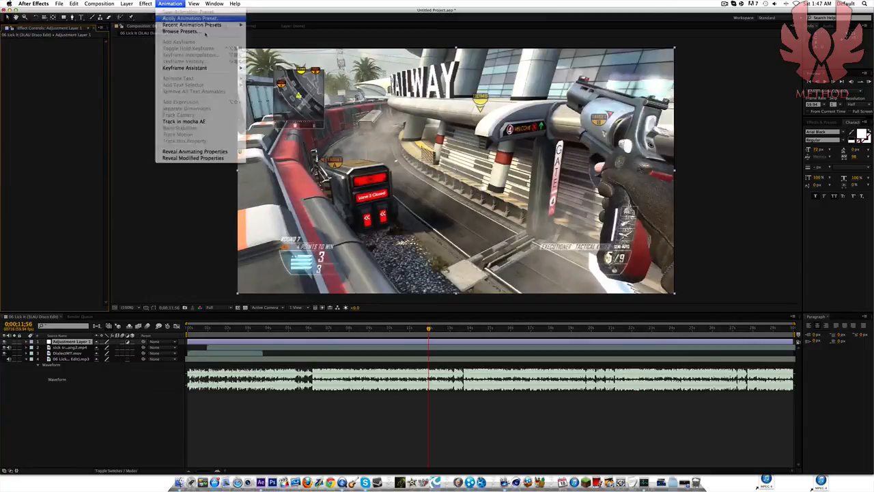
click(195, 18)
click(384, 89)
click(389, 96)
double_click(363, 114)
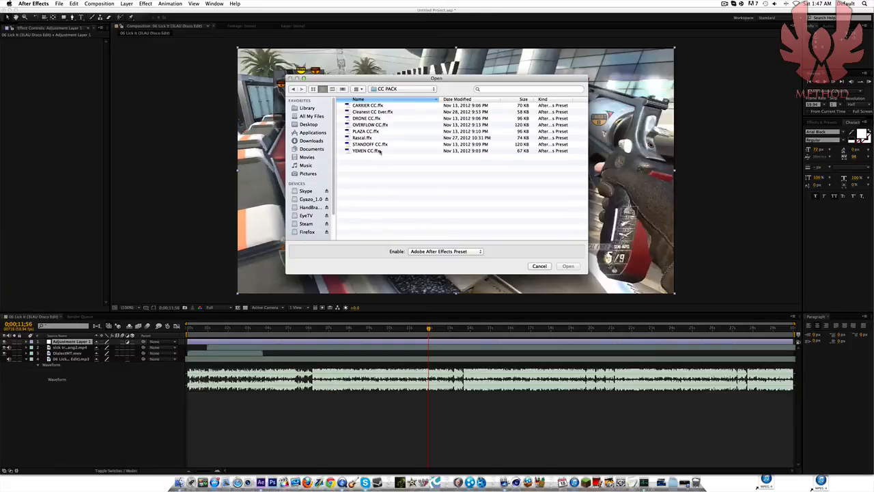
double_click(373, 112)
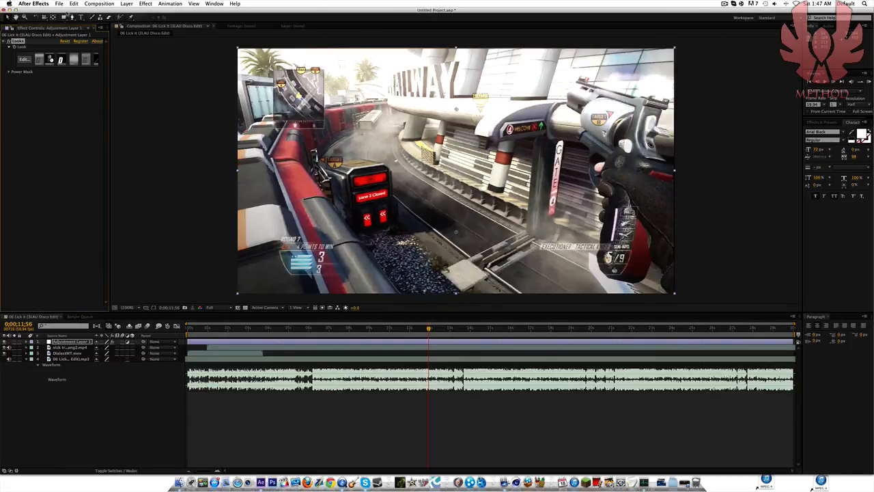
key(Delete)
Try another colour-correction preset from the CC PACK folder on the adjustment layer and remove it
click(170, 3)
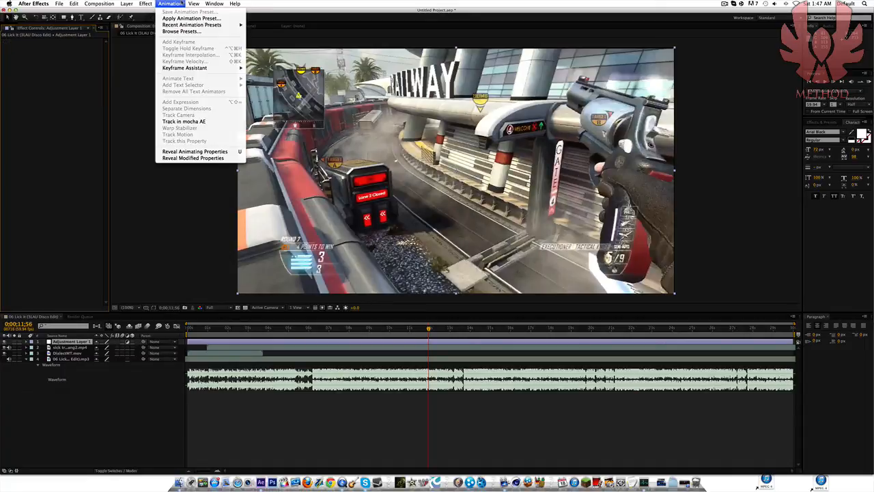
click(193, 20)
double_click(386, 108)
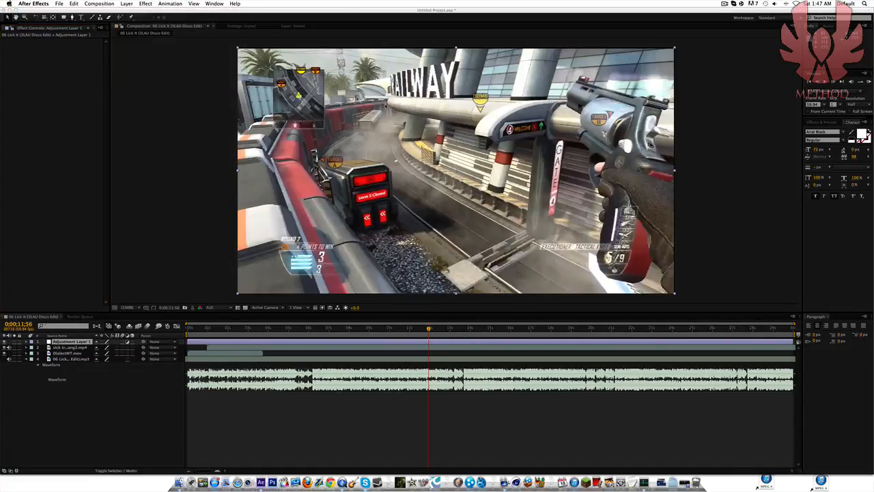
key(Delete)
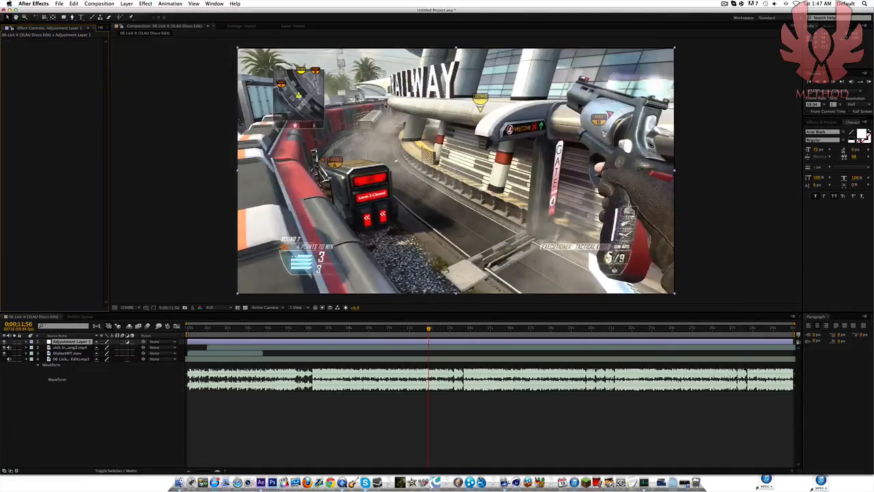
Apply the DRONE CC.ffx preset from the CC PACK folder to the adjustment layer
click(170, 3)
click(173, 18)
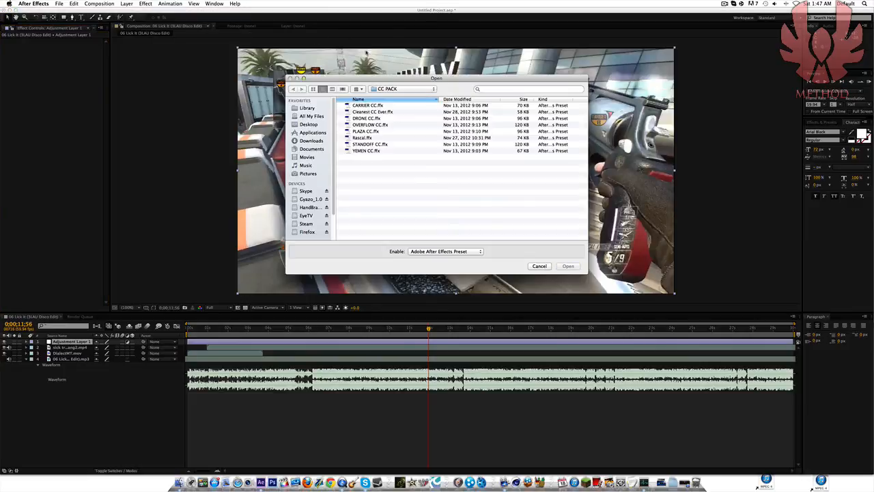
double_click(379, 111)
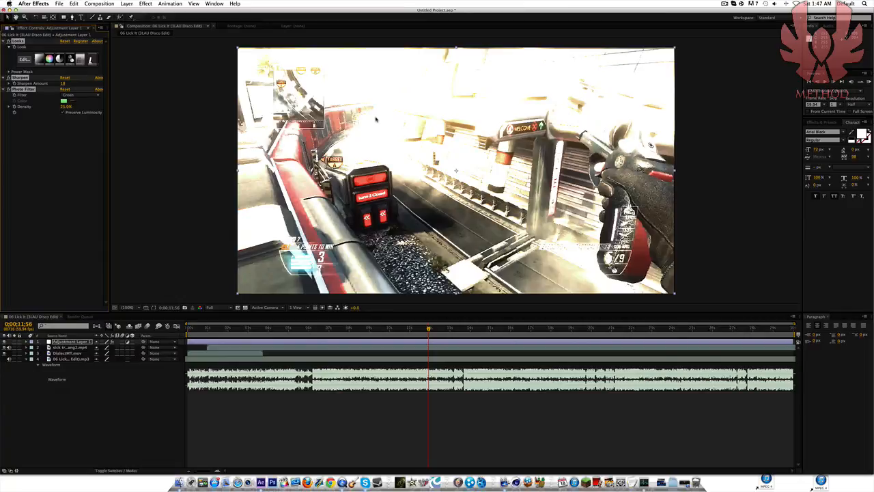
Undo the DRONE CC.ffx preset, and try Rascal.ffx from the CC PACK folder on the adjustment layer, removing its effects again
key(super+z)
click(170, 3)
click(179, 18)
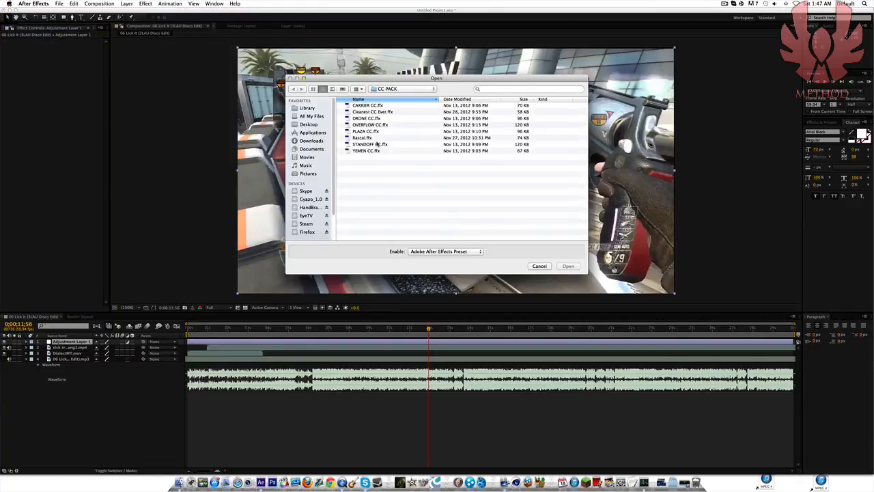
double_click(380, 138)
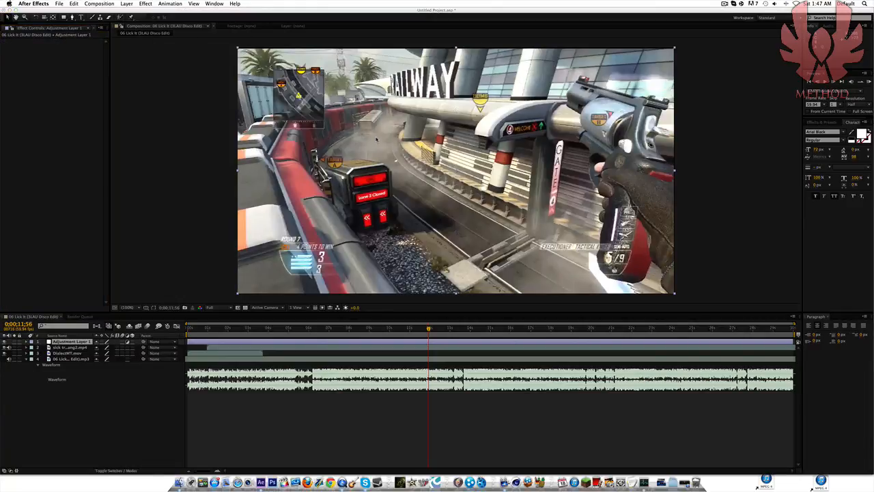
key(Delete)
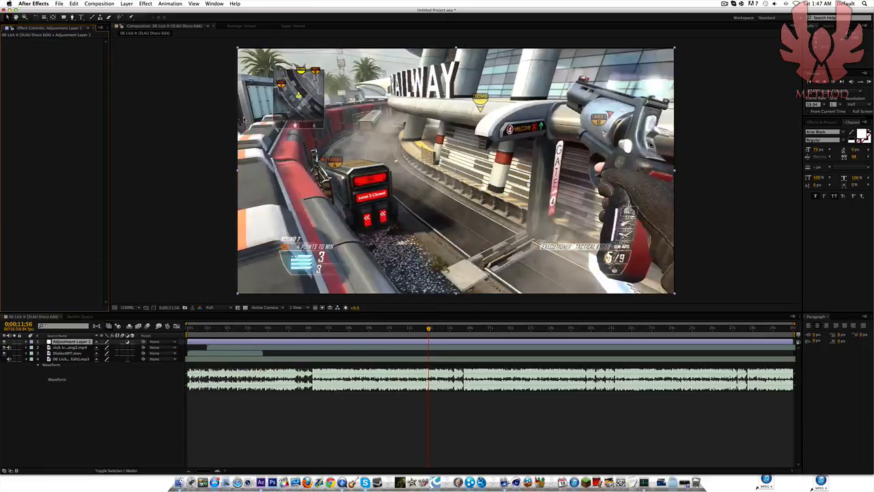
Start applying another preset to the adjustment layer and browse from CC PACK to the 1K pack Part 2 folder
click(186, 3)
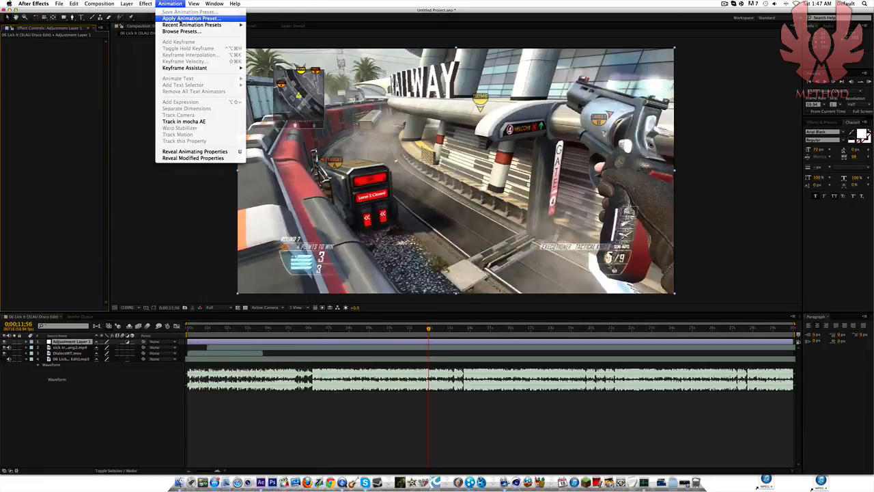
click(191, 19)
click(412, 88)
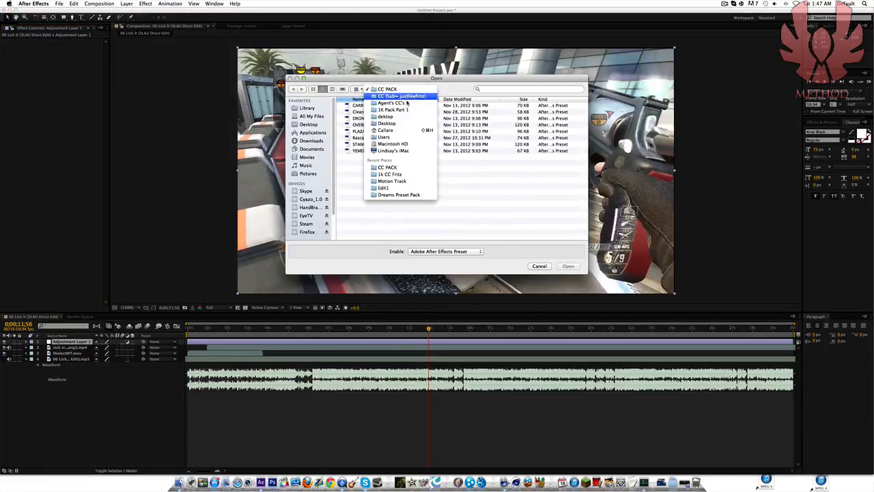
click(403, 103)
click(403, 89)
click(406, 97)
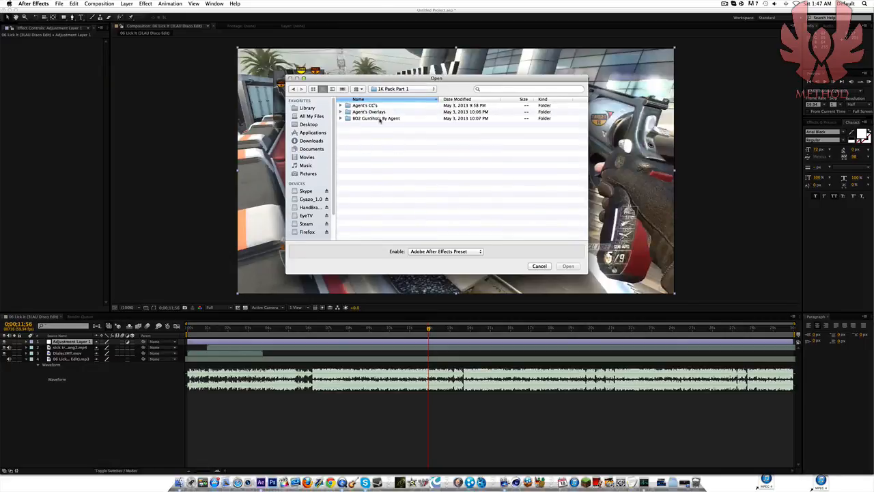
click(403, 89)
click(404, 97)
scroll(394, 143, down, 3)
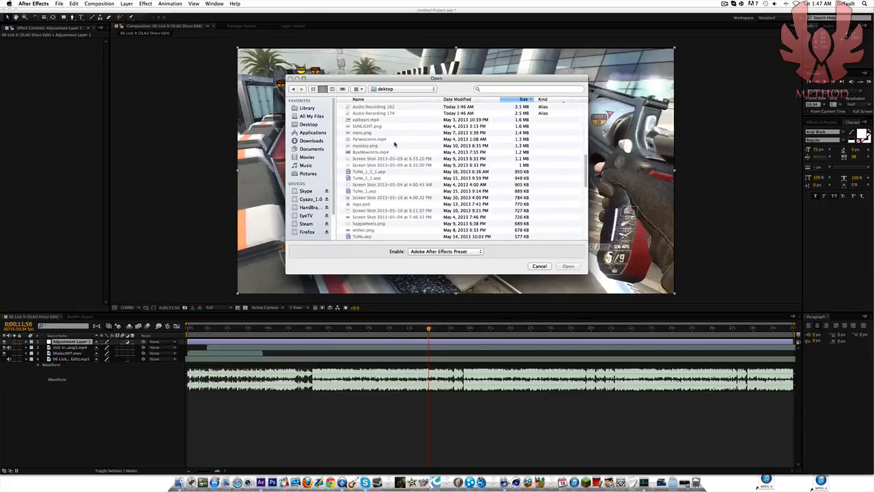
scroll(394, 144, down, 10)
double_click(382, 184)
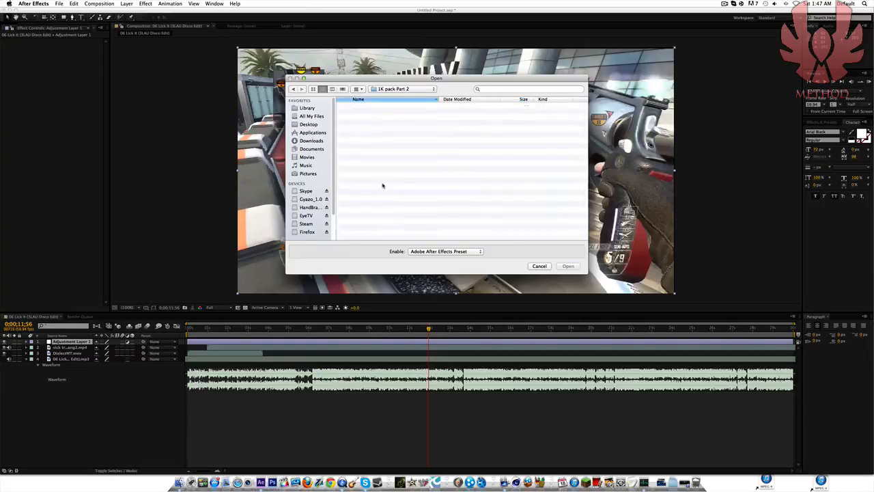
Try the orgsm 3.ffx preset from the orgsm folder on the adjustment layer and undo it
double_click(375, 151)
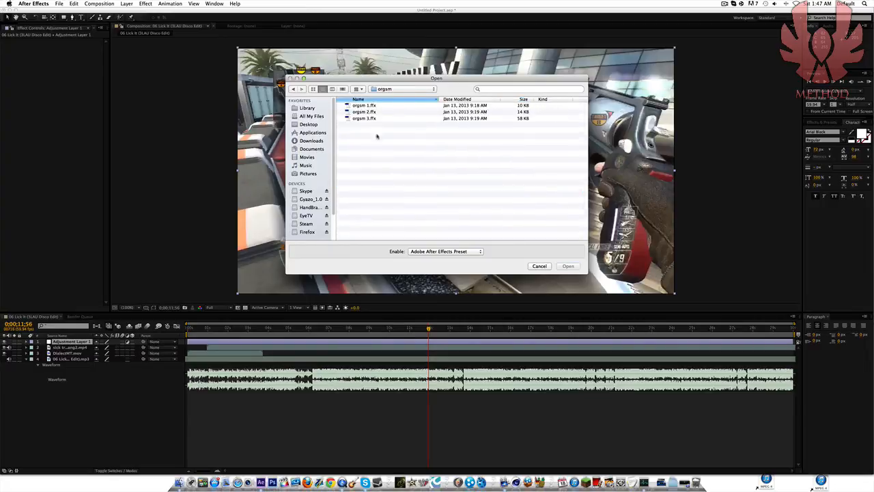
click(380, 118)
double_click(380, 118)
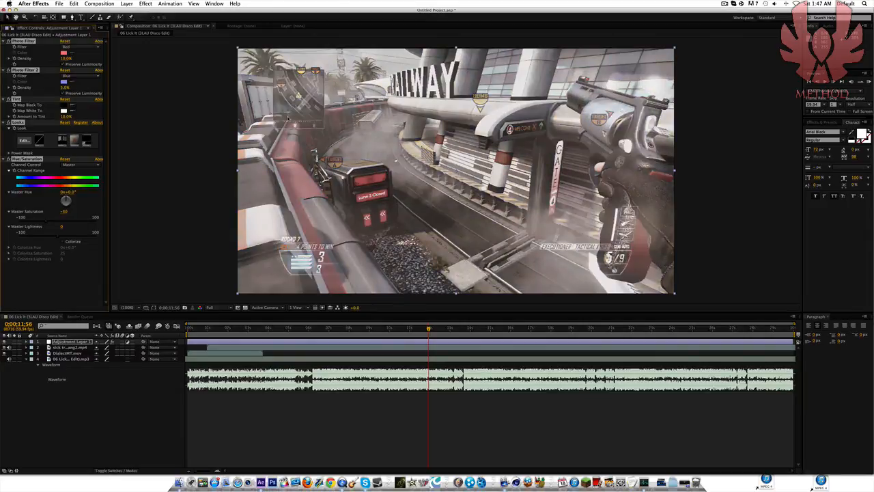
key(super+z)
Try the Force & MinK Colour Correction.ffx preset from 1K pack Part 2 on the adjustment layer and undo it
click(176, 5)
click(182, 17)
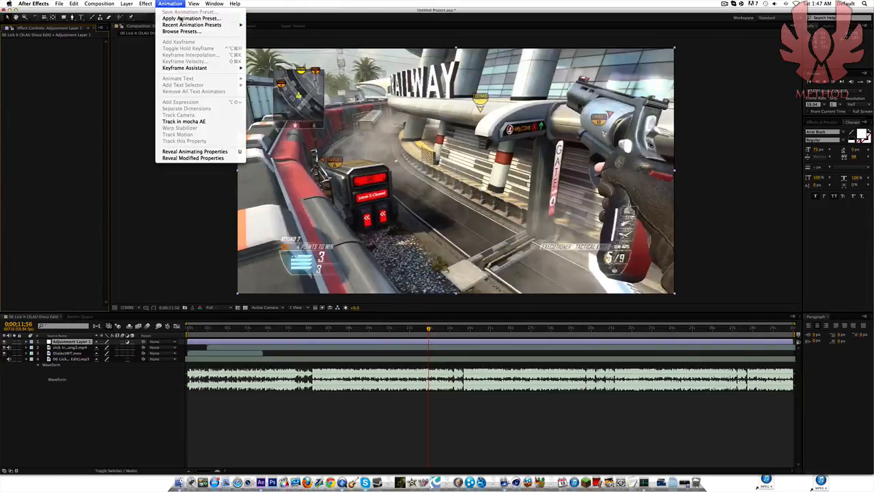
click(410, 89)
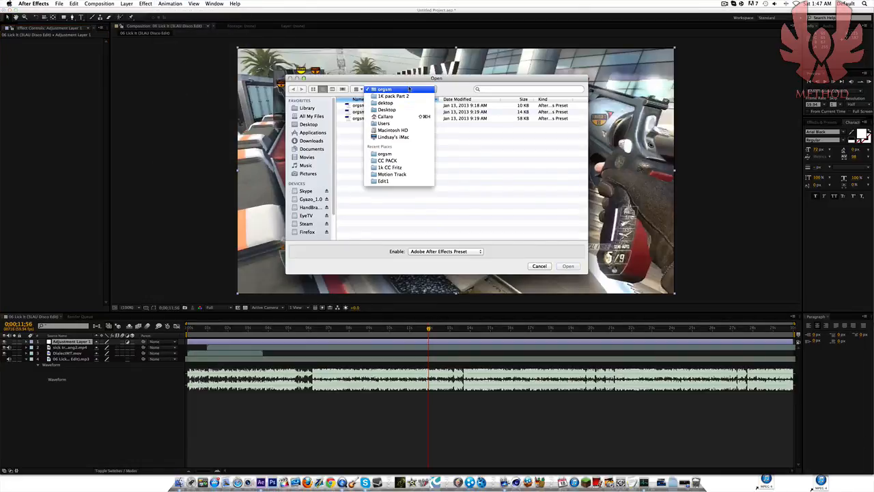
click(403, 96)
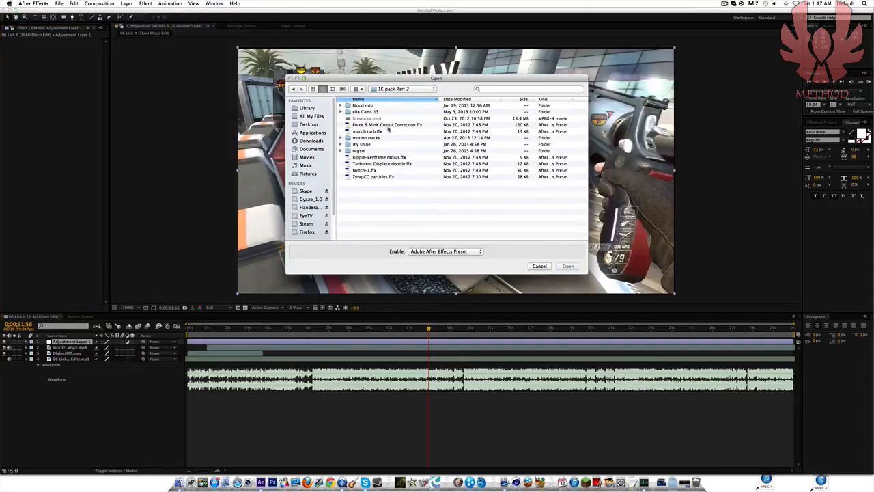
double_click(391, 125)
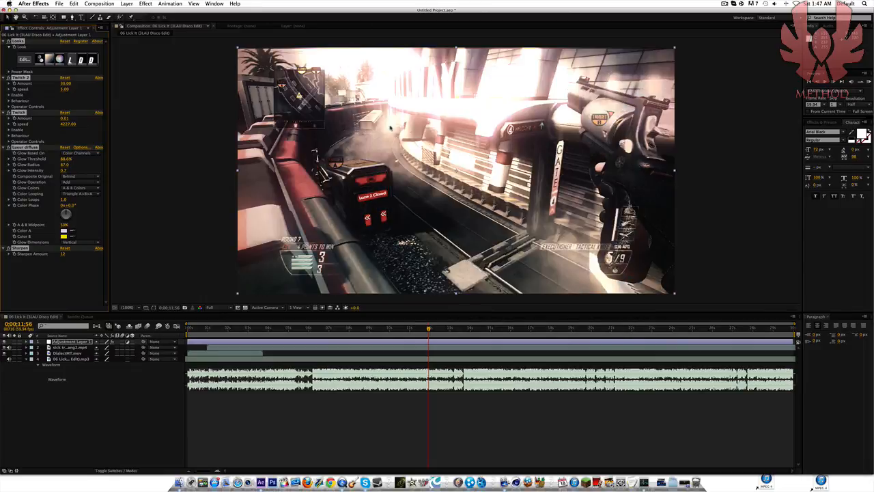
key(super+z)
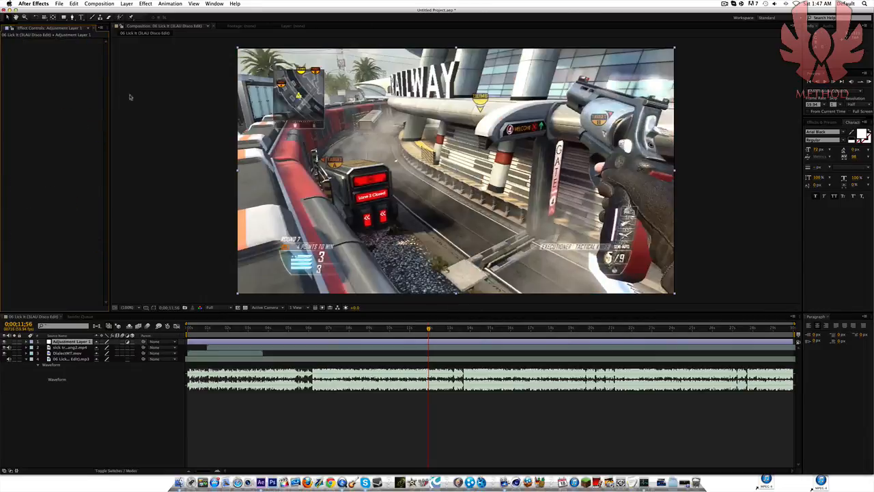
Search for "cc pack" while choosing an animation preset, and cancel without applying one
click(151, 2)
click(184, 23)
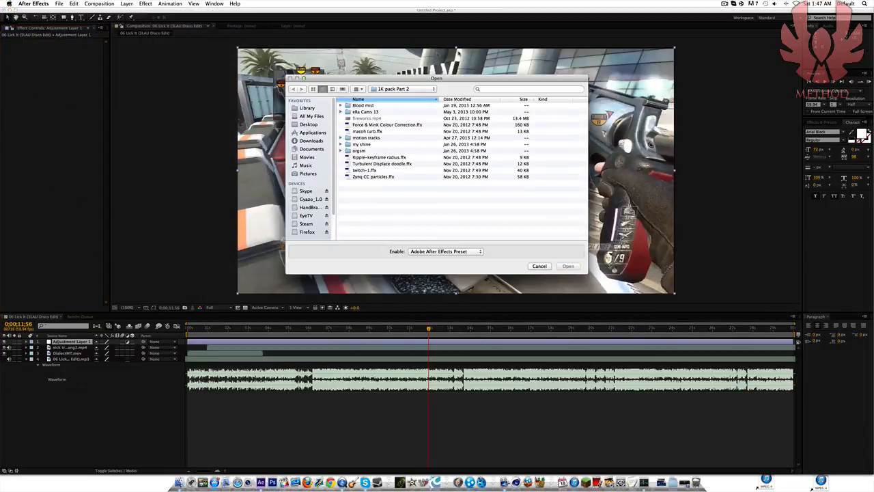
click(544, 88)
text(cc pack)
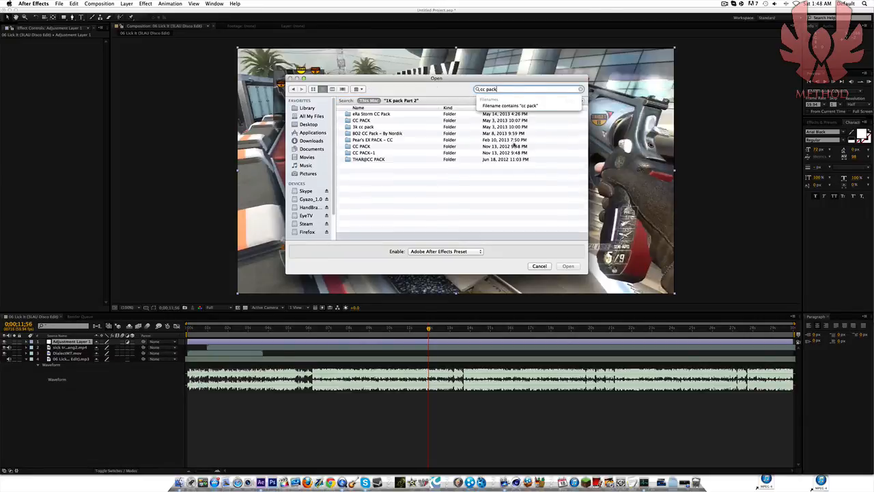
click(539, 266)
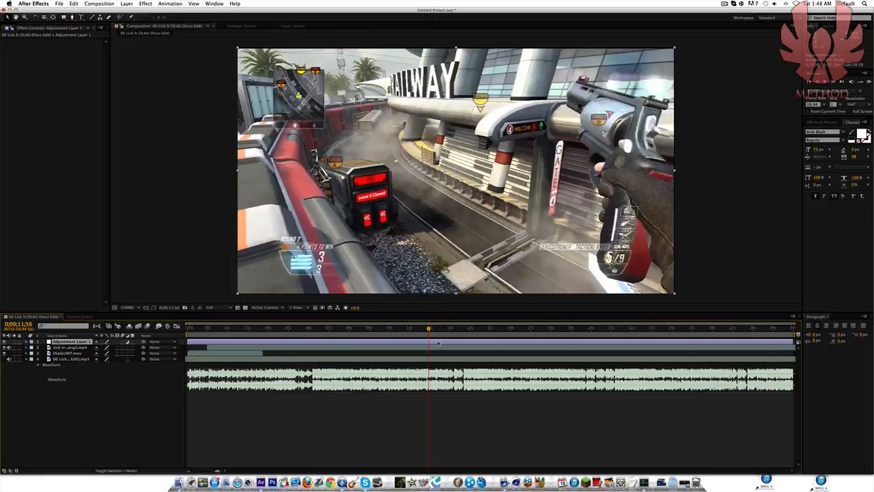
Apply the Magic Bullet Looks effect to the adjustment layer and open its look editor
click(170, 3)
mouse_move(146, 3)
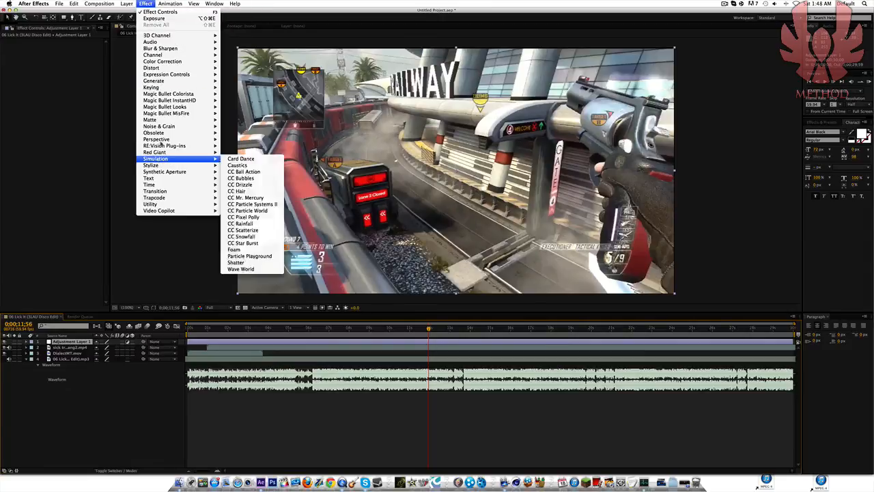
click(232, 107)
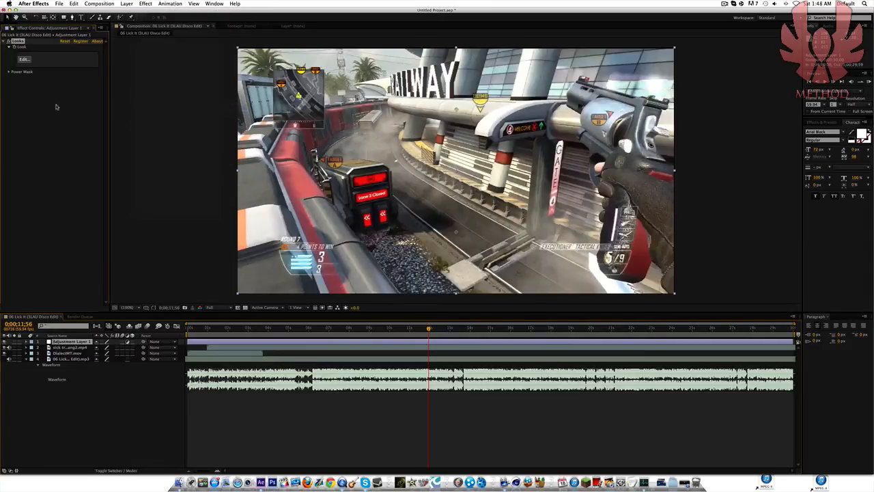
click(24, 59)
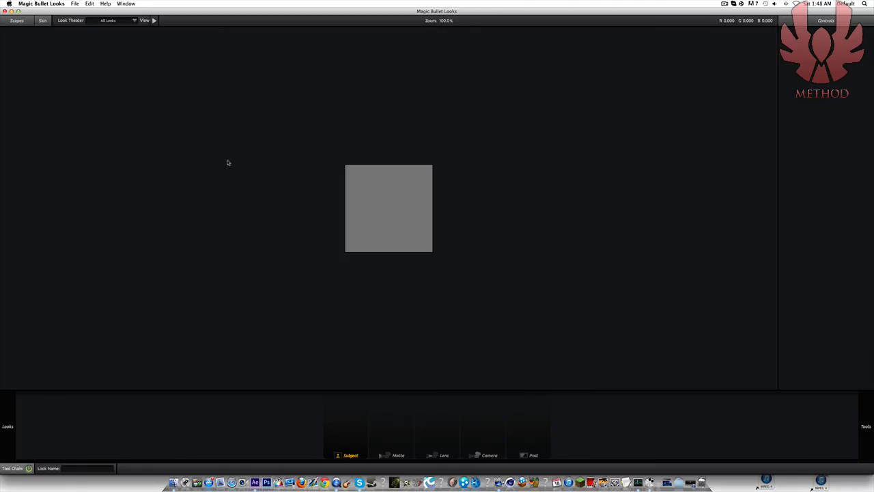
Preview the custom looks on the gameplay frame, including Slow, eRa Hate C2Q, The Incredible Tulk 28 and What's Your eRa Week 8
mouse_move(14, 145)
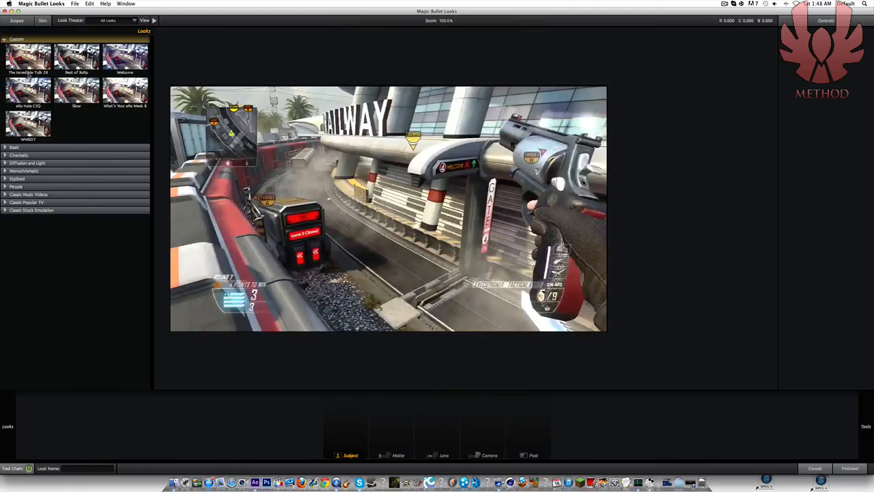
click(39, 73)
click(76, 91)
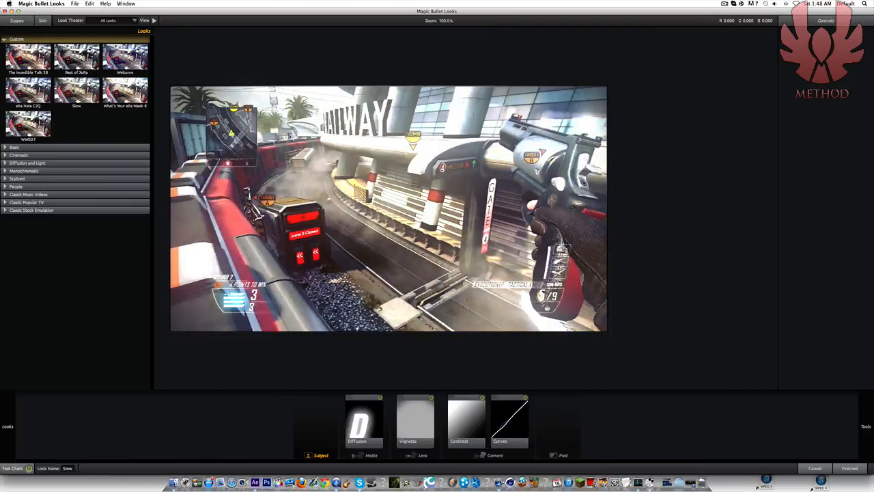
click(34, 123)
click(36, 90)
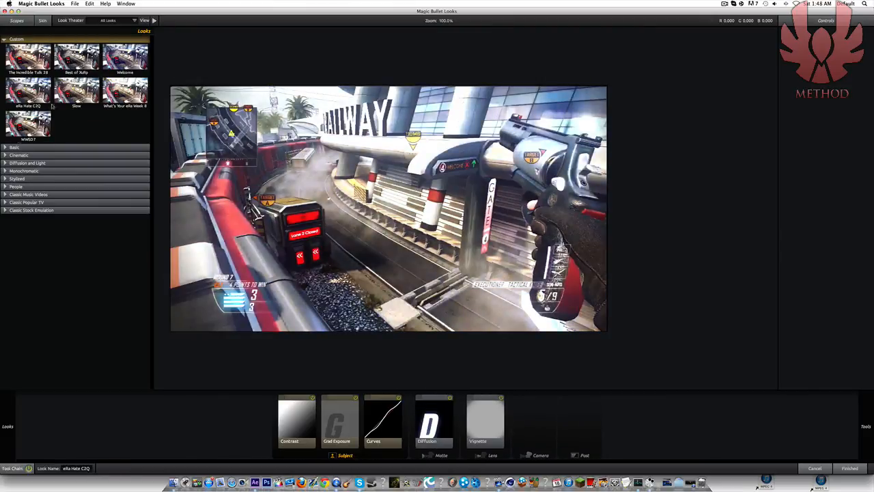
click(110, 61)
click(33, 59)
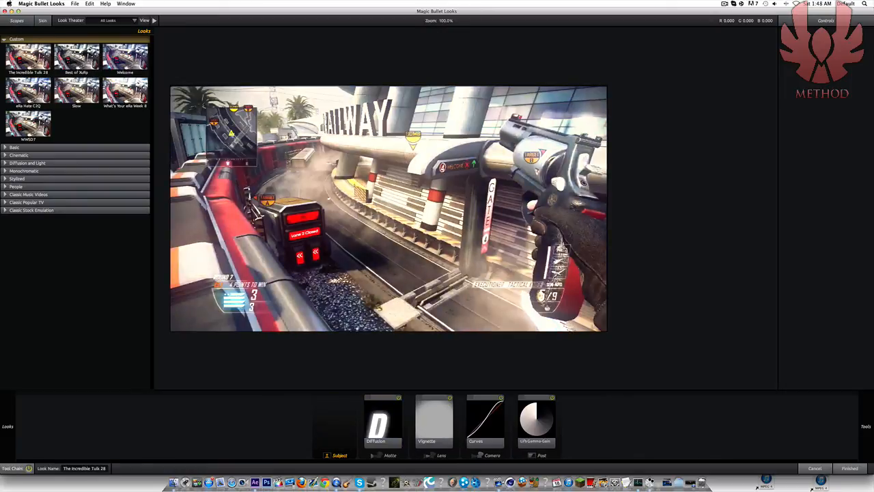
click(120, 85)
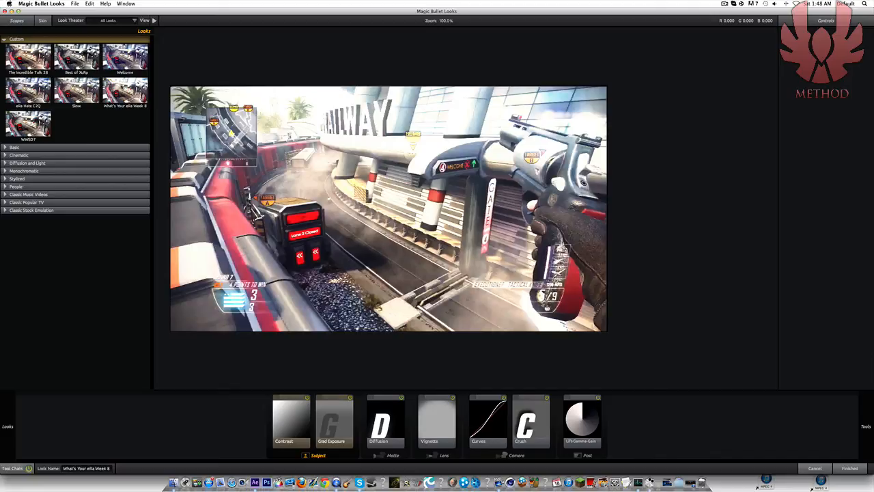
Try the custom look The Incredible Tulk 28 on the adjustment layer and delete the Looks effect
click(28, 58)
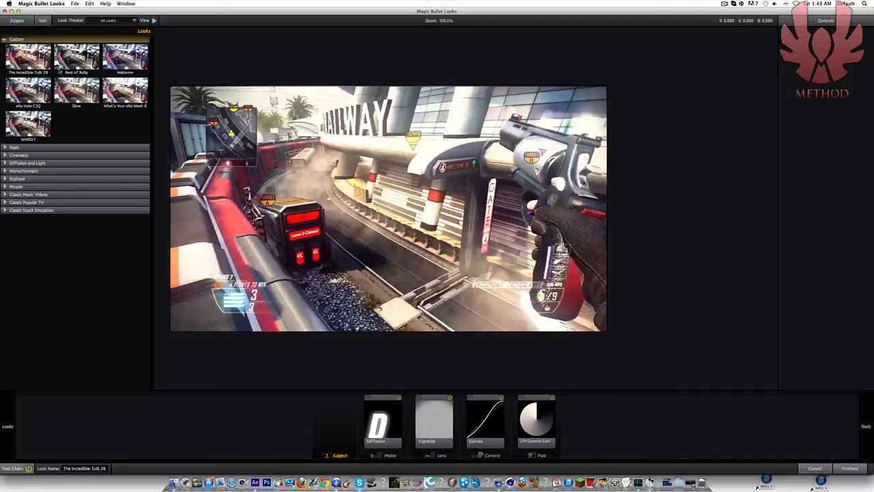
click(849, 468)
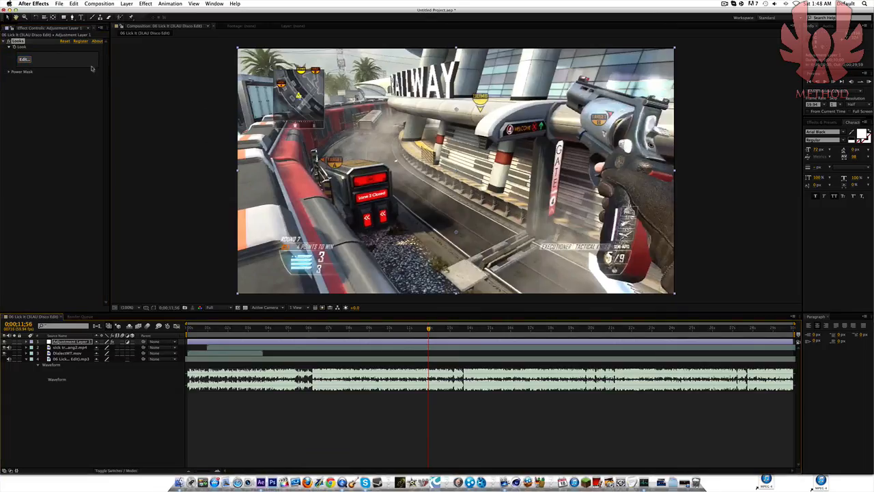
click(15, 41)
key(Delete)
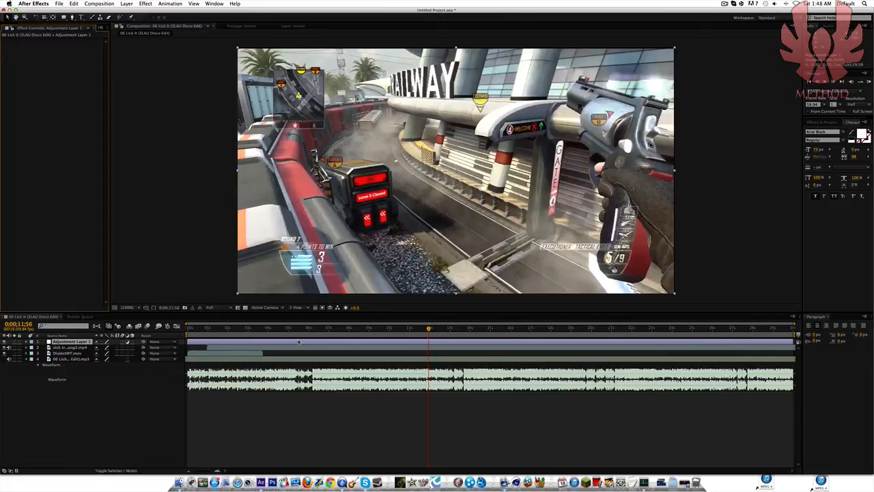
Start applying an animation preset to the adjustment layer, search for "tune" and open the editing pack for tune folder
click(170, 4)
click(192, 18)
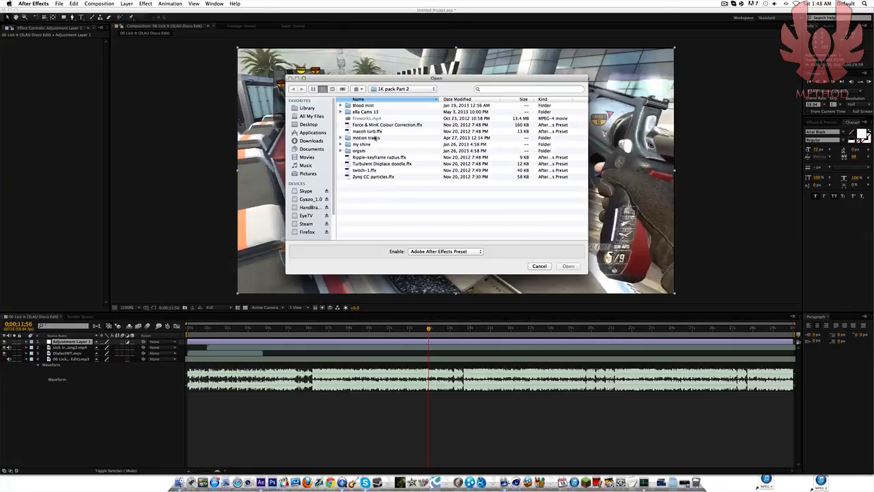
click(309, 124)
click(520, 89)
text(tune)
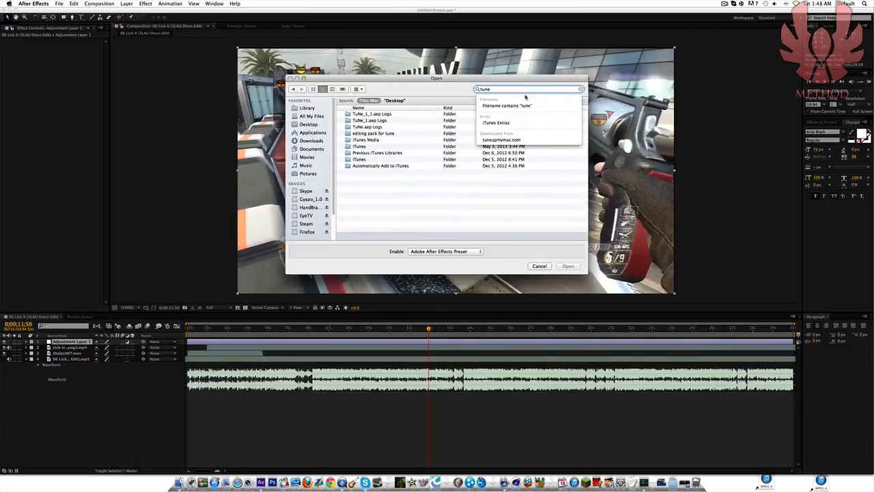
double_click(400, 134)
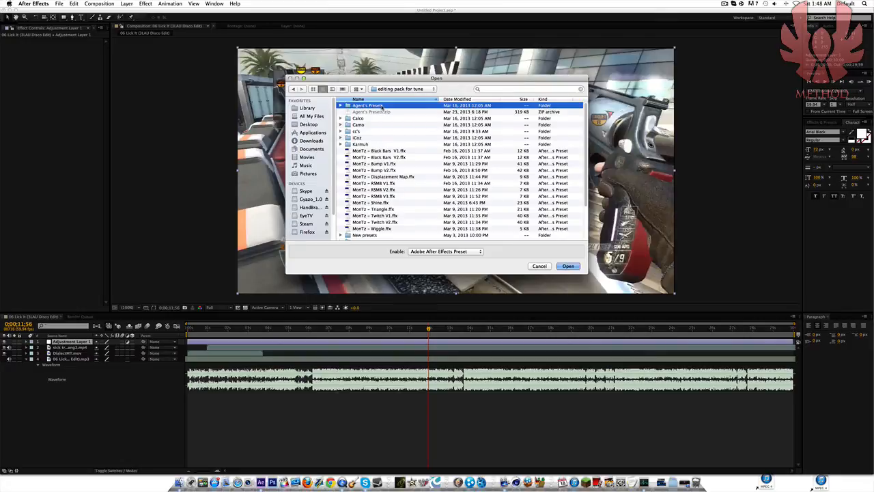
Look through the Agent's Presets and Squatts folders of the editing pack for tune for a colour correction preset
double_click(380, 107)
scroll(410, 159, down, 2)
scroll(409, 159, up, 3)
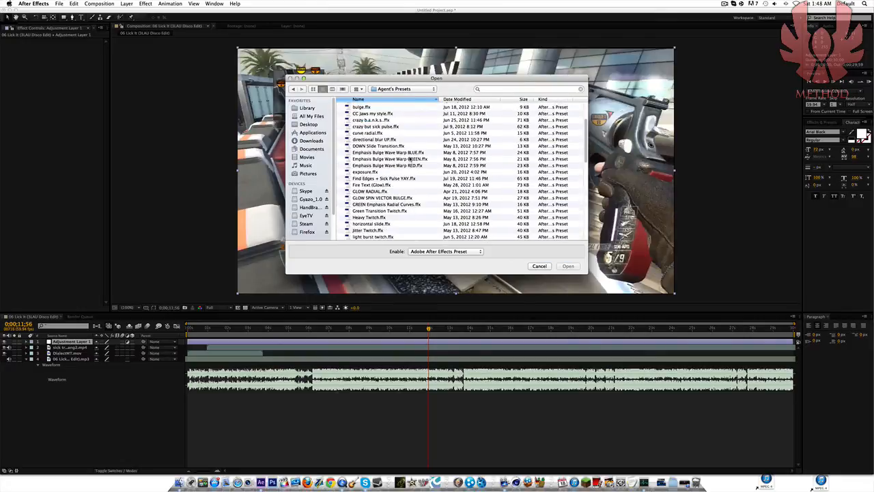
click(295, 89)
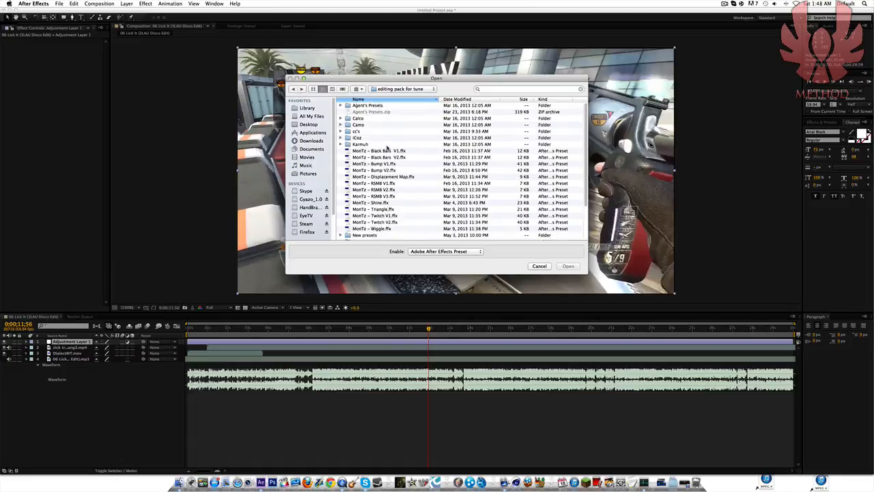
scroll(383, 205, down, 3)
double_click(369, 230)
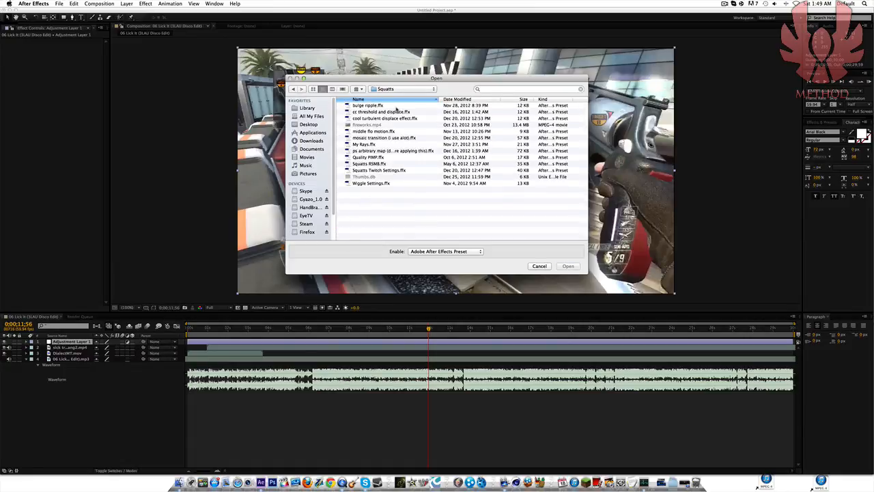
click(407, 89)
click(396, 100)
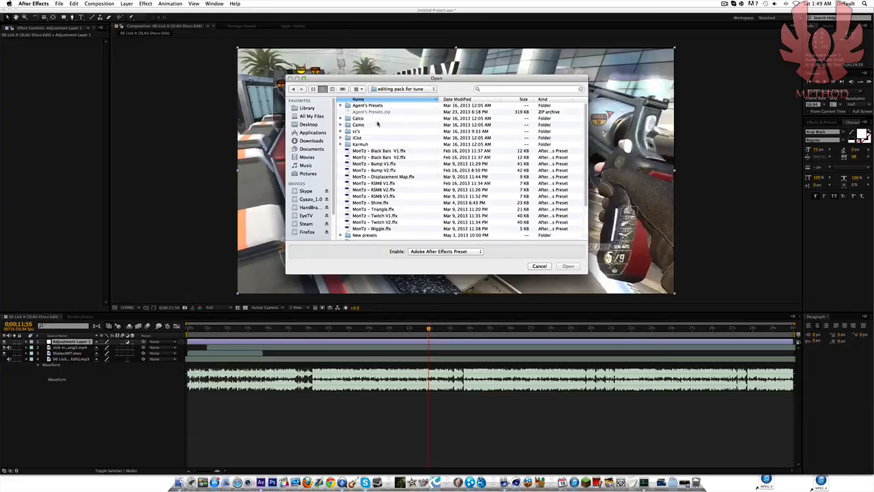
Try the Sexy preset from Camo's CC's folder on the adjustment layer and undo it
double_click(365, 124)
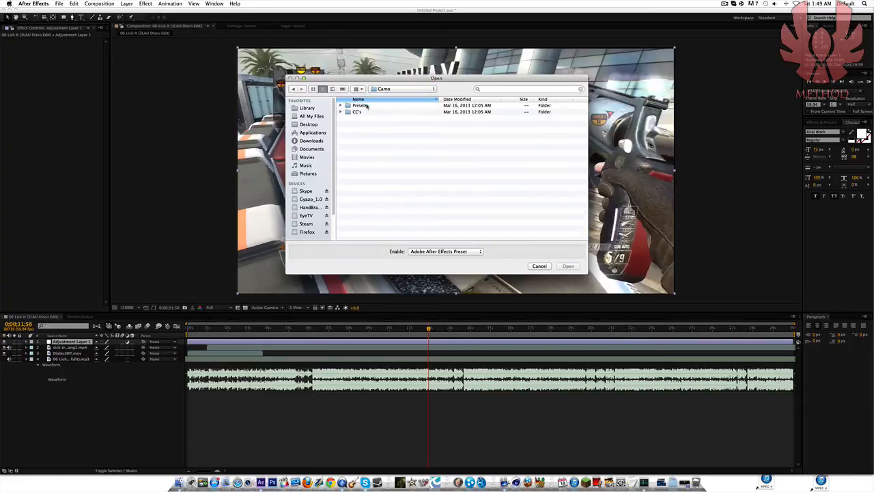
double_click(357, 112)
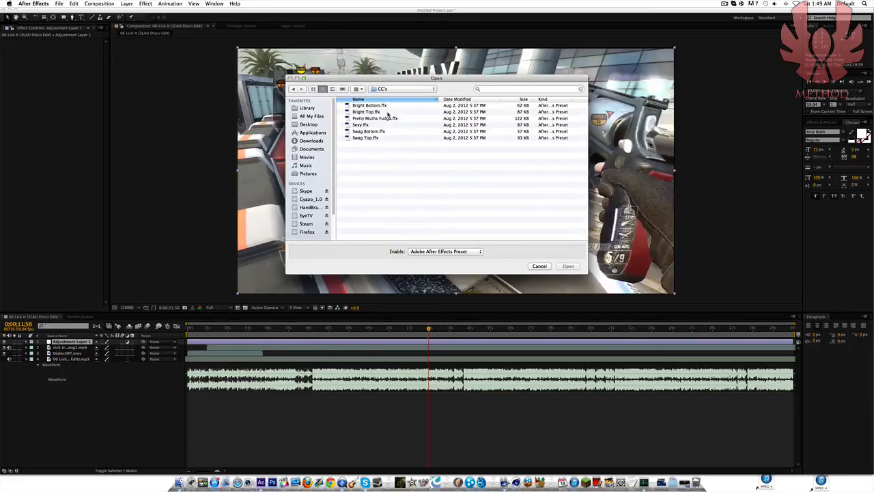
double_click(369, 125)
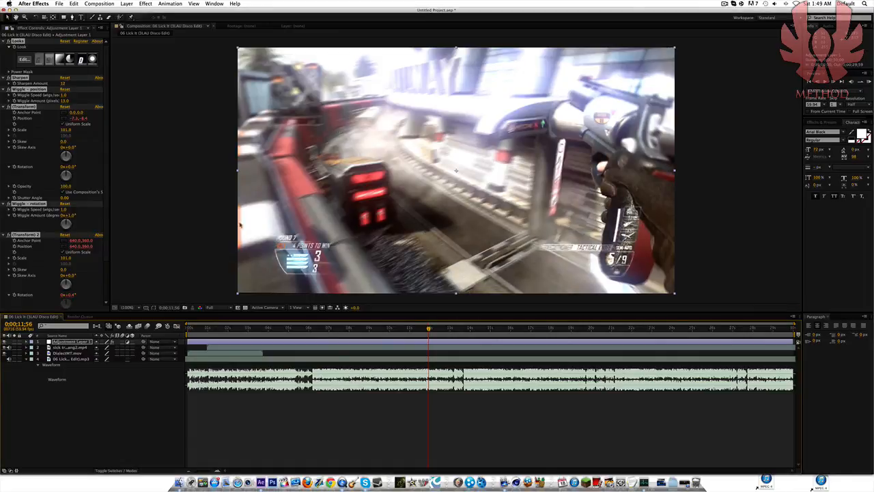
key(super+z)
Try the Swag Bottom preset on the adjustment layer and undo it
click(170, 3)
click(194, 17)
double_click(382, 132)
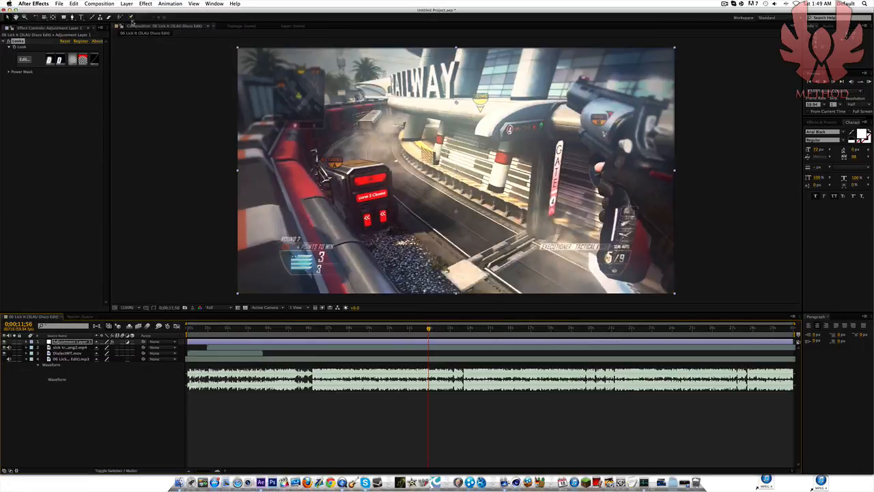
key(super+z)
Try the Swag Top preset on the adjustment layer with the Swag Bottom preset stacked on it
click(170, 3)
click(195, 17)
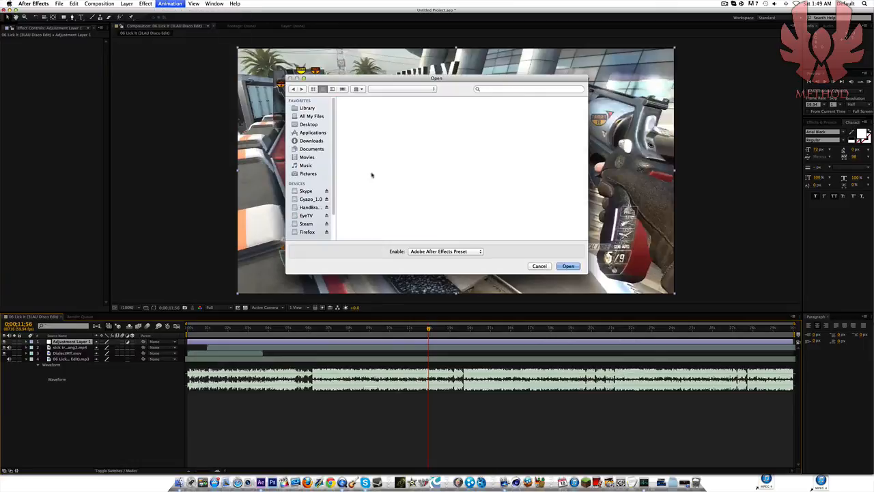
double_click(375, 139)
click(179, 4)
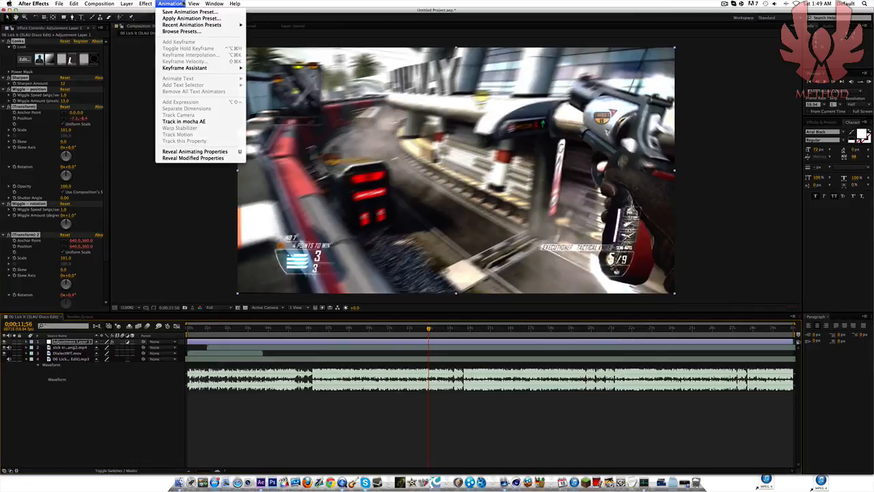
click(179, 18)
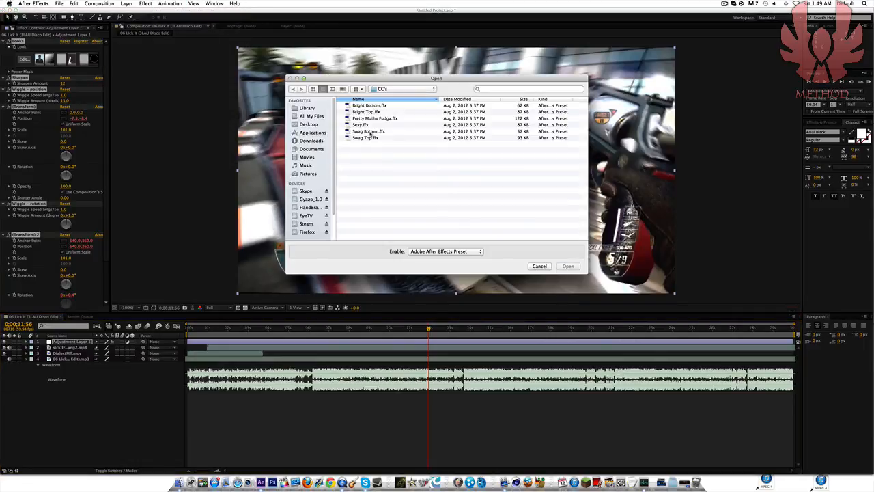
double_click(373, 133)
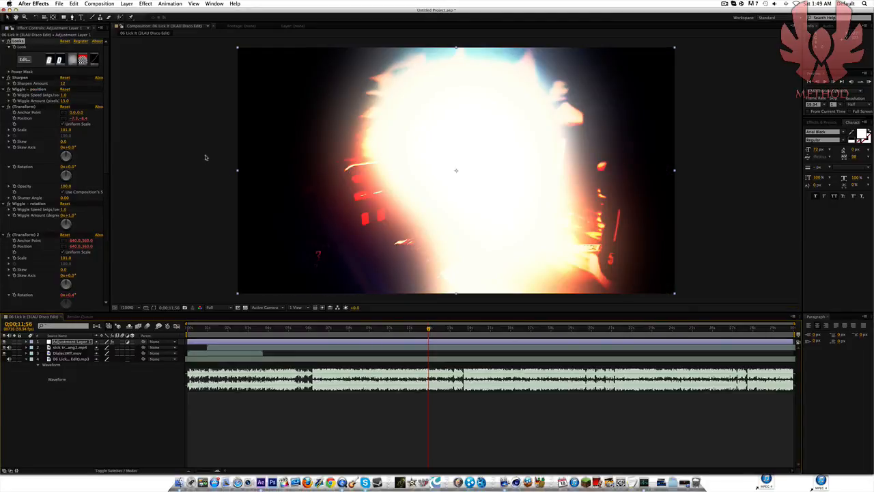
Clear the selected Looks effects from the adjustment layer and undo the clearing
key(Delete)
click(74, 4)
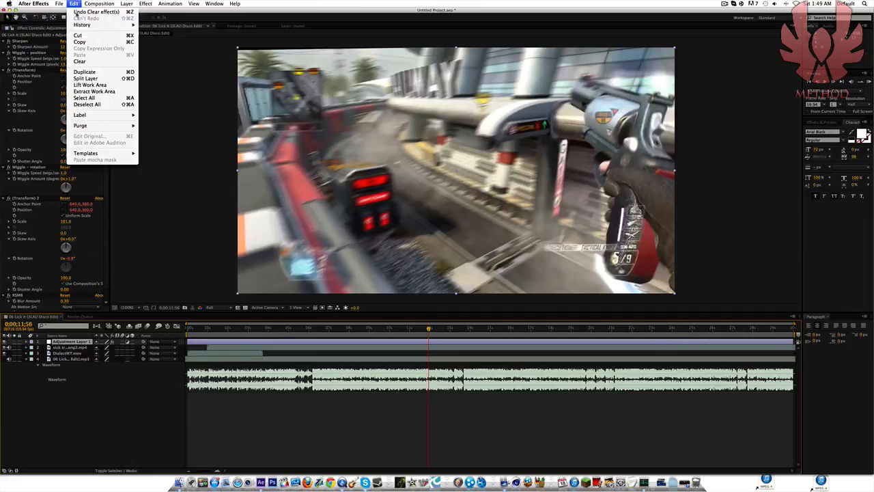
click(96, 11)
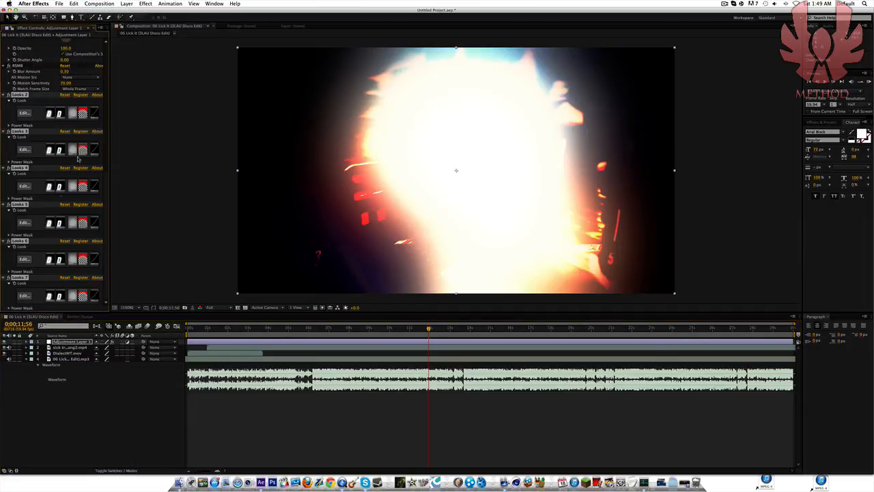
scroll(106, 135, up, 3)
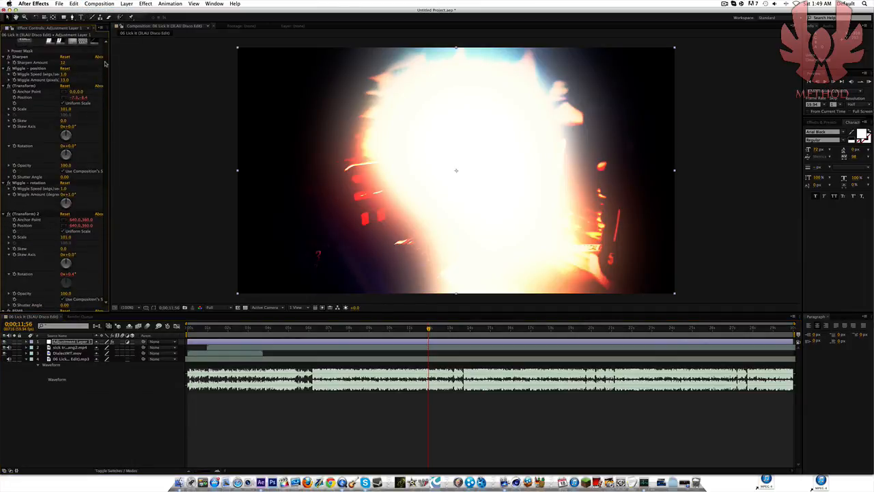
Delete the adjustment layer with the stacked presets and create a fresh adjustment layer in its place
click(279, 345)
key(Delete)
click(143, 3)
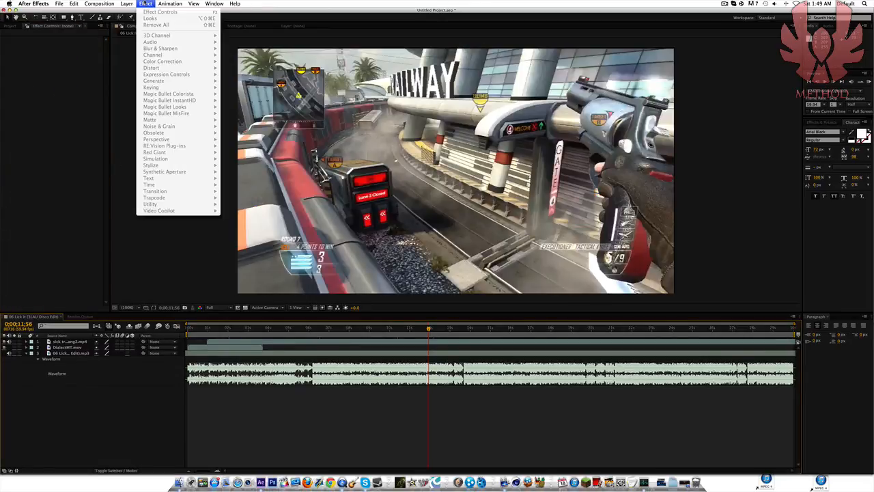
mouse_move(126, 3)
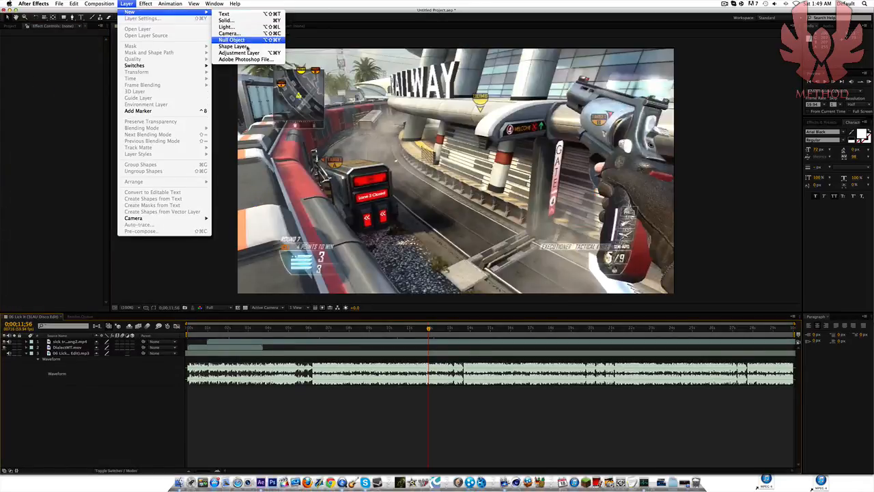
click(239, 53)
Apply the recently used Swag Top preset to the new adjustment layer and move the playhead to 0;00;05;07
click(170, 3)
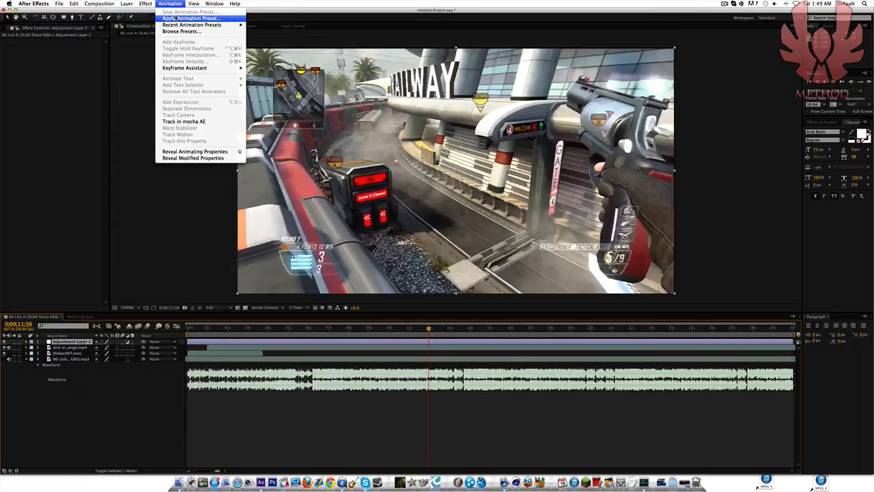
mouse_move(182, 25)
click(263, 31)
click(170, 4)
click(285, 31)
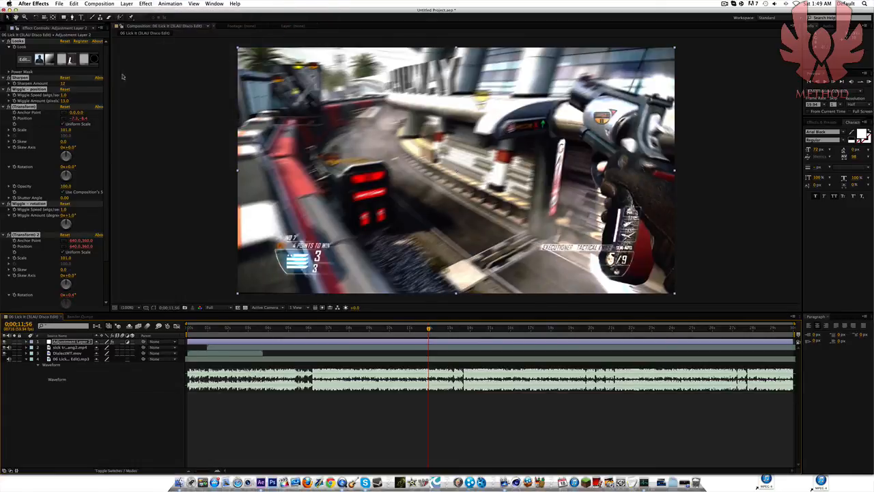
scroll(69, 80, down, 5)
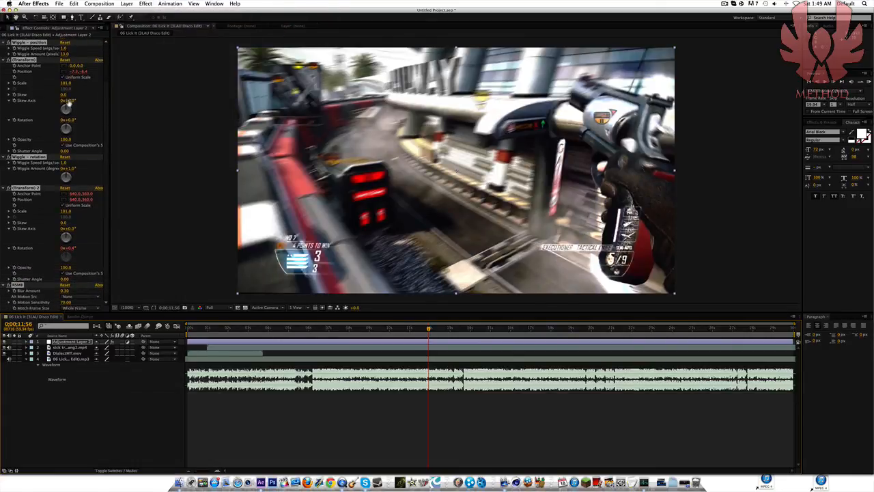
scroll(69, 104, up, 5)
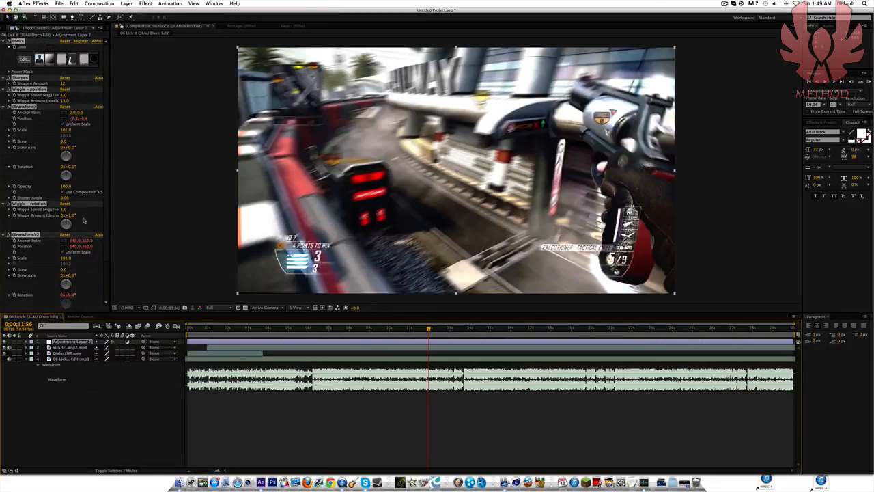
click(291, 329)
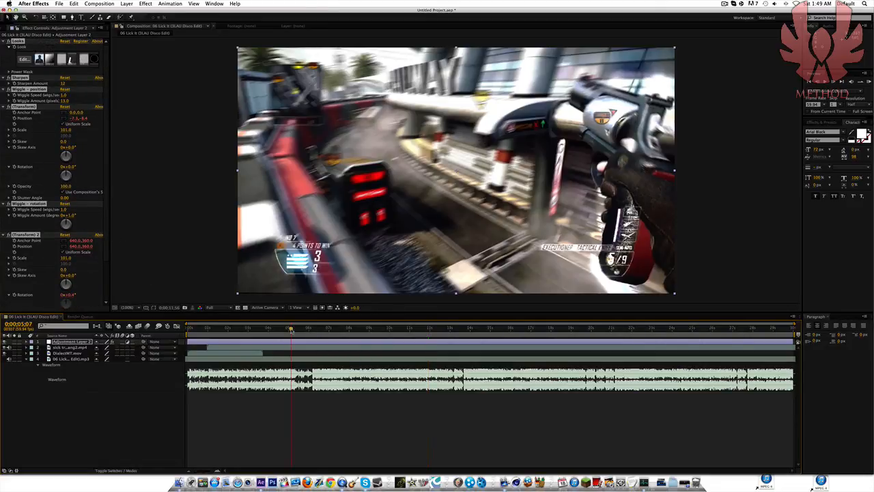
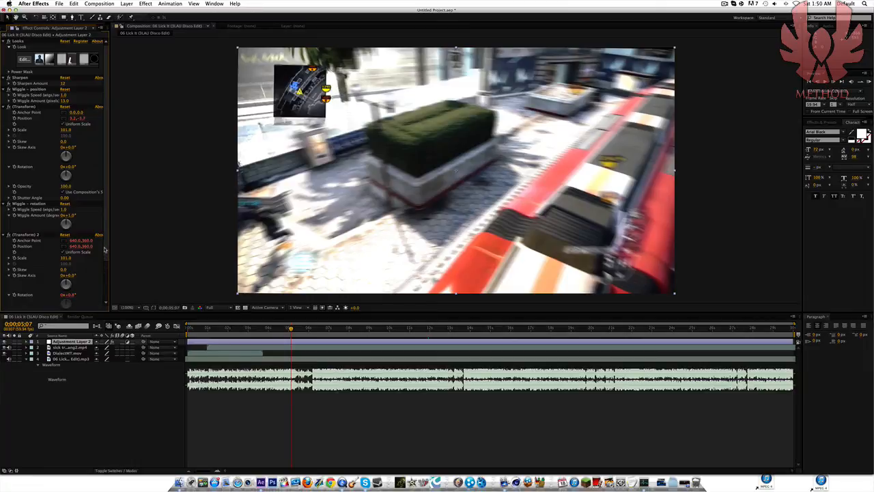
Copy the adjustment layer's effects from Wiggle - position through RSMB, leaving out Looks and Sharpen
click(24, 107)
click(26, 89)
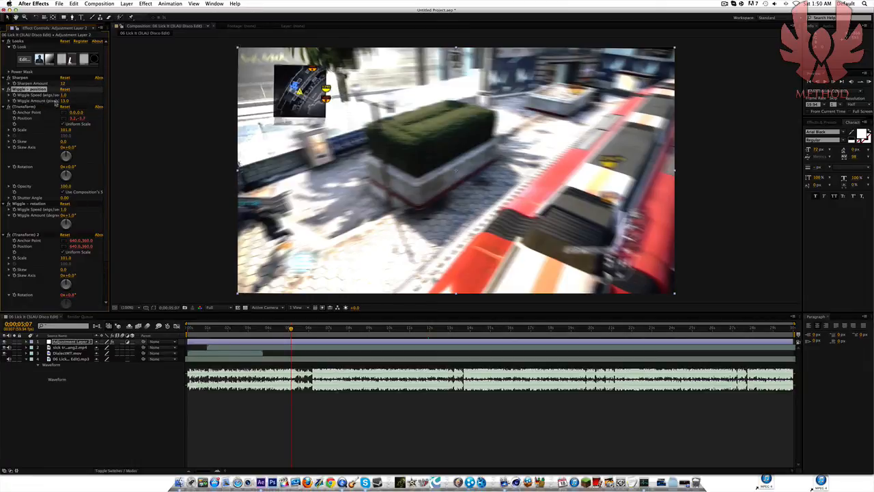
scroll(68, 128, down, 3)
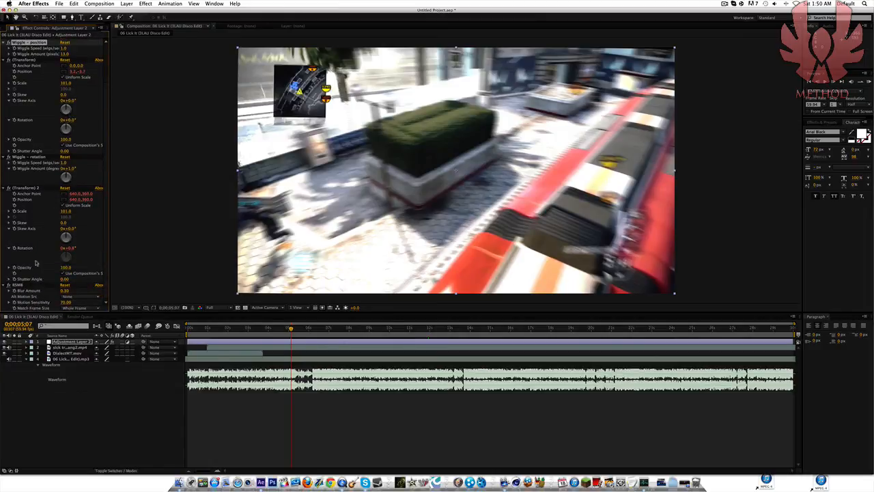
shift+click(17, 284)
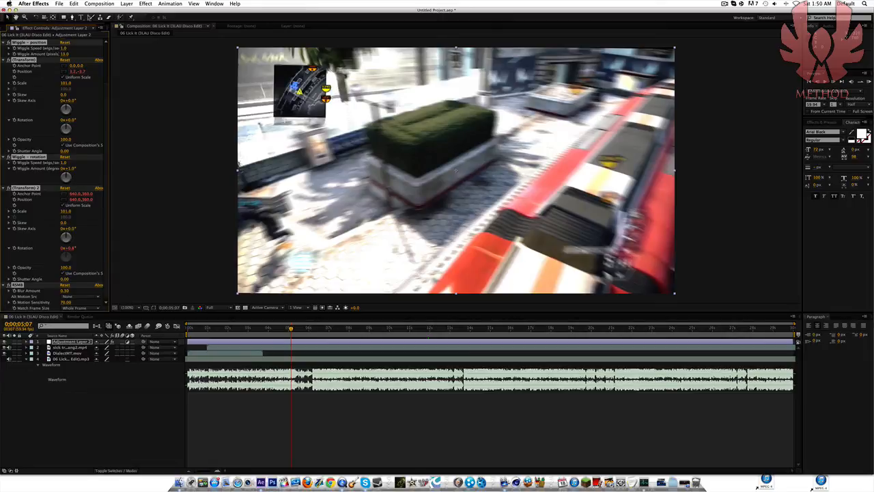
click(73, 4)
Create a new 1280 x 720, 59.94 fps, 30-second composition named Final
mouse_move(99, 3)
click(109, 23)
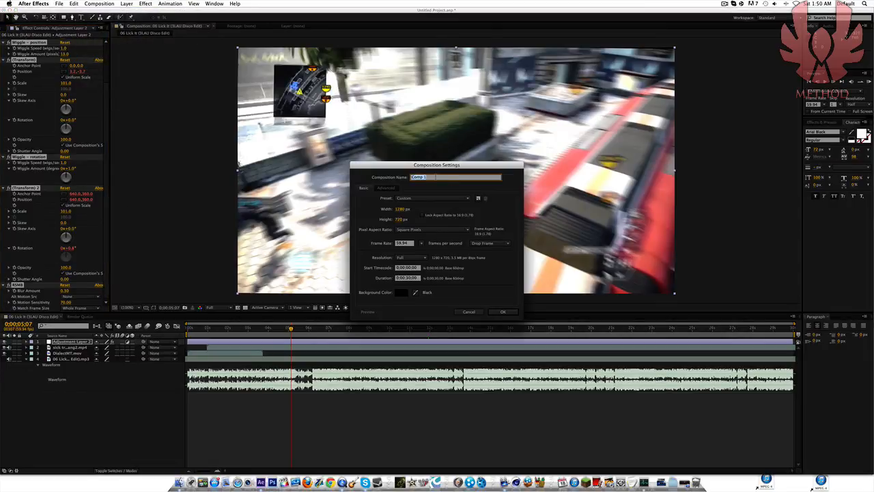
text(Final)
key(Return)
Add an adjustment layer to the Final composition and paste the copied wiggle, transform and RSMB effects onto it
click(103, 3)
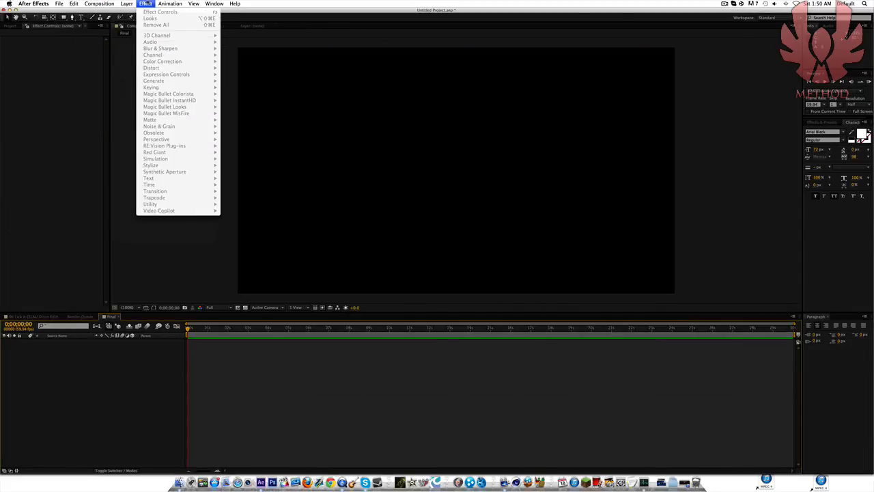
mouse_move(131, 11)
click(247, 53)
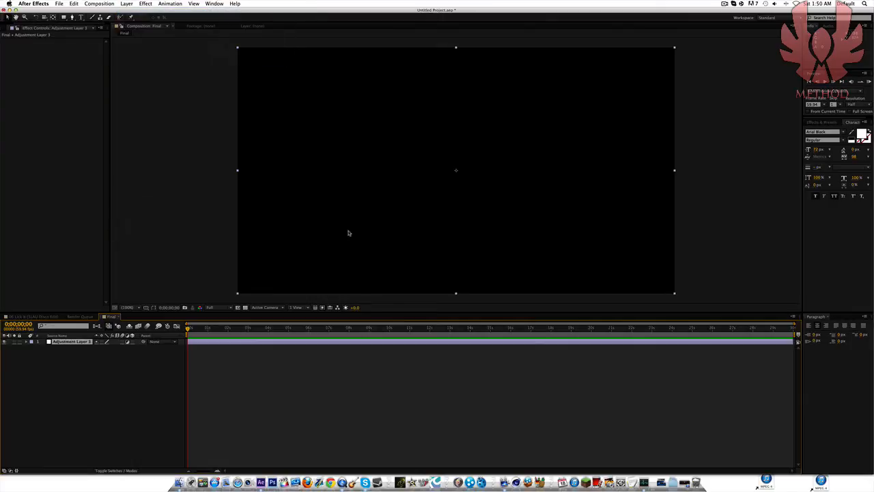
key(super+v)
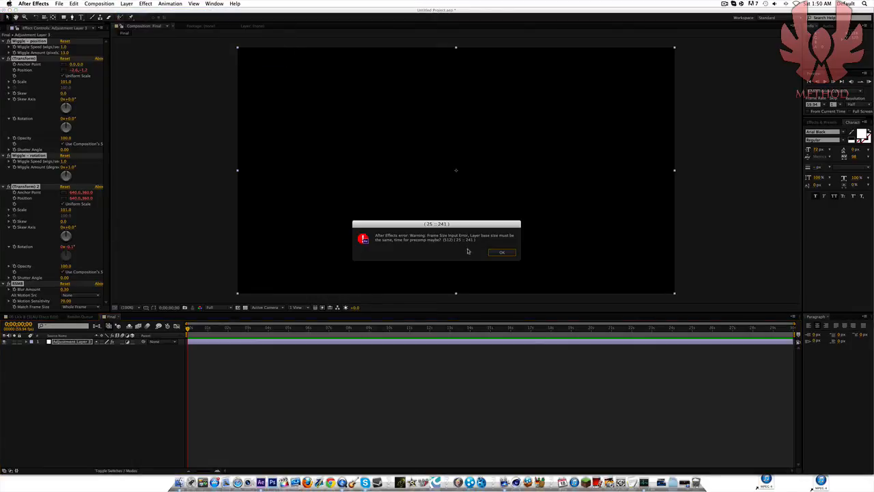
click(501, 252)
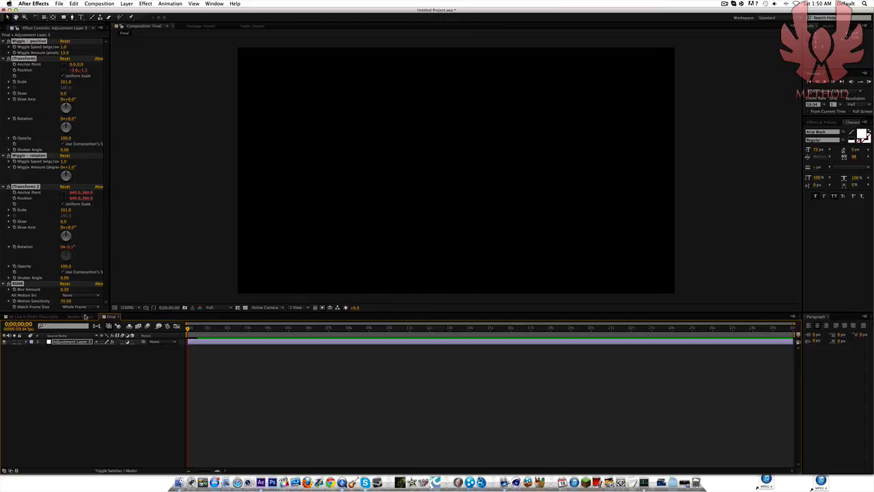
Delete the wiggle, transform and RSMB effects from the adjustment layer in the 06 Lick It composition and reopen Final
click(37, 316)
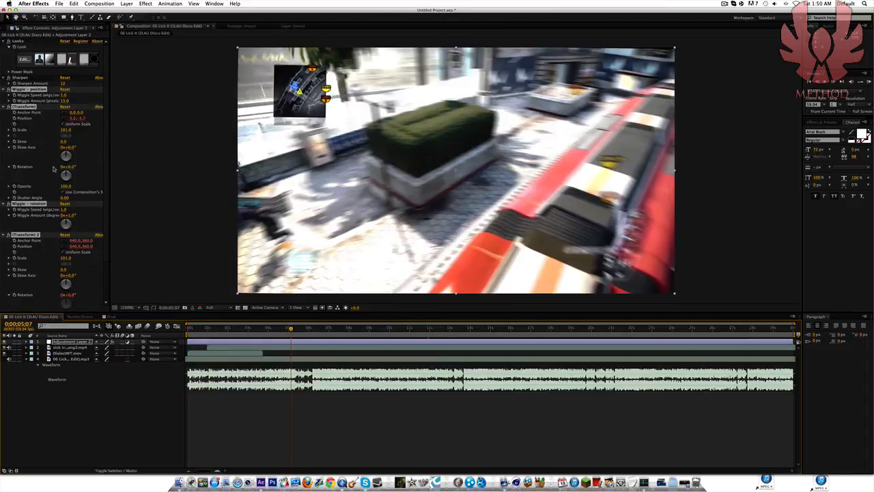
key(Delete)
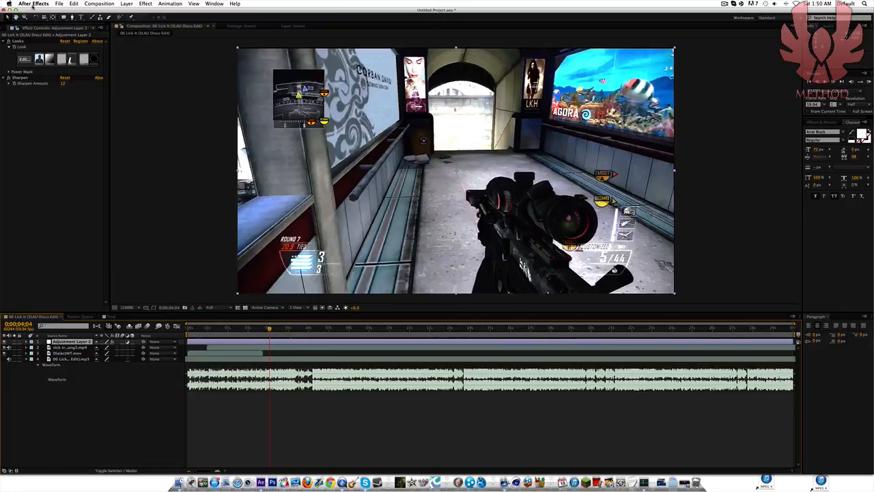
click(4, 27)
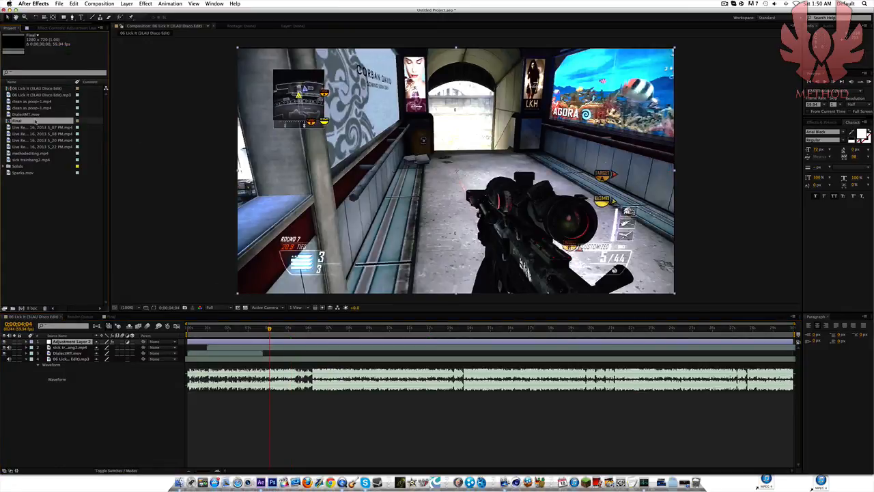
double_click(82, 120)
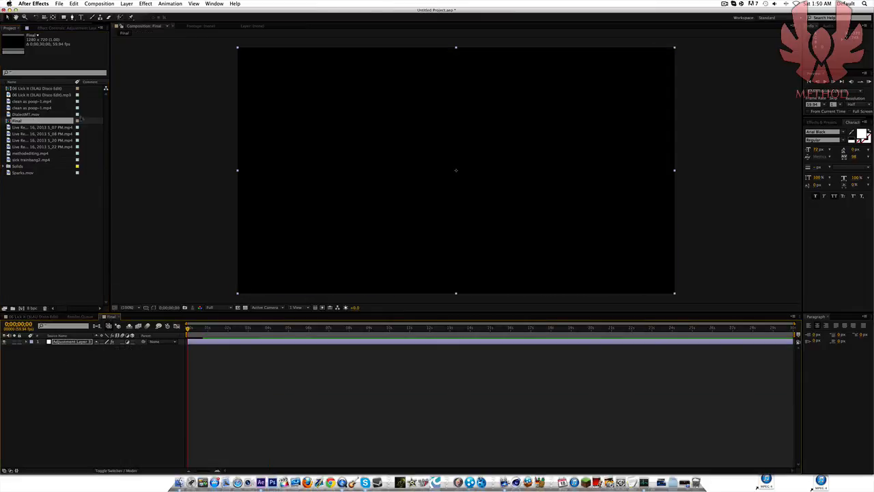
Add the 06 Lick It composition to the Final composition beneath the adjustment layer and check the frame at 0;00;04;36
drag(36, 88, 123, 350)
click(280, 333)
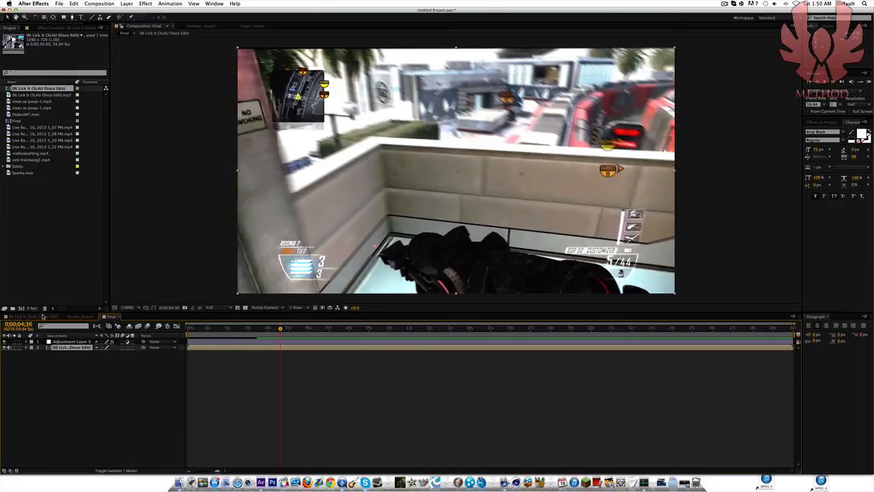
Delete the sick trainbang2.mp4 clip from the 06 Lick It composition and play back the DialectMT.mov intro
click(42, 316)
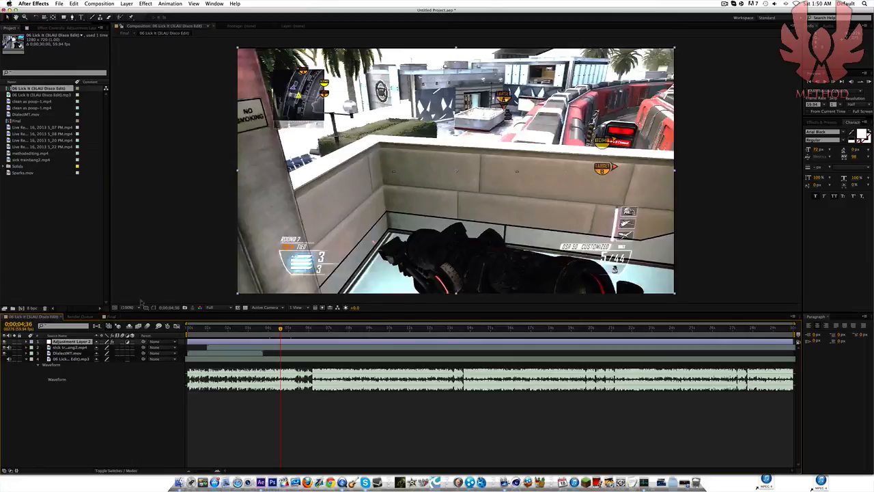
click(272, 349)
key(Delete)
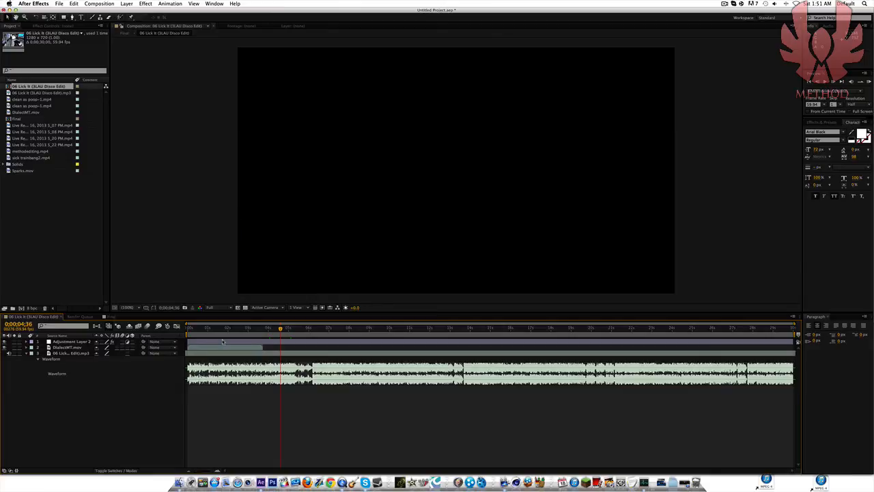
click(225, 332)
key(space)
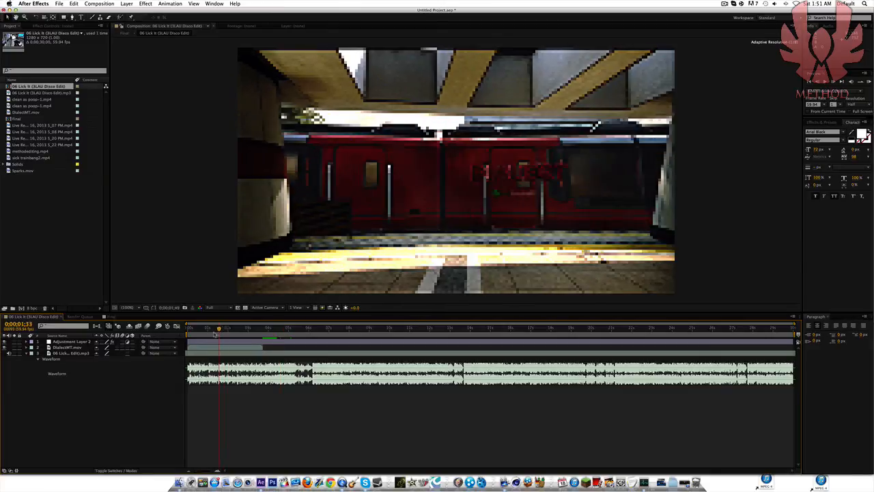
key(space)
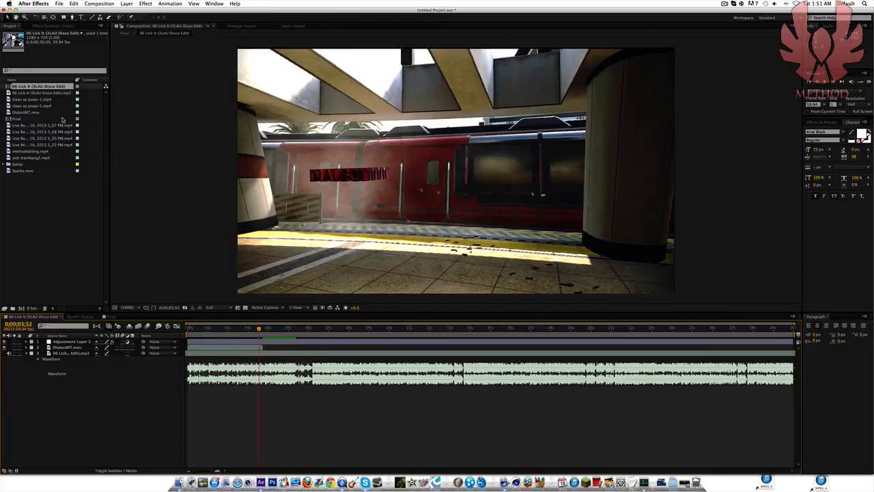
Open the May 16, 2013 5_07 PM and 5_08 PM recordings to examine their footage
click(58, 125)
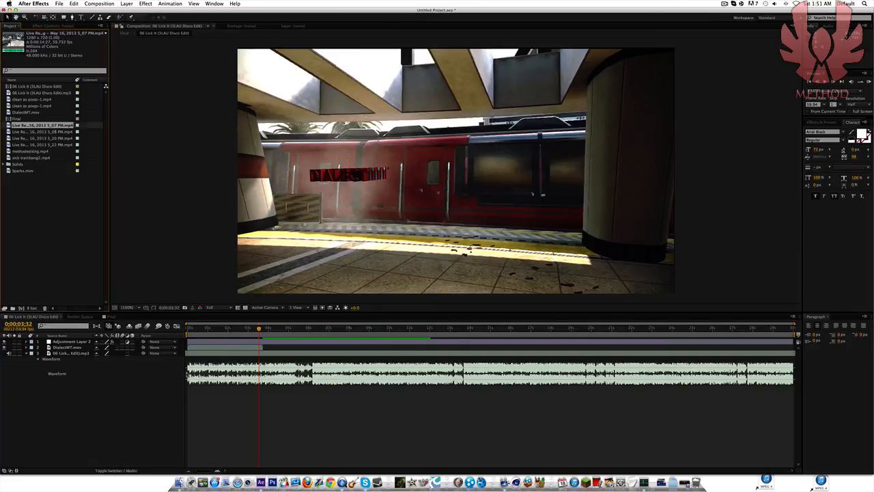
double_click(60, 125)
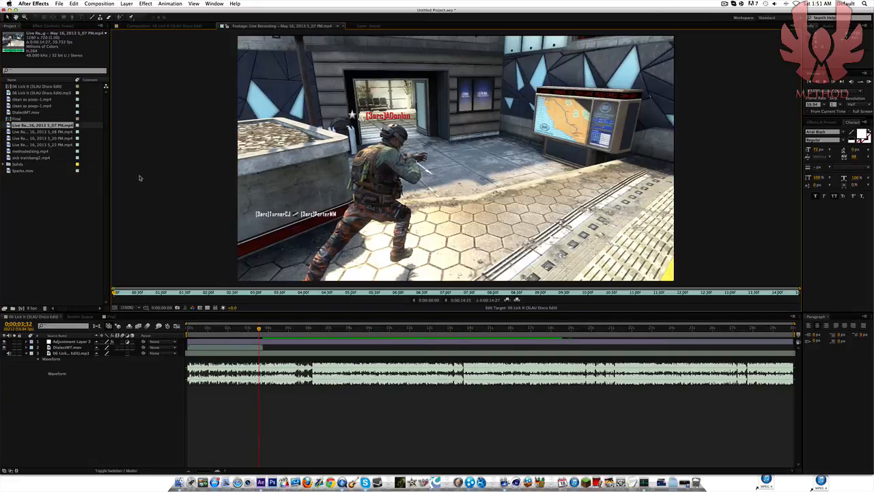
drag(158, 294, 523, 296)
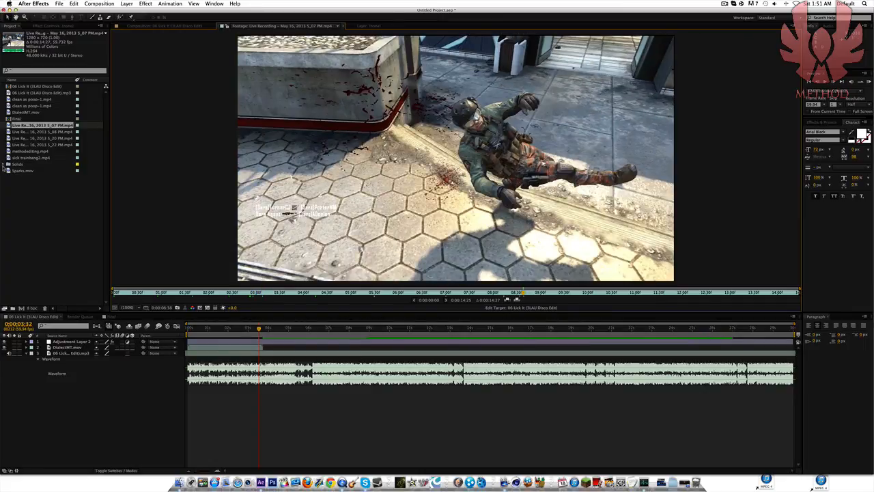
click(42, 132)
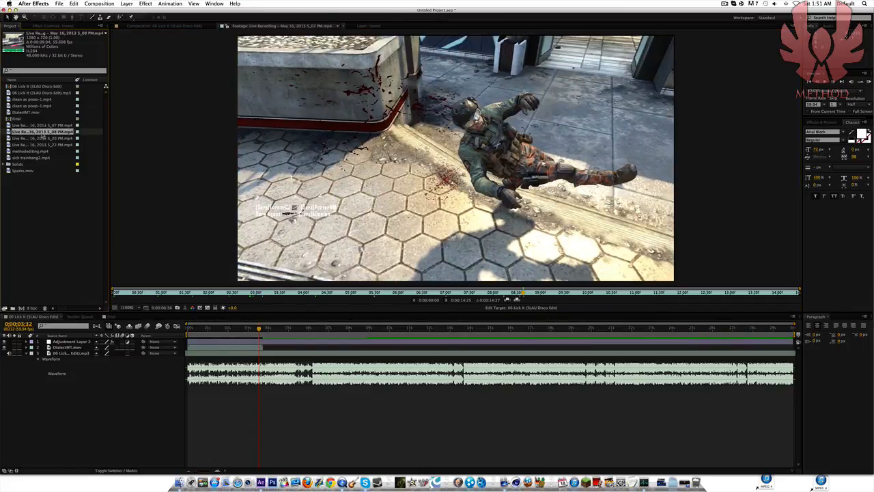
double_click(42, 132)
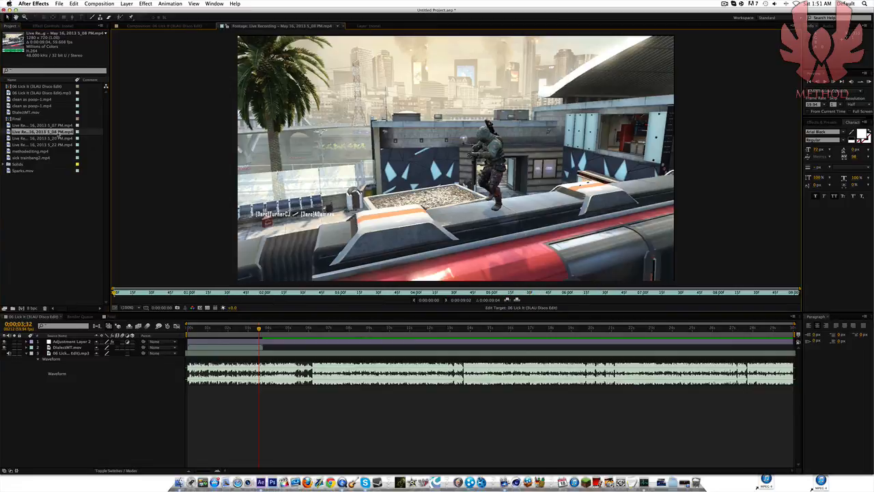
Add the 5_08 PM recording below the adjustment layer in 06 Lick It, trim its start and place it just after the DialectMT.mov clip
click(188, 26)
drag(49, 136, 254, 349)
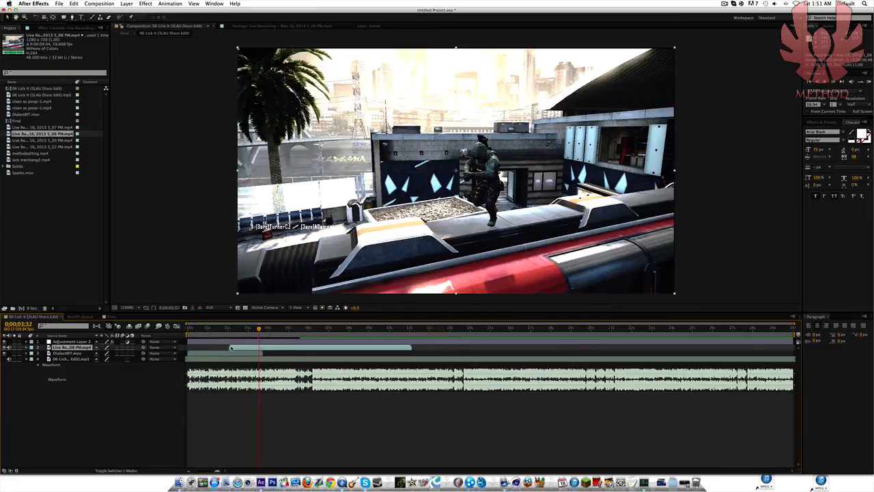
key(alt+bracketleft)
drag(274, 350, 292, 351)
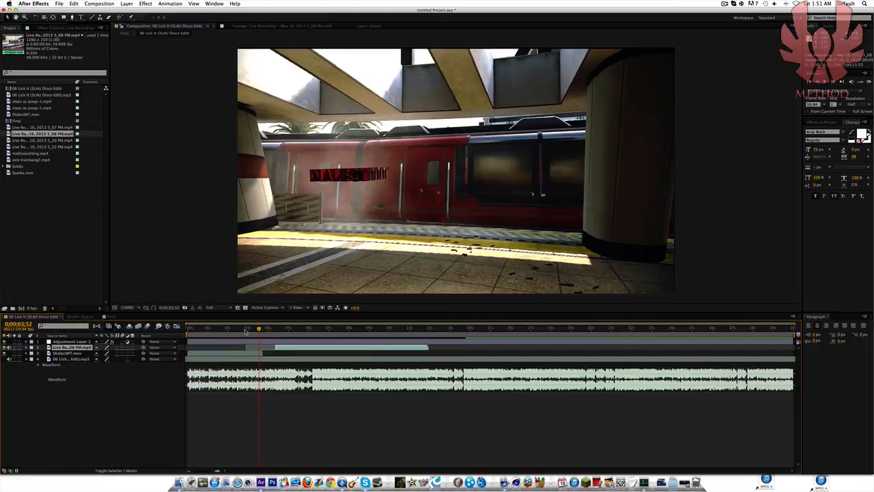
Shift the music track about 2 seconds later in the 06 Lick It composition and scrub through the opening
drag(253, 331, 249, 331)
drag(296, 360, 337, 362)
drag(250, 331, 178, 335)
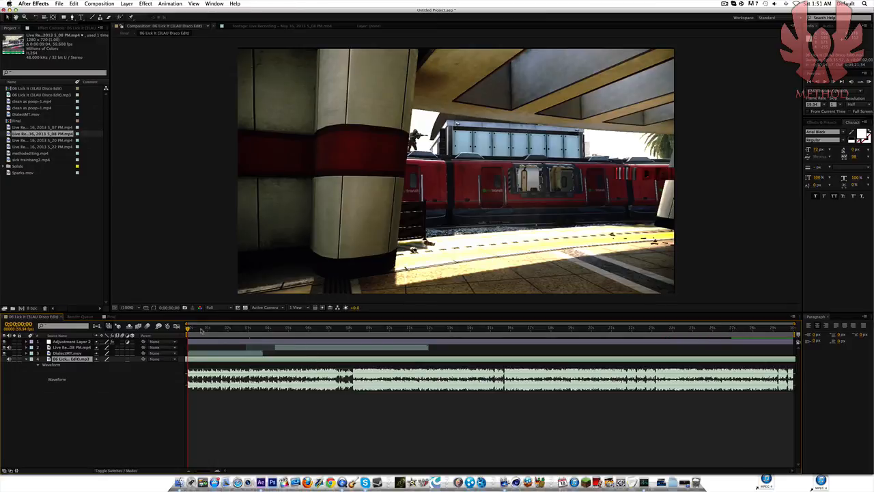
drag(220, 330, 184, 328)
drag(203, 331, 185, 334)
Reveal DialectMT.mov's scale, rotation and opacity, and add scale and rotation keyframes at 0;00;01;55
click(227, 349)
click(225, 353)
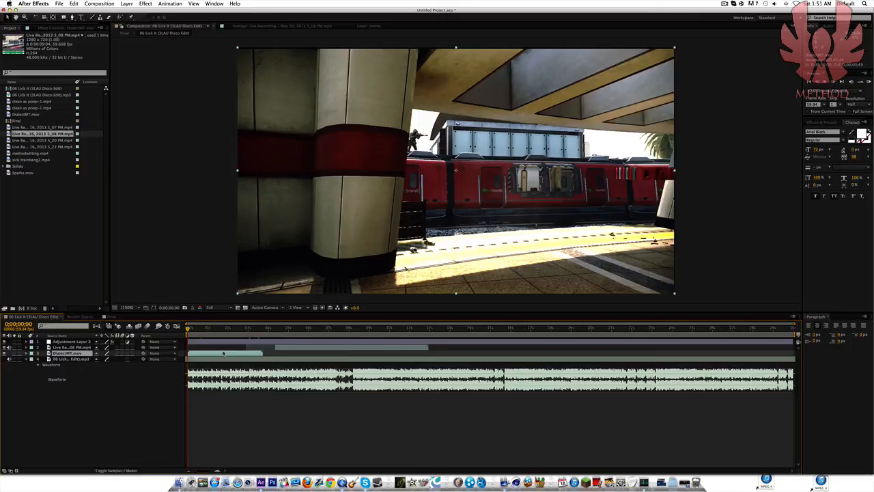
key(s)
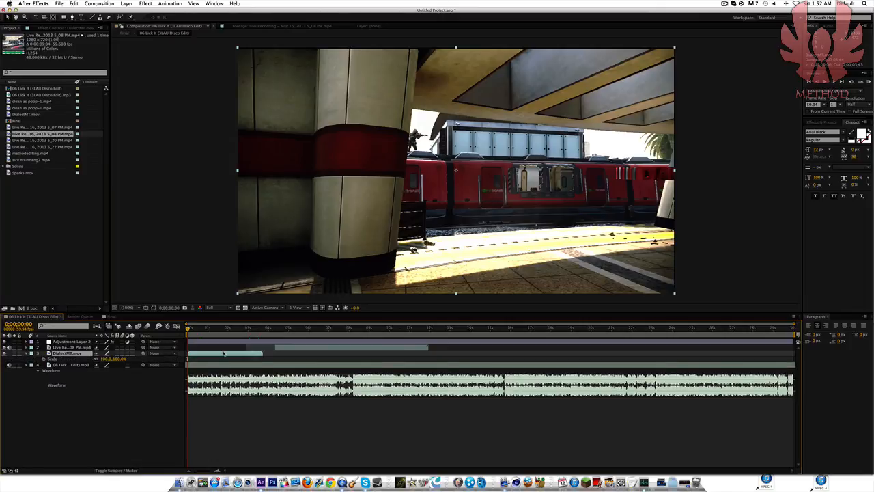
key(shift+r)
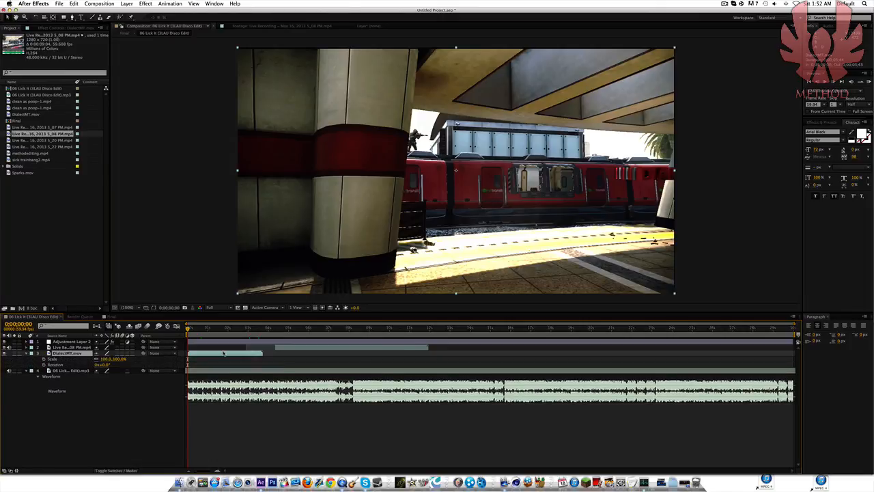
key(shift+t)
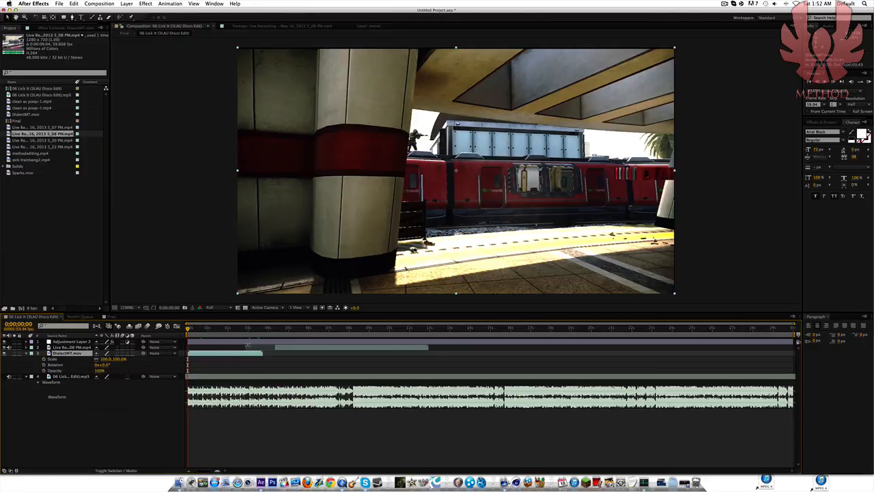
drag(219, 329, 226, 329)
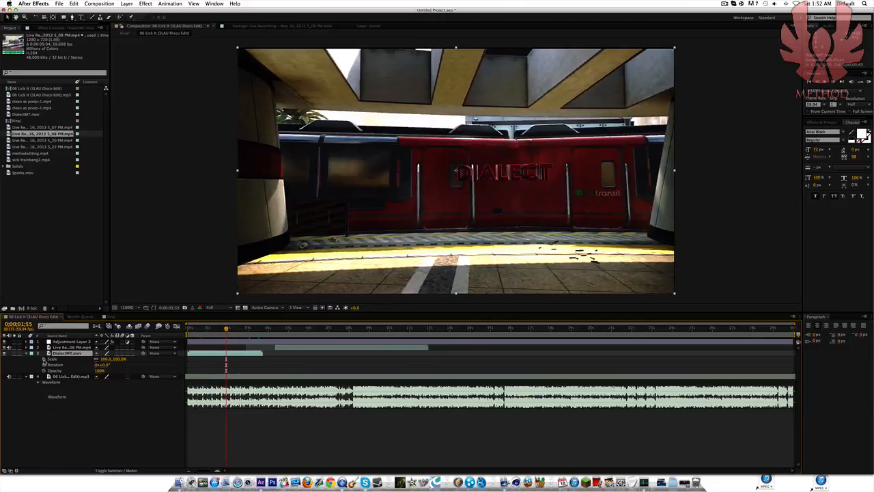
click(43, 365)
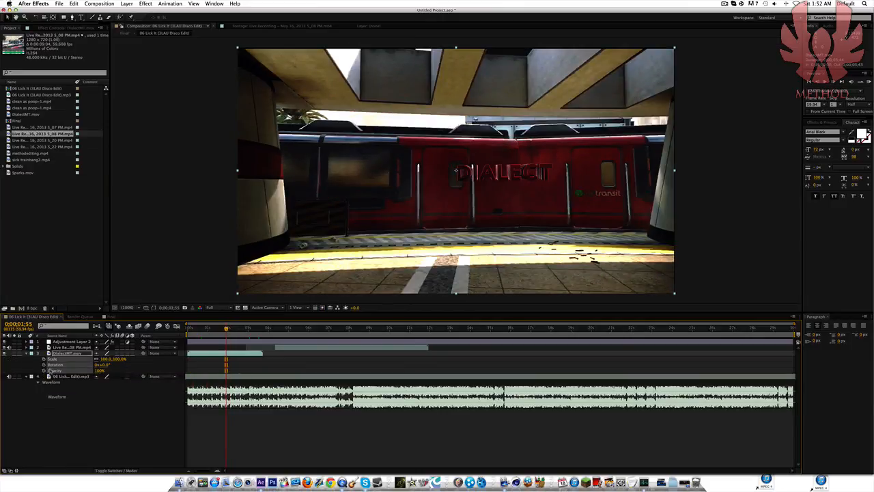
click(60, 366)
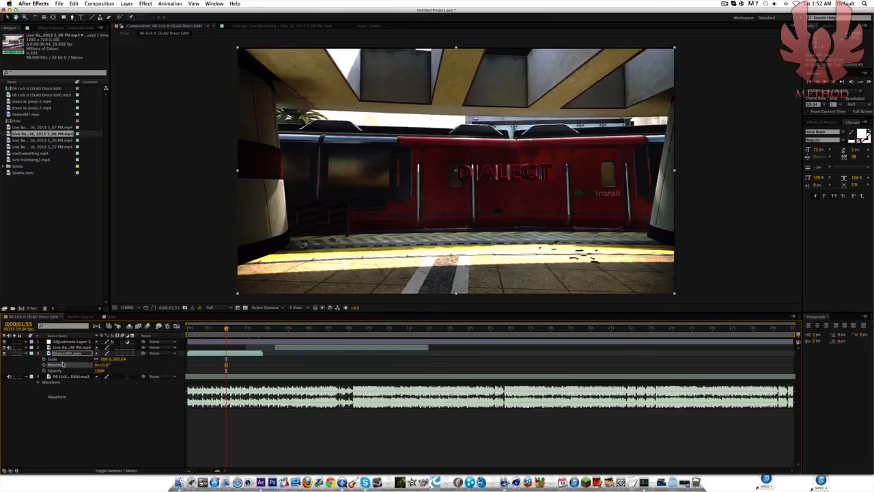
shift+click(51, 360)
click(44, 360)
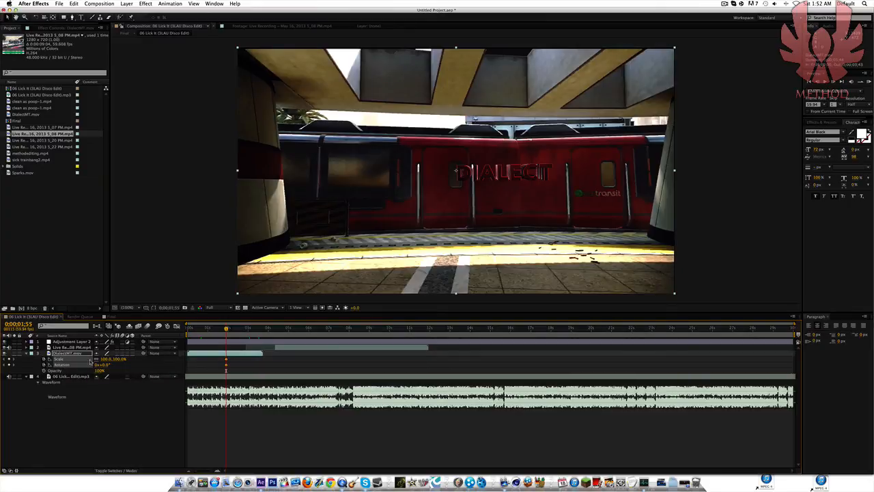
Keyframe DialectMT.mov at 0;00;00;00 with a scale of 125% and a rotation of 8°
drag(219, 330, 185, 334)
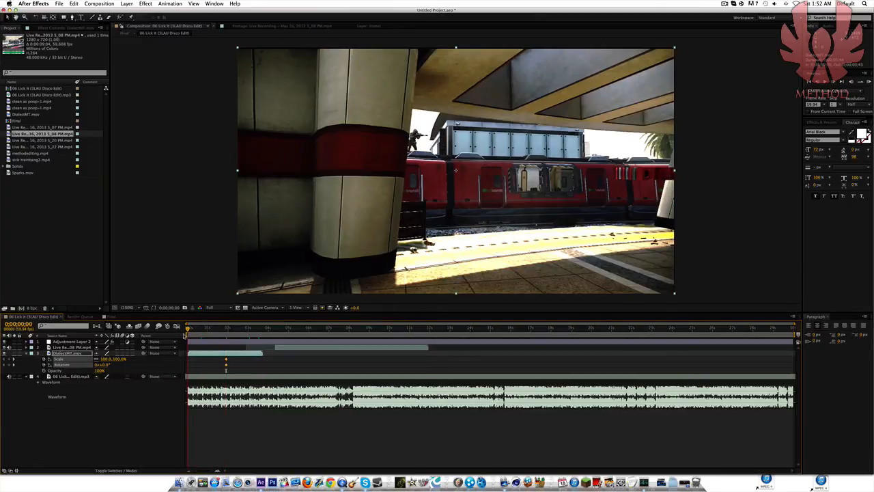
click(119, 359)
text(120)
key(Return)
drag(104, 365, 106, 365)
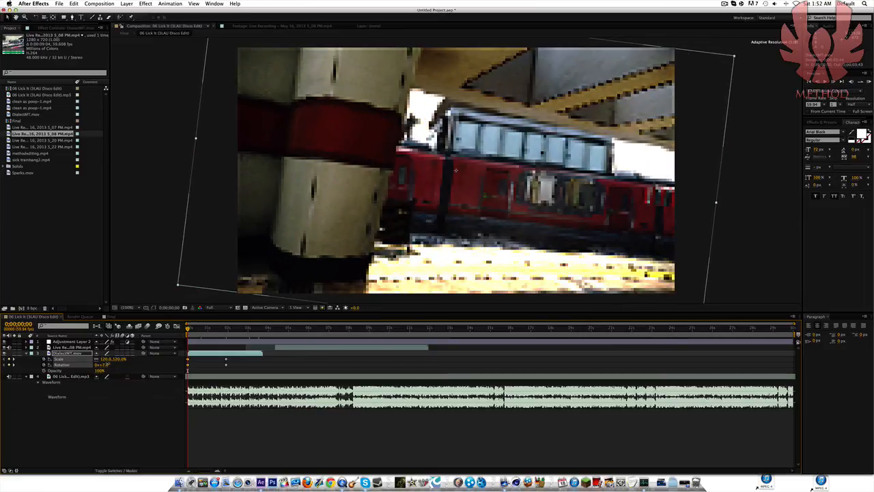
click(120, 360)
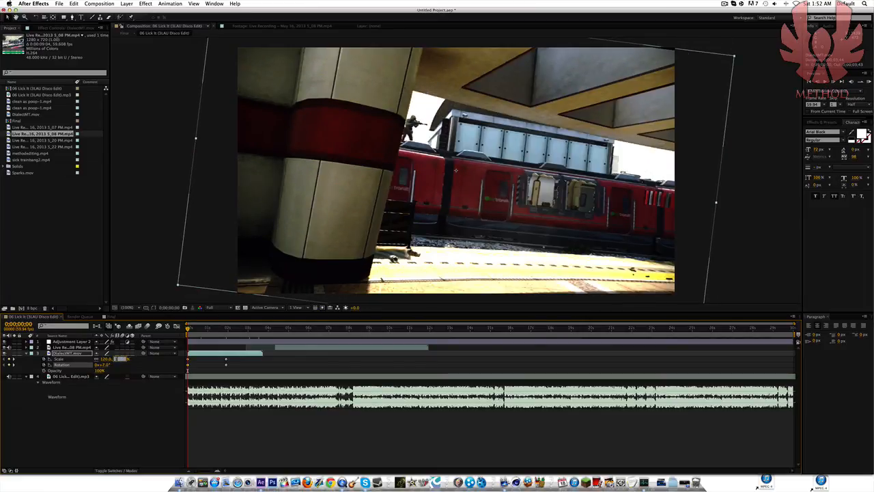
text(125)
key(Return)
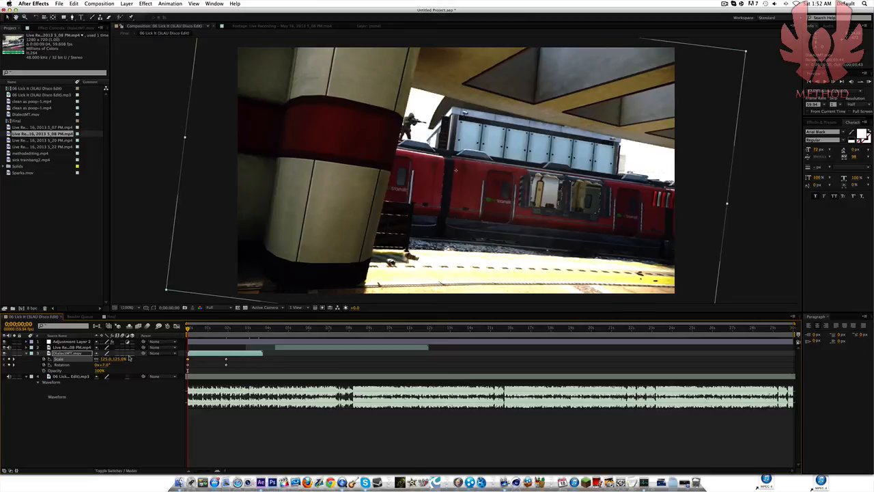
click(105, 365)
text(8)
key(Return)
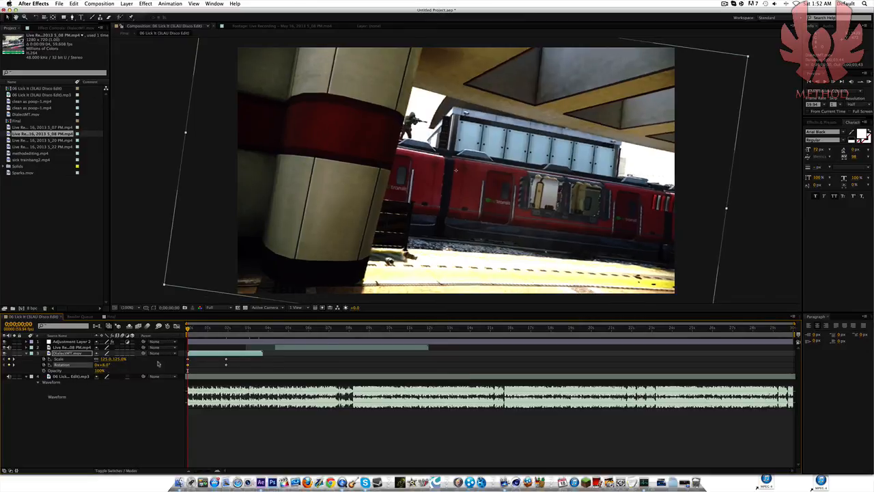
Keyframe DialectMT.mov at 0;00;03;38 with a rotation of -8° and a scale of 125%
drag(208, 332, 264, 335)
click(103, 365)
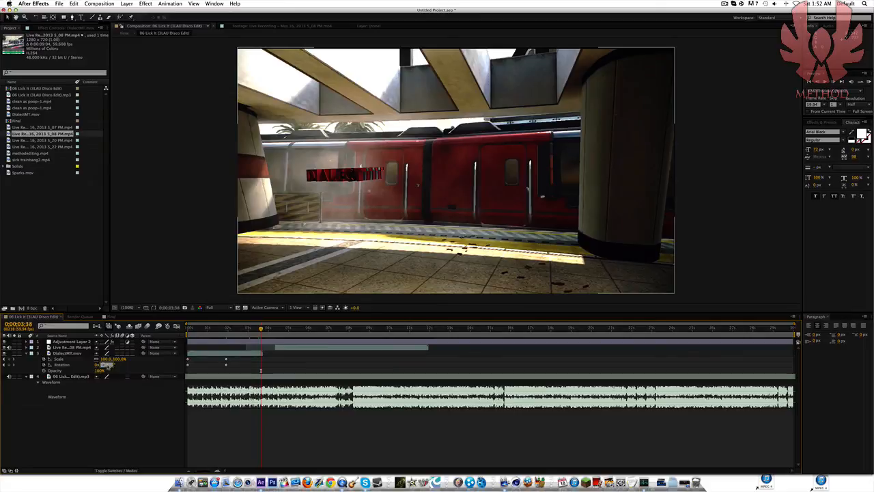
text(-8)
key(Return)
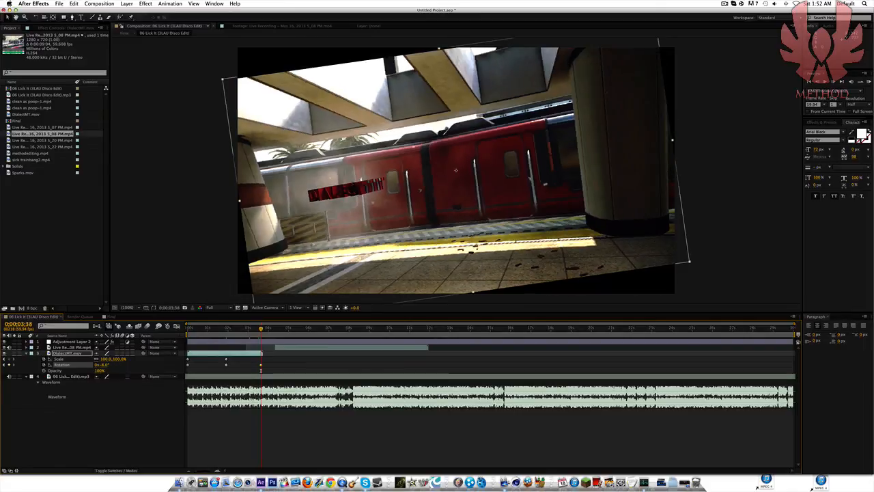
click(121, 360)
text(125)
key(Return)
Move the 5_08 PM recording beneath the DialectMT.mov layer and shift it to start at 0;00;03;19
mouse_move(261, 330)
mouse_down()
mouse_move(207, 334)
mouse_move(255, 336)
mouse_move(228, 336)
mouse_move(246, 337)
mouse_up()
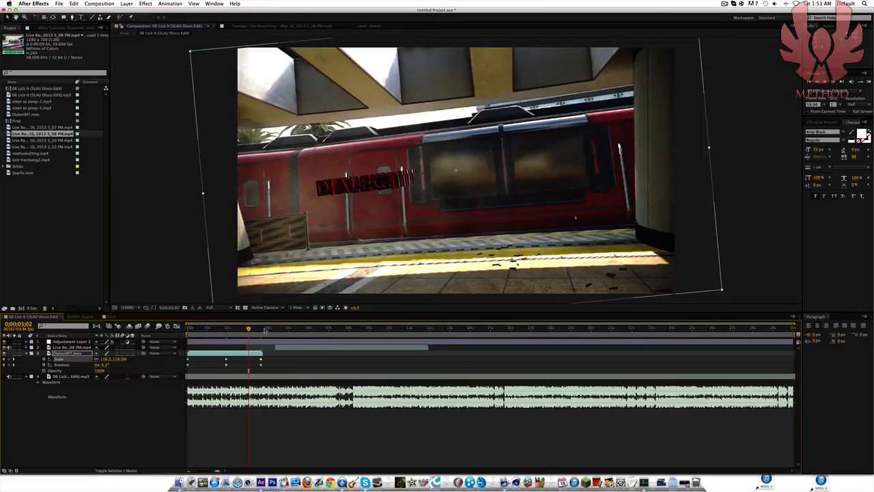
click(286, 349)
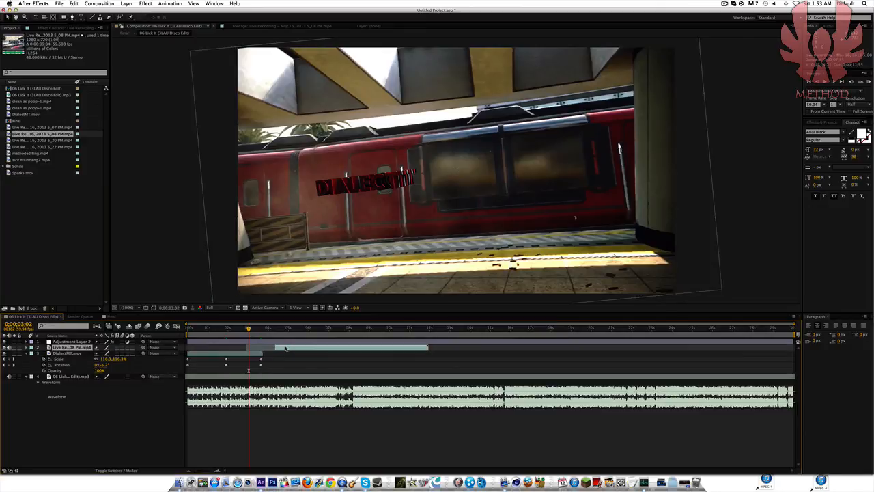
drag(249, 330, 254, 332)
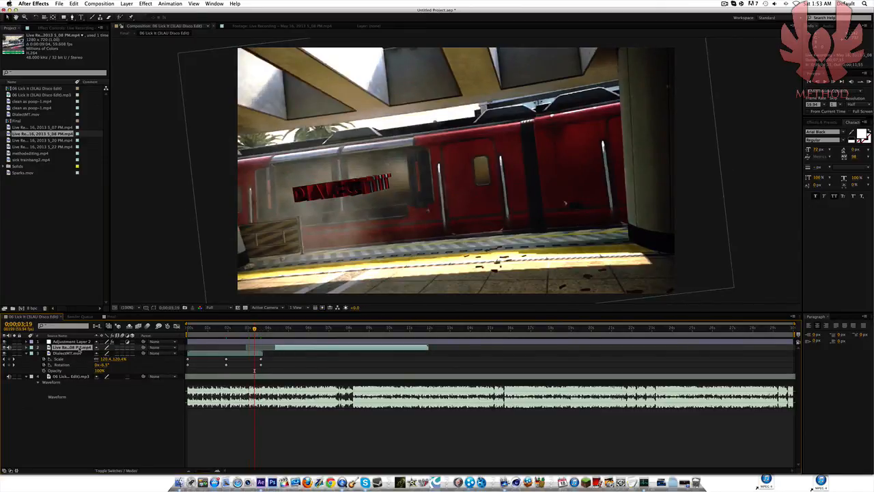
drag(79, 348, 81, 373)
drag(299, 375, 280, 373)
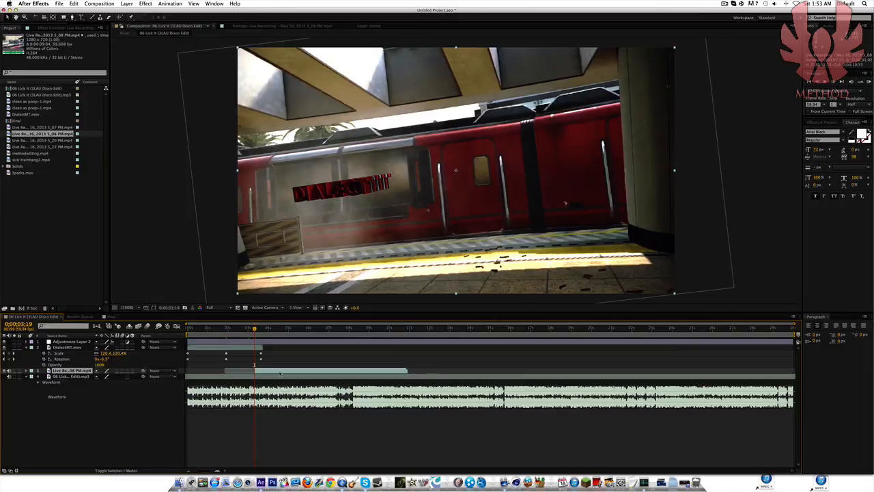
Add a new adjustment layer beneath Adjustment Layer 2 and place it as a short segment starting at 0;00;03;19
click(99, 3)
mouse_move(126, 4)
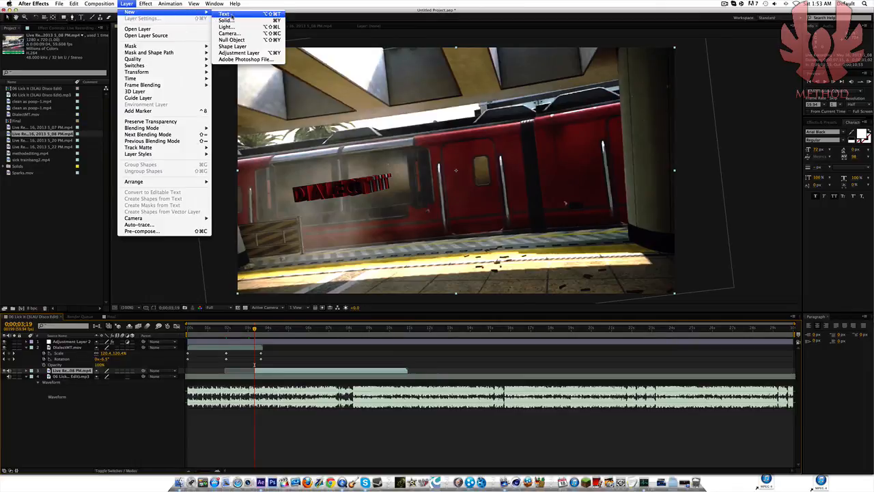
click(238, 53)
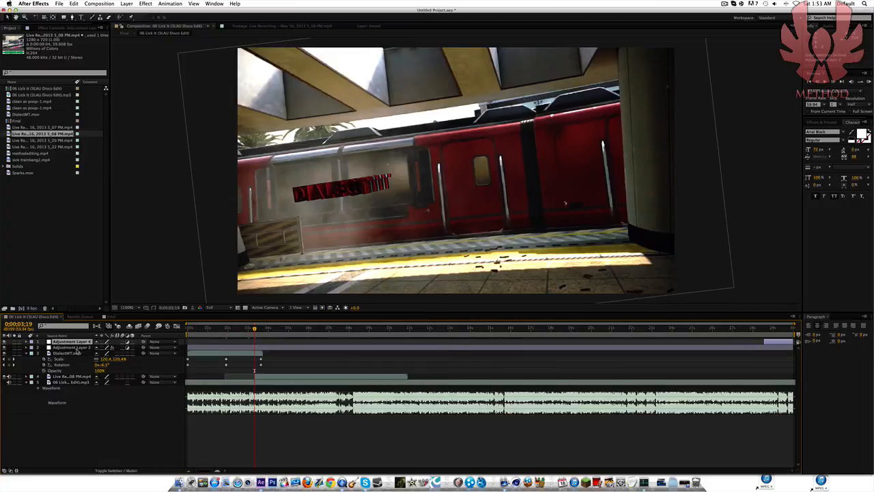
drag(77, 351, 78, 351)
drag(785, 349, 281, 355)
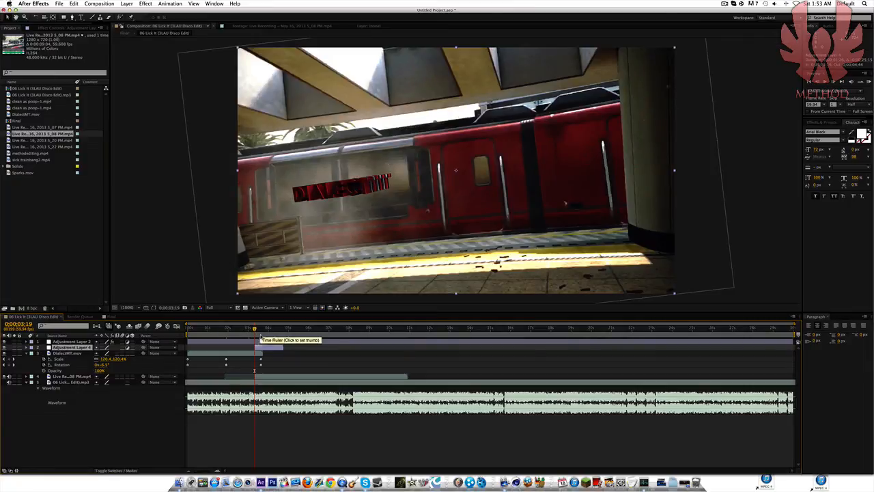
Split the DialectMT.mov layer at 0;00;03;19 into two layers
click(259, 354)
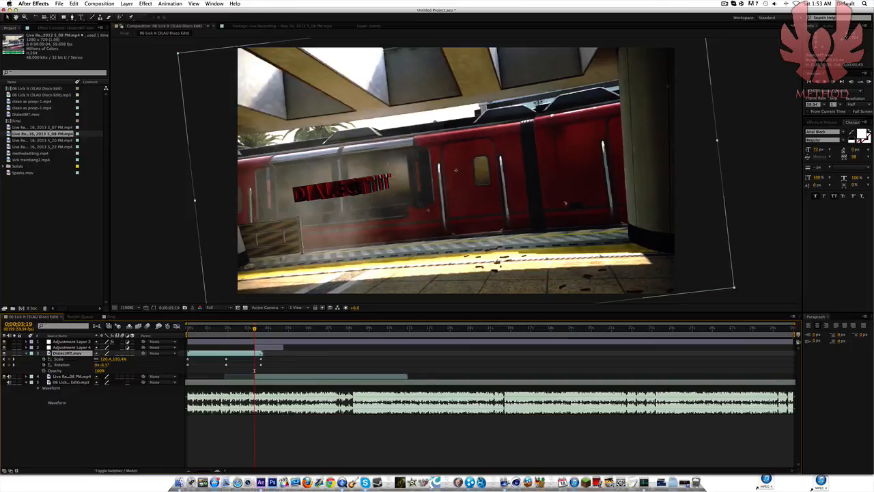
key(super+d)
drag(189, 353, 256, 359)
click(285, 360)
click(261, 353)
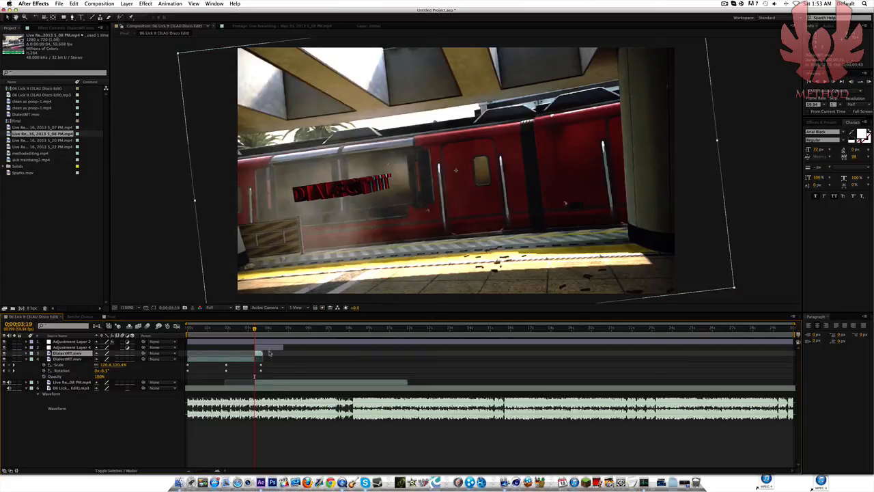
Show only the Opacity property on the 5_08 PM recording and the second DialectMT.mov segment, collapsing the first segment's properties
click(266, 348)
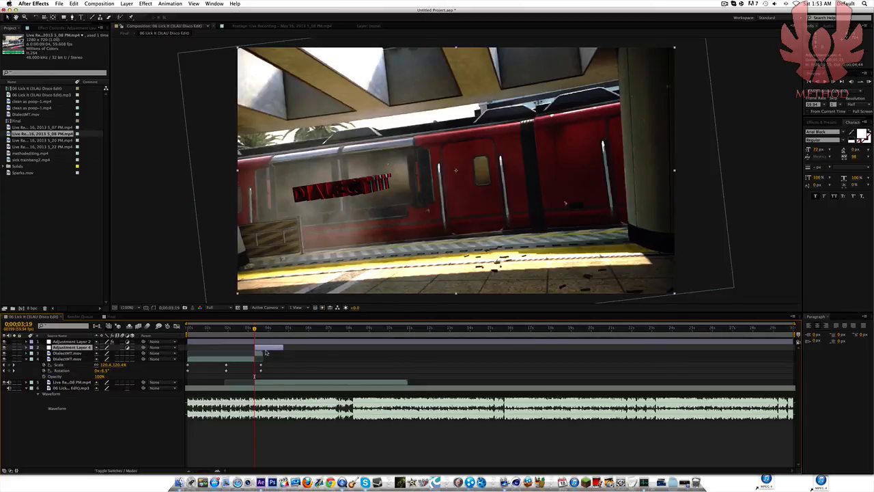
click(259, 354)
click(248, 360)
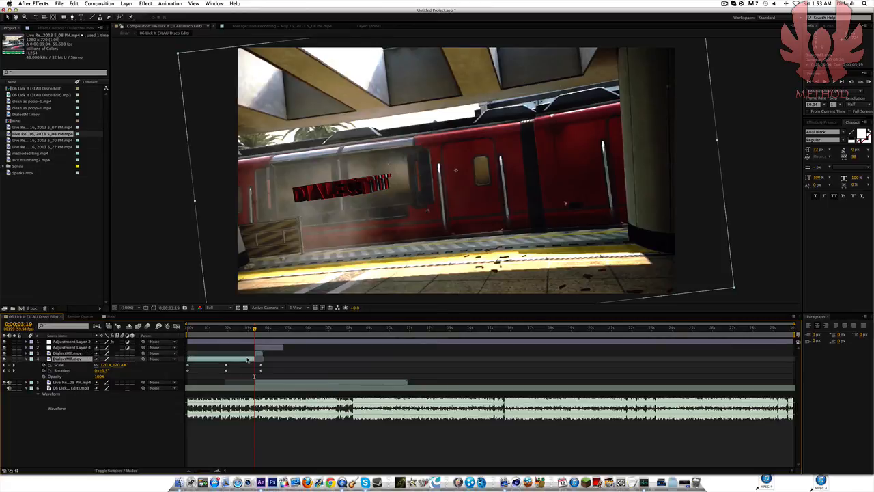
key(u)
click(271, 366)
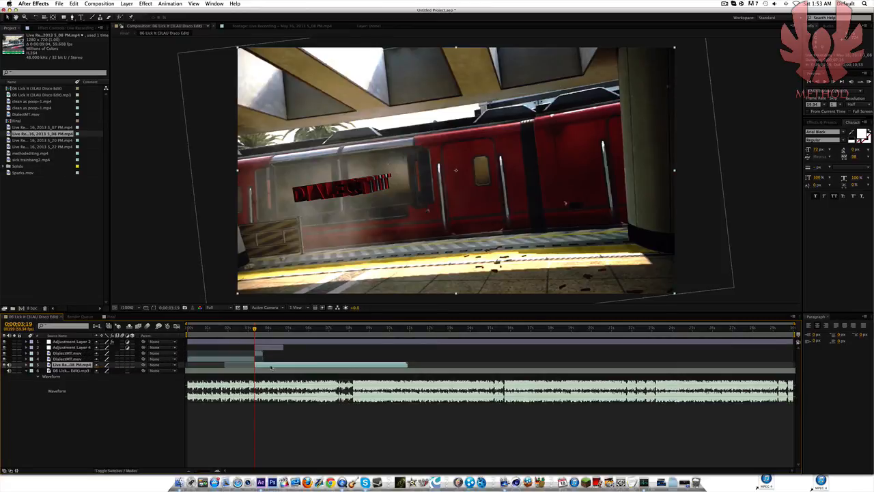
key(t)
click(260, 355)
key(t)
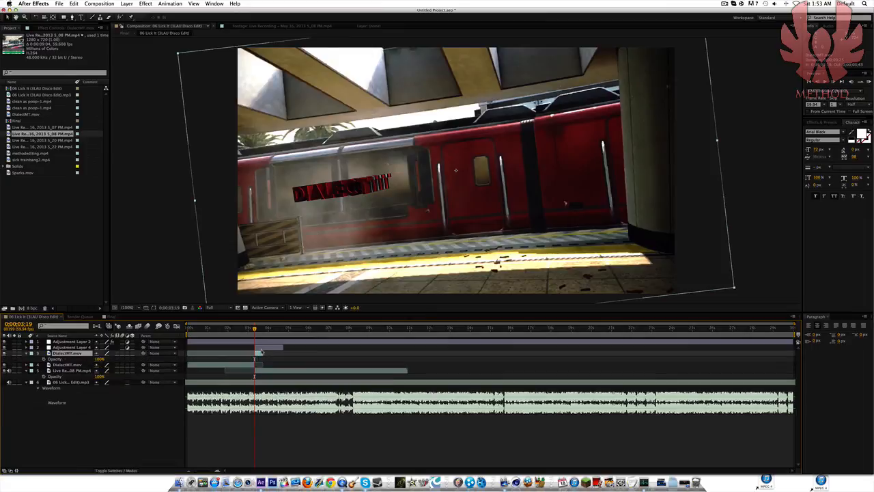
Apply the CC Light Burst 2.5 effect to Adjustment Layer 4
click(263, 348)
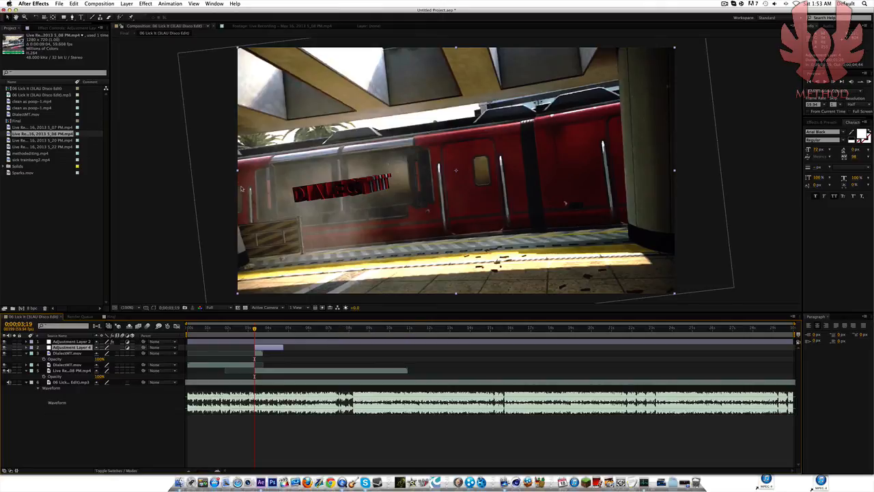
click(161, 3)
mouse_move(145, 3)
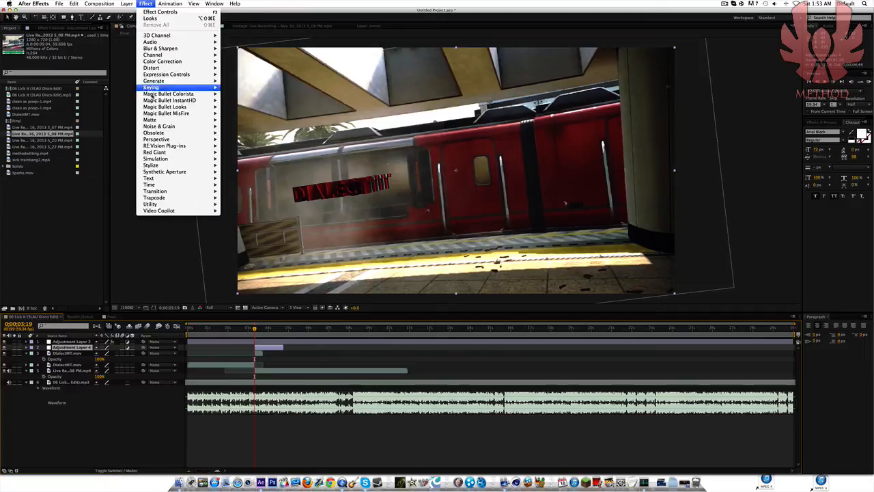
mouse_move(164, 63)
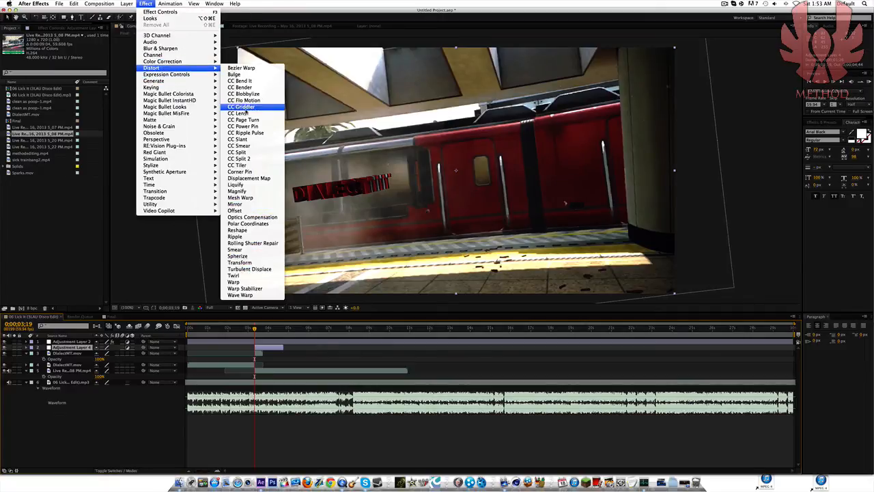
mouse_move(166, 84)
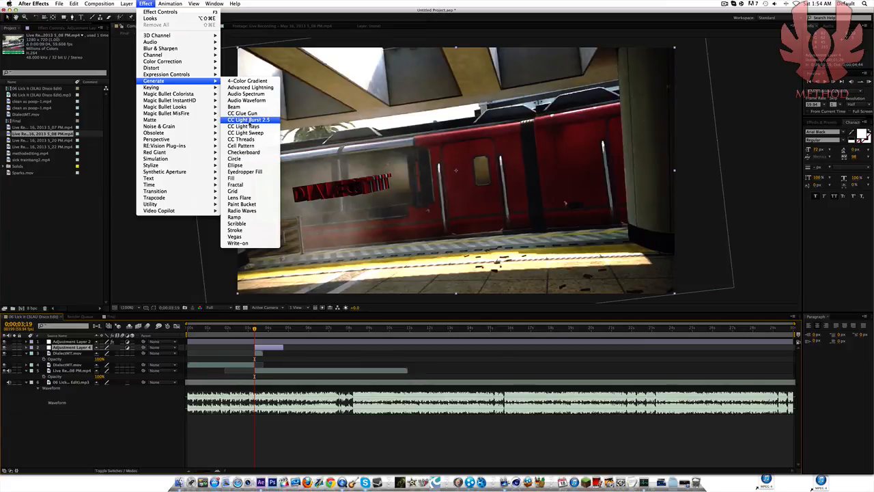
click(250, 123)
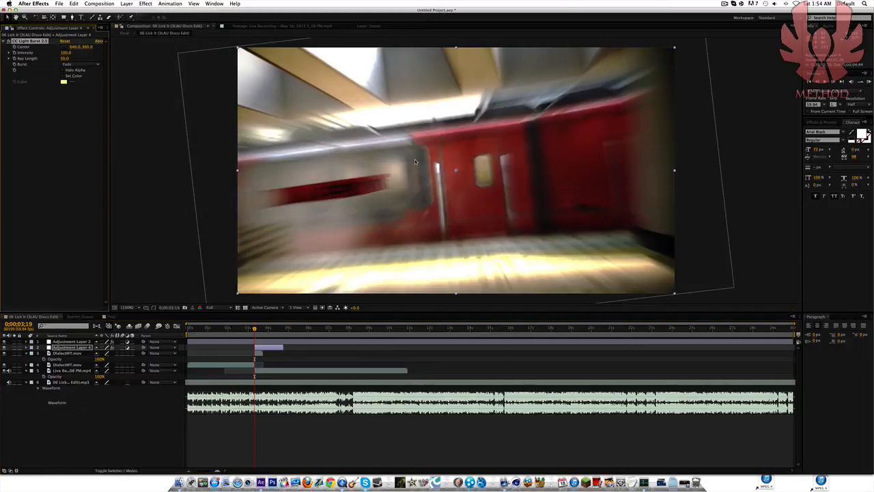
Set the light burst's Ray Length to 65 and its Intensity to 250
click(65, 59)
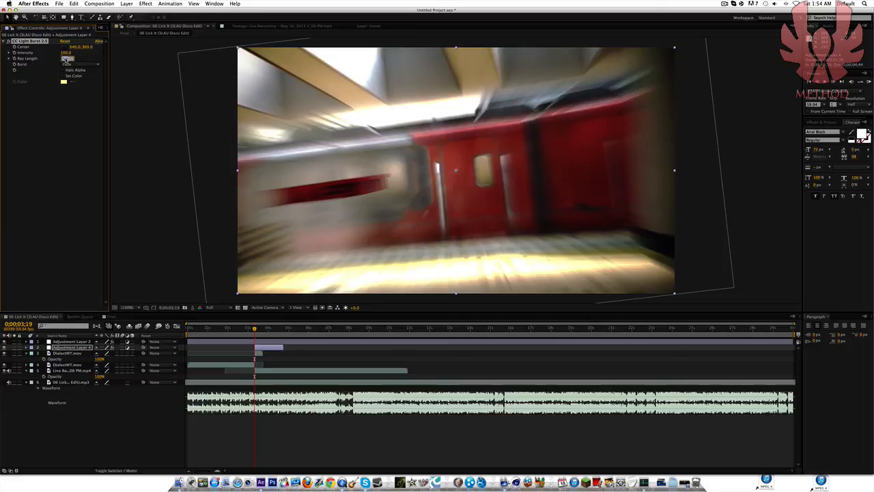
text(60)
key(Return)
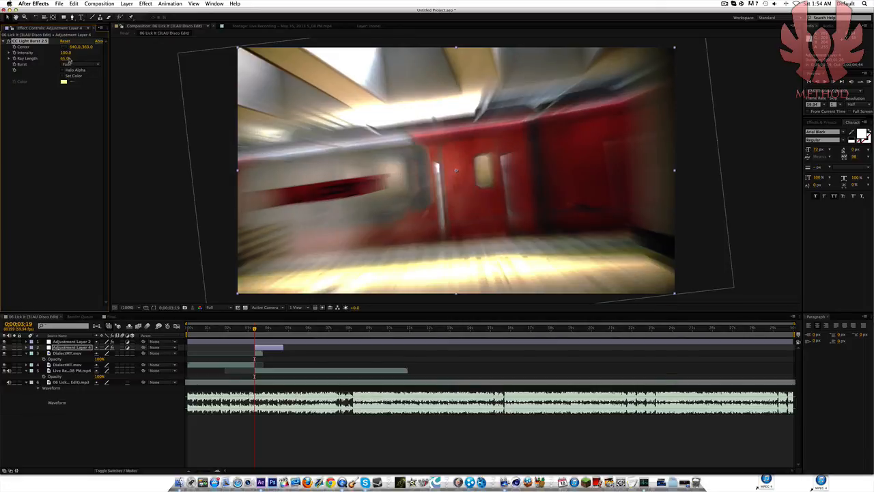
click(67, 53)
text(250)
key(Return)
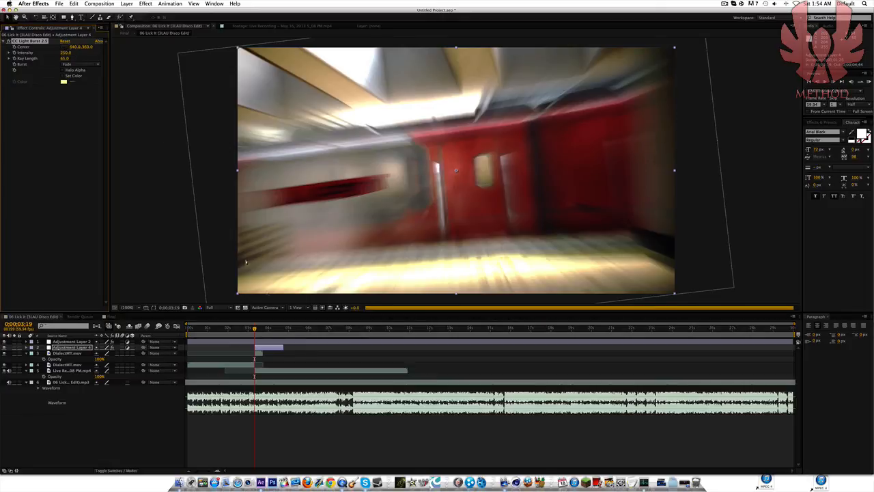
Keyframe the light burst at 0;00;03;43 with an Intensity of 250 and a Ray Length of 35
drag(265, 331, 263, 332)
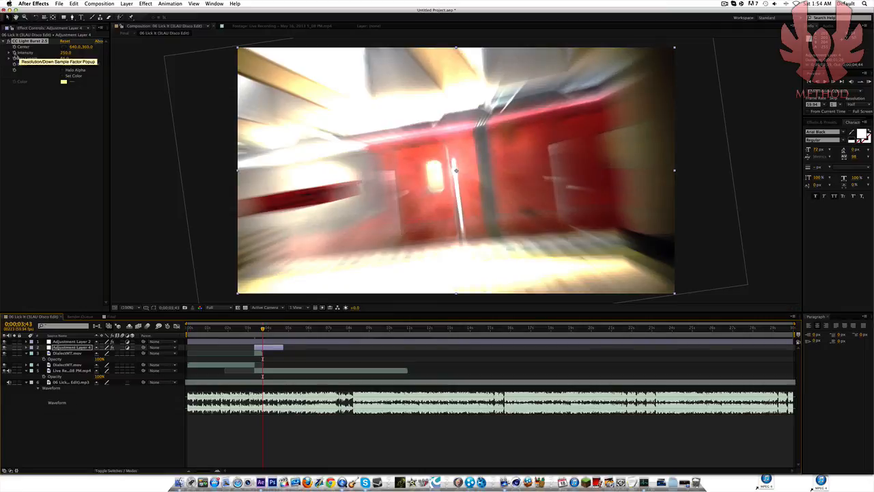
click(64, 59)
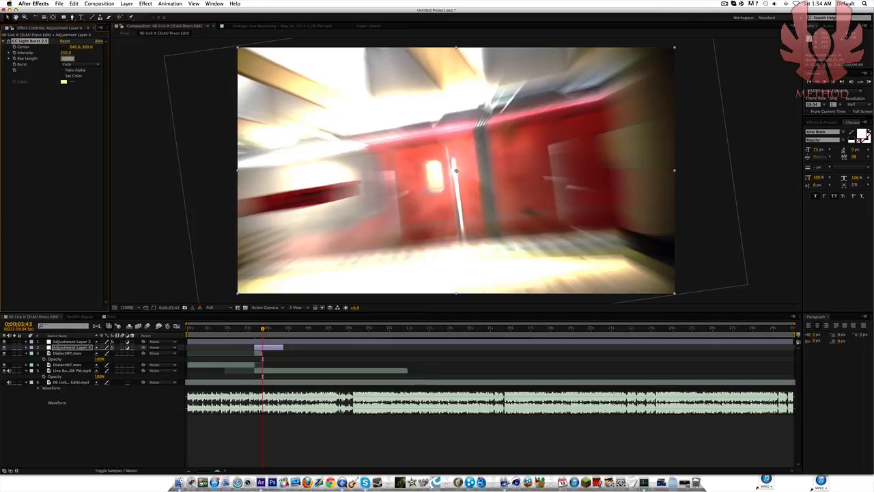
text(35)
key(Return)
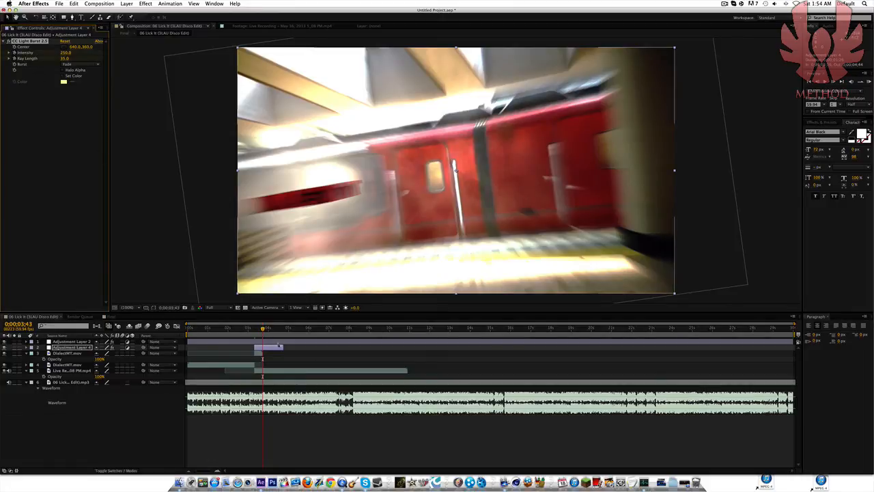
Trim Adjustment Layer 4 to end at about 0;00;04;19 and reveal its keyframed properties
drag(281, 347, 277, 347)
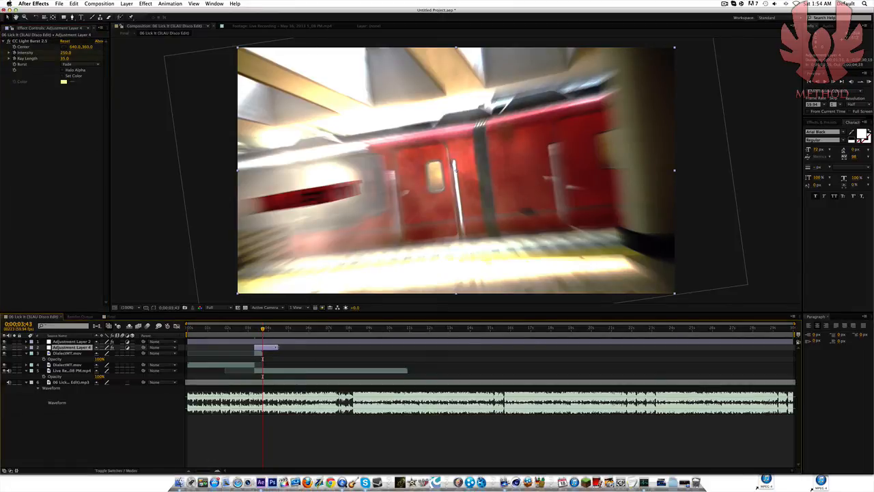
click(260, 354)
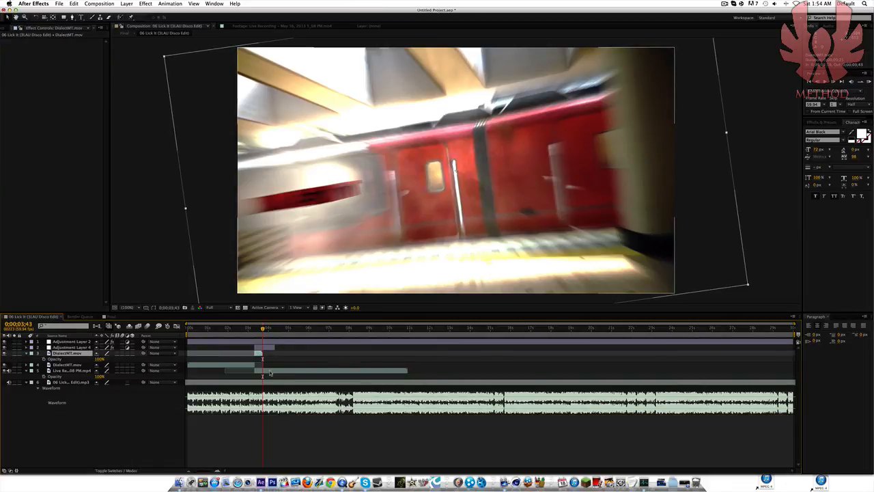
click(267, 348)
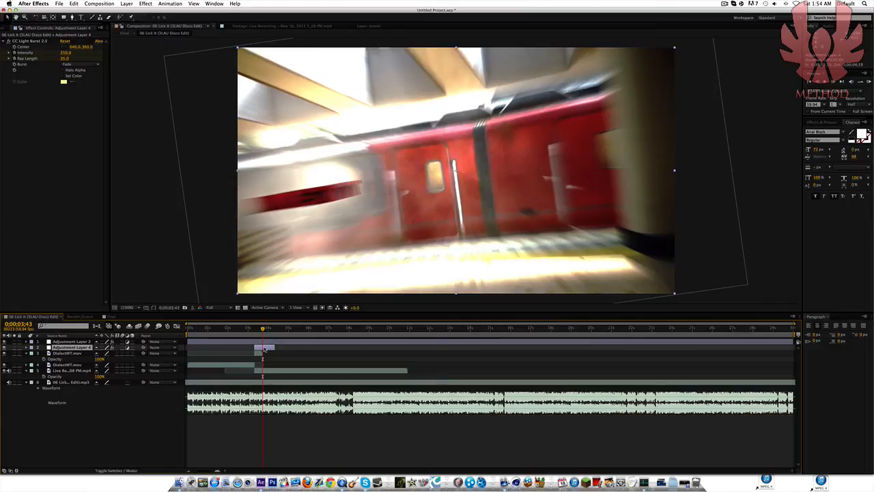
key(u)
Apply Displacement Map to Adjustment Layer 4 and keyframe it at 0;00;03;43 with a maximum horizontal displacement of 85 and vertical of 6.5
click(145, 3)
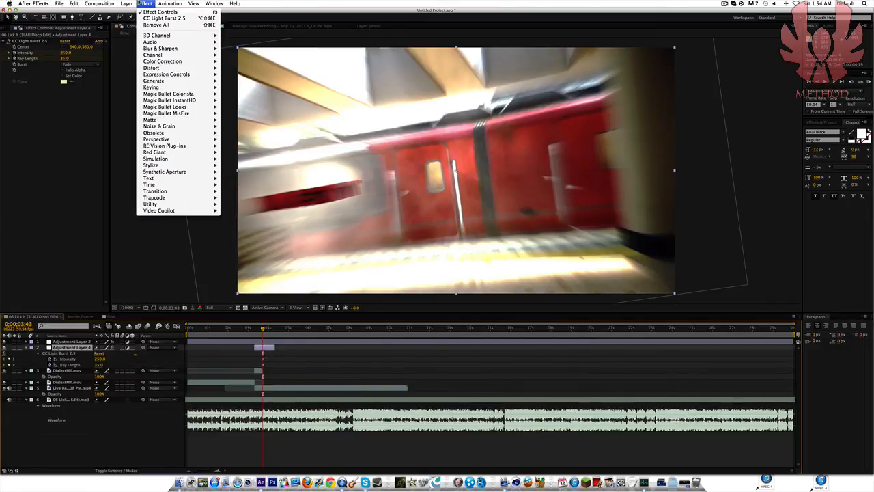
mouse_move(156, 68)
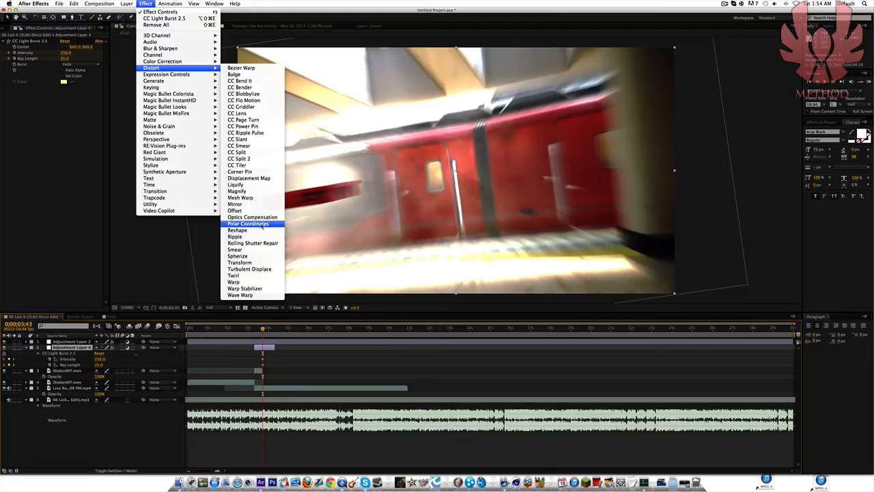
click(249, 178)
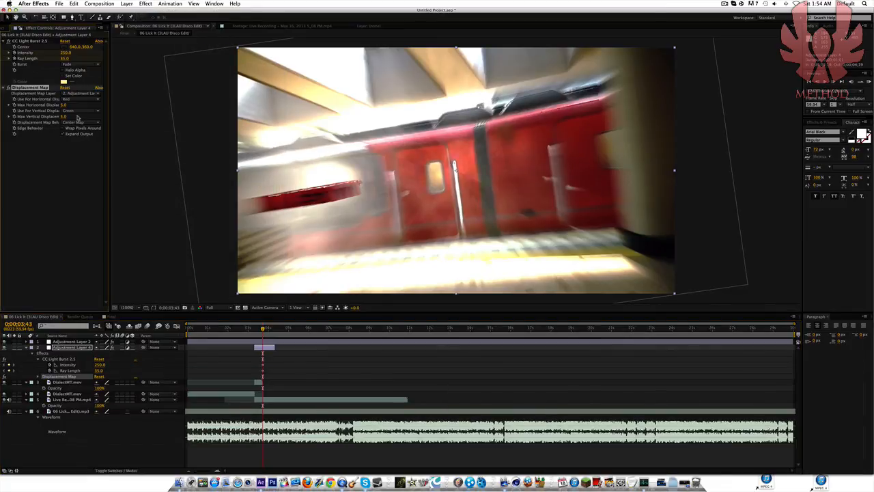
drag(62, 105, 93, 109)
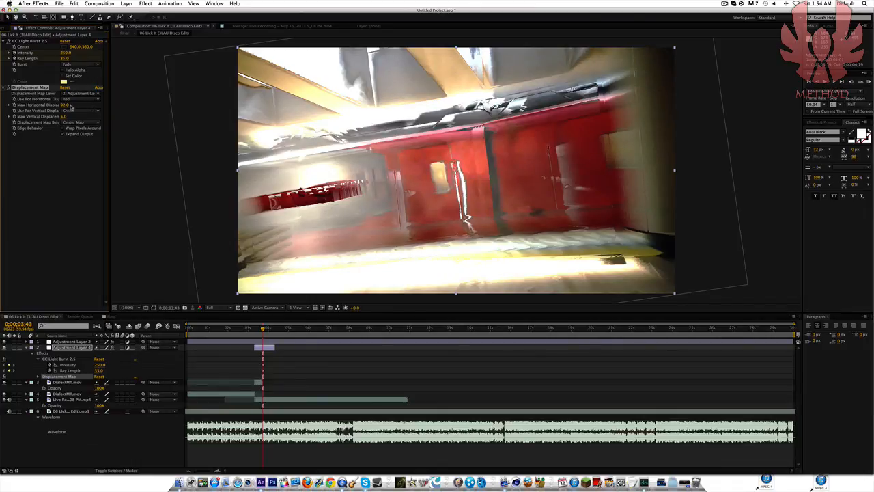
click(66, 106)
key(Return)
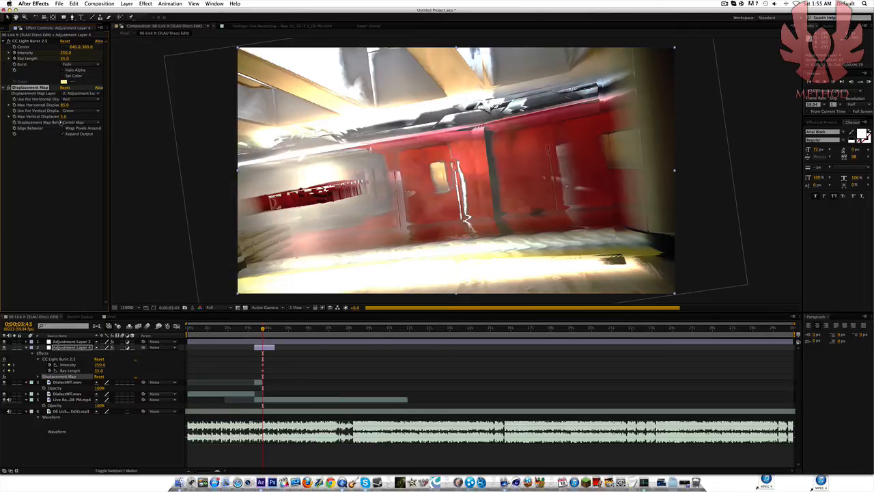
click(64, 117)
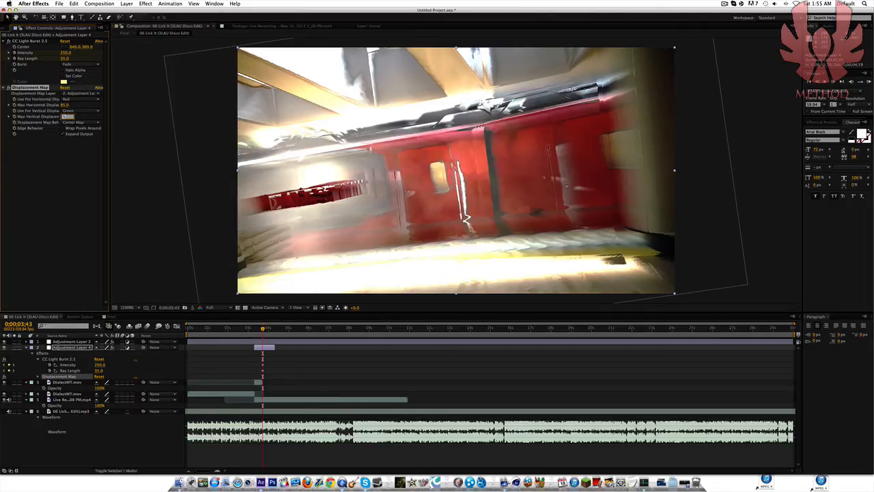
key(Return)
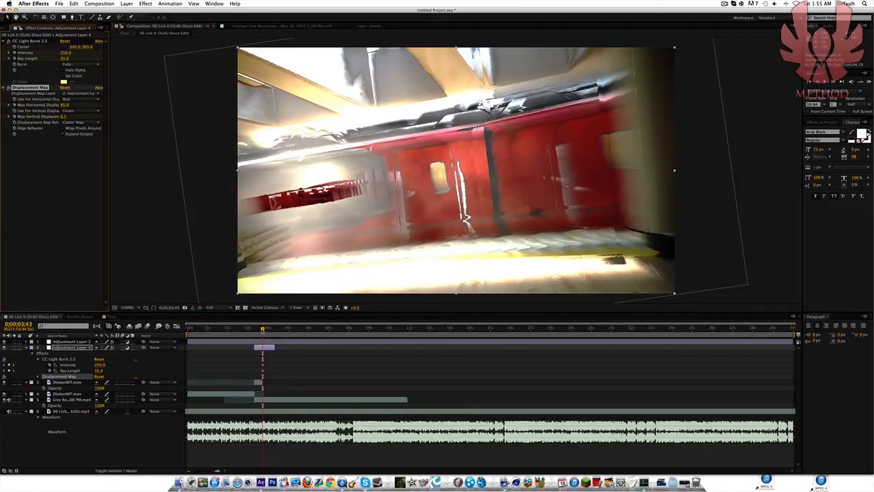
Shorten the work area to end just before 0;00;06;00 and magnify the timeline around the transition
drag(263, 330, 255, 332)
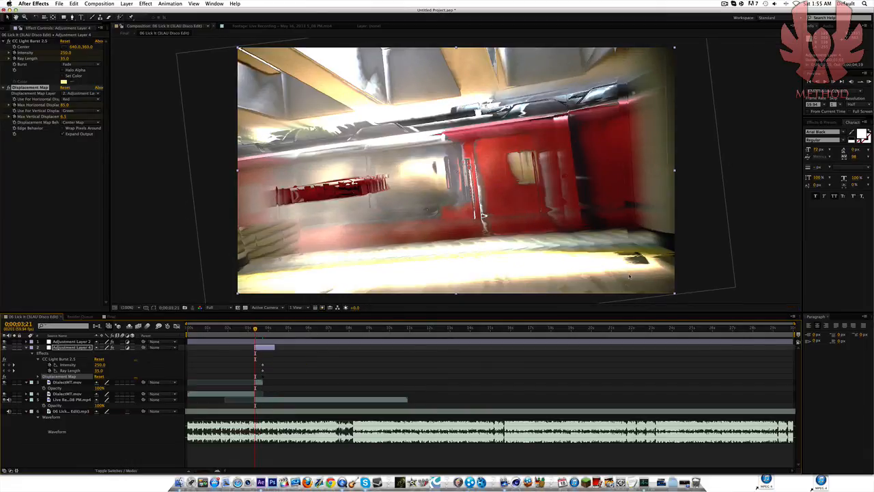
drag(795, 335, 303, 334)
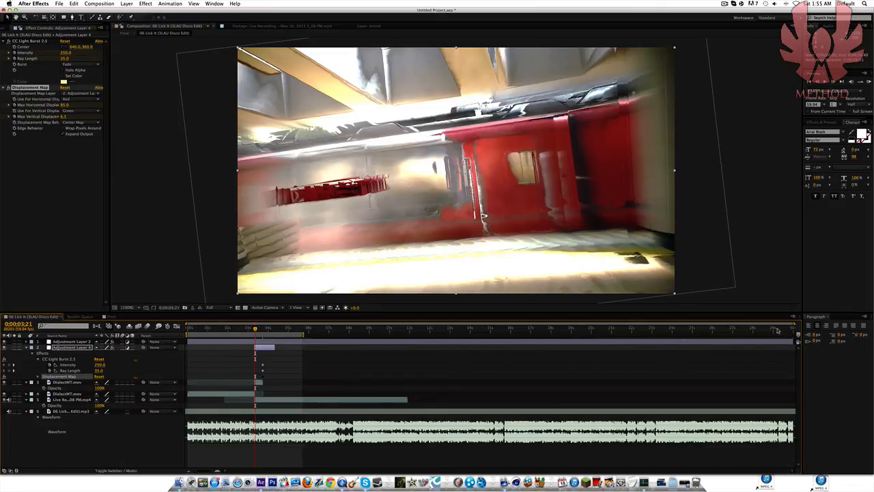
drag(795, 324, 357, 324)
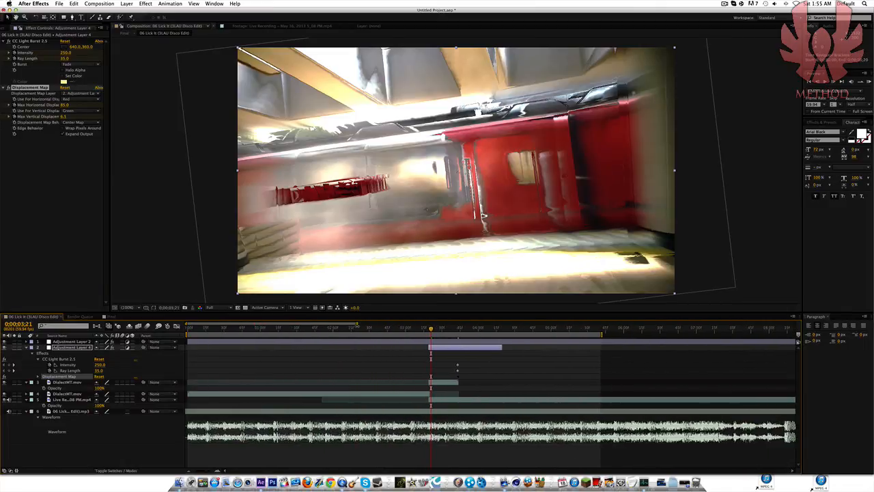
Keyframe the Displacement Map at 0;00;03;19 with both maximum horizontal and vertical displacement at 0
drag(428, 330, 427, 330)
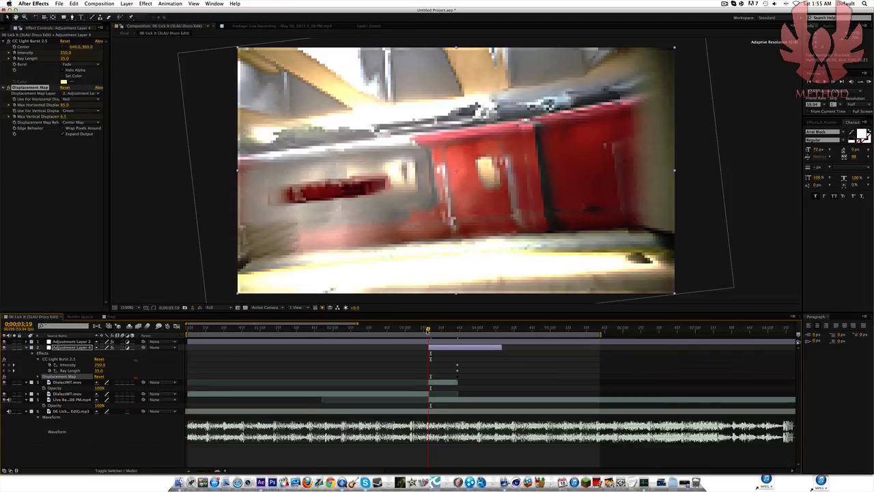
click(66, 106)
text(0)
key(Return)
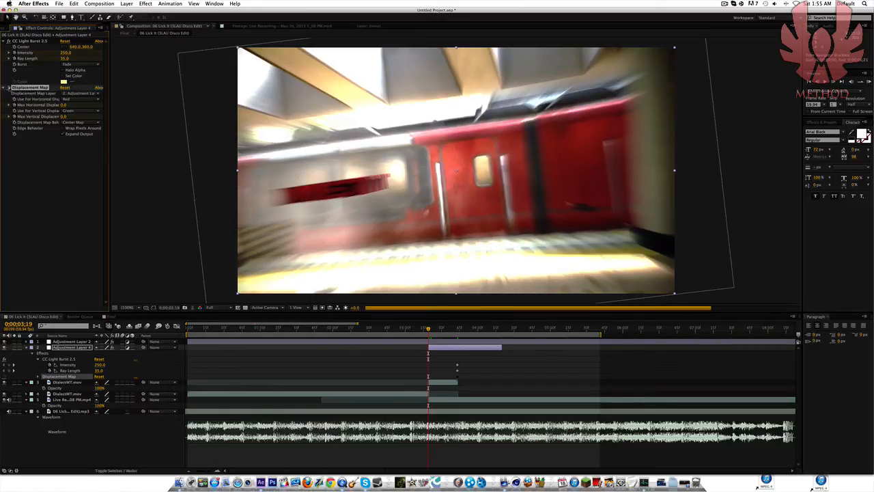
Keyframe the light burst at 0;00;03;19 with a Ray Length of 0 and an Intensity of 0
click(65, 59)
text(0)
key(Return)
click(65, 53)
text(0)
key(Return)
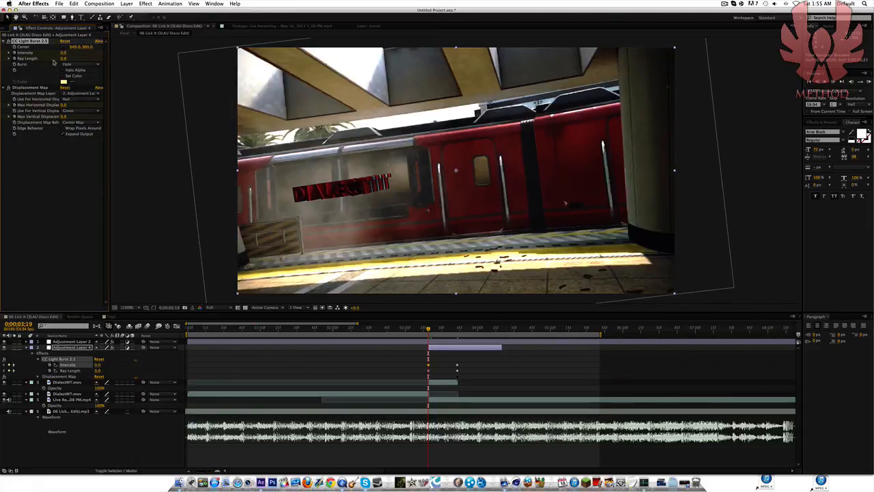
Try a light burst Intensity of 2700 at 0;00;03;19, and set it back to 0
drag(64, 53, 164, 64)
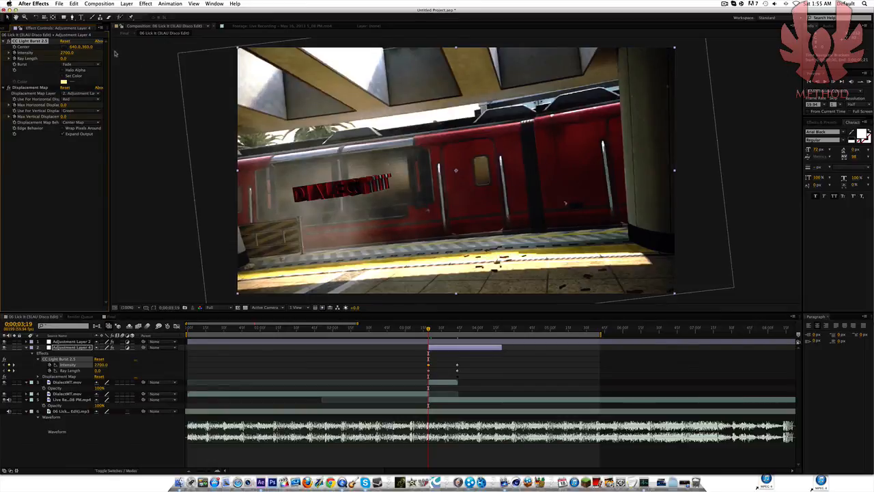
click(66, 53)
key(Return)
Reveal only the keyframed properties of the transition adjustment layer and copy its four keyframes at 0;00;03;19
key(u)
key(u)
drag(430, 358, 435, 383)
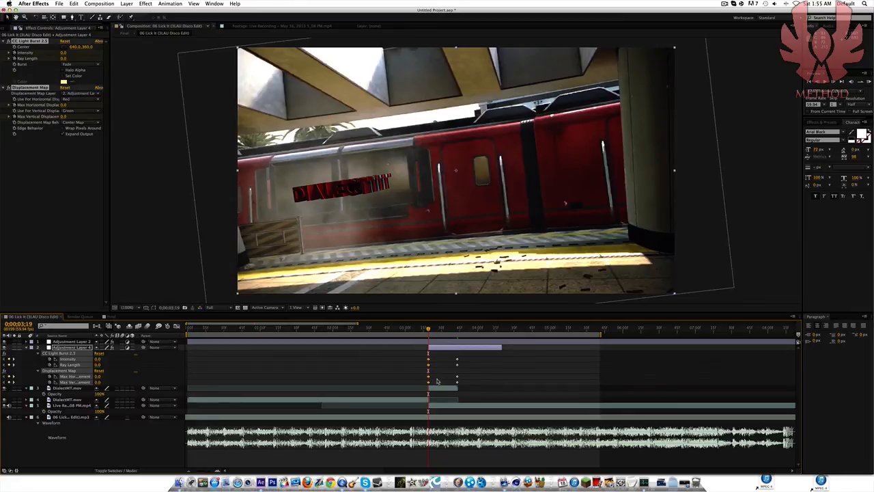
Count the frames between the transition keyframes by stepping back from 0;00;03;43 to 0;00;03;19
click(481, 330)
drag(481, 329, 458, 329)
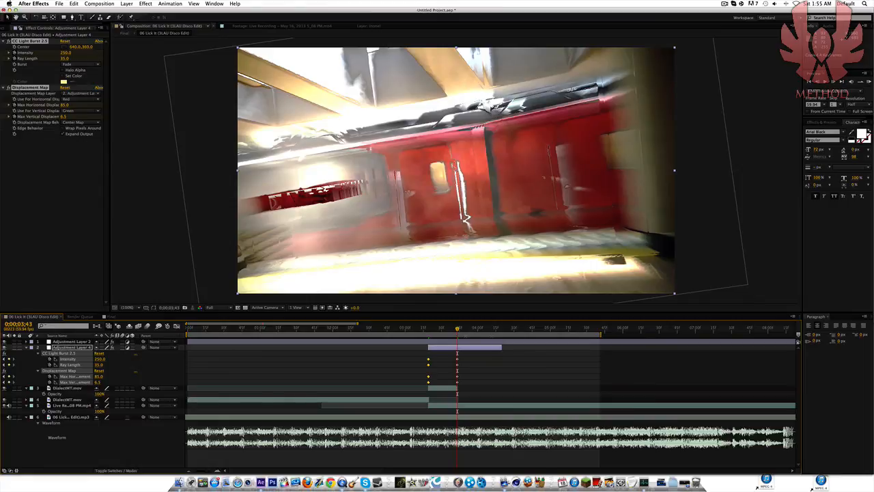
click(819, 81)
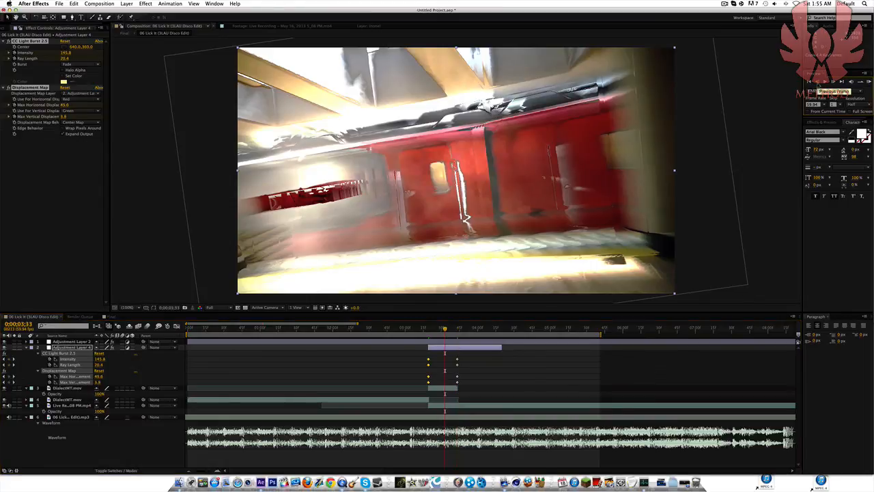
click(819, 83)
click(818, 83)
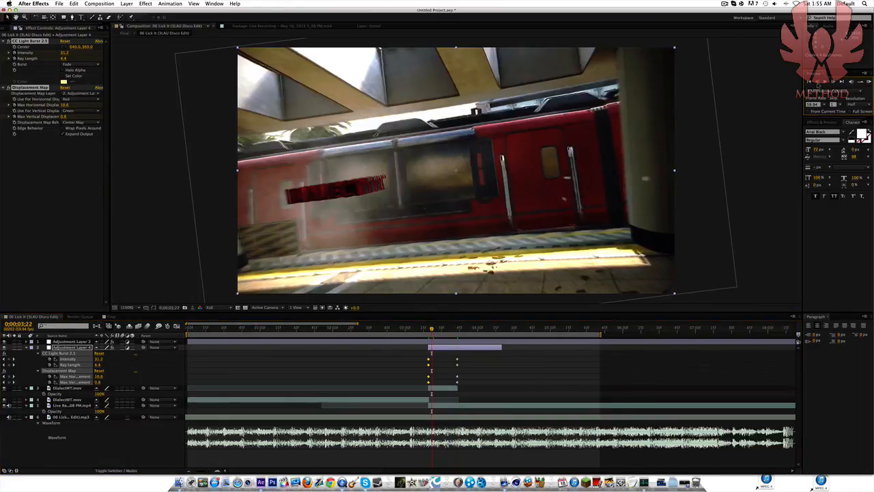
click(818, 82)
click(818, 84)
click(818, 84)
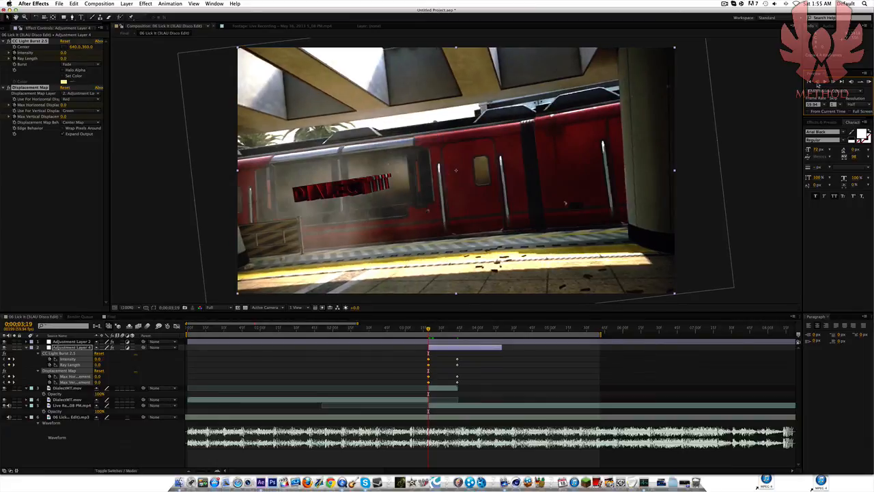
Paste the four copied keyframes at 0;00;04;07, as many frames past 0;00;03;43 as the first set lies before it
click(457, 330)
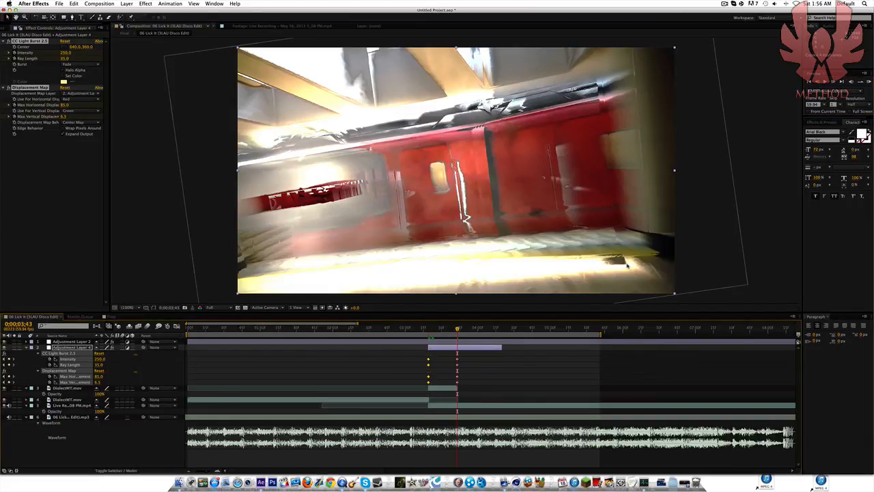
click(833, 82)
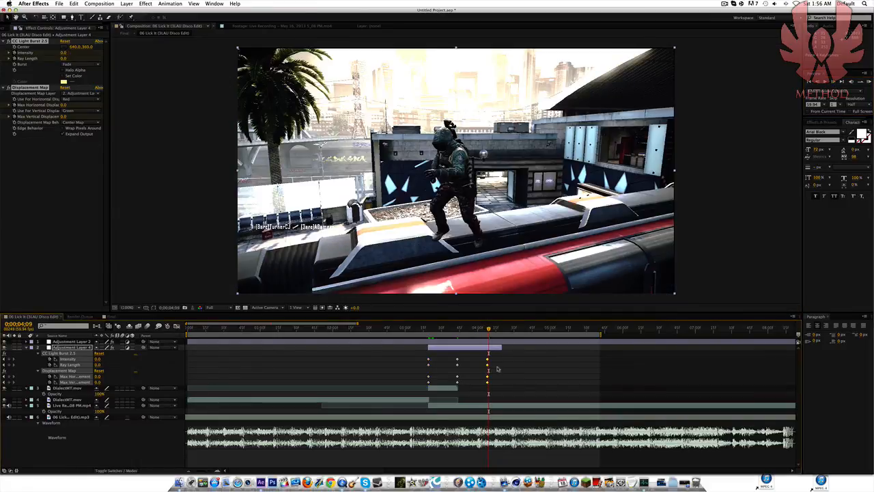
drag(488, 333, 473, 342)
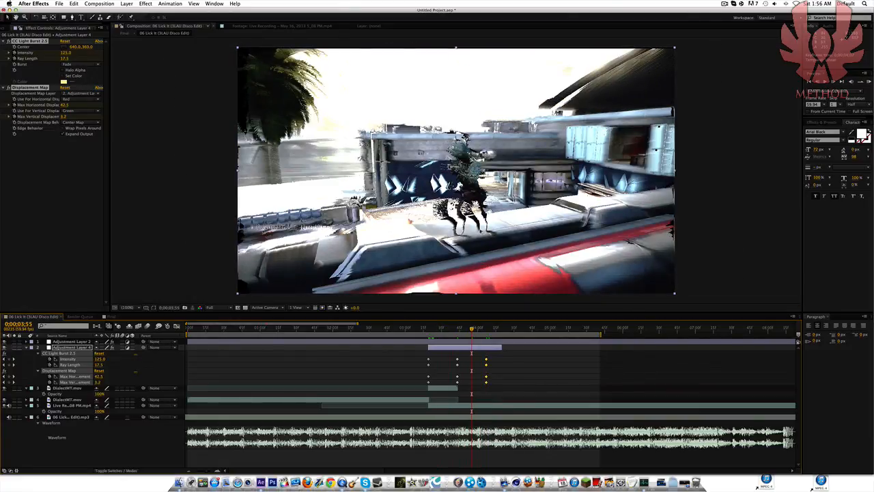
click(489, 407)
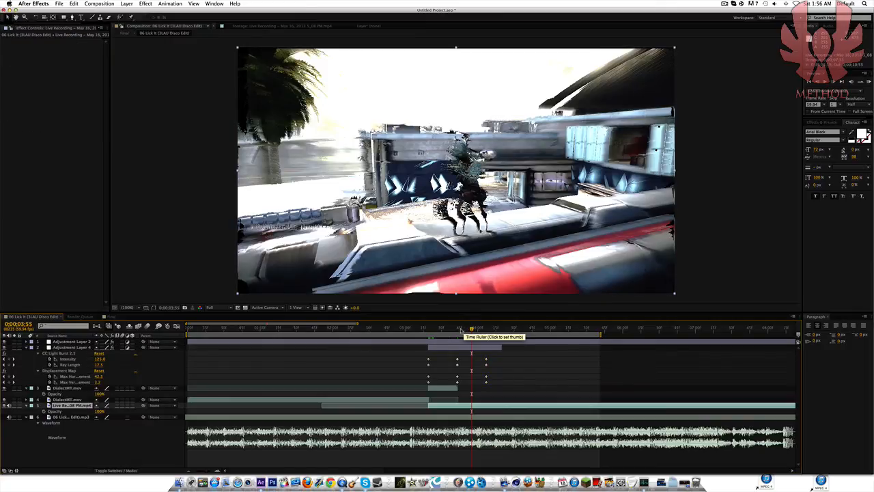
Add Optics Compensation with reversed lens distortion to the transition adjustment layer and keyframe its field of view at 0 at 0;00;03;19
drag(462, 332, 428, 330)
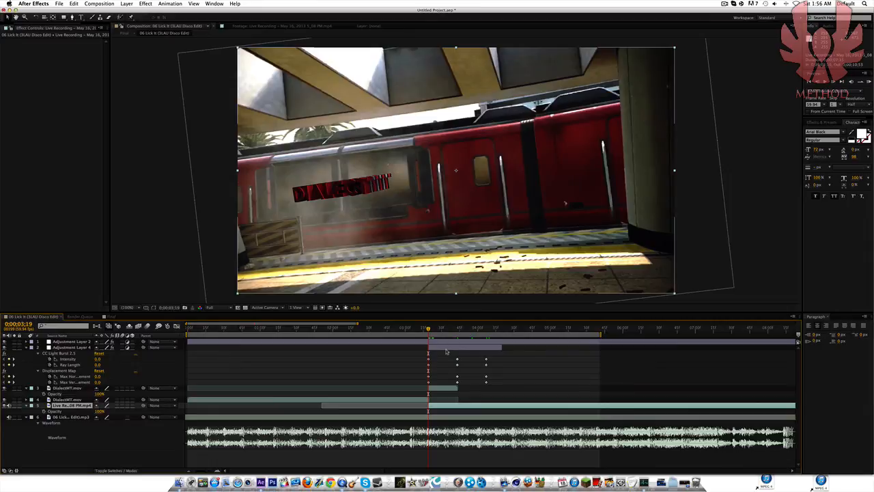
click(446, 349)
click(146, 3)
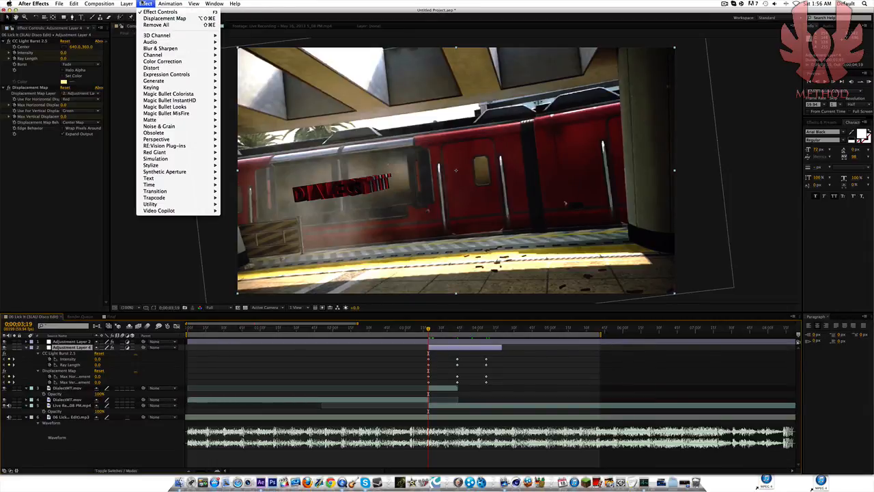
mouse_move(167, 68)
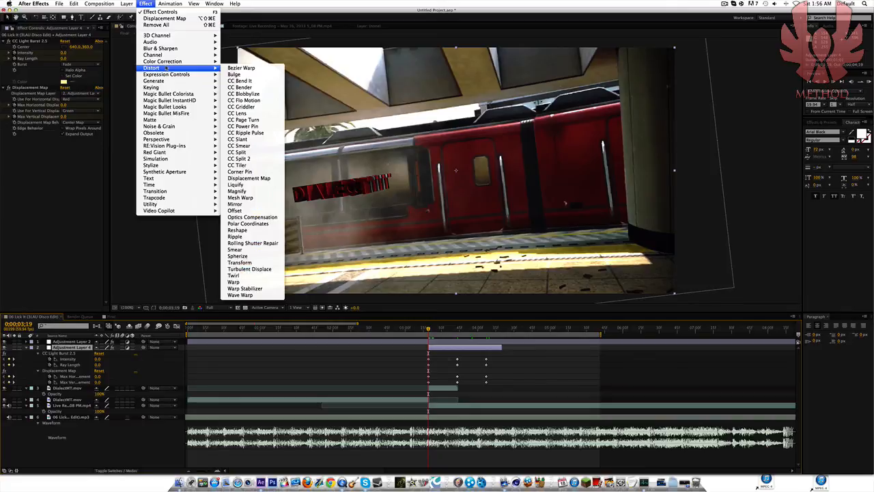
click(262, 218)
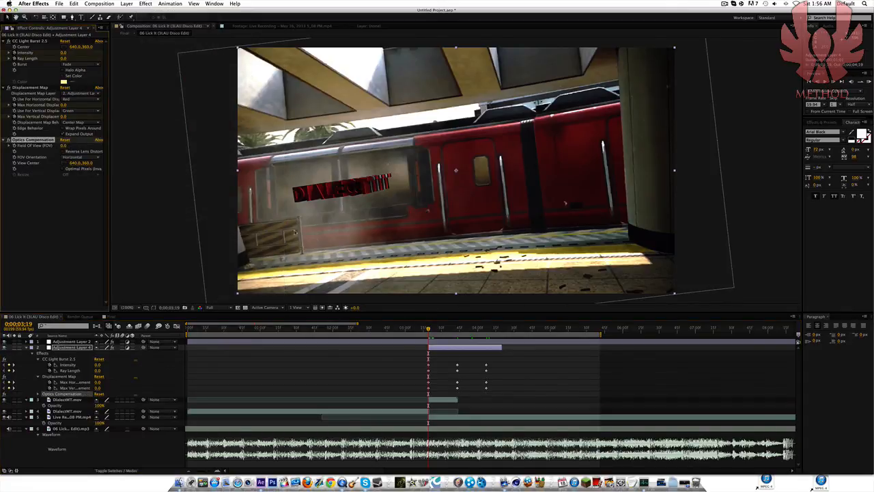
click(71, 152)
Keyframe the Optics Compensation field of view at 85 at 0;00;03;43 and at 0 at 0;00;04;07
click(14, 384)
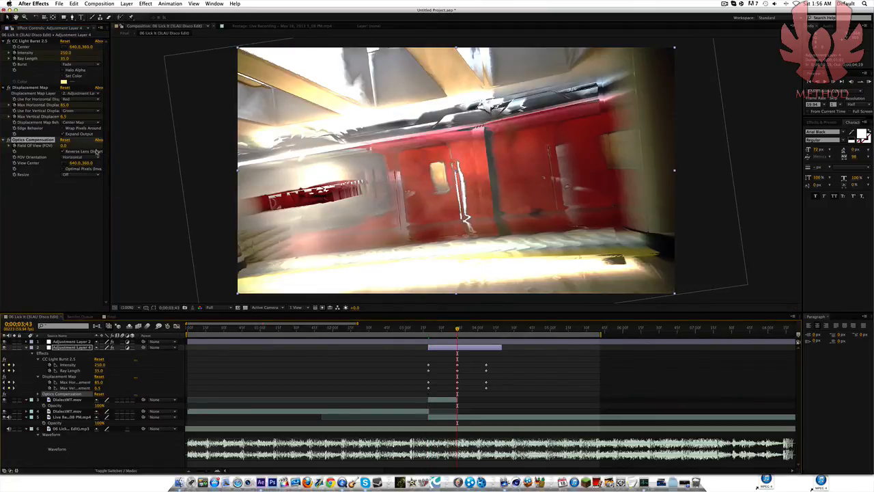
drag(71, 146, 236, 147)
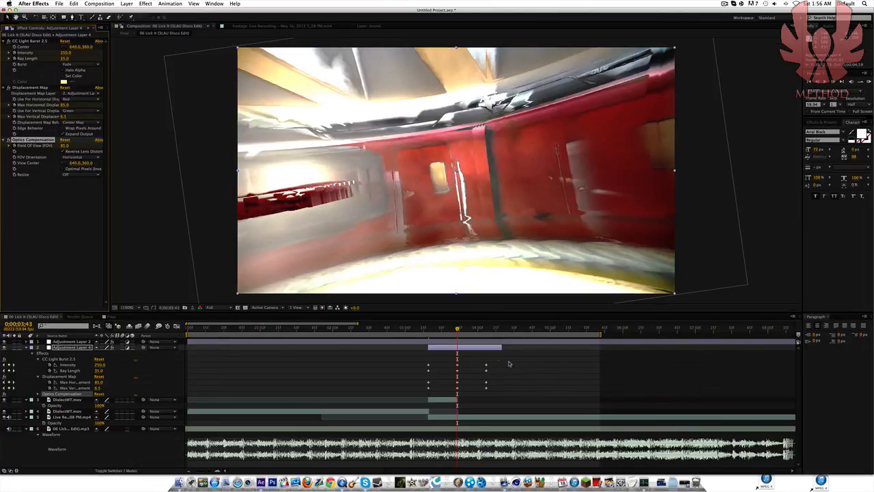
click(14, 385)
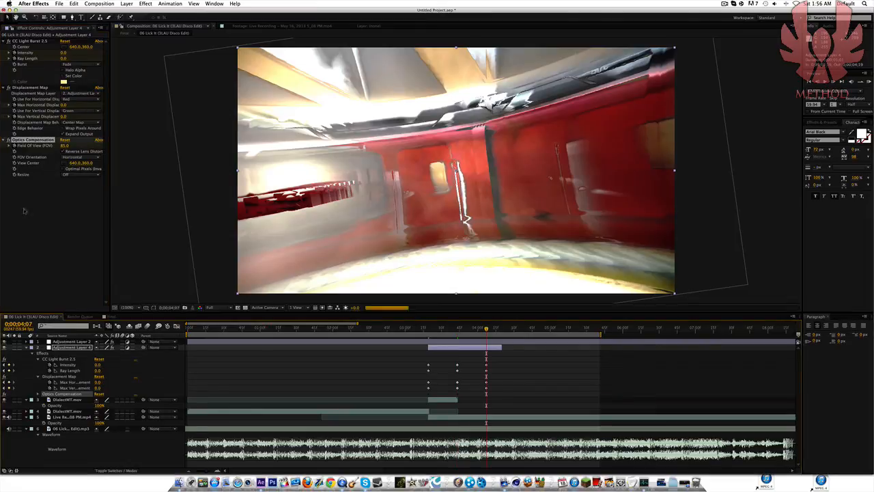
click(63, 146)
key(Return)
Apply the shine preset from the my shine folder in 1K pack Part 2 to the transition adjustment layer at 0;00;03;19
drag(481, 330, 428, 340)
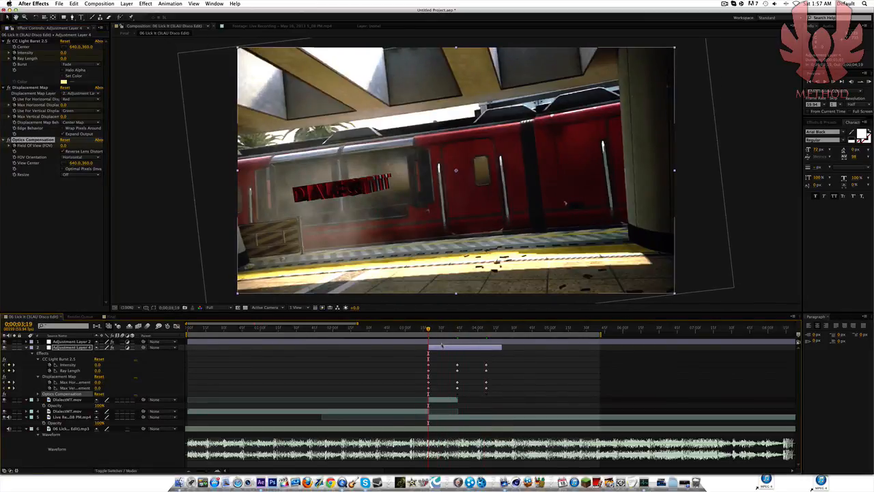
click(170, 3)
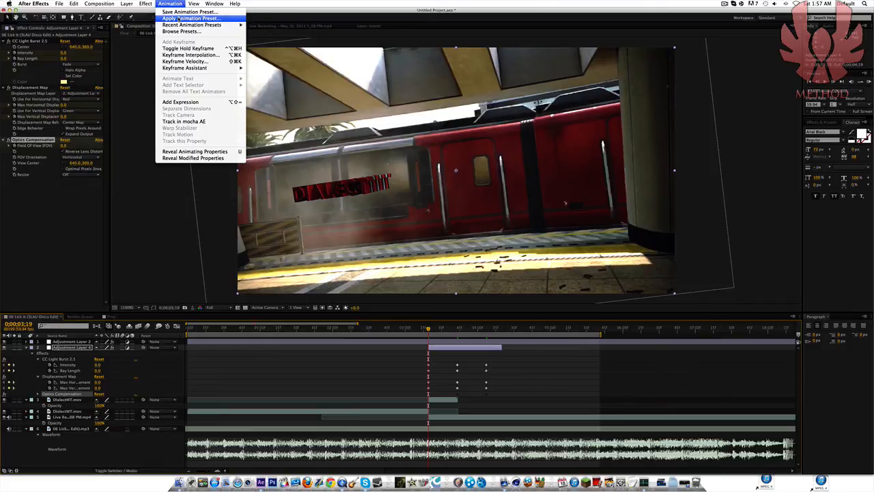
click(179, 18)
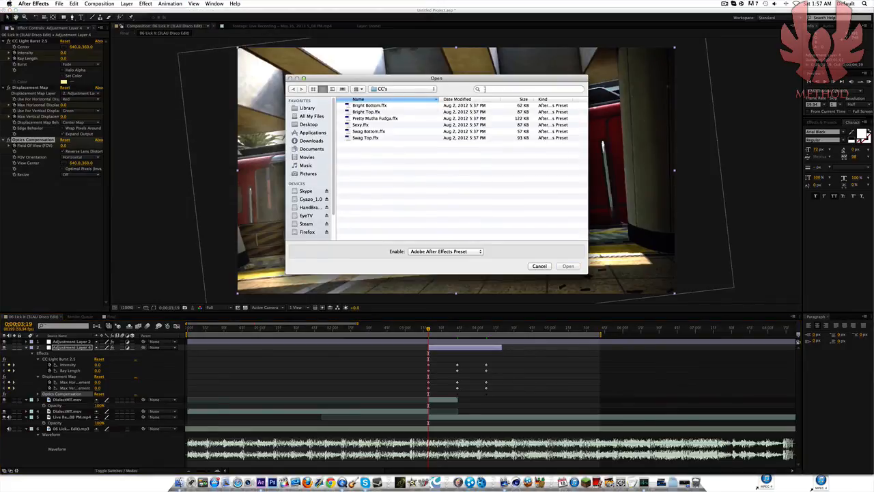
click(311, 125)
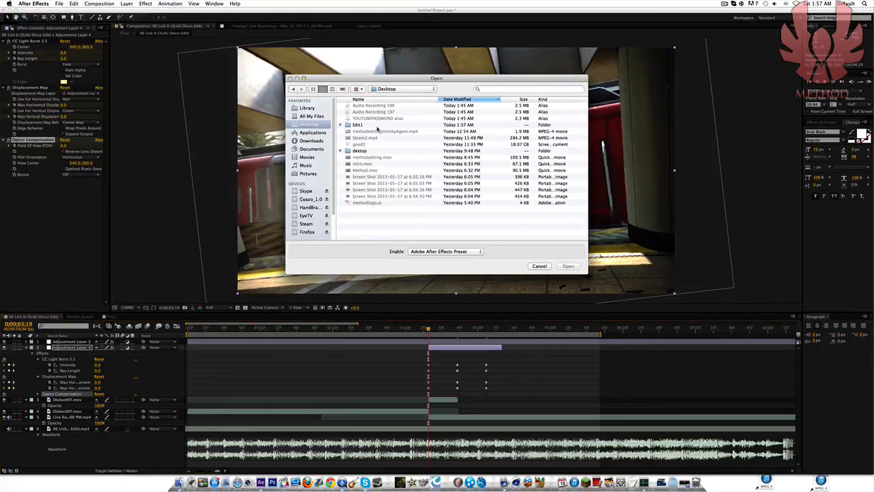
double_click(368, 151)
scroll(368, 152, down, 5)
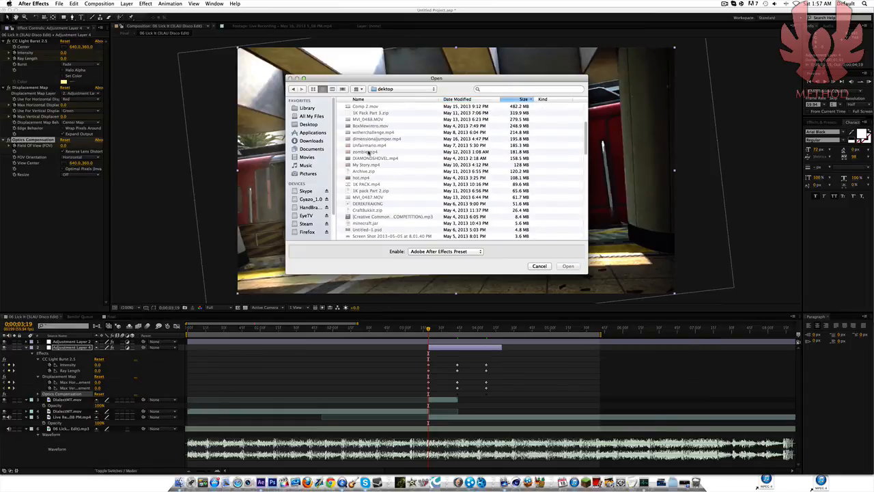
scroll(369, 153, down, 4)
double_click(378, 181)
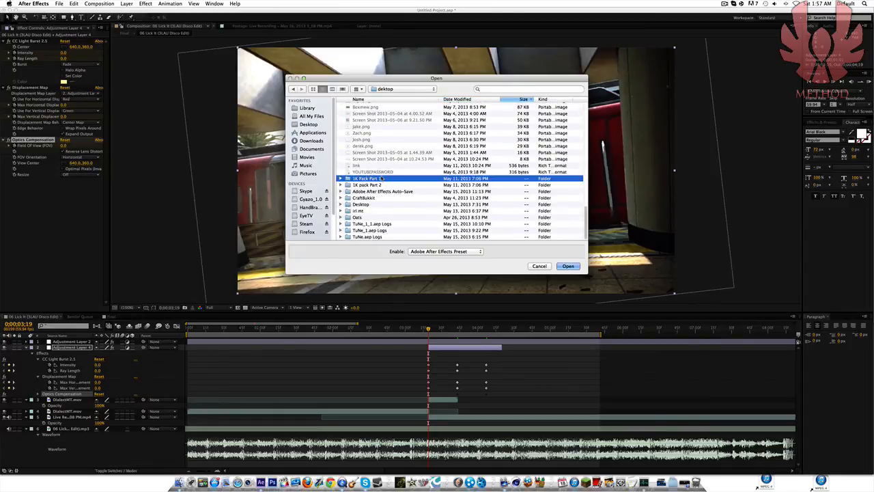
click(293, 89)
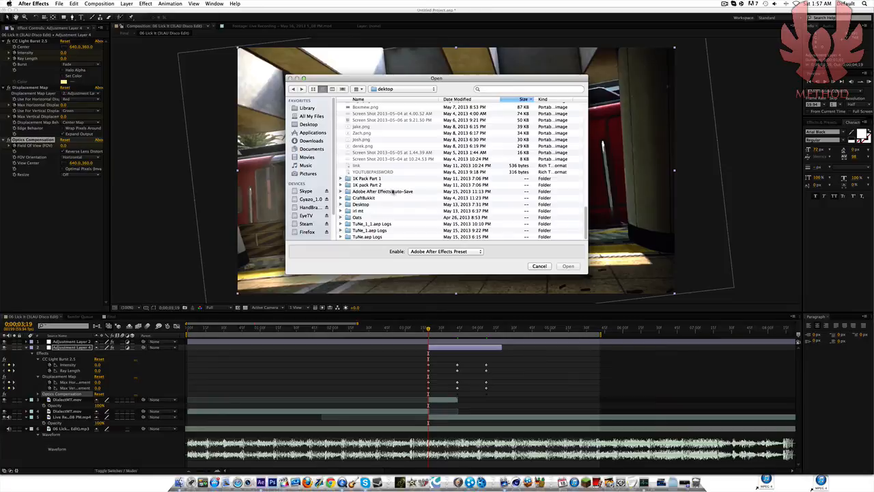
double_click(378, 185)
click(373, 145)
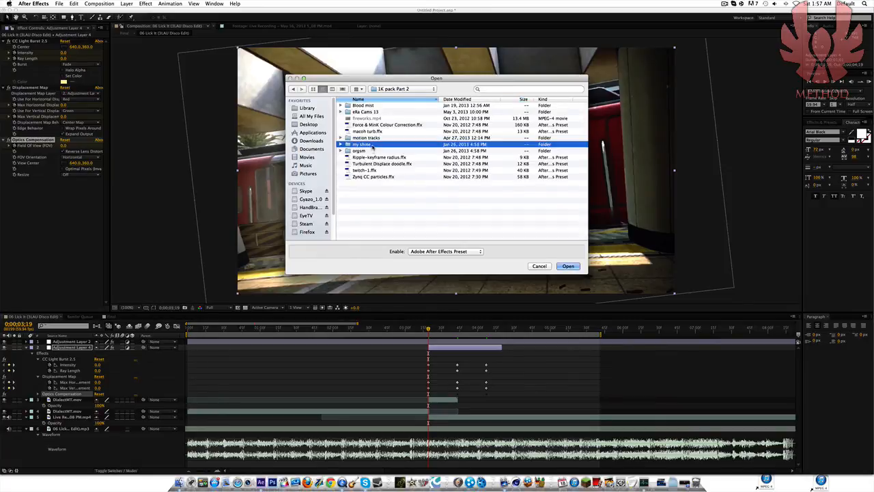
double_click(367, 144)
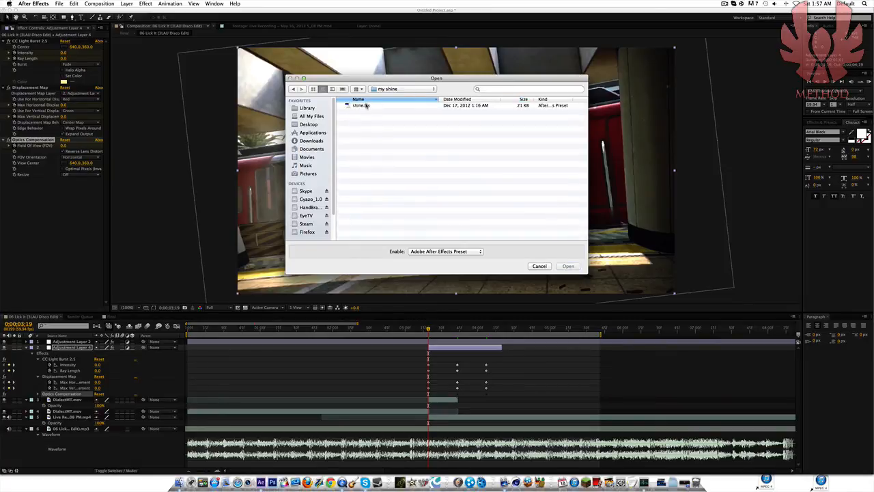
double_click(366, 105)
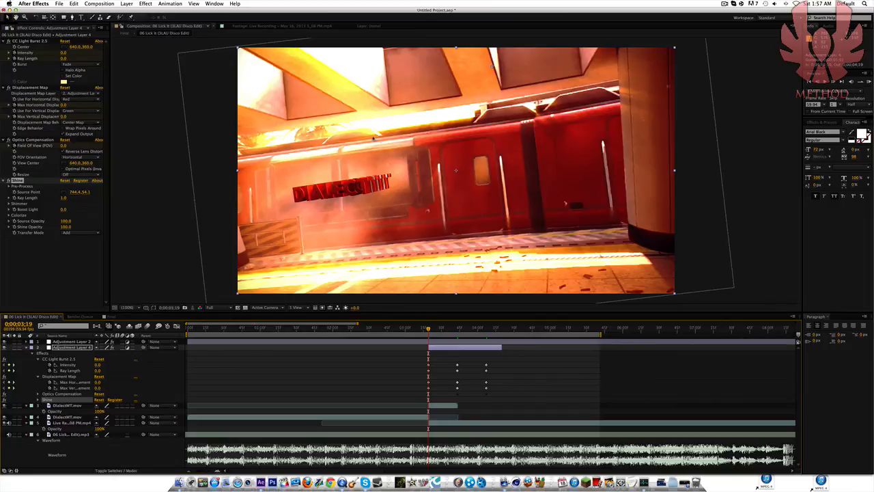
Place the Shine source point just above the frame at about 627, -18, and check the Shimmer amount
click(66, 193)
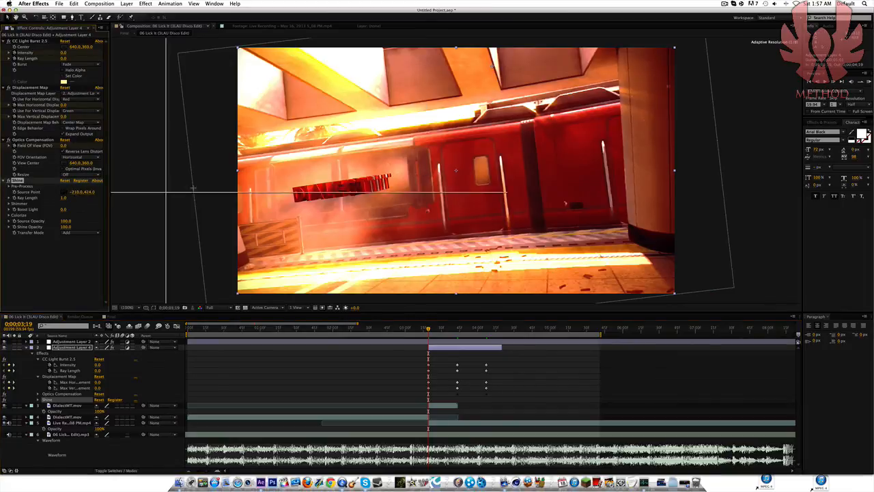
click(451, 43)
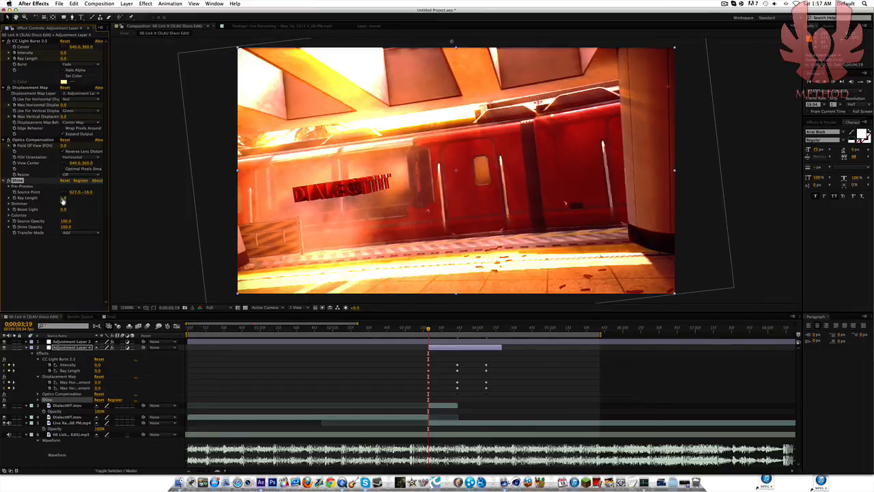
click(9, 204)
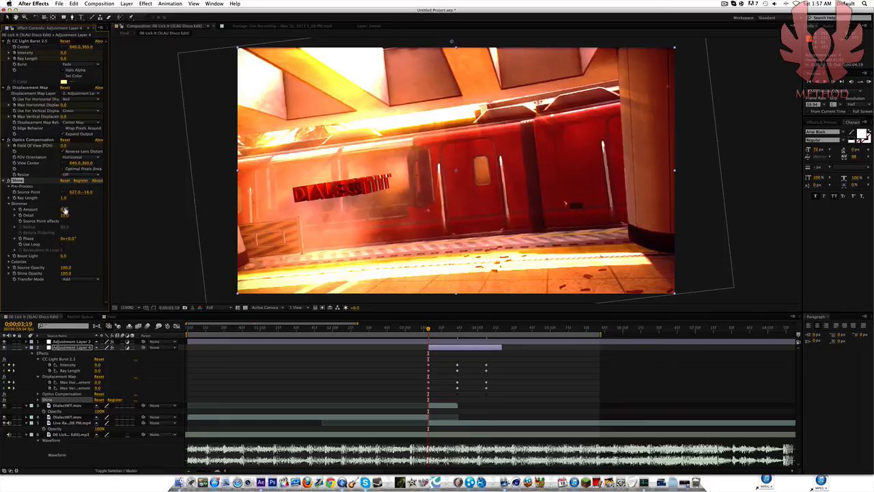
key(Return)
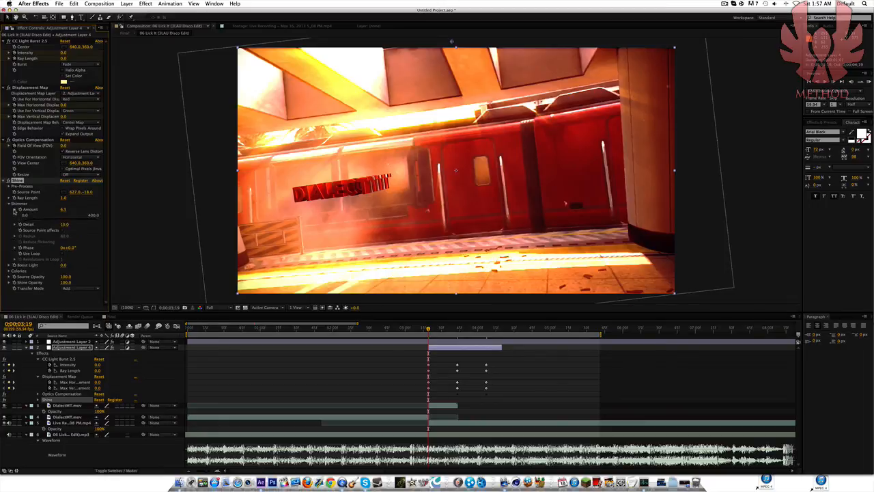
click(10, 204)
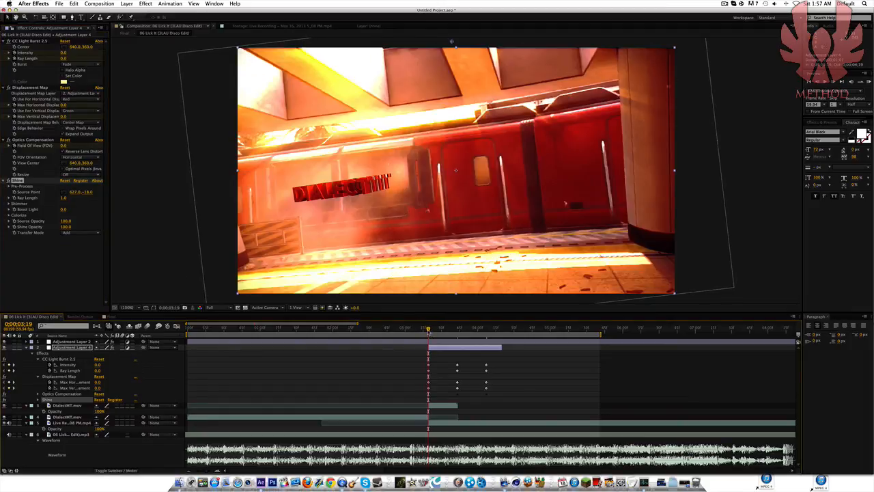
Keyframe the Shine Opacity at 0 at 0;00;03;19, 100 at 0;00;03;43 and 0 at 0;00;04;07
click(66, 228)
text(0)
key(Return)
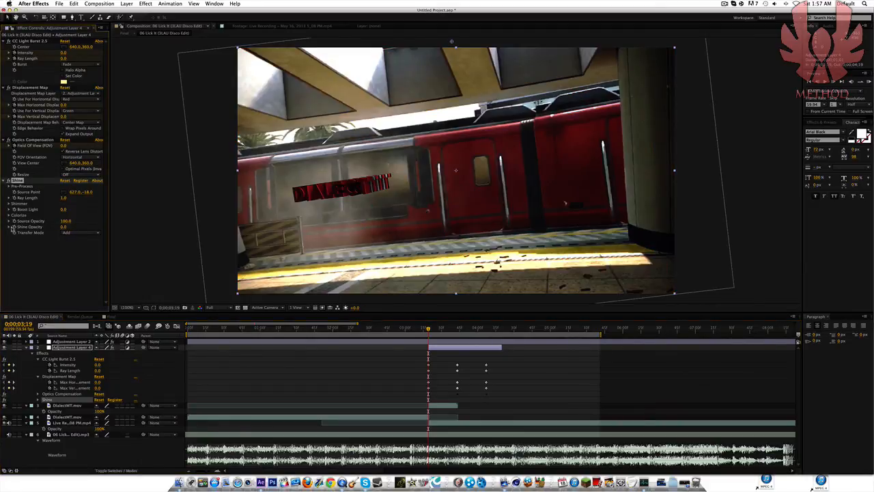
click(15, 388)
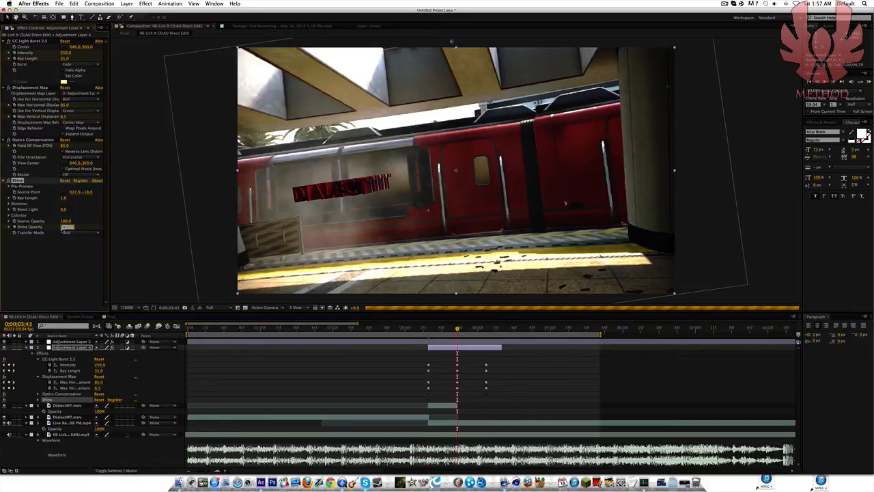
key(Return)
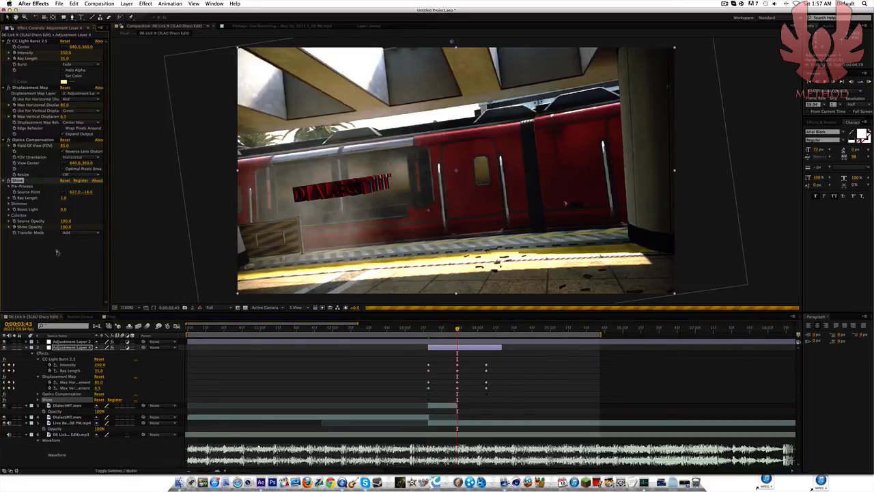
click(15, 388)
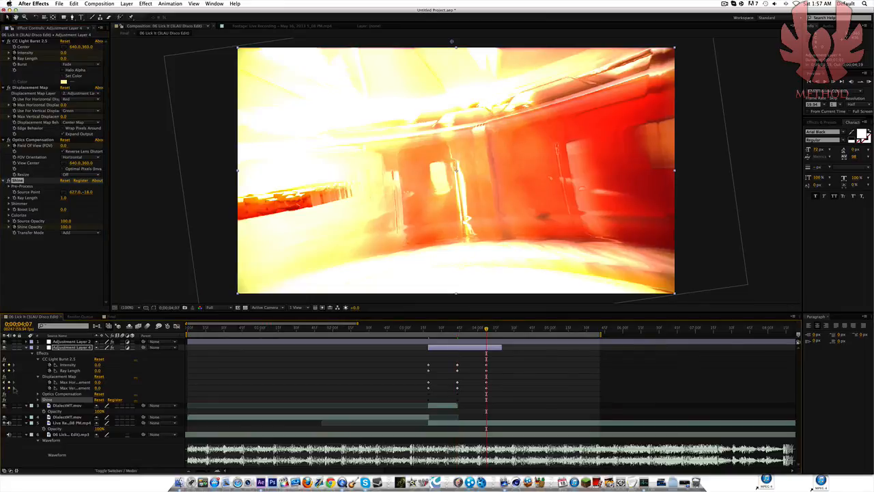
click(65, 227)
text(0)
key(Return)
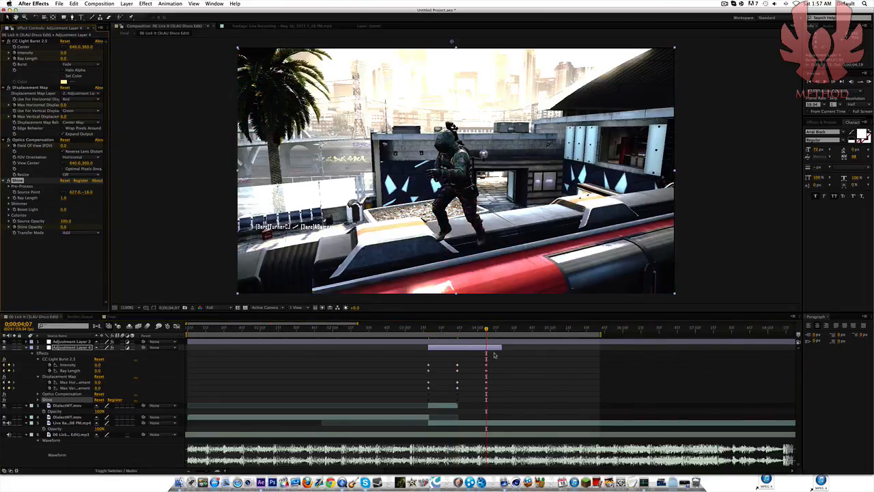
Apply the recently used shine preset to the full-length adjustment layer and set its Shine Opacity to 45
click(495, 342)
click(170, 3)
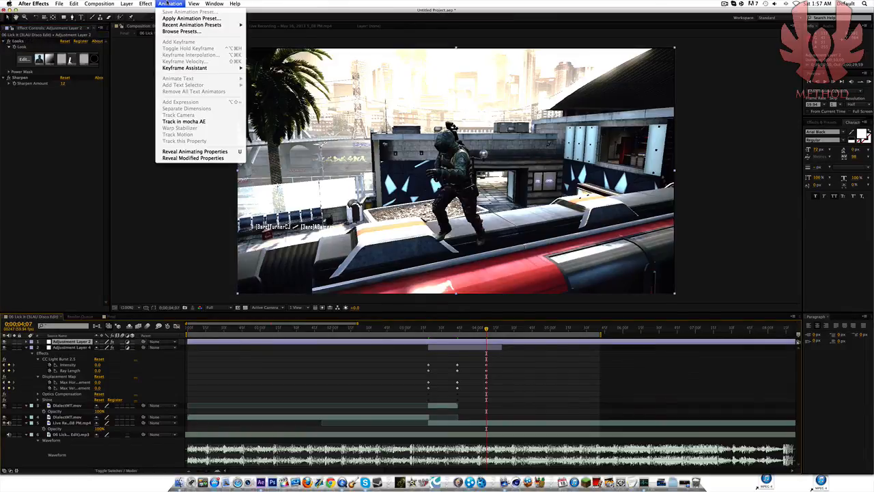
mouse_move(205, 24)
click(290, 26)
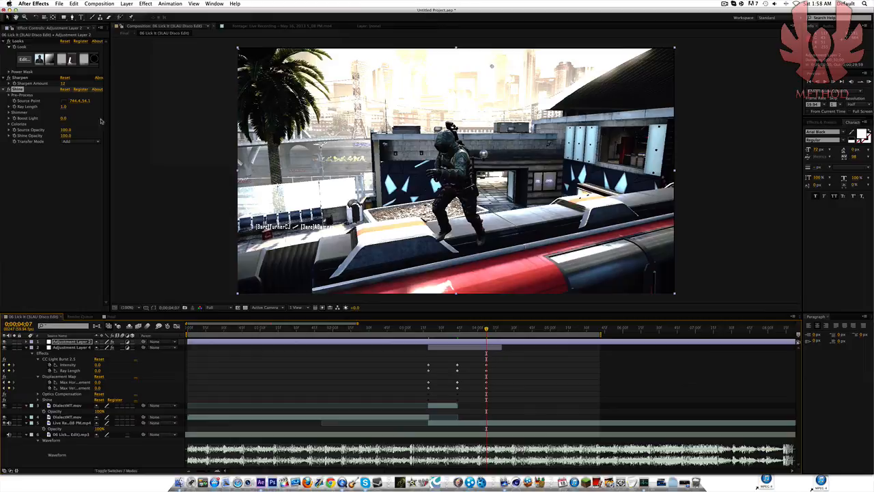
click(65, 135)
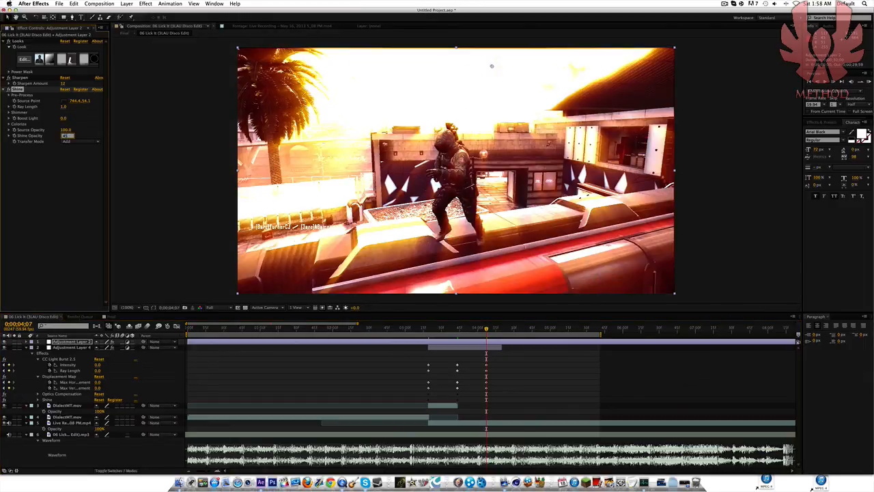
text(45)
key(Return)
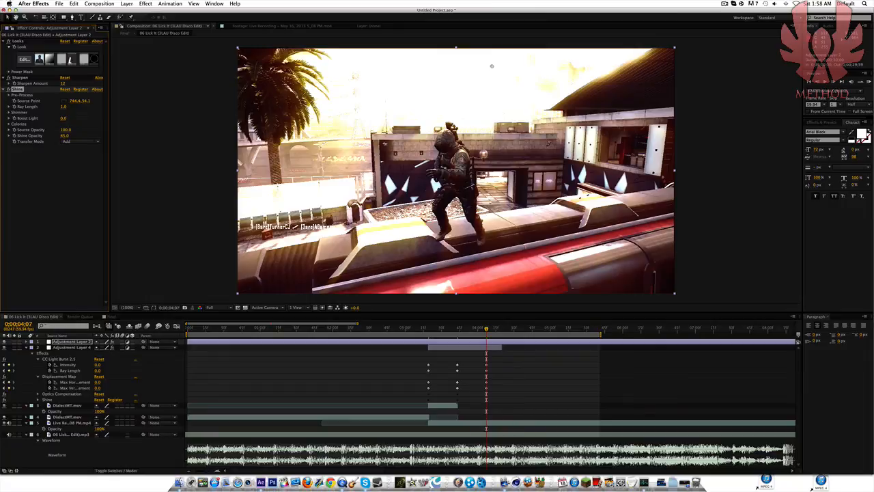
In Adjustment Layer 2's Shine effect, set Shine Opacity to 100 and move the source point just above the frame's top centre
drag(65, 137, 119, 134)
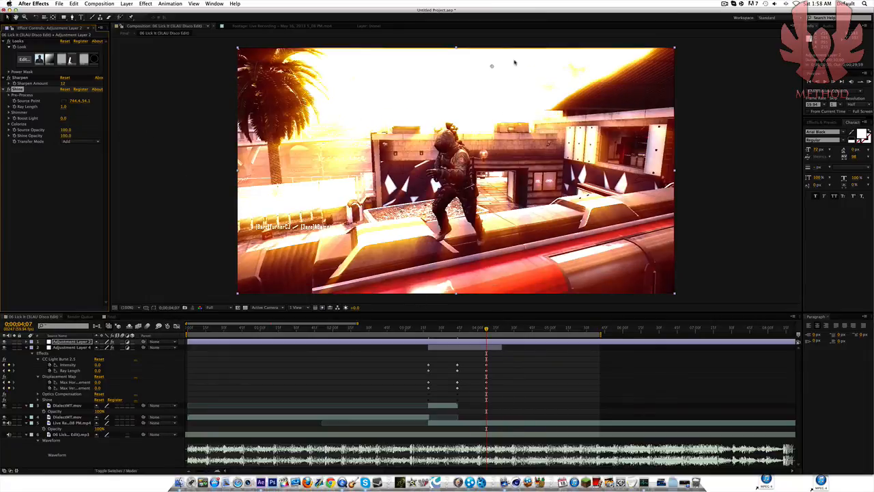
drag(492, 67, 457, 12)
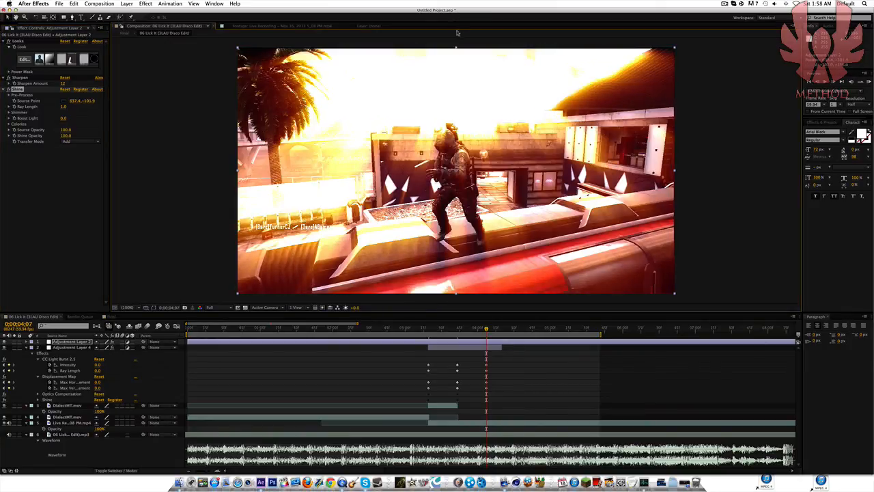
Set Shine's Ray Length to 1.1 and its Shimmer Amount to 6.5 on Adjustment Layer 2
click(64, 107)
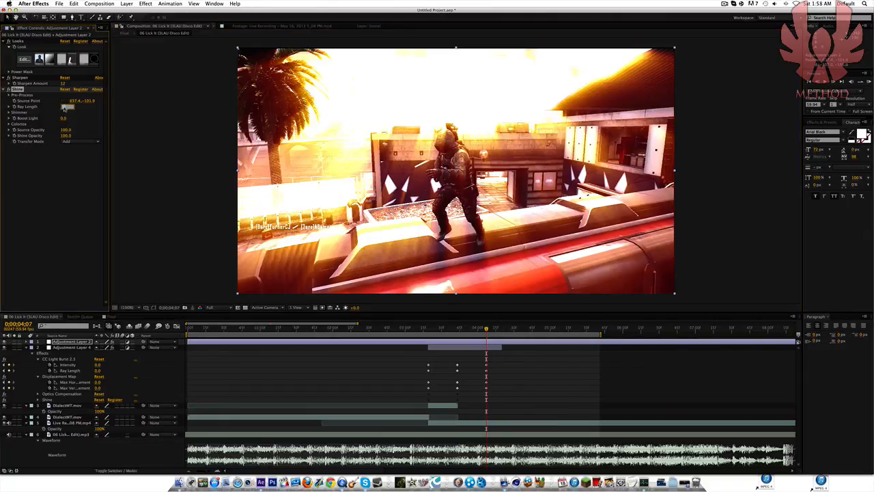
text(1.1)
key(Return)
click(8, 114)
click(65, 118)
text(6.5)
key(Return)
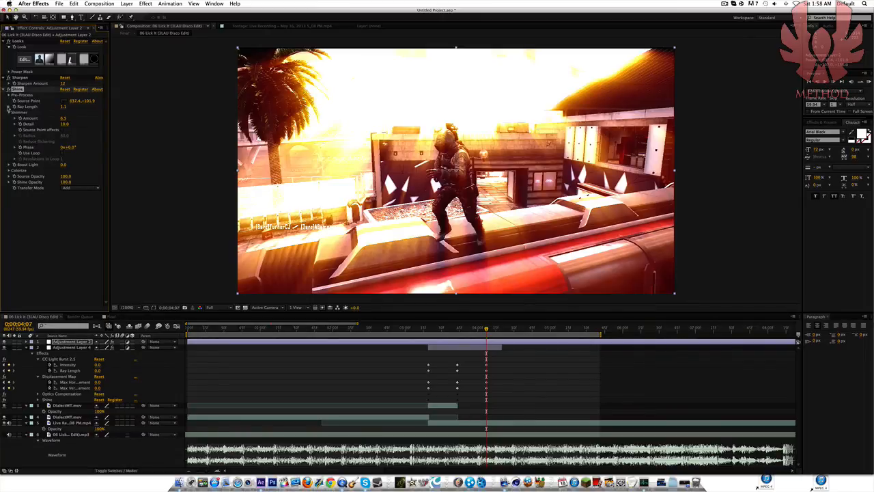
click(9, 112)
Keyframe the opacity of the upper DialectMT.mov layer from 100% at 0;00;03;19 to 0% at 0;00;03;43
click(450, 331)
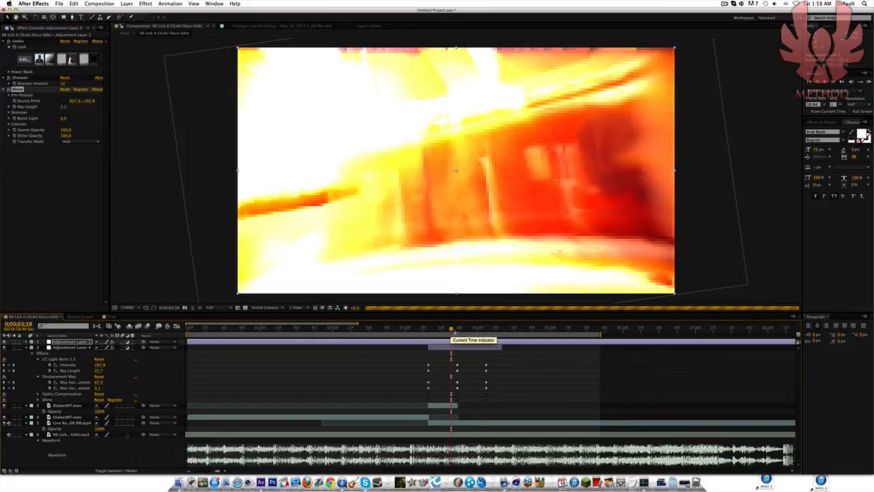
click(427, 330)
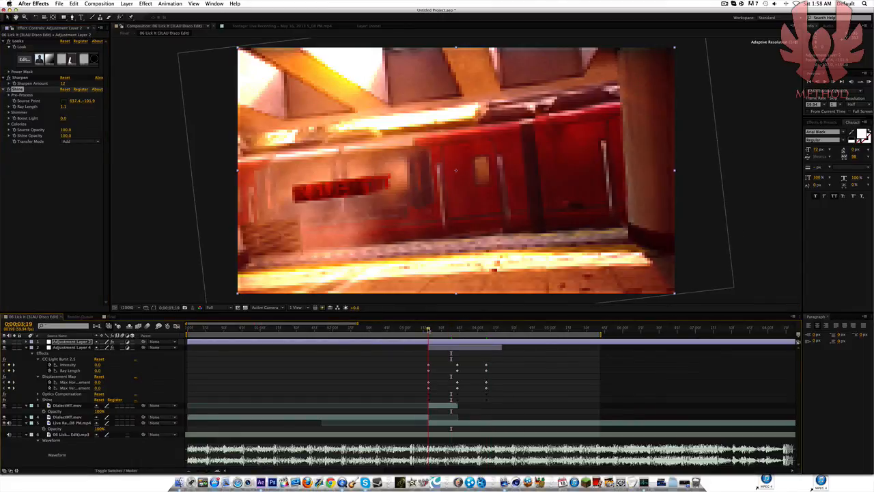
click(455, 423)
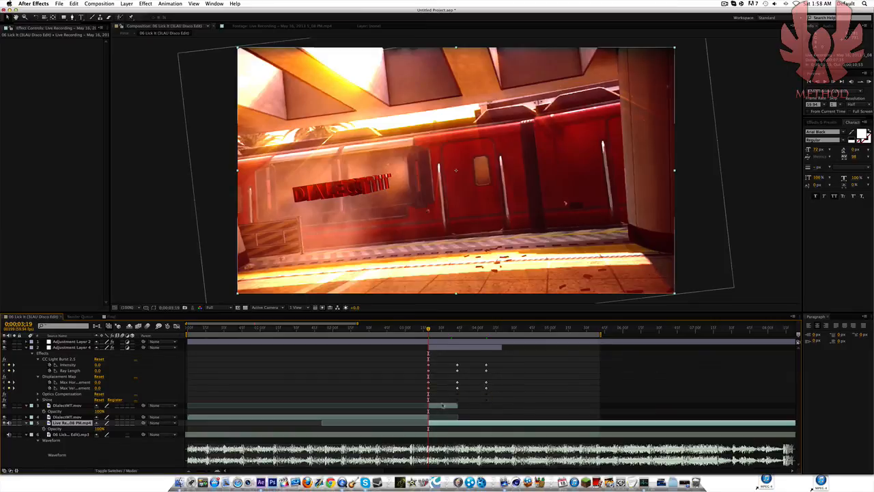
click(458, 330)
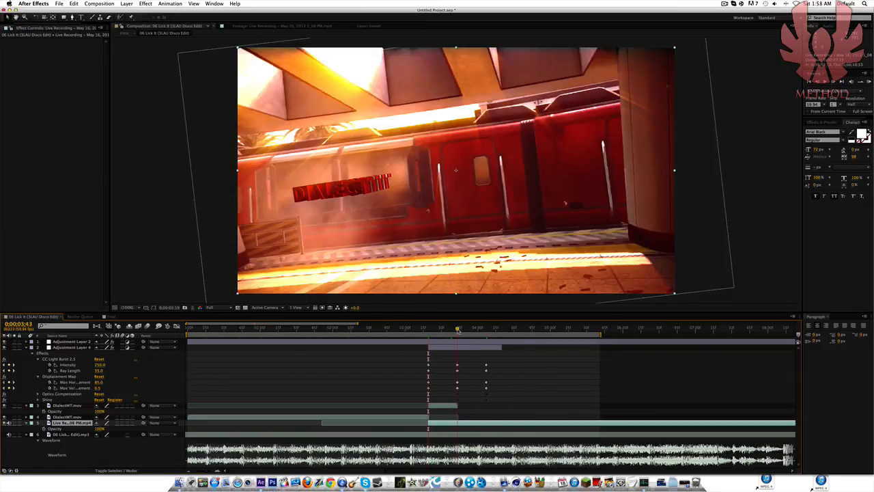
click(456, 406)
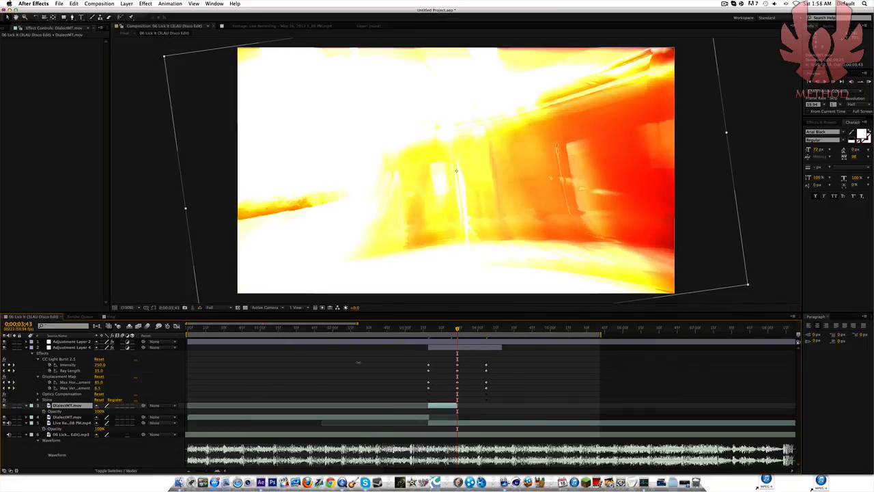
click(4, 388)
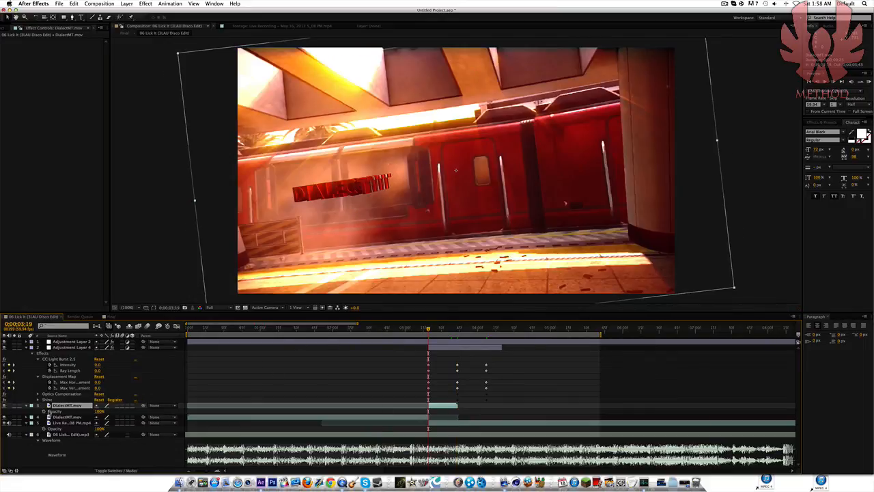
click(13, 388)
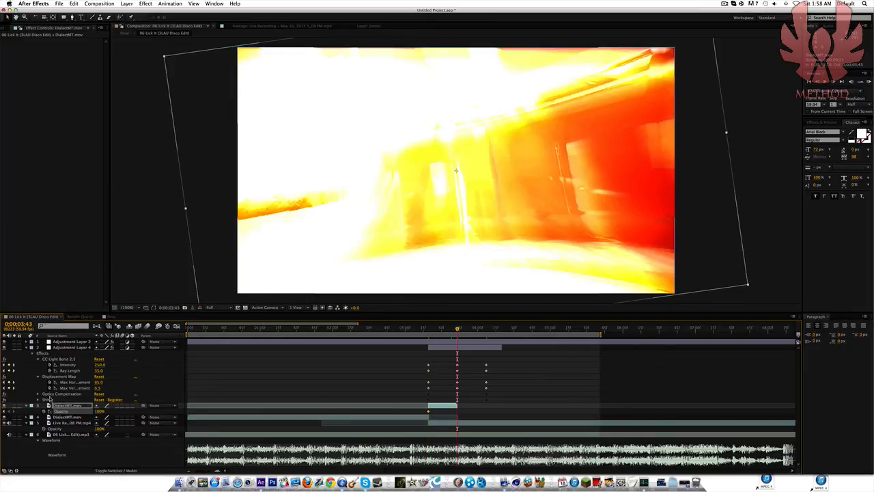
key(Return)
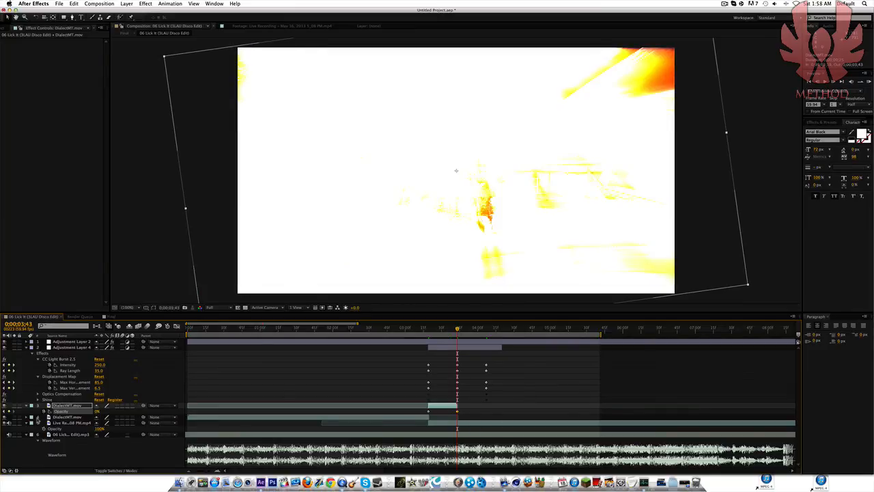
Keyframe the live recording clip's opacity to 100% at 0;00;03;43 and 0% at 0;00;03;19
click(45, 429)
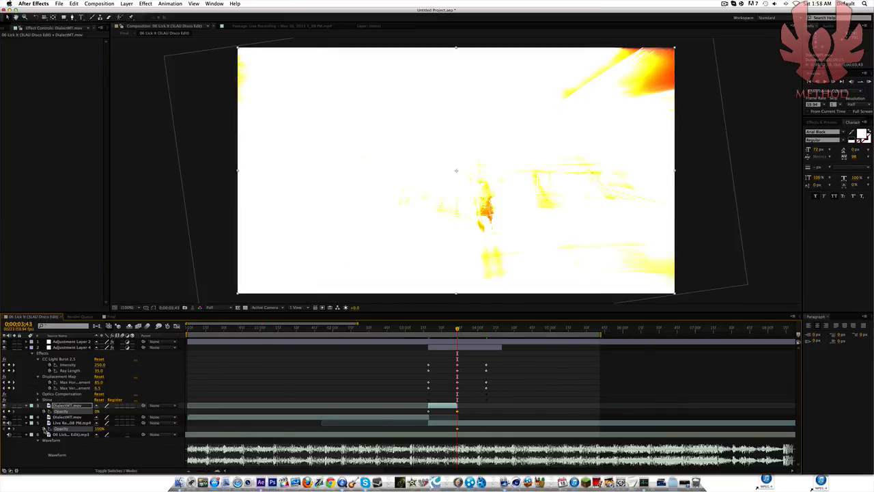
click(45, 428)
click(45, 429)
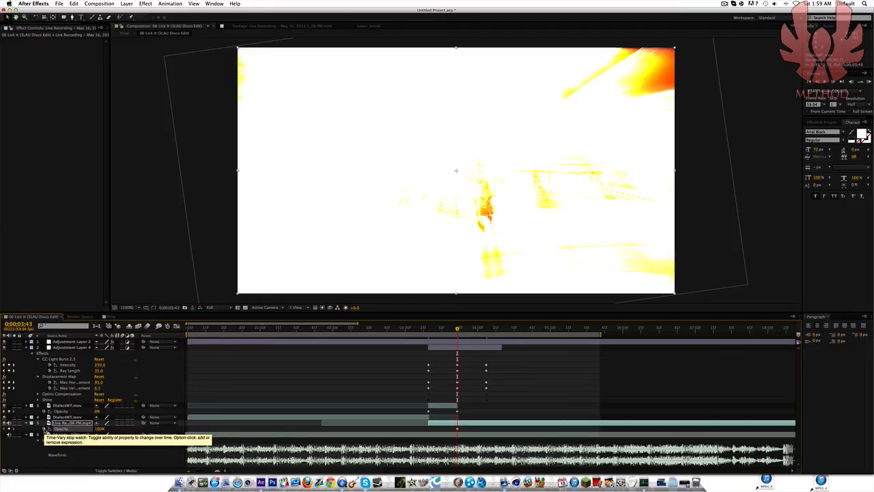
click(5, 411)
click(100, 429)
key(Return)
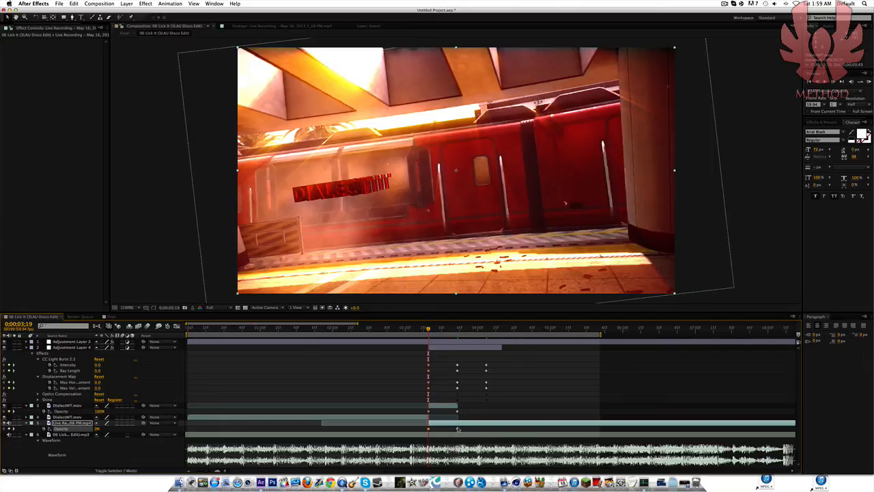
Show all keyframes of Adjustment Layer 4 and move its middle column earlier, about a third of the way between first and last
click(485, 348)
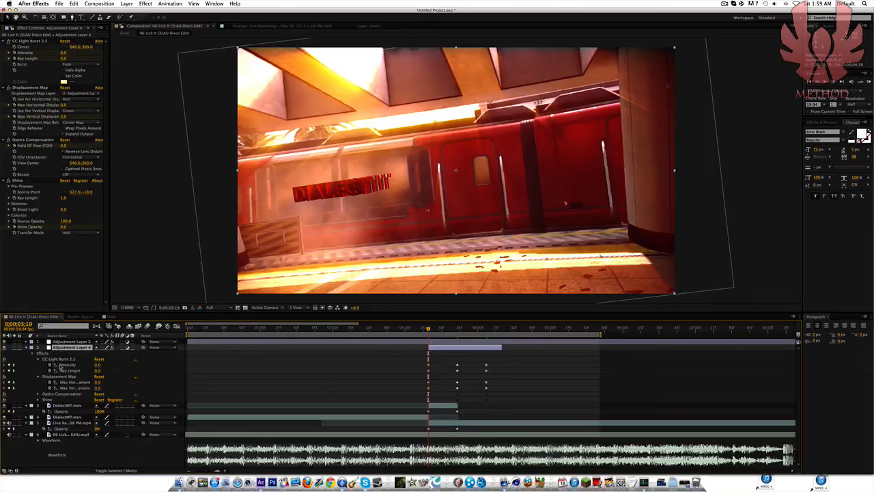
key(u)
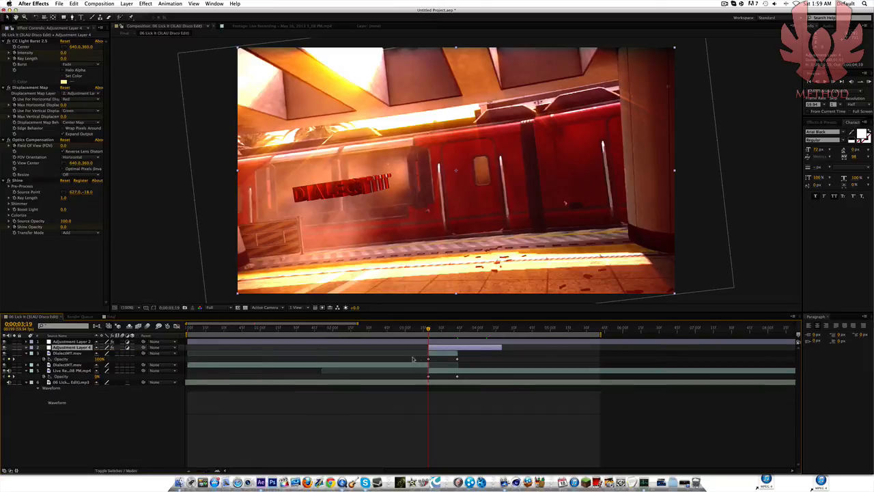
key(u)
drag(421, 358, 517, 412)
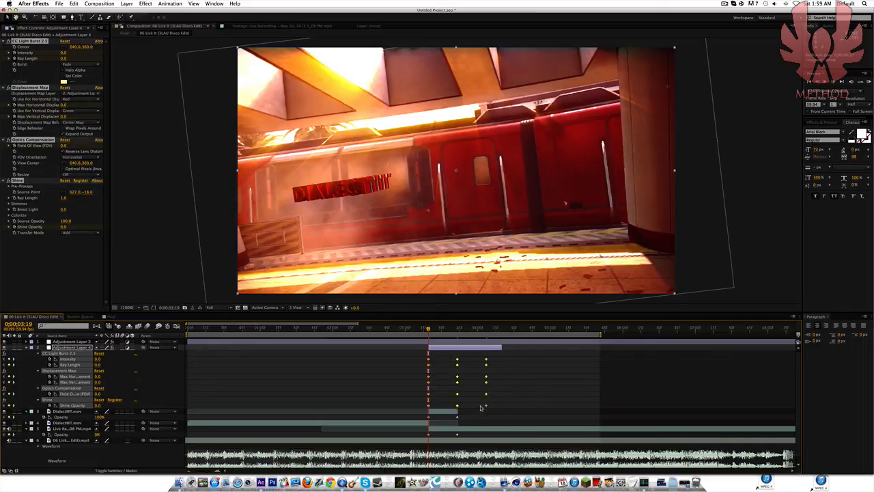
drag(504, 407, 413, 356)
drag(508, 408, 412, 358)
drag(450, 354, 442, 406)
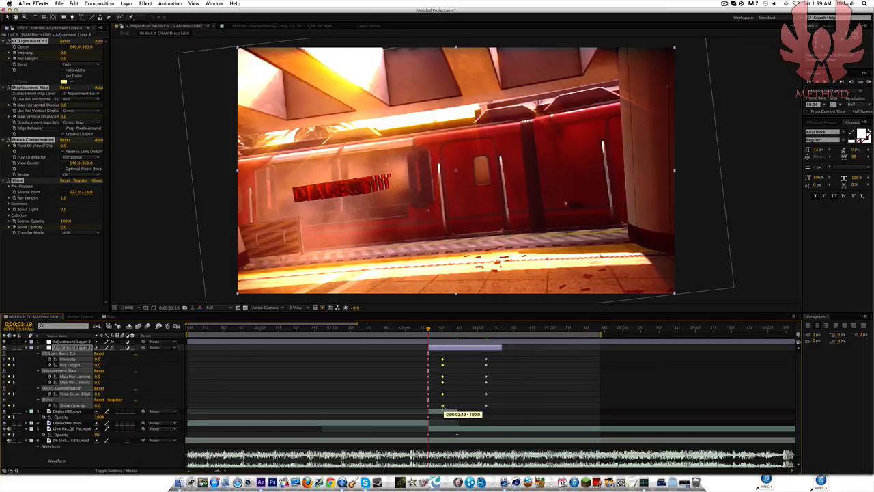
drag(444, 408, 447, 408)
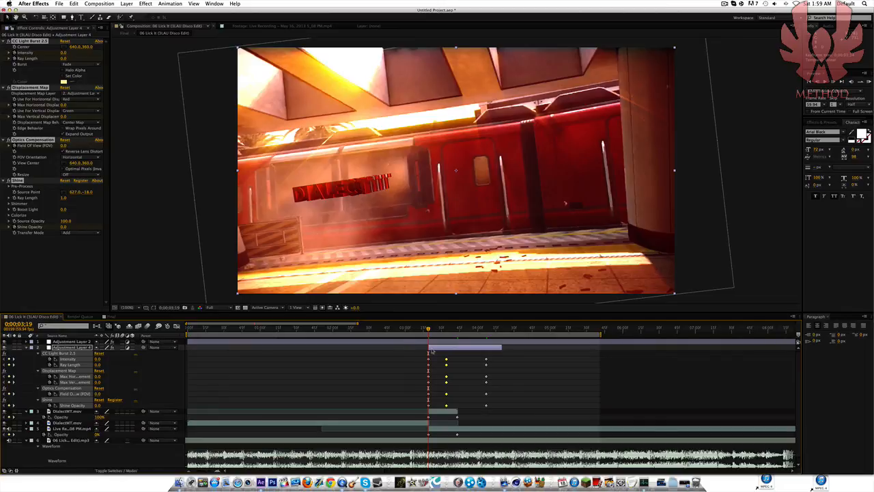
Start the transition at about 0;00;03;14 by moving Adjustment Layer 4, the DialectMT.mov cuts with their first opacity keyframe, and the live recording clip
drag(431, 349, 425, 350)
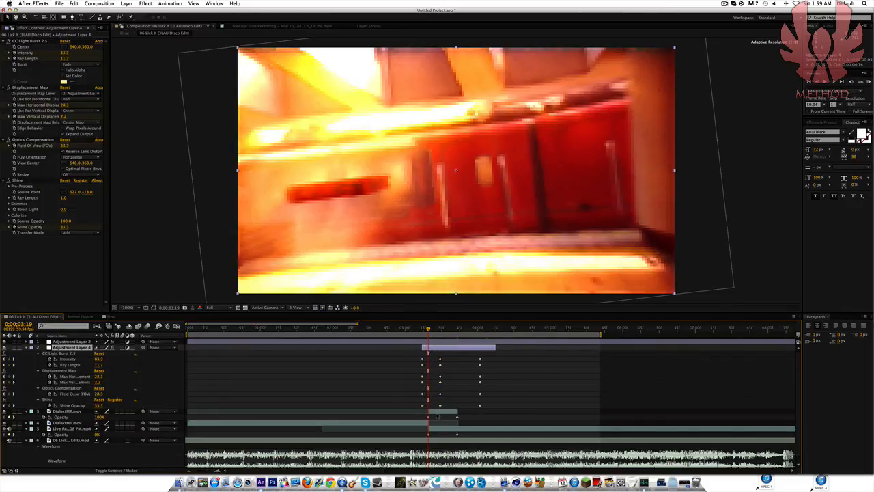
click(426, 411)
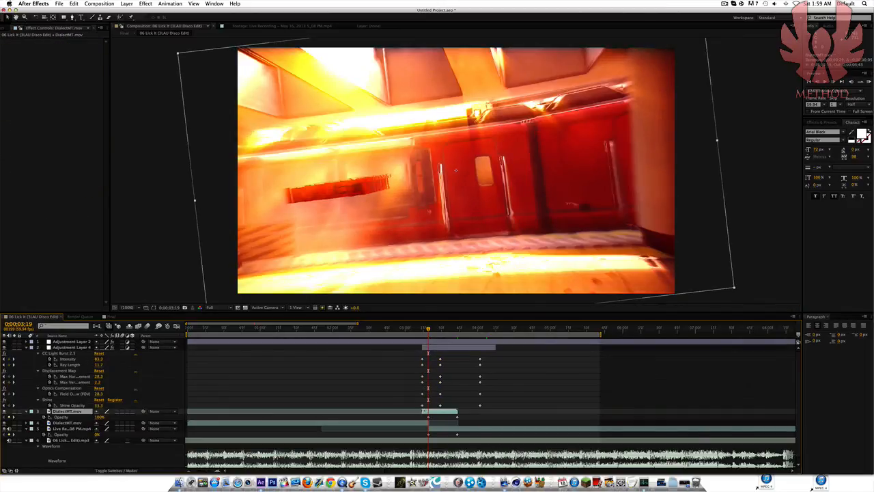
drag(429, 418, 422, 417)
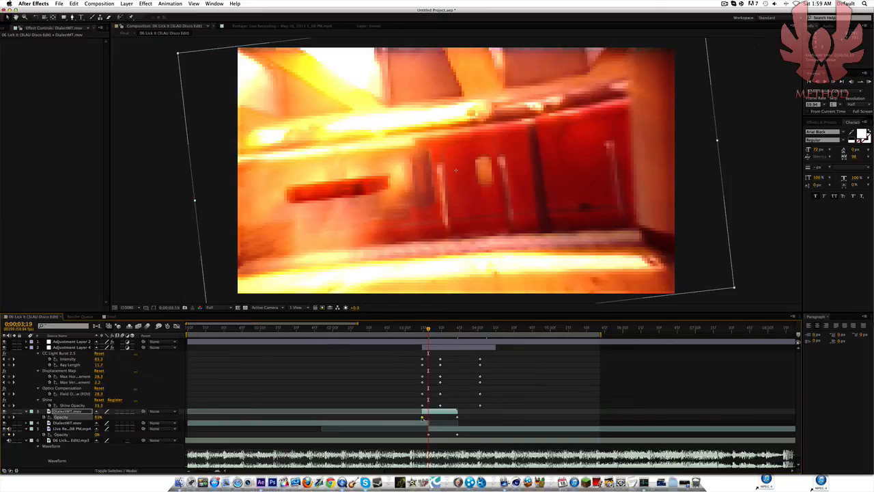
click(428, 424)
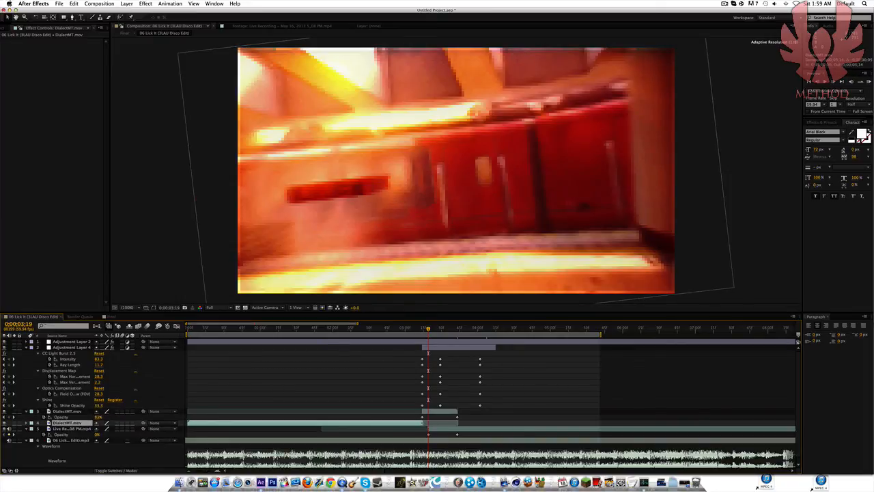
click(429, 429)
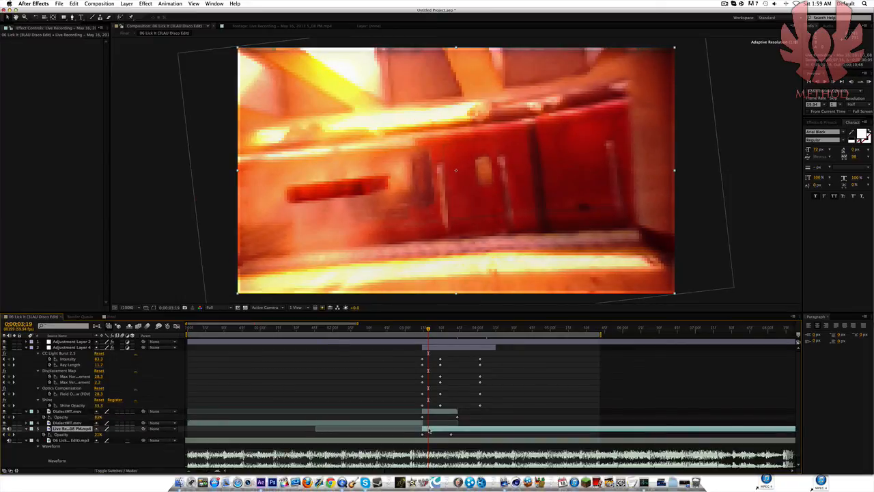
Move Adjustment Layer 4's last keyframes back to the end of the upper DialectMT.mov clip and check the transition through 0;00;03;46
drag(439, 357, 442, 407)
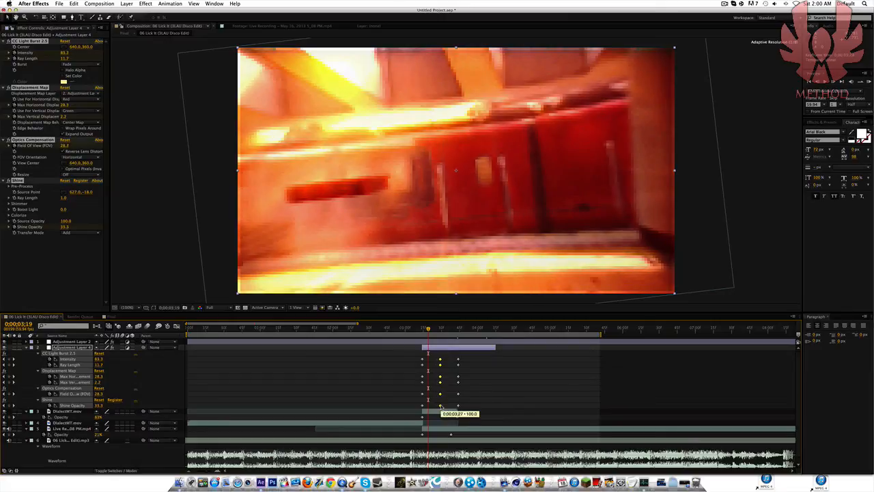
click(520, 408)
drag(427, 330, 449, 335)
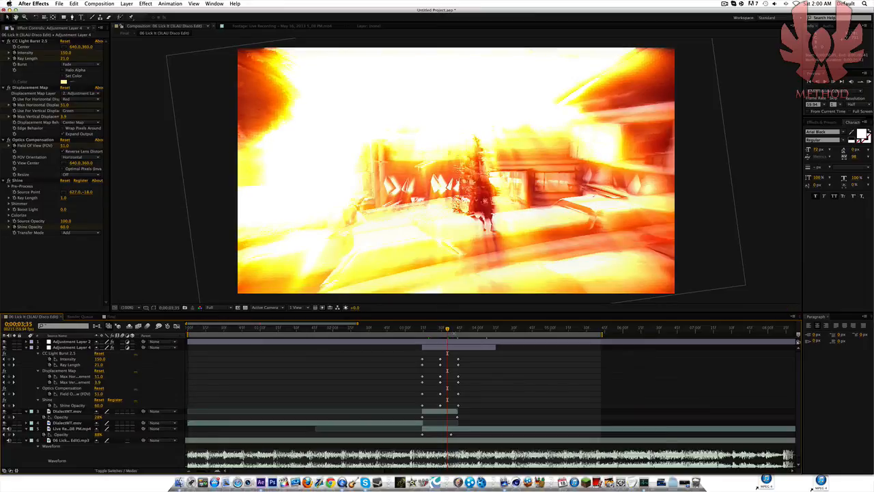
drag(451, 328, 460, 332)
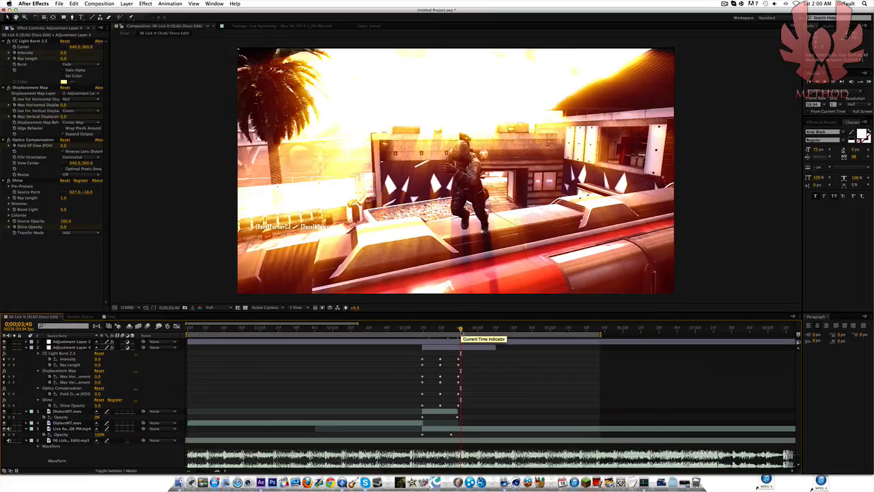
Scale the live recording clip to 122% and reposition it left and slightly down in the frame
click(470, 430)
key(s)
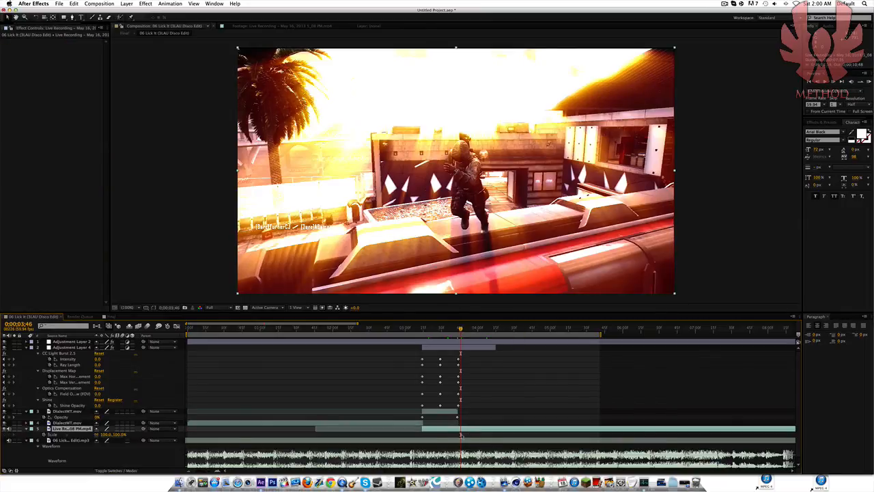
click(120, 434)
text(122)
key(Return)
drag(470, 189, 427, 211)
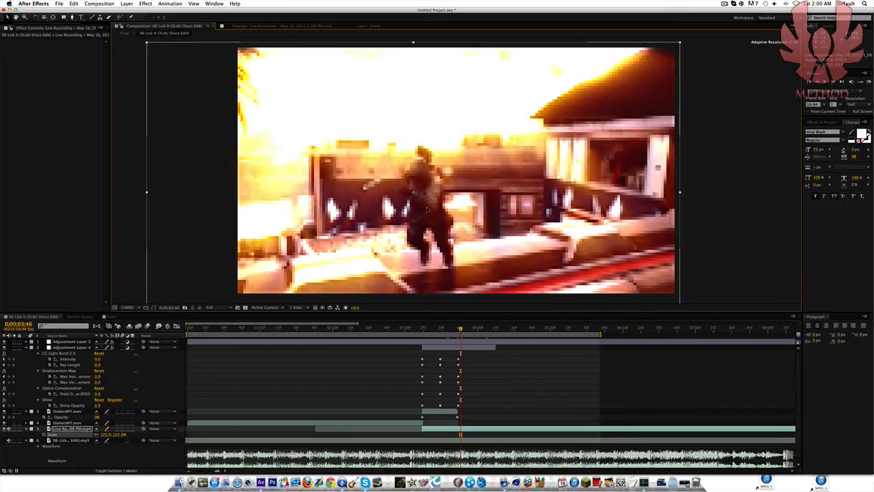
Increase the live recording clip's scale to 127% and shift it a little further left and down
click(120, 435)
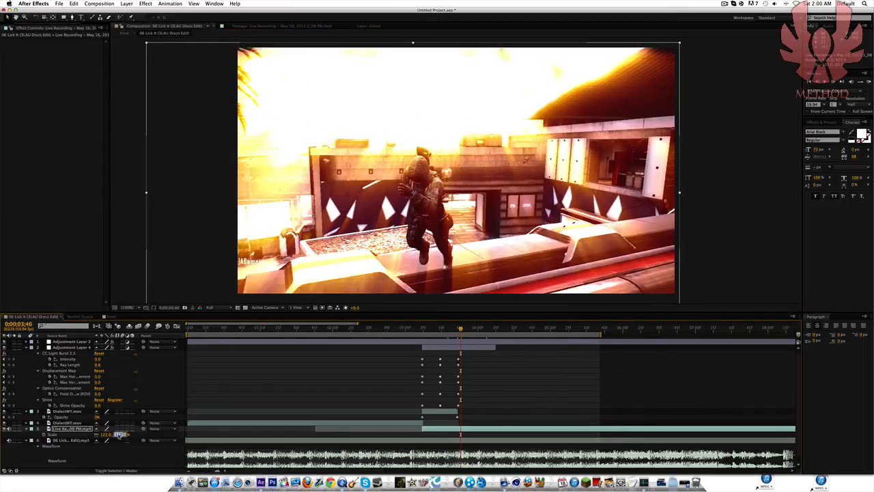
text(127)
key(Return)
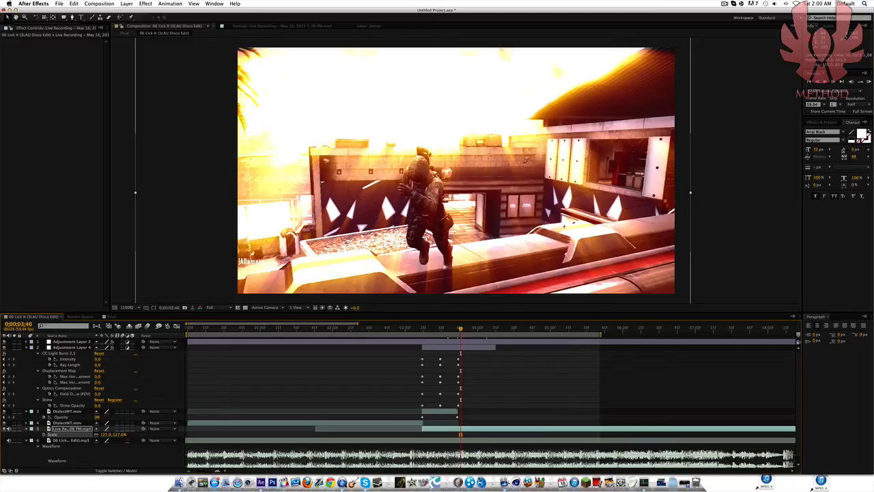
drag(489, 165, 476, 176)
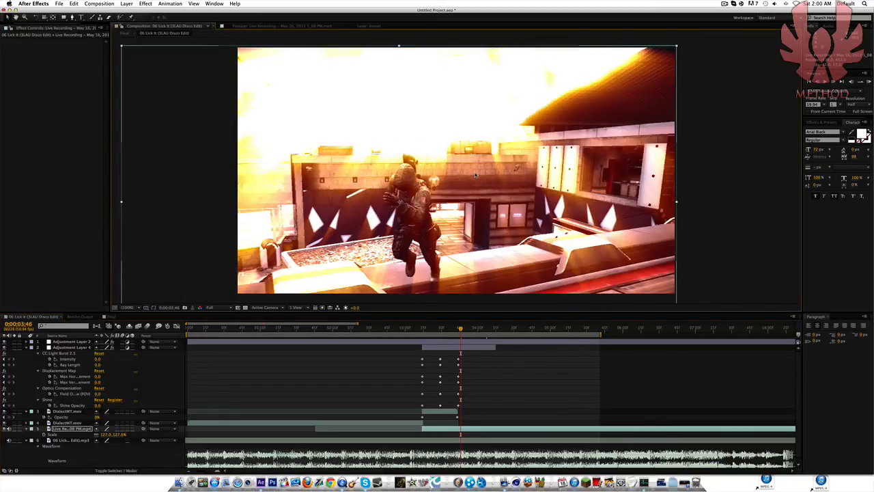
Set the live recording clip's scale to 129% and nudge it slightly left so it still fills the frame
click(121, 435)
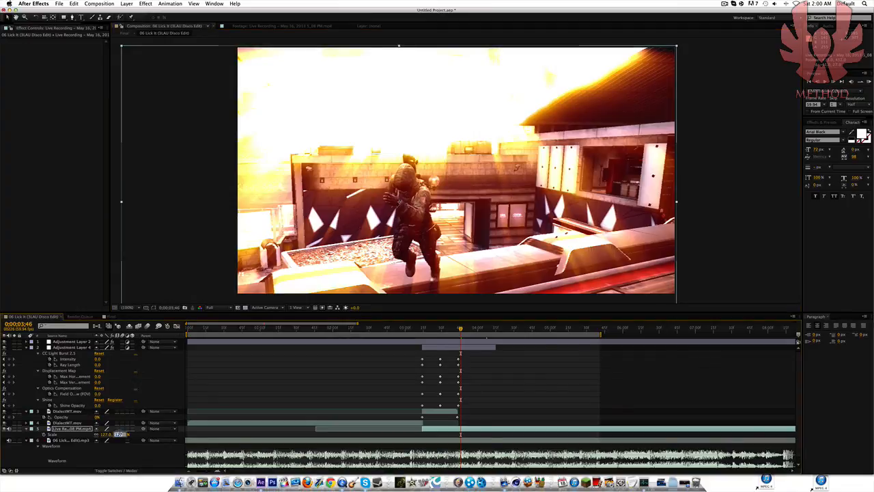
text(129)
key(Return)
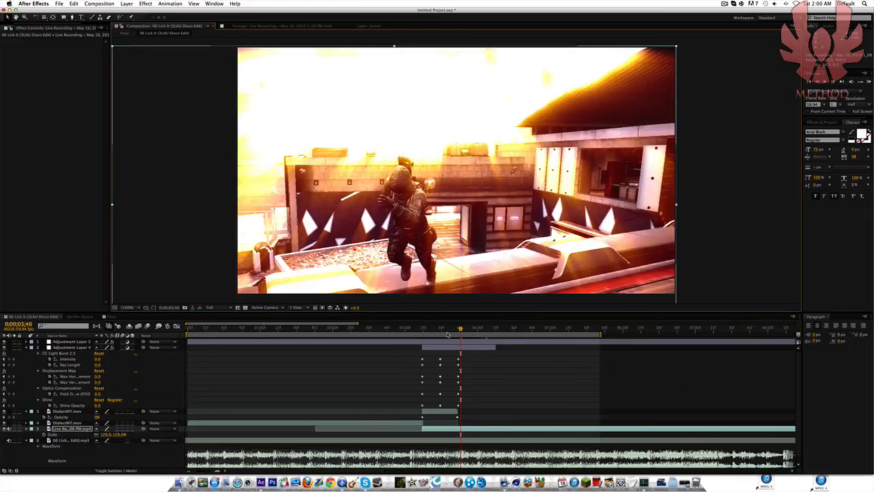
Enable time remapping on the live recording clip and add a Time Remap keyframe at 0;00;03;28
drag(466, 330, 439, 347)
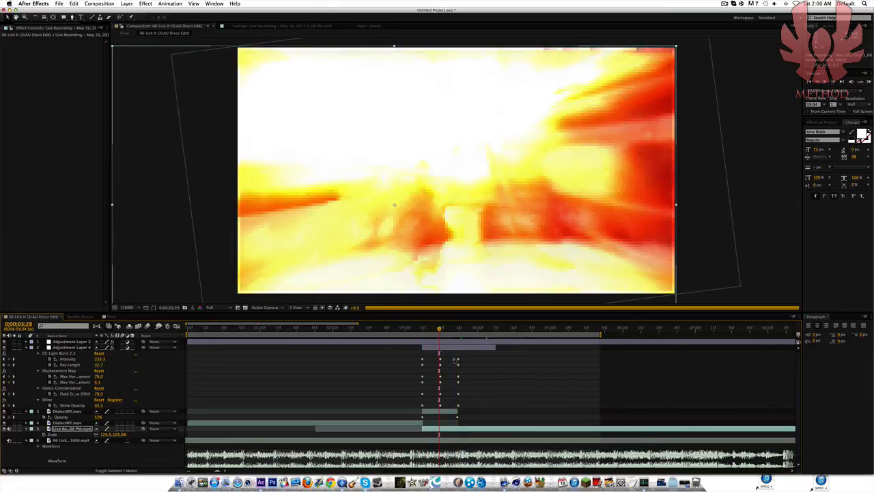
right_click(456, 431)
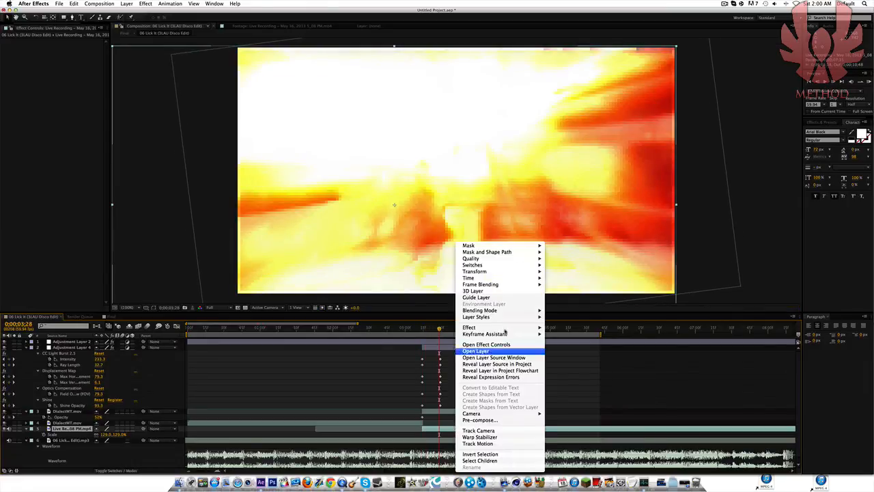
mouse_move(505, 278)
click(580, 278)
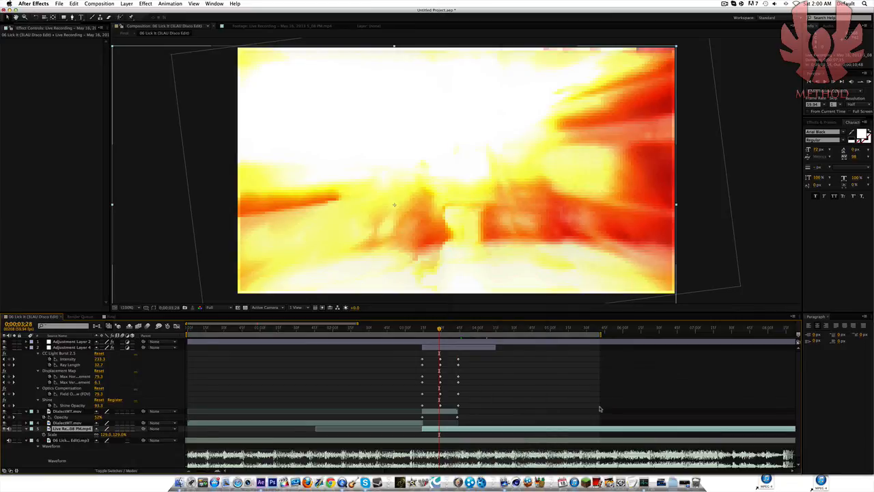
scroll(801, 371, down, 1)
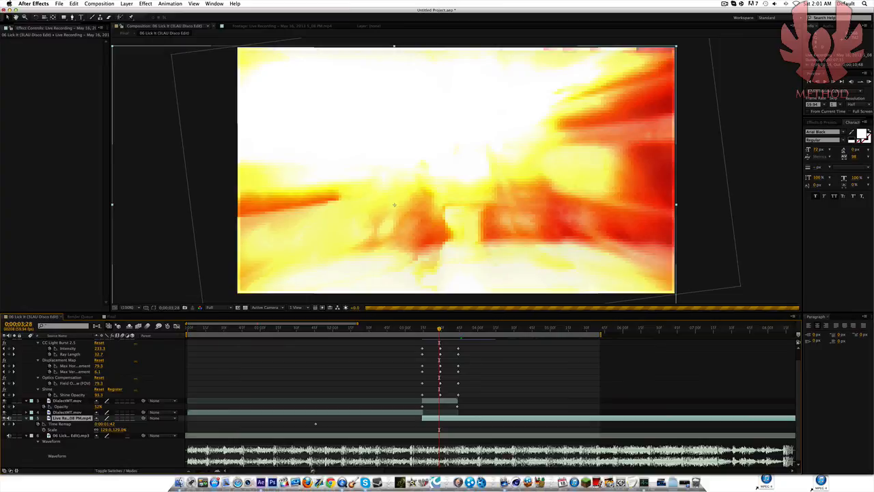
drag(312, 470, 357, 470)
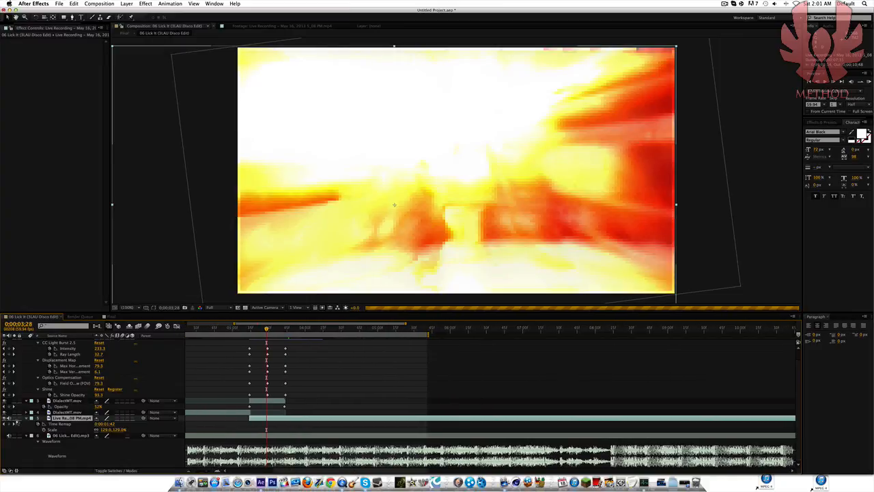
click(10, 424)
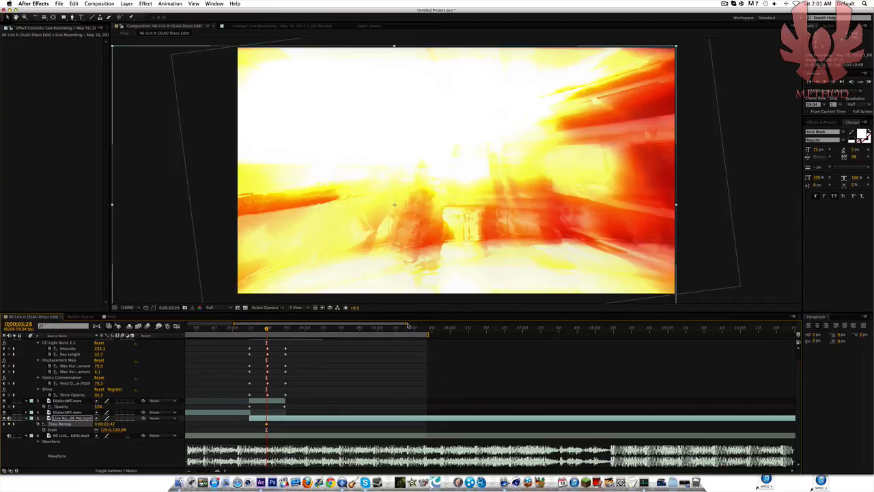
Move the live recording's final Time Remap keyframe earlier to about 5 seconds to speed up the footage, and check it at 0;00;04;25
drag(406, 324, 599, 329)
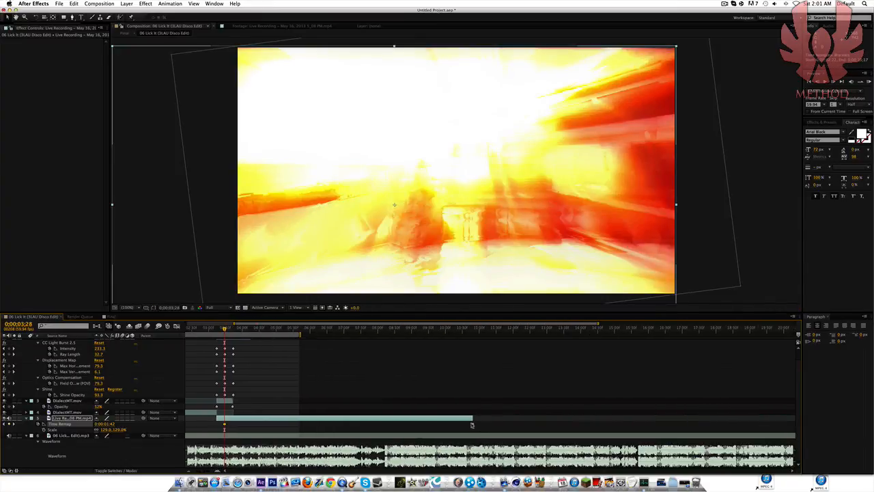
drag(472, 425, 275, 425)
drag(233, 329, 257, 342)
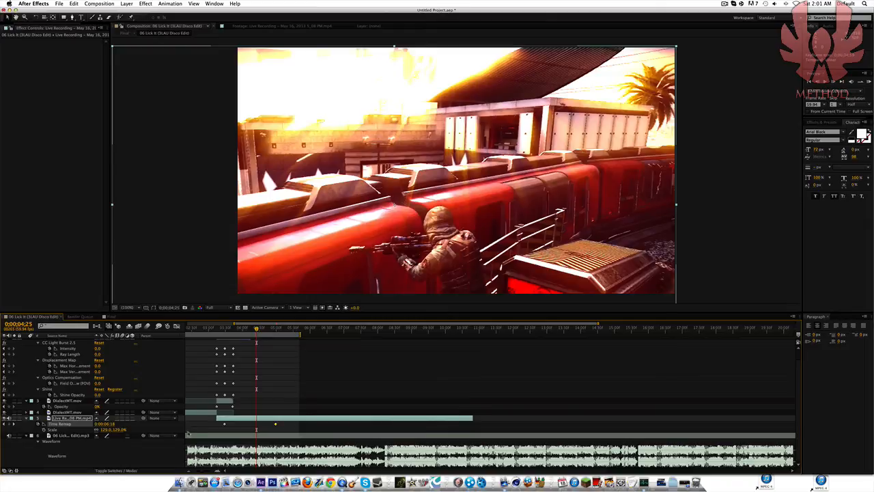
Return to the start of the composition and reveal the lower DialectMT.mov clip's Opacity property
drag(547, 327, 187, 329)
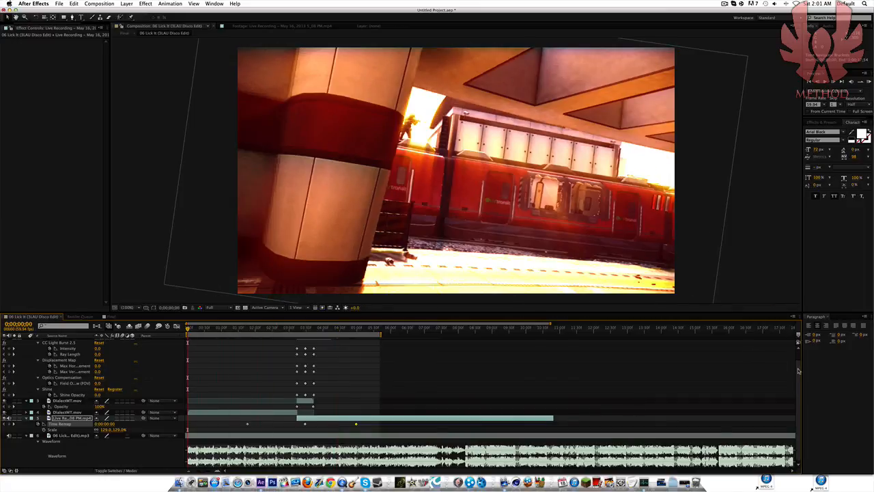
click(248, 414)
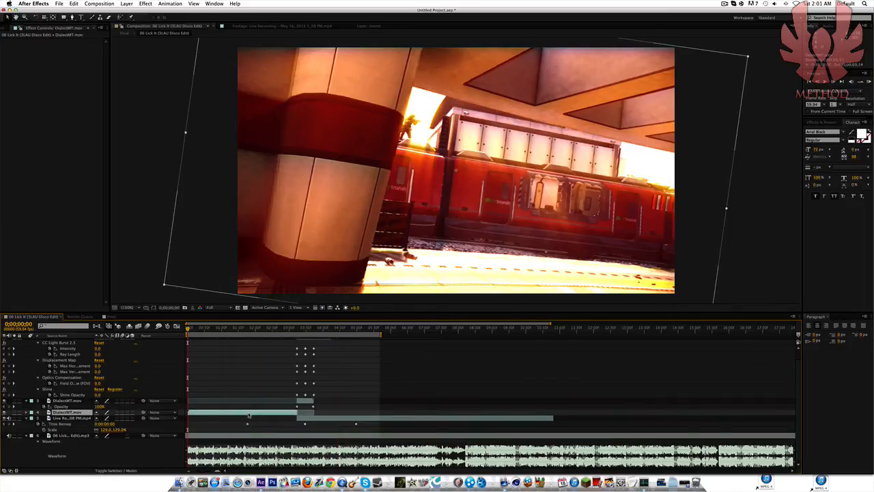
key(t)
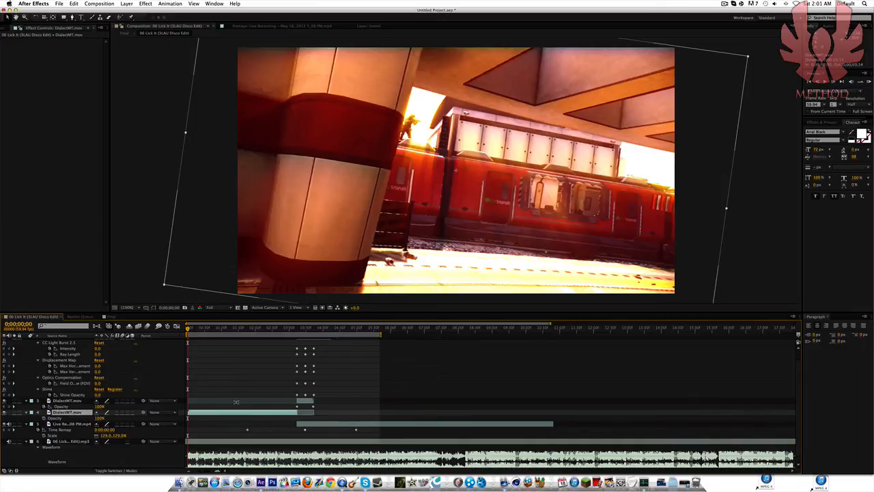
scroll(237, 402, down, 1)
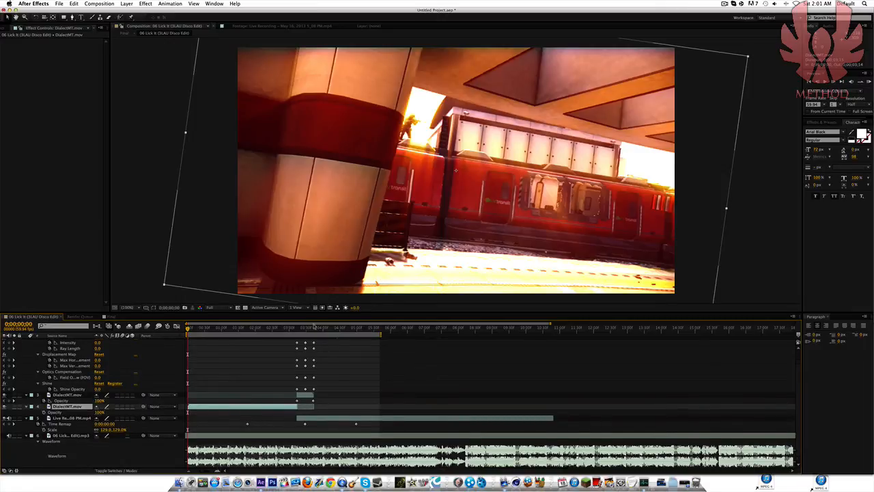
Add sick trainbang2.mp4 above the live recording and adjust it so its sniper shot section begins at 0;00;04;25
drag(319, 329, 337, 348)
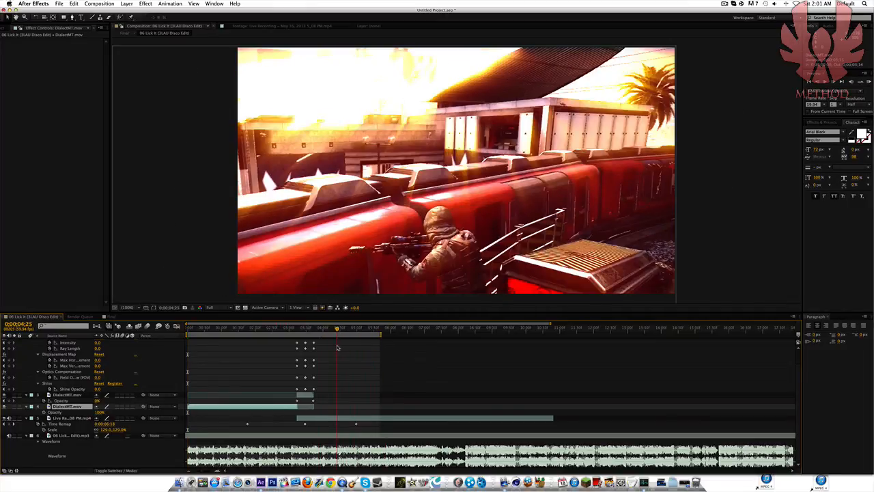
click(6, 28)
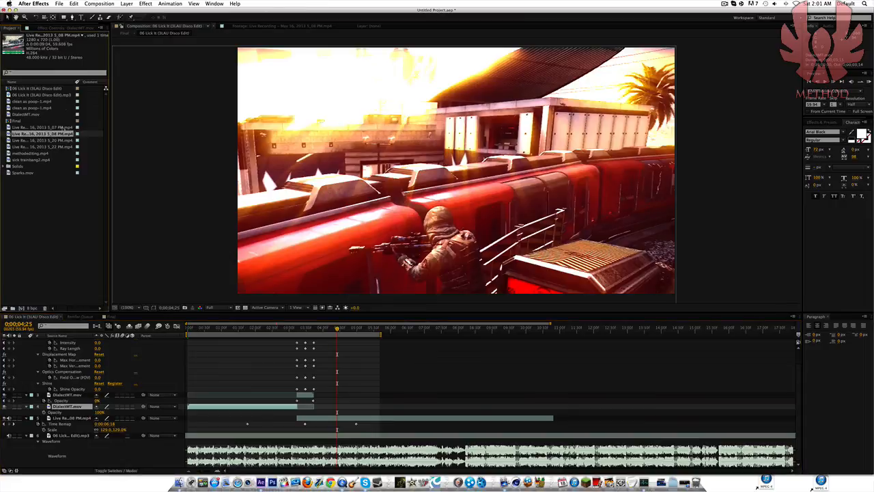
click(41, 108)
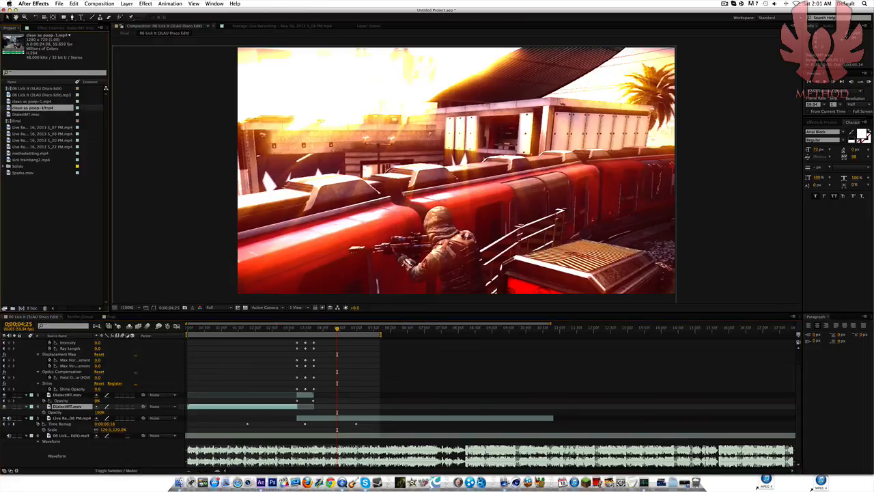
click(39, 160)
drag(28, 160, 342, 418)
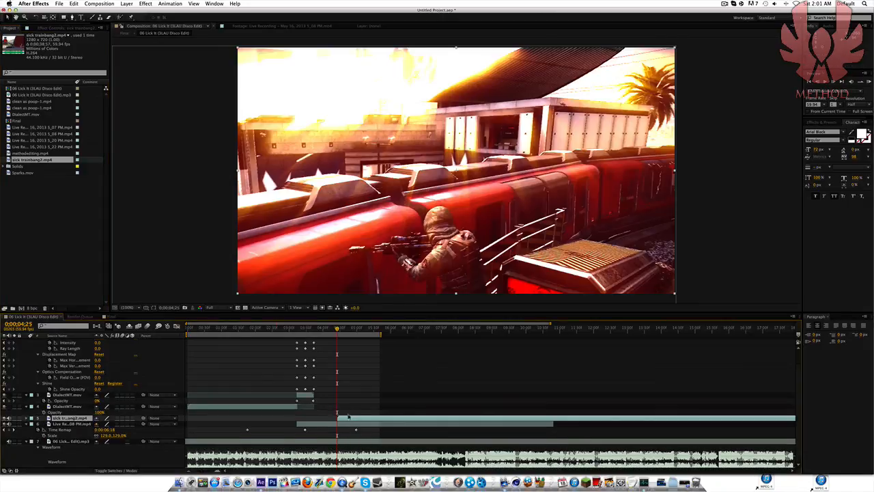
drag(260, 418, 278, 419)
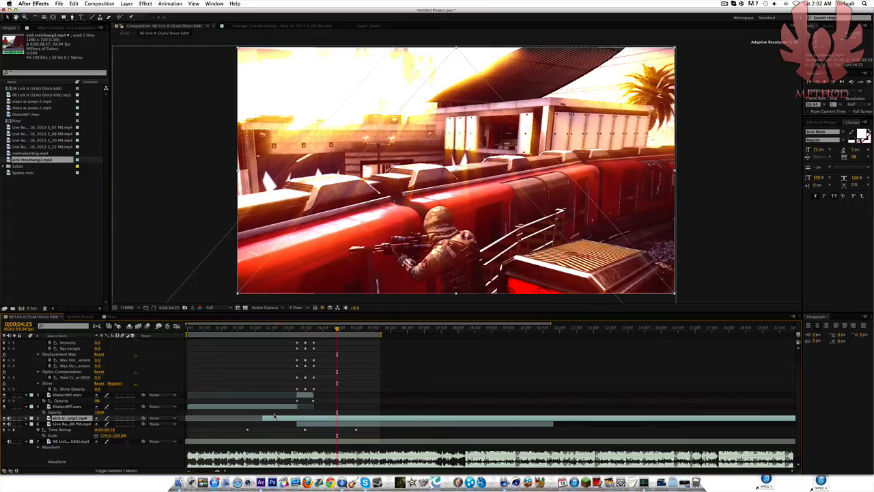
drag(271, 422, 329, 418)
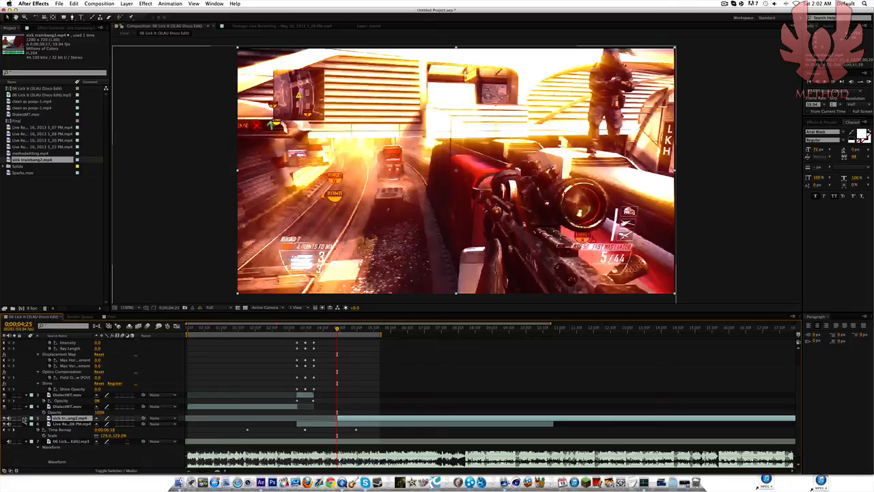
Go to the gunshot frame at 0;00;04;34, switch to Finder, search for "dsr" and import DSR 50.mp3 into the project
drag(337, 330, 344, 335)
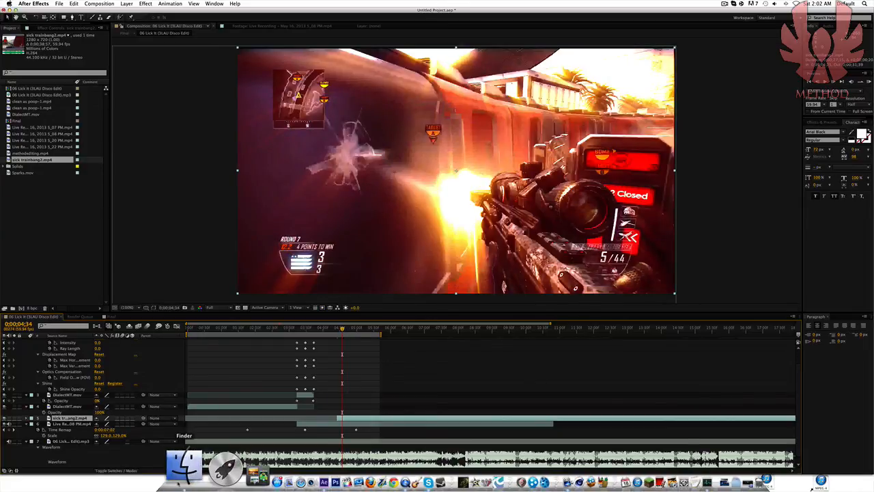
click(184, 464)
click(803, 134)
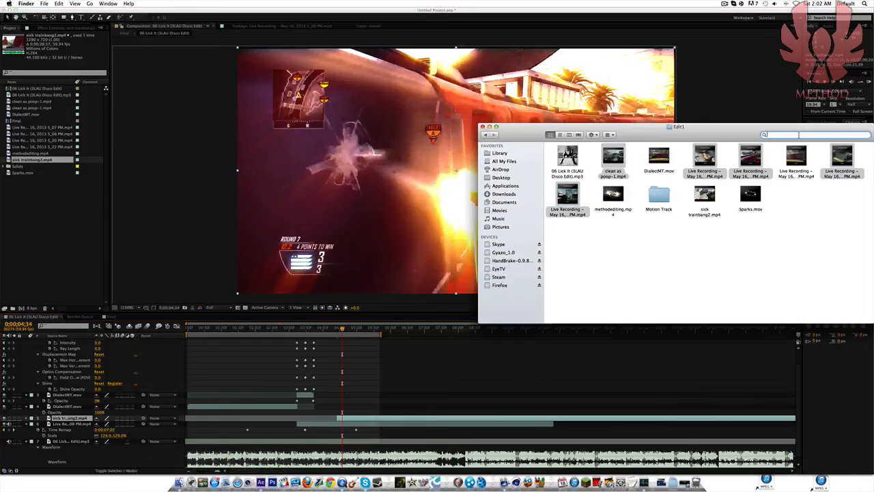
text(dsr)
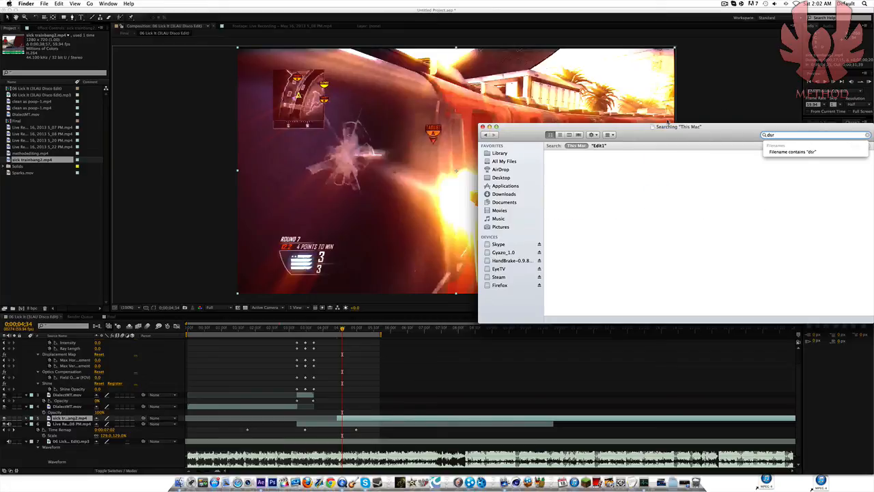
click(620, 208)
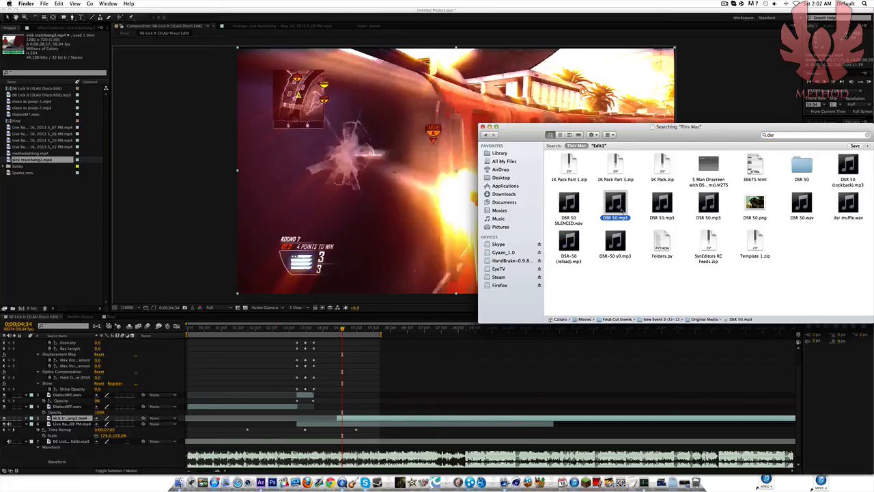
drag(627, 217, 47, 230)
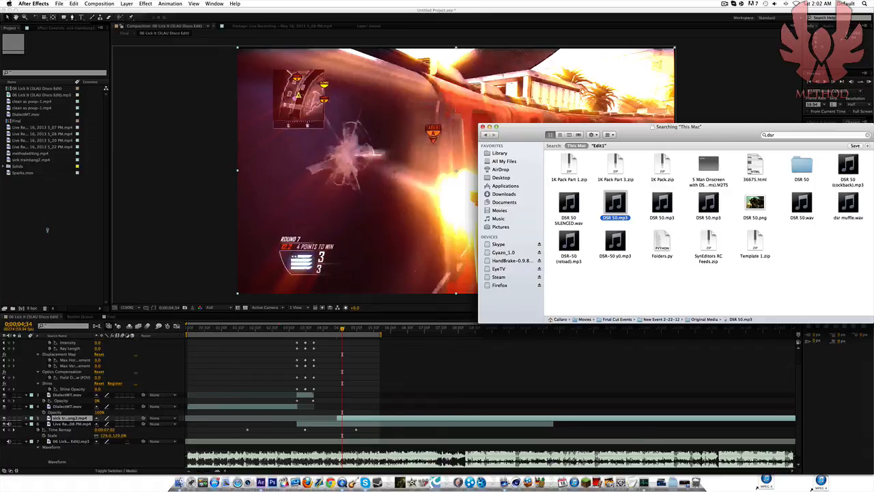
Place DSR 50.mp3 above the sick trainbang2.mp4 layer, starting at 0;00;04;34, and show its waveform
drag(43, 128, 342, 415)
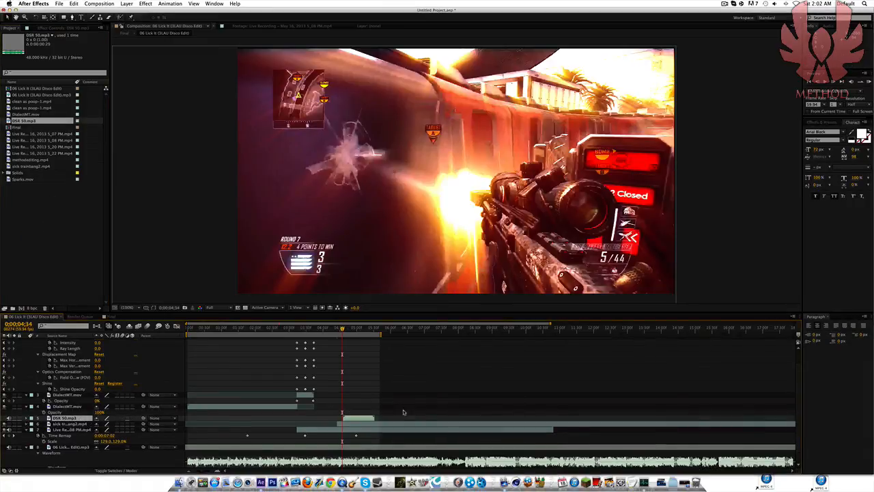
key(l)
key(l)
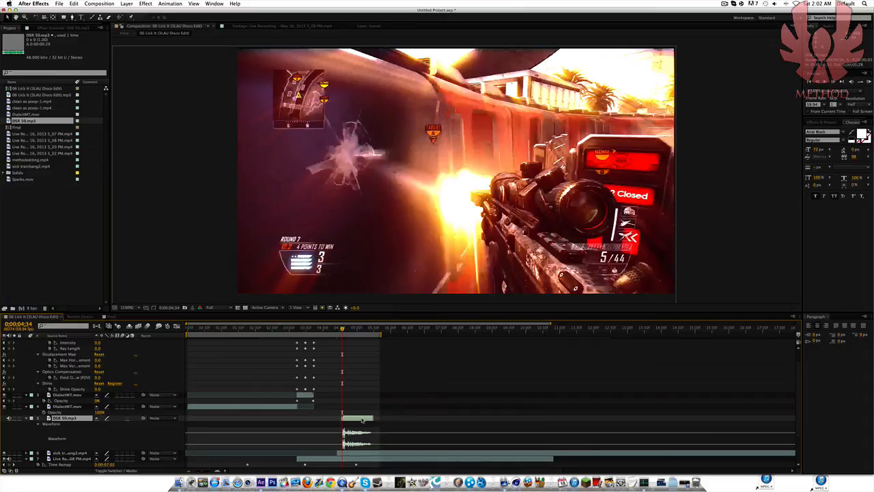
Shift the 06 Lick It song so its beat drop lines up with the gunshot at 0;00;04;34, and preview the sequence
scroll(797, 373, down, 4)
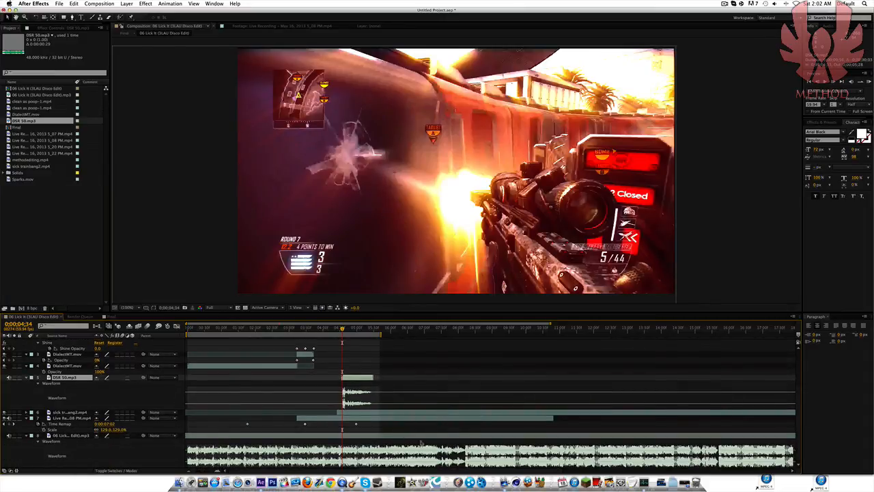
click(476, 438)
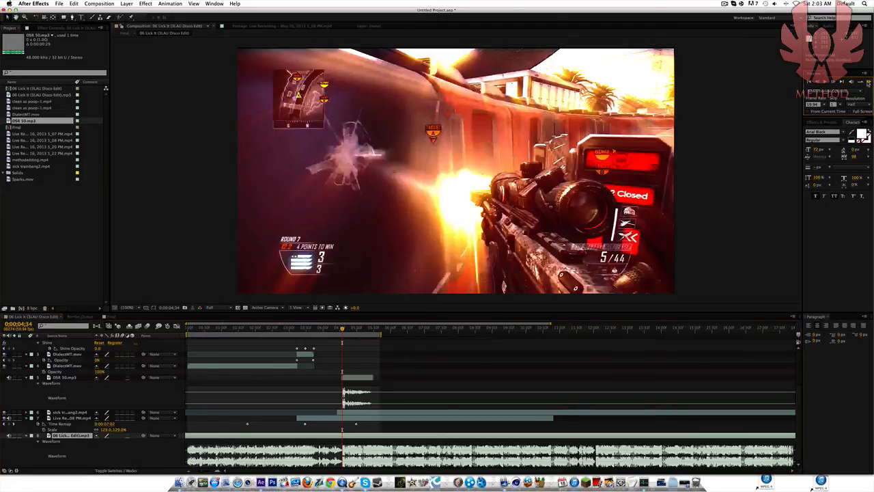
click(868, 83)
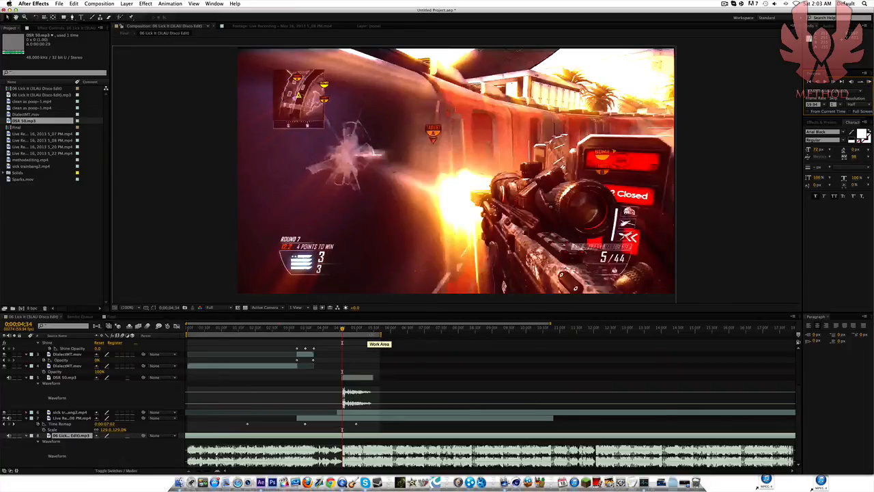
drag(206, 328, 154, 334)
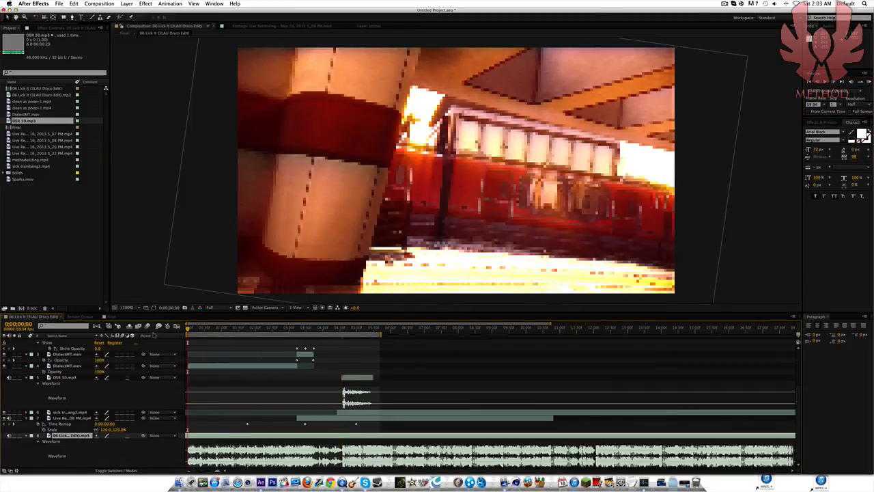
key(KP_0)
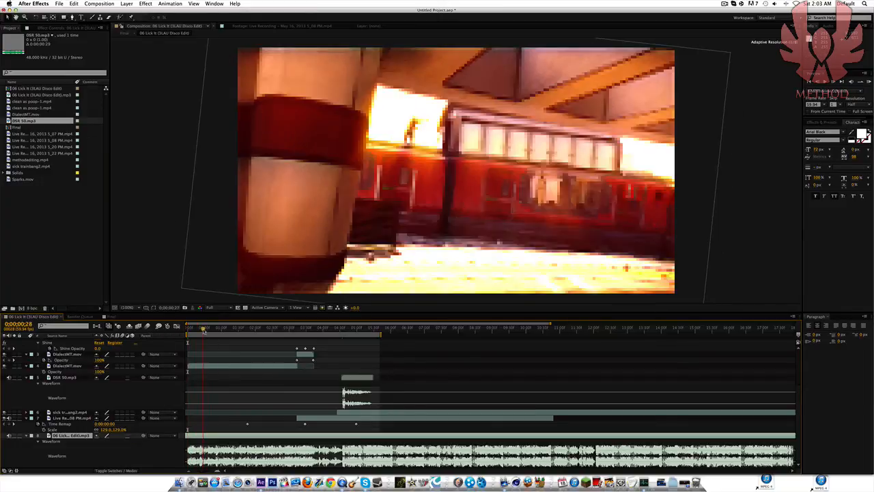
Add an Opacity keyframe of 45% to the lower DialectMT.mov clip at 0;00;00;23
click(208, 365)
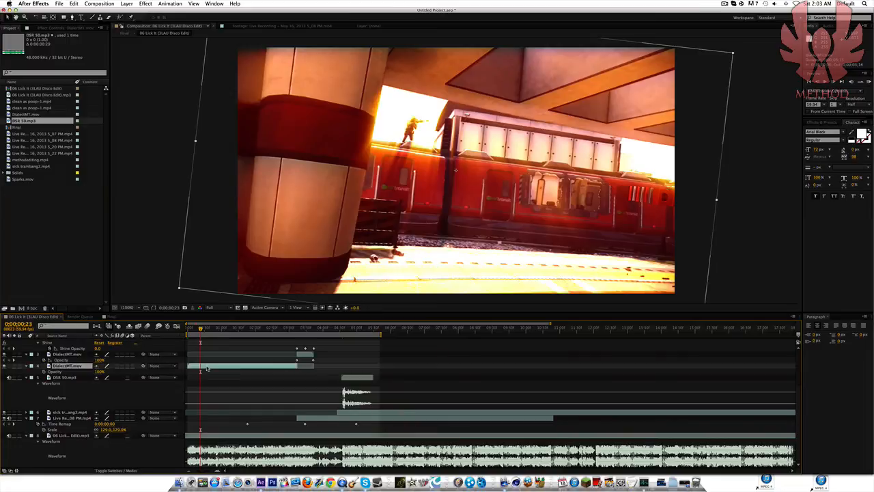
click(817, 82)
click(44, 372)
click(834, 81)
click(100, 371)
text(45)
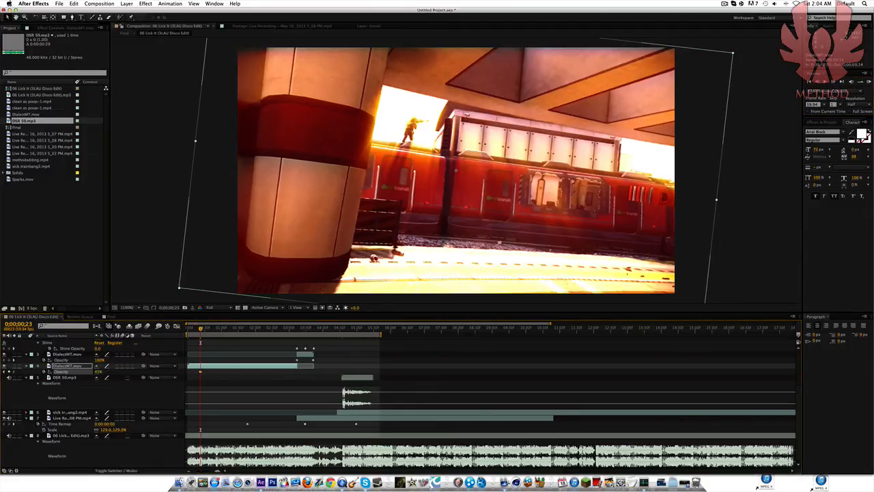
key(Return)
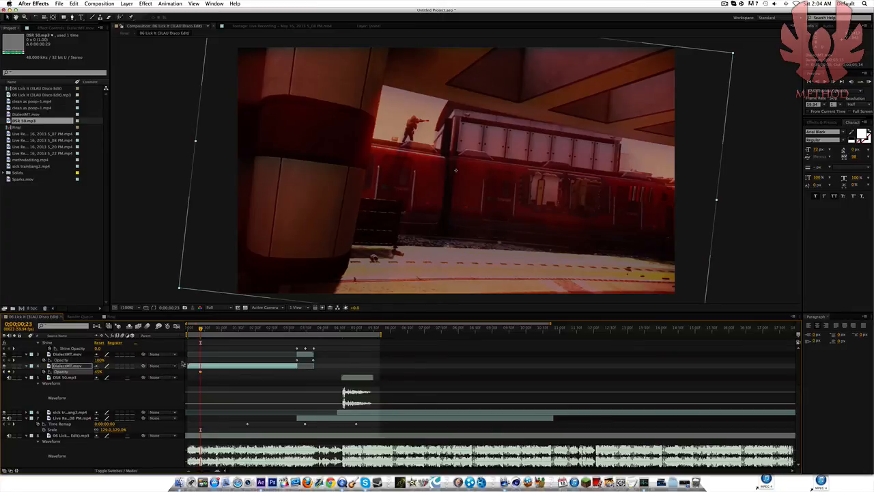
Listen to the song's beat and add an Opacity keyframe of 100% to the lower DialectMT.mov clip at 0;00;00;45
key(KP_Decimal)
key(KP_Decimal)
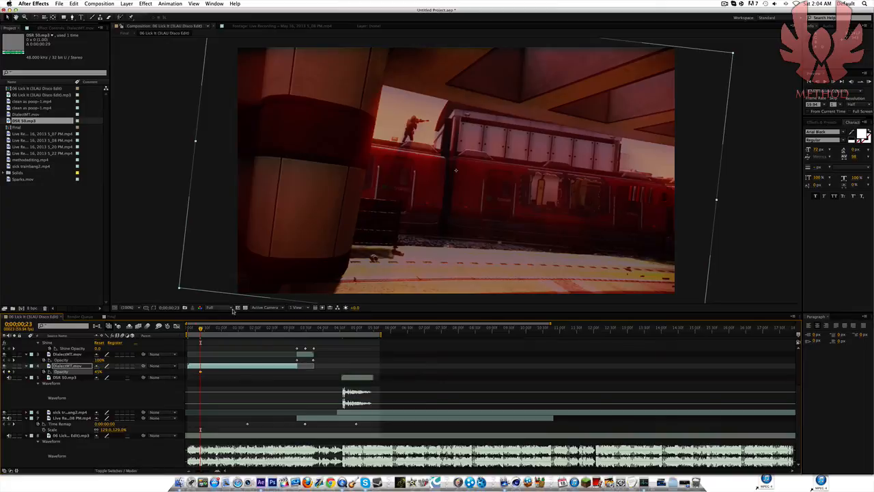
drag(218, 330, 213, 332)
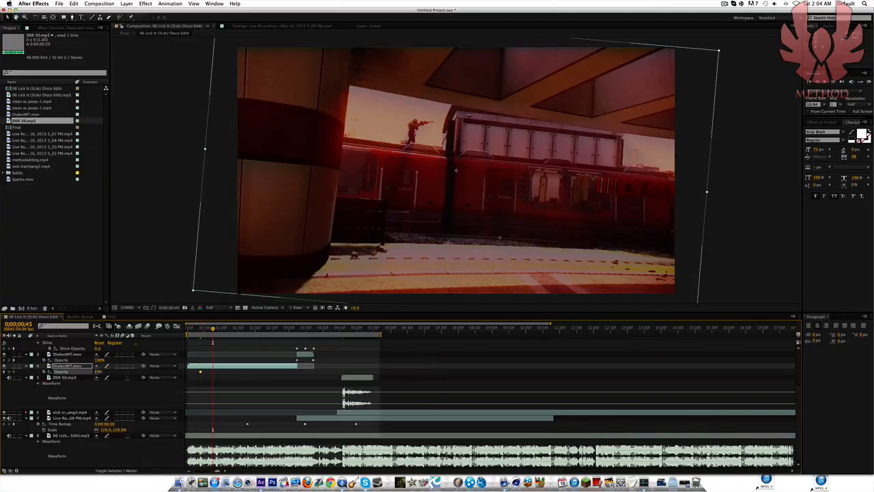
key(Return)
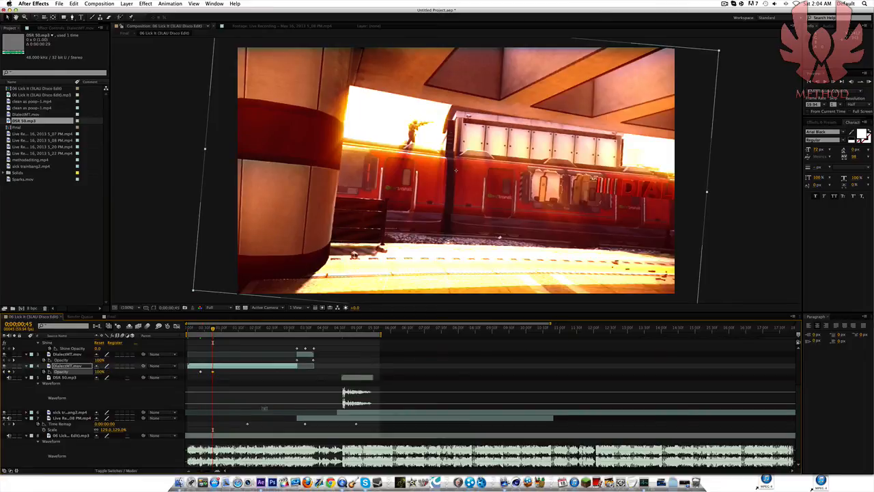
Copy the lower DialectMT.mov clip's 45% to 100% Opacity keyframe pair and paste it at 0;00;00;50 and 0;00;01;18
click(200, 371)
drag(218, 332, 216, 335)
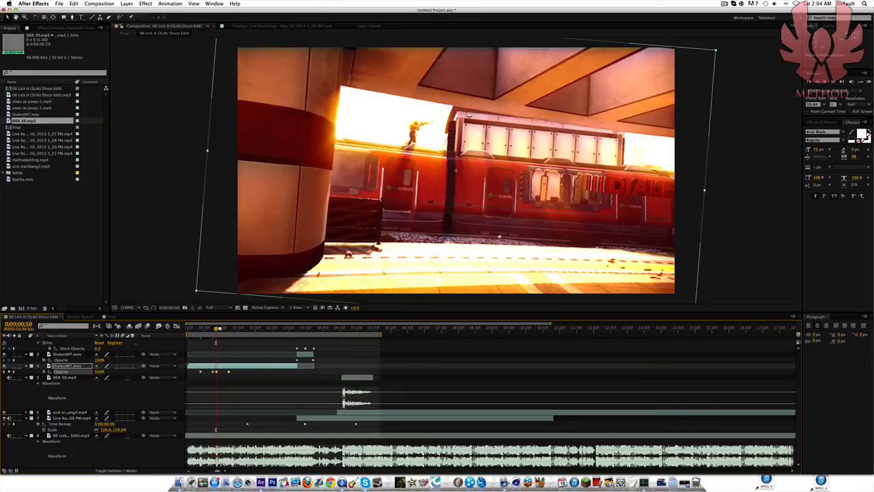
click(217, 329)
click(235, 329)
drag(236, 330, 233, 331)
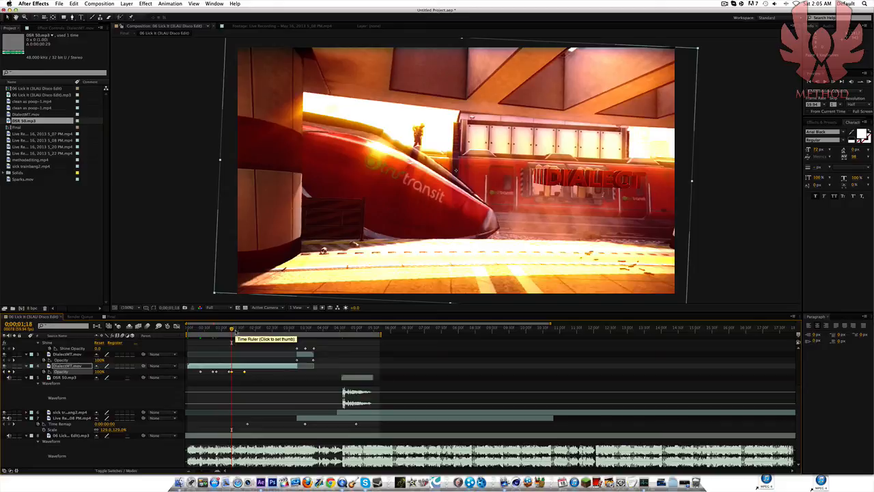
Repeat the lower DialectMT.mov clip's Opacity flash at 0;00;01;45, 0;00;02;14 and 0;00;02;40, and go to 0;00;03;10
drag(253, 328, 248, 336)
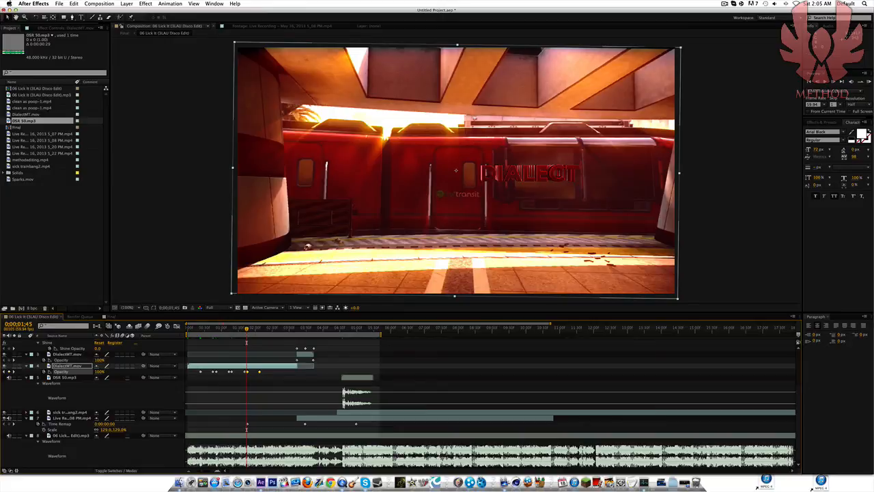
drag(248, 335, 262, 332)
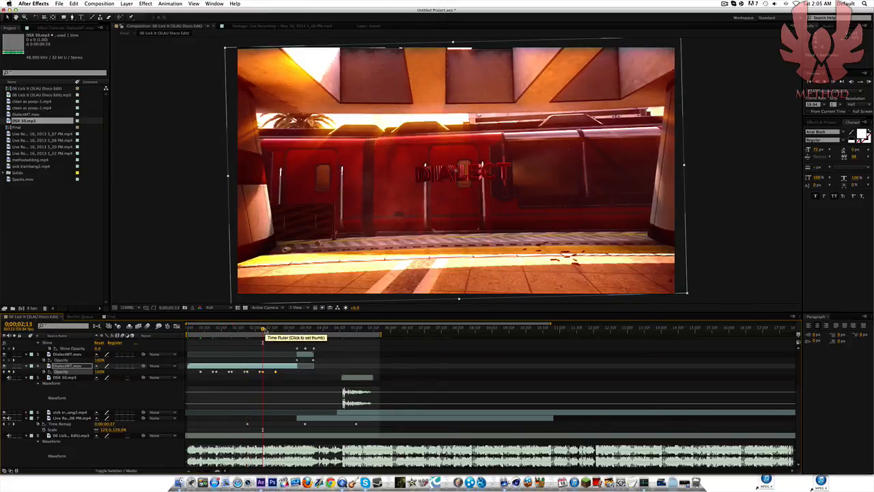
drag(262, 330, 263, 330)
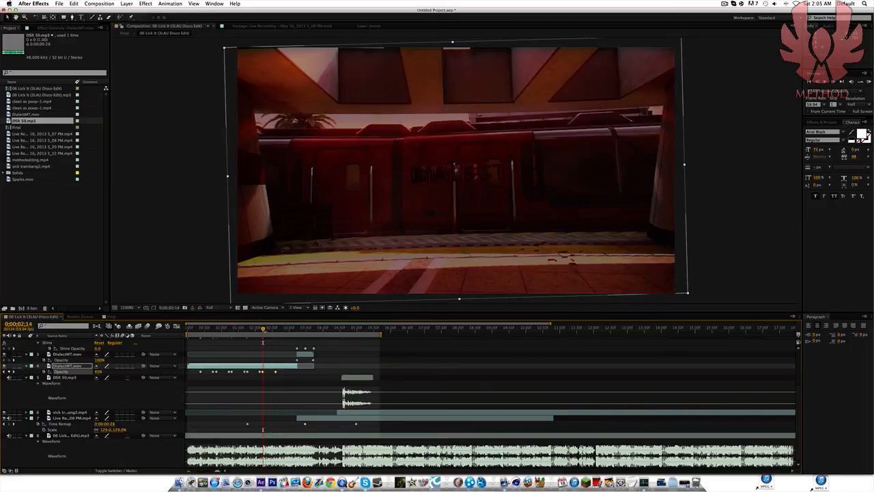
click(278, 330)
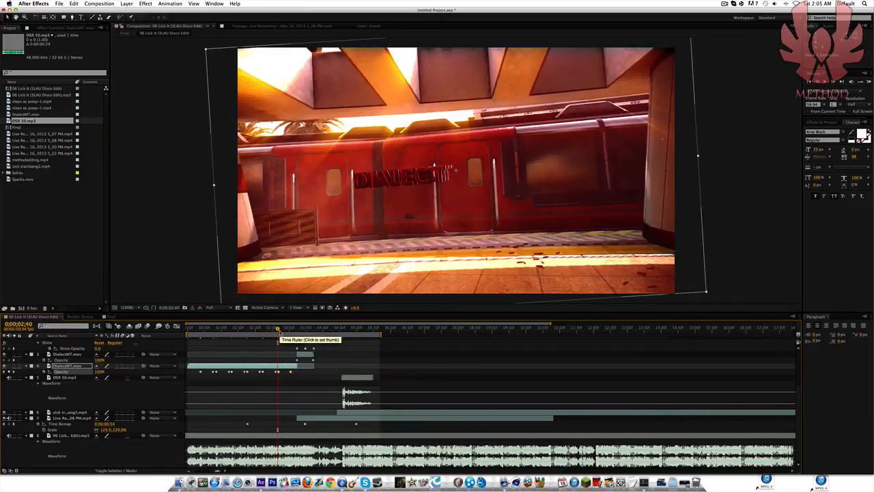
click(277, 329)
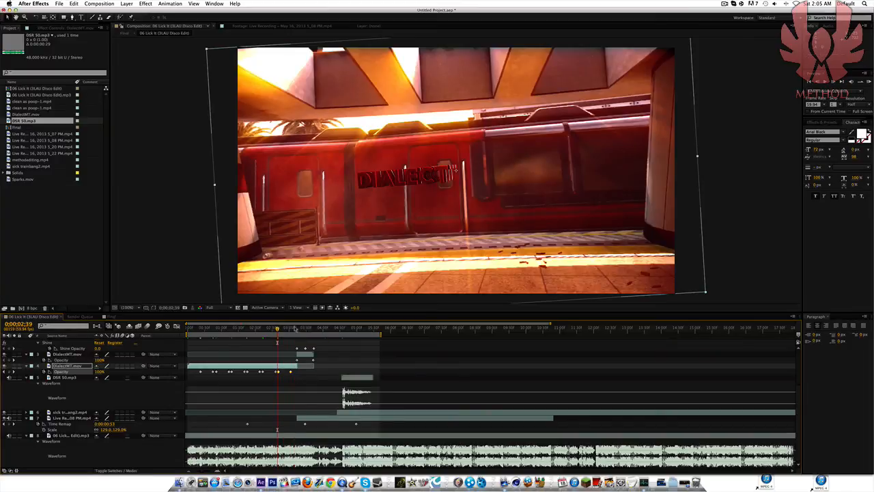
click(295, 328)
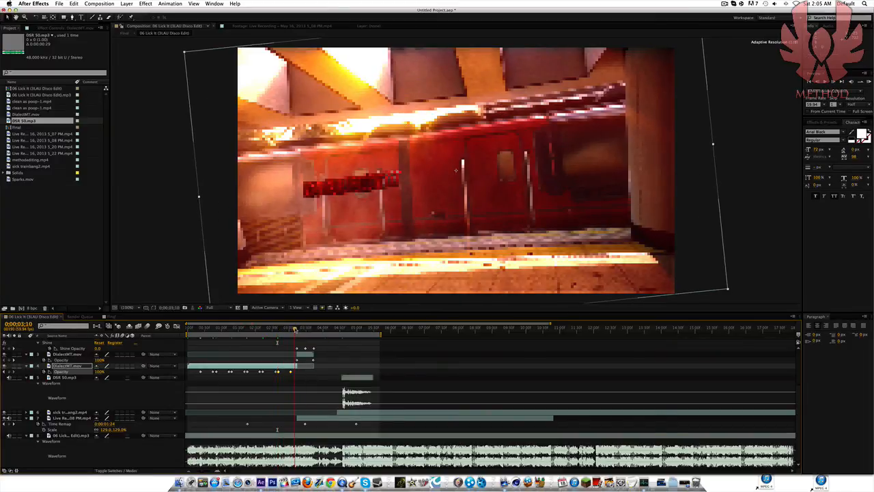
click(301, 355)
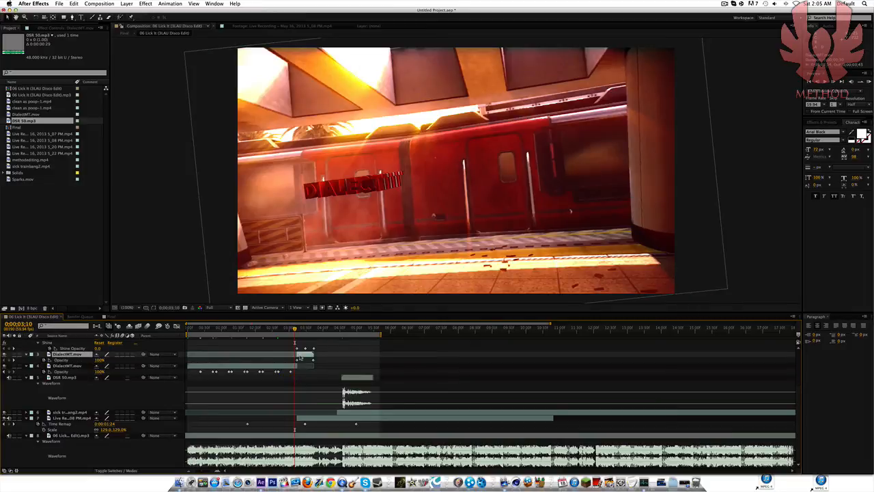
key(super+d)
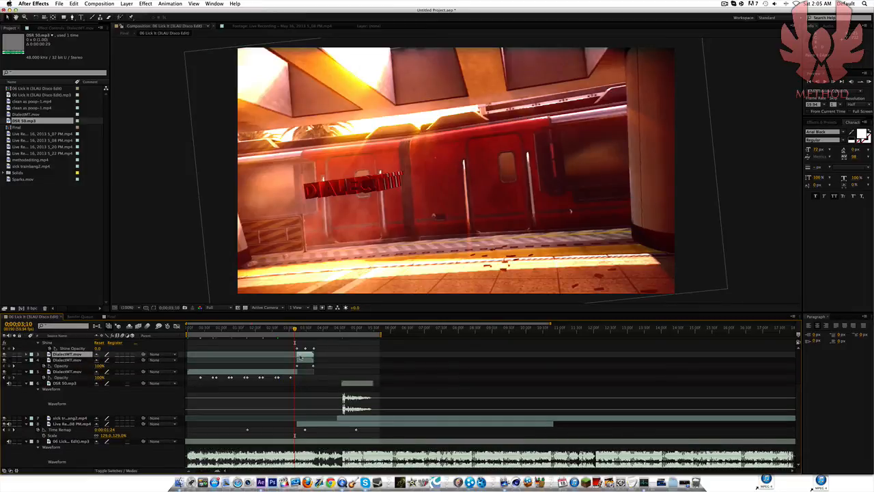
key(Delete)
click(299, 367)
click(304, 355)
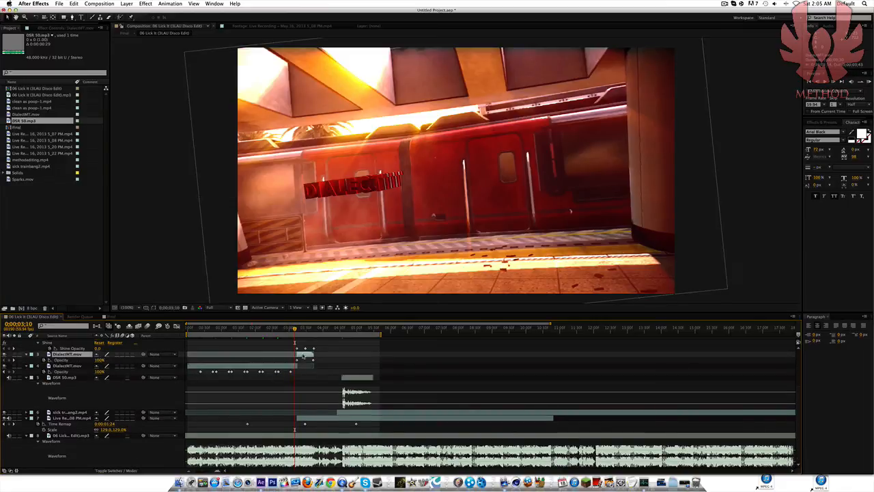
key(super+d)
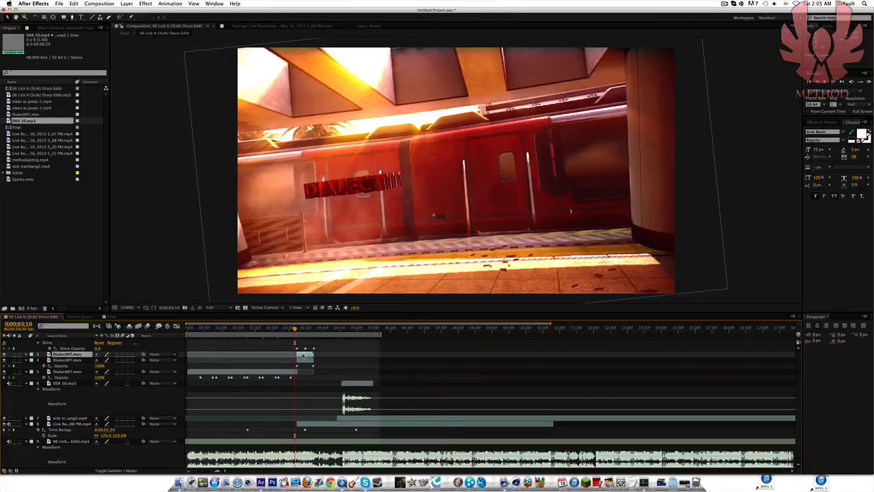
key(Delete)
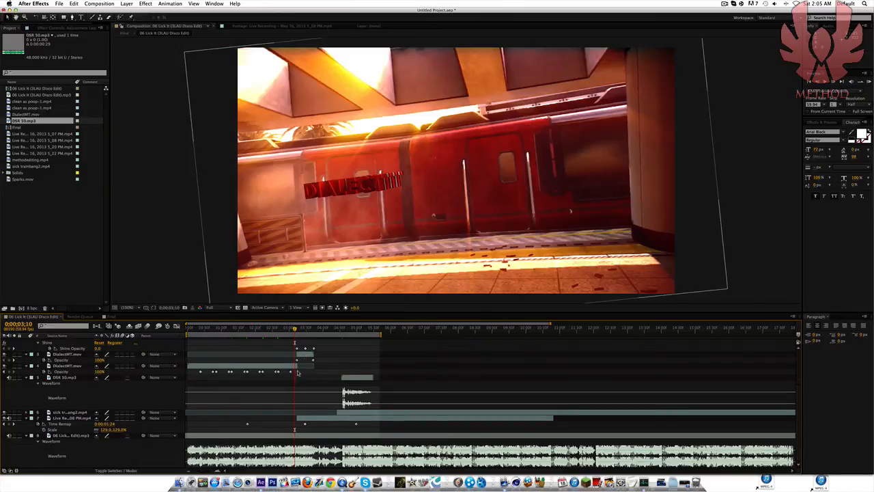
Copy the Opacity flash keyframes from the lower DialectMT.mov clip and paste them into the upper DialectMT.mov clip at 0;00;03;10
click(298, 373)
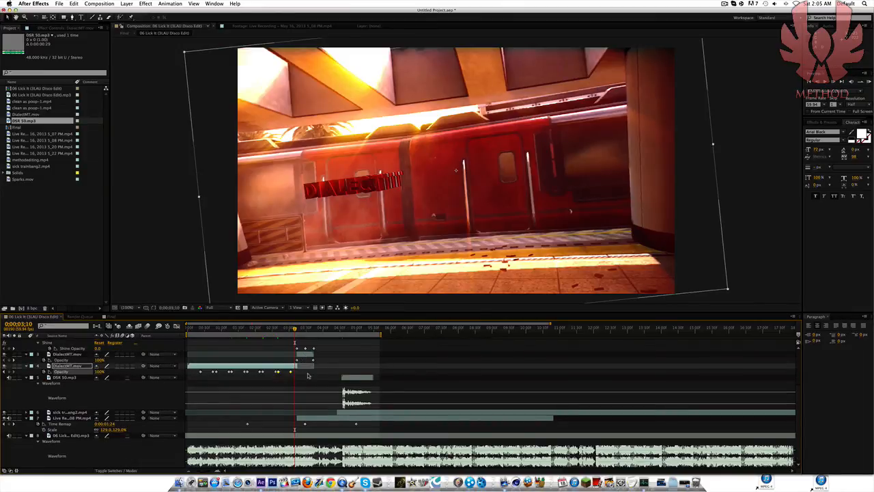
click(302, 356)
key(Return)
key(super+v)
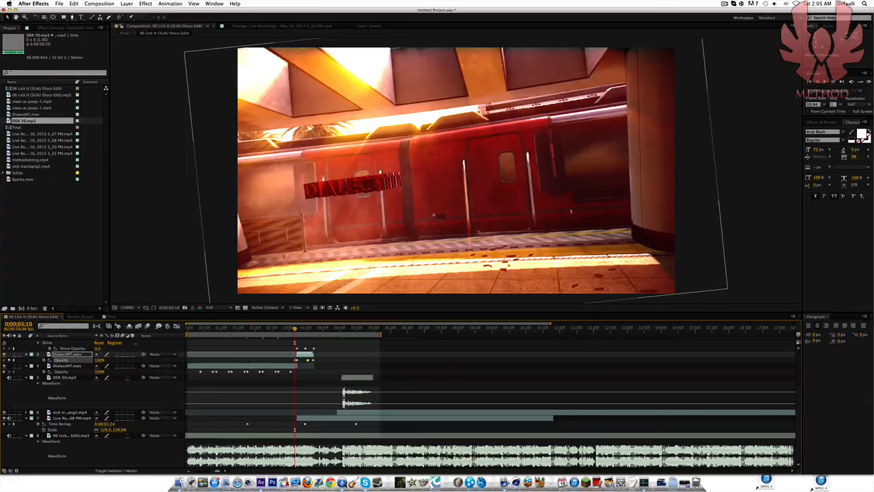
Delete the upper DialectMT.mov clip's two middle Opacity keyframes, at 0;00;03;14 and at the end of the pasted flash
drag(295, 330, 297, 331)
click(297, 360)
key(Delete)
click(308, 361)
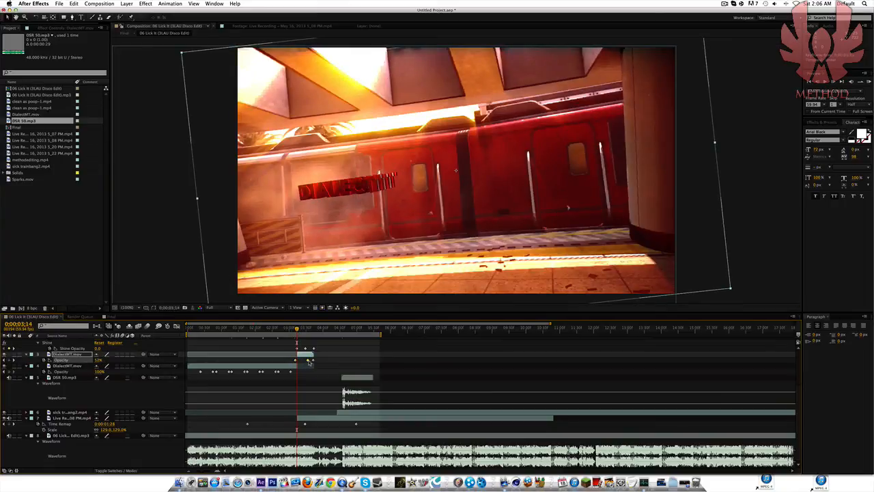
key(Delete)
Extend the upper DialectMT.mov clip's start and trim the lower clip's end so they meet at about 0;00;03;10
mouse_move(297, 332)
mouse_down()
mouse_move(296, 354)
mouse_move(298, 332)
mouse_up()
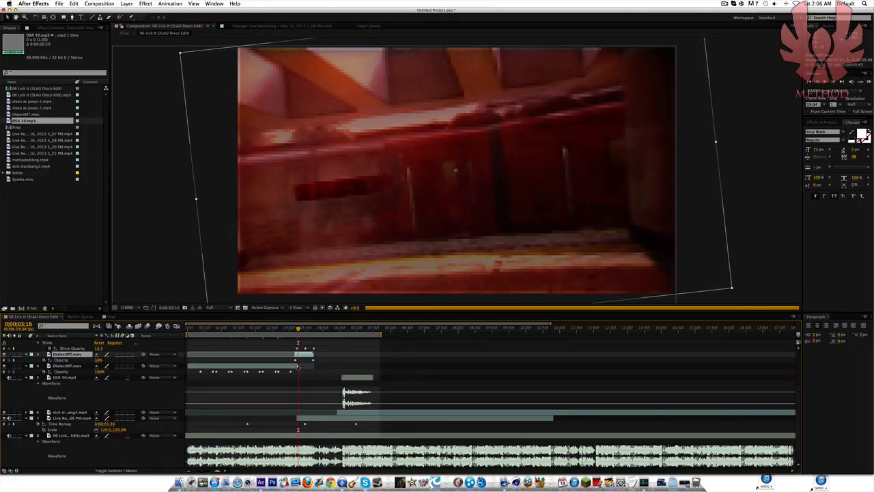
click(296, 367)
drag(298, 330, 311, 335)
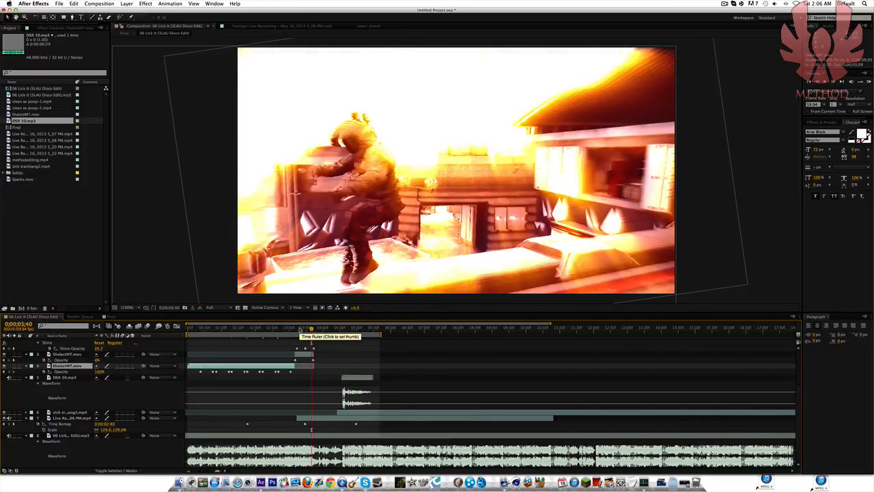
Preview the sequence with sound to check the opacity flashes against the beat
click(869, 82)
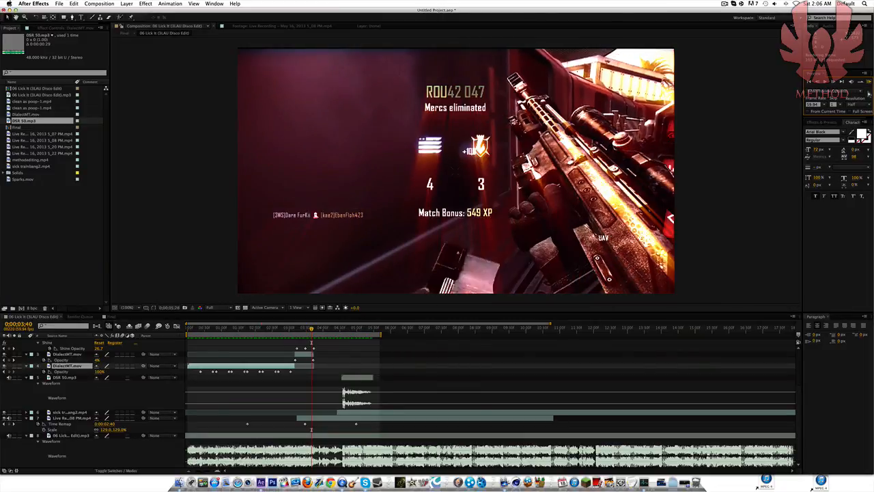
key(XF86AudioRaiseVolume)
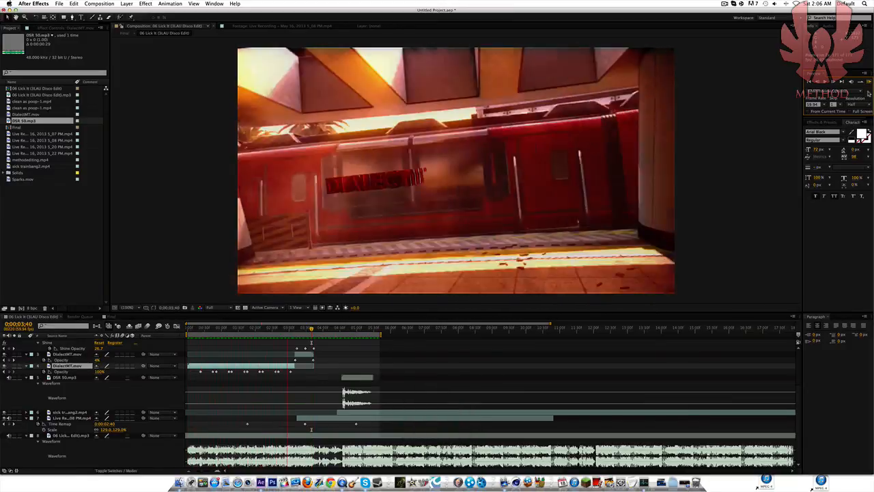
key(space)
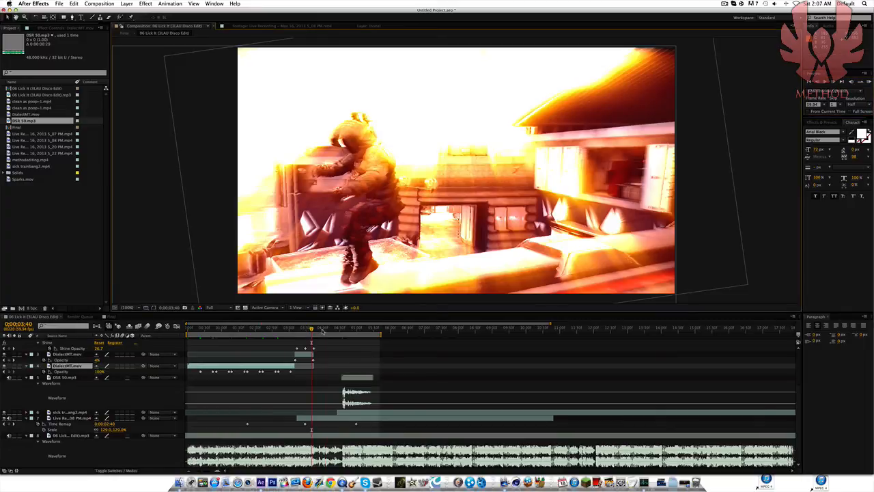
Apply the Exposure effect to the time-remapped Live Recording 5_08 PM.mp4 layer at 0;00;03;53
drag(322, 330, 319, 337)
click(321, 418)
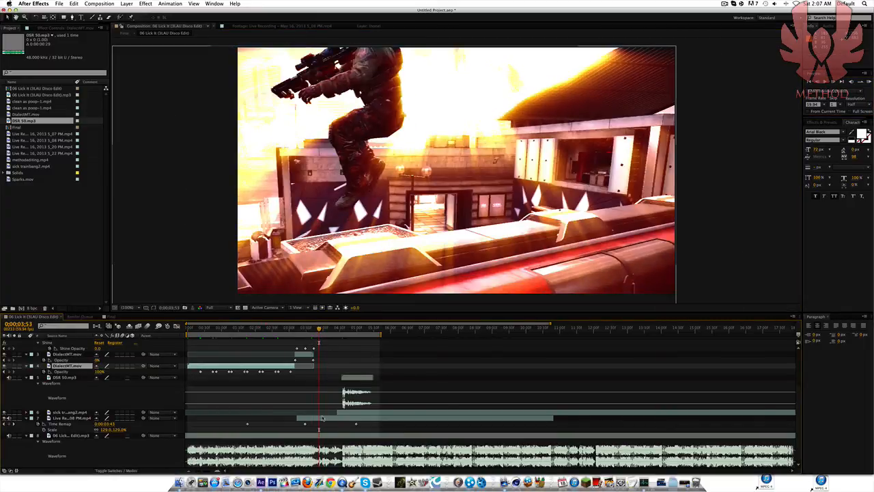
click(144, 4)
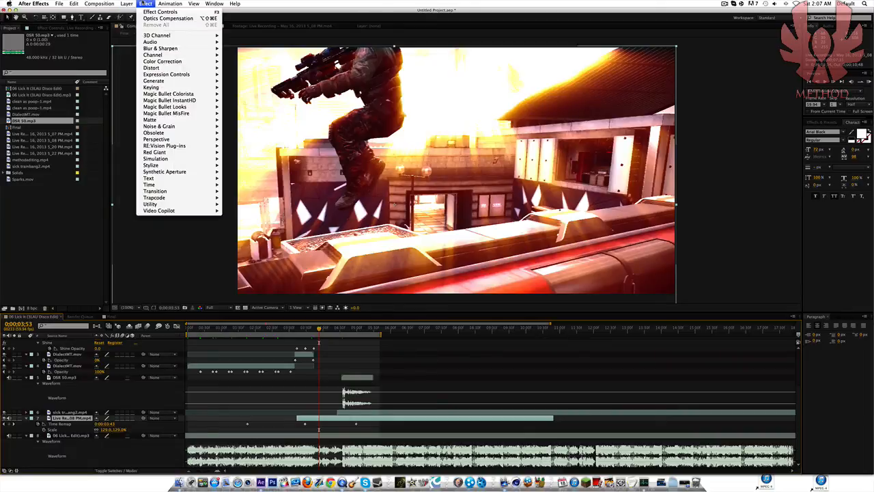
mouse_move(174, 50)
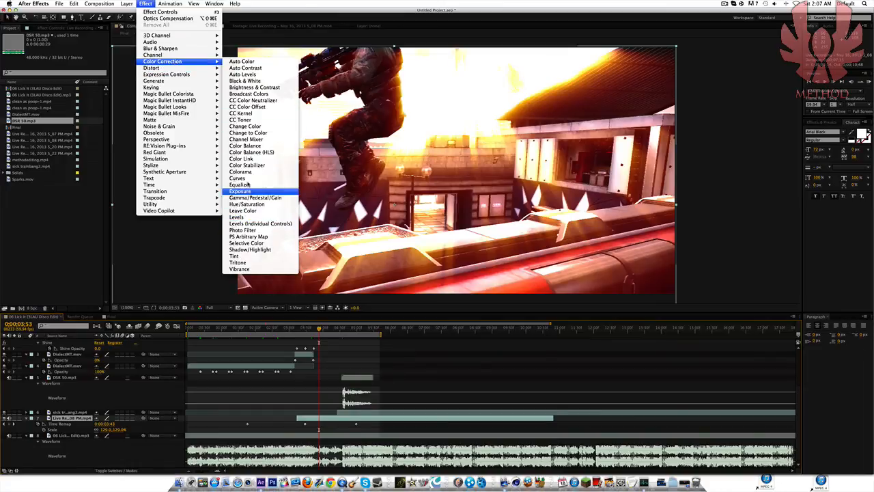
click(250, 194)
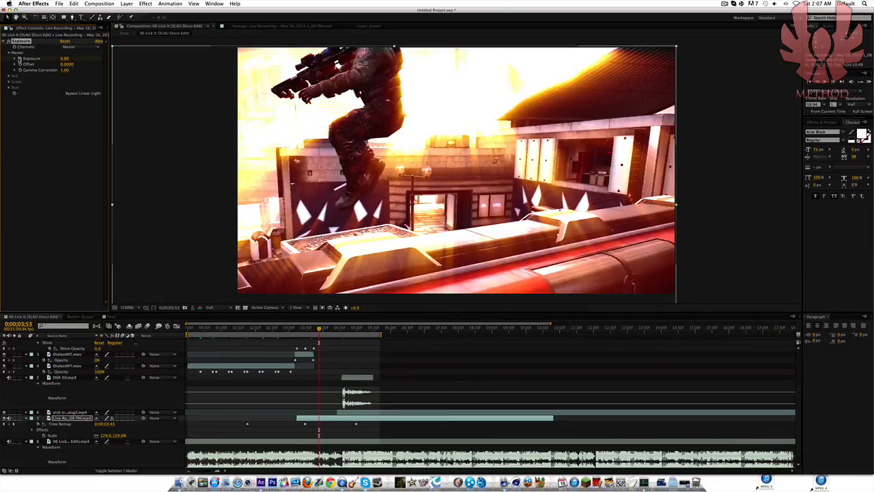
Start keyframing Exposure at 0;00;03;53 and set it to 1.50 one frame on, at 0;00;03;54
click(833, 82)
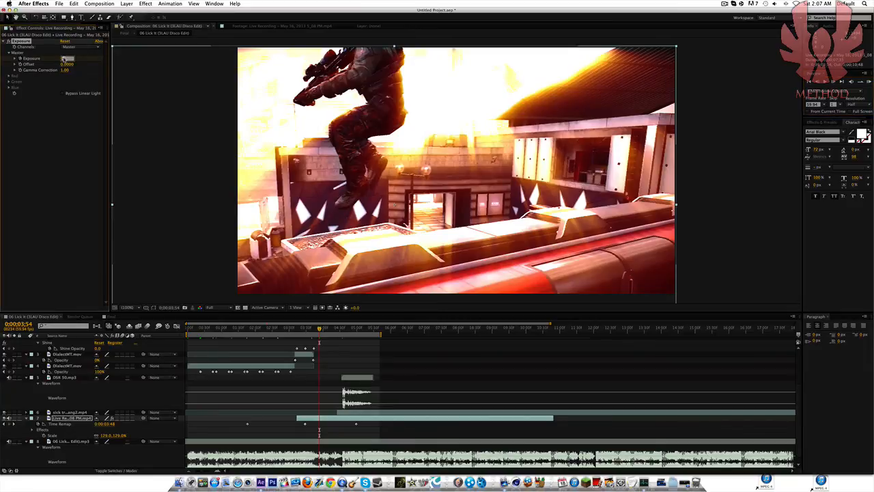
text(1.5)
key(Return)
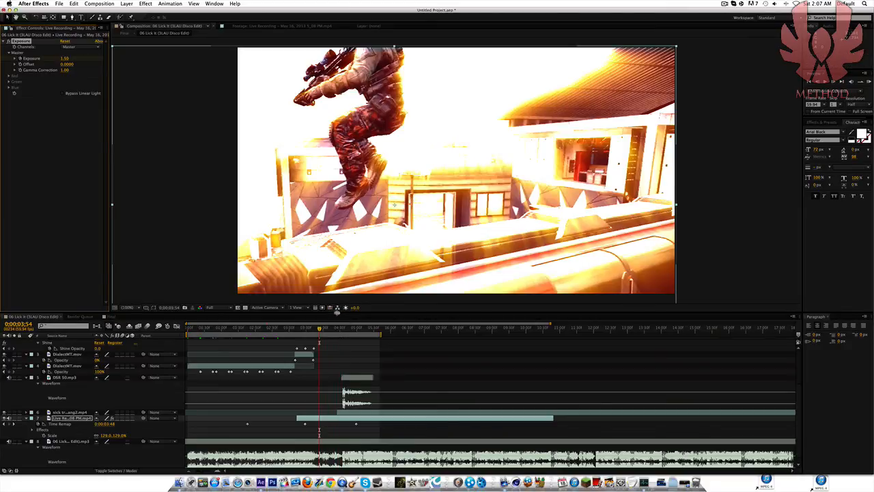
Add an Exposure keyframe of 0 to the Live Recording layer at 0;00;04;28
click(331, 332)
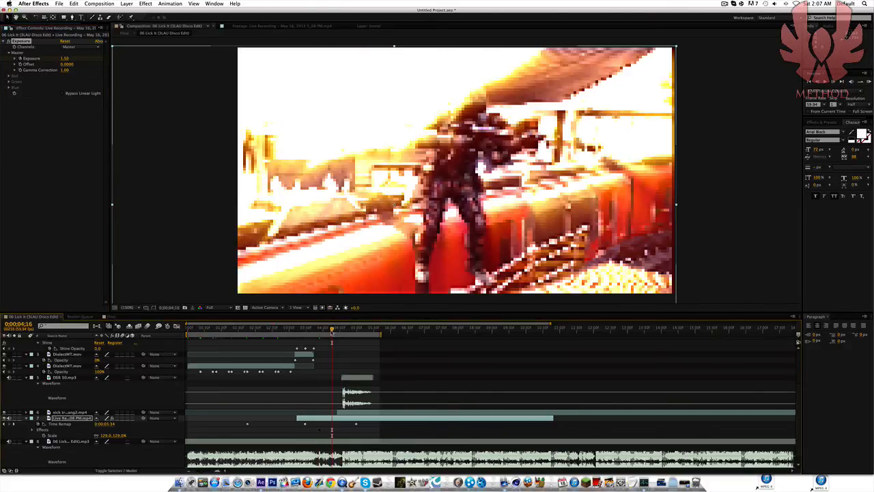
drag(337, 325, 338, 326)
click(337, 329)
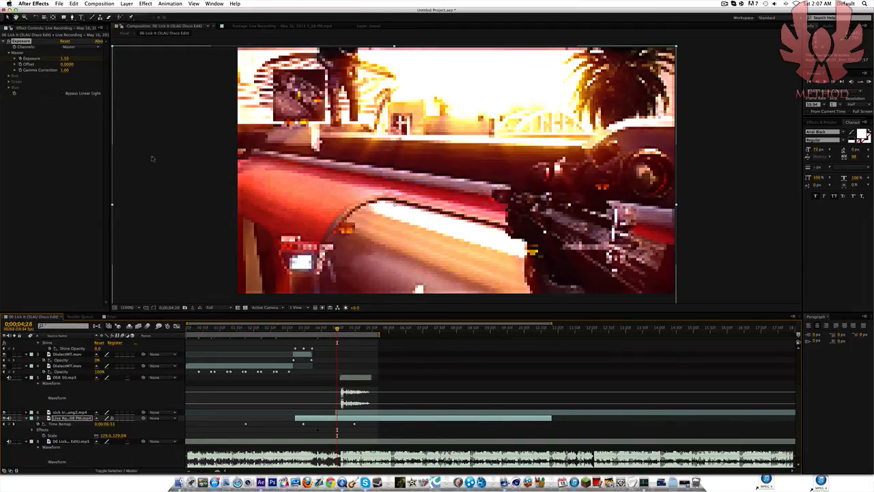
click(65, 59)
text(0)
key(Return)
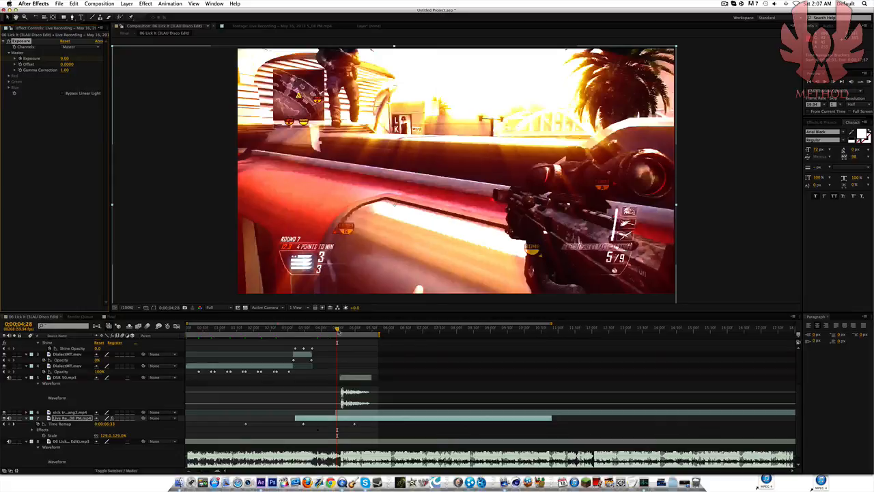
Add a new adjustment layer above all other layers in the gameplay composition
drag(339, 330, 342, 330)
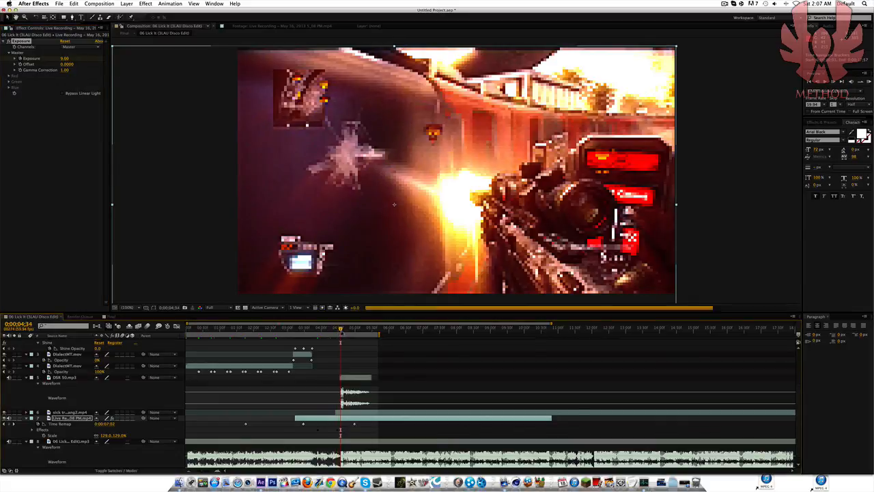
scroll(799, 444, up, 3)
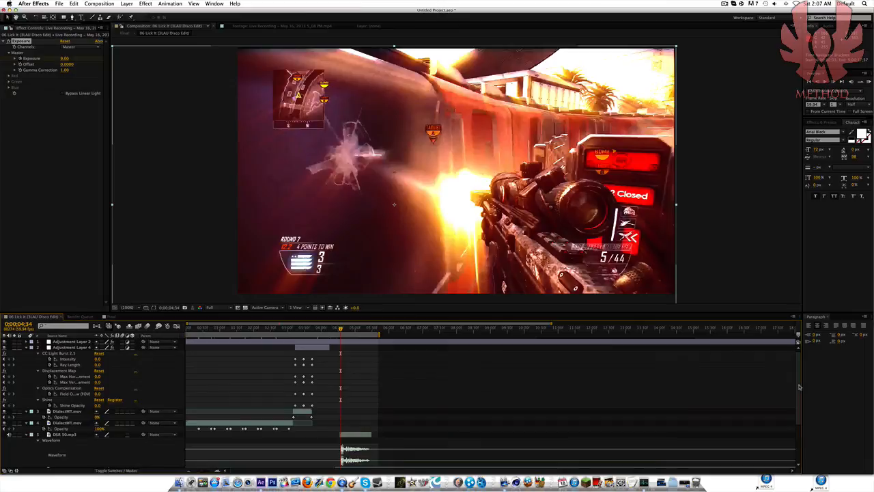
click(109, 4)
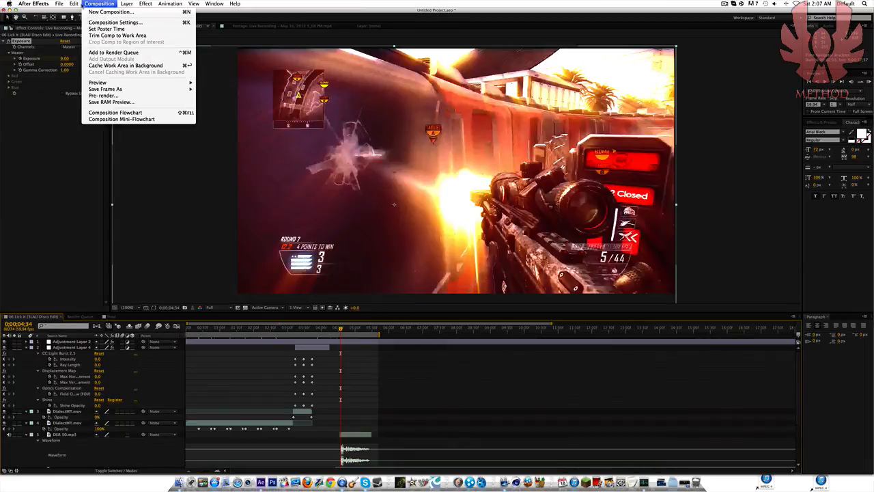
mouse_move(120, 4)
click(240, 52)
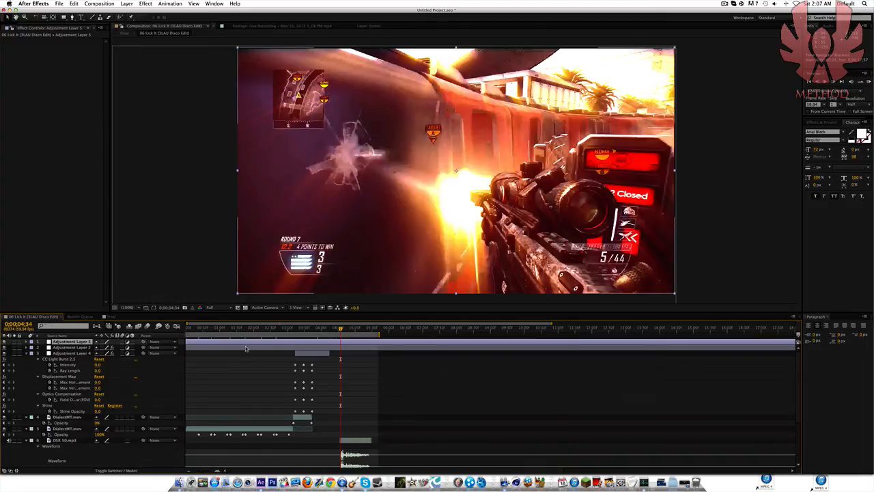
Rename Adjustment Layer 4, which holds the light-burst effects, as TRansition
click(73, 347)
click(73, 353)
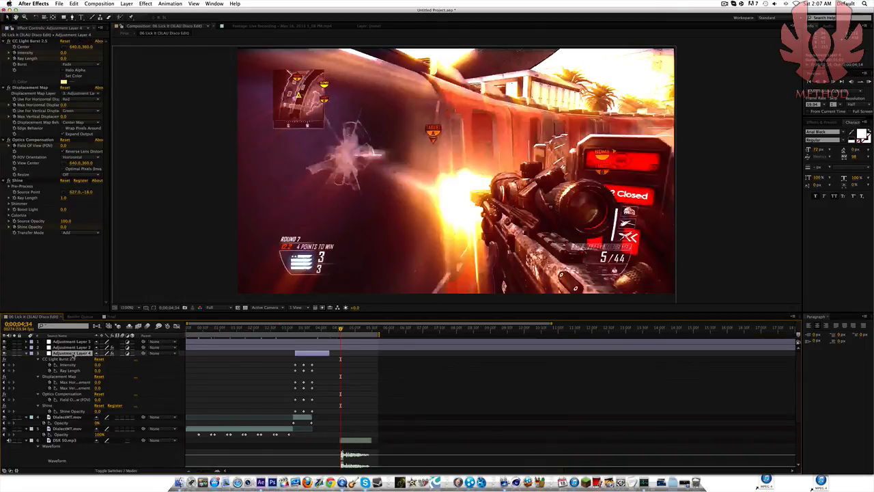
right_click(72, 355)
click(99, 467)
text(TRansitions)
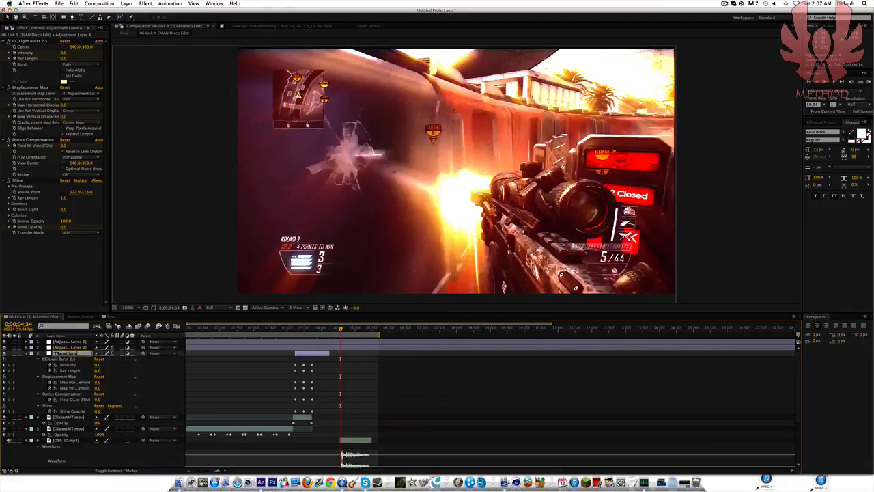
key(Return)
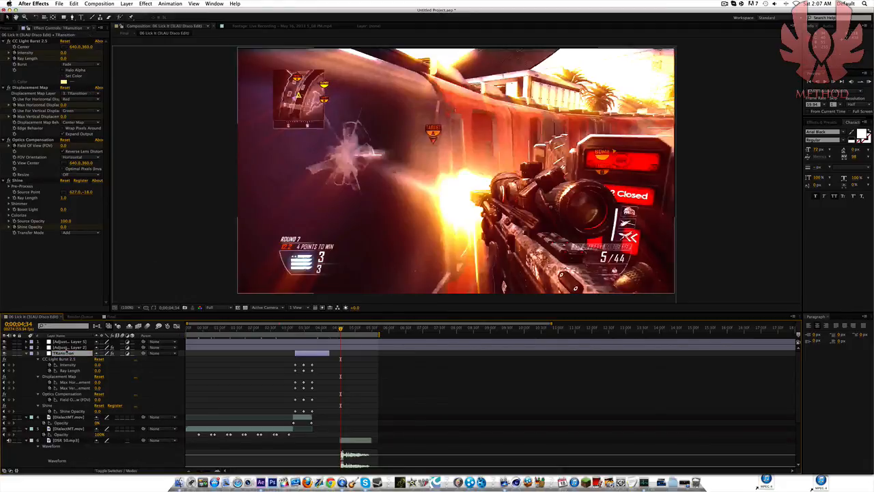
Rename Adjustment Layer 2, which holds the Looks, Sharpen and Shine effects, as CC
click(72, 348)
right_click(73, 348)
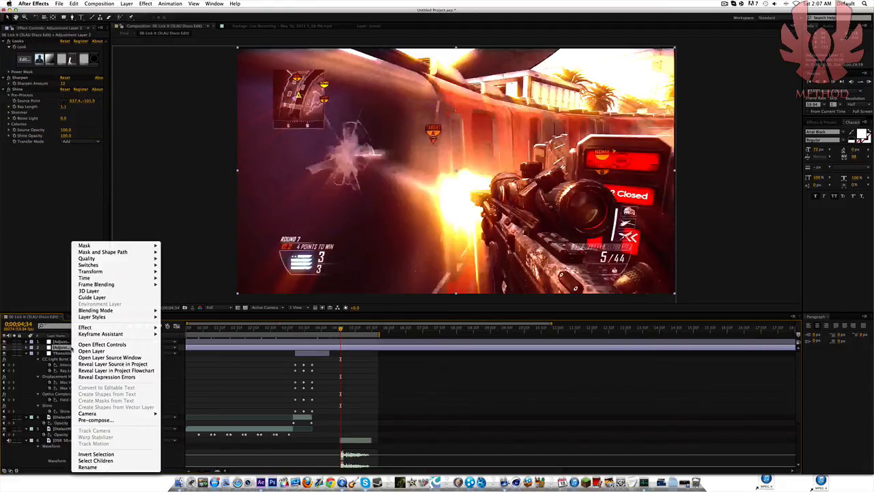
click(104, 467)
text(CC)
key(Return)
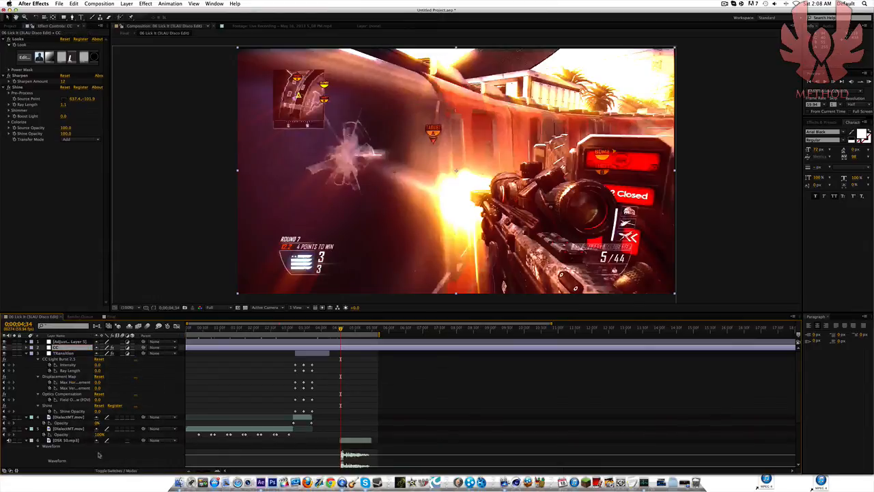
Rename the newly added Adjustment Layer 5 as Effect
right_click(81, 342)
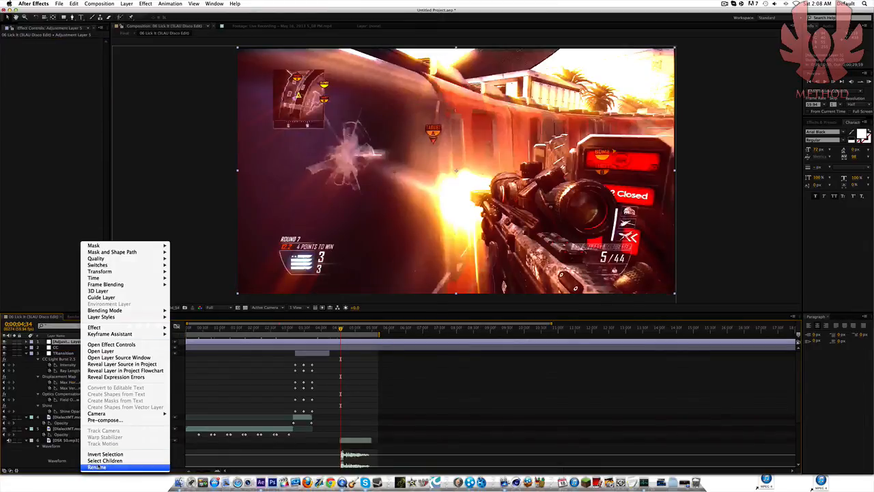
click(100, 468)
text(CC)
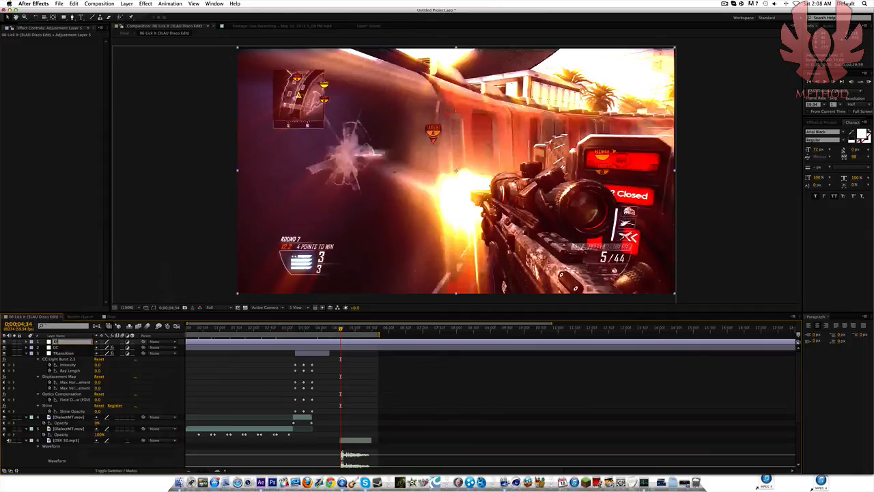
key(Return)
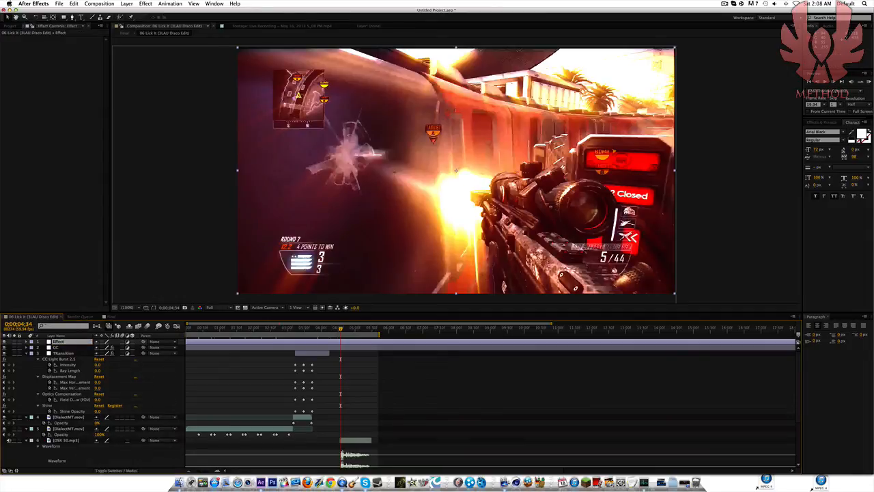
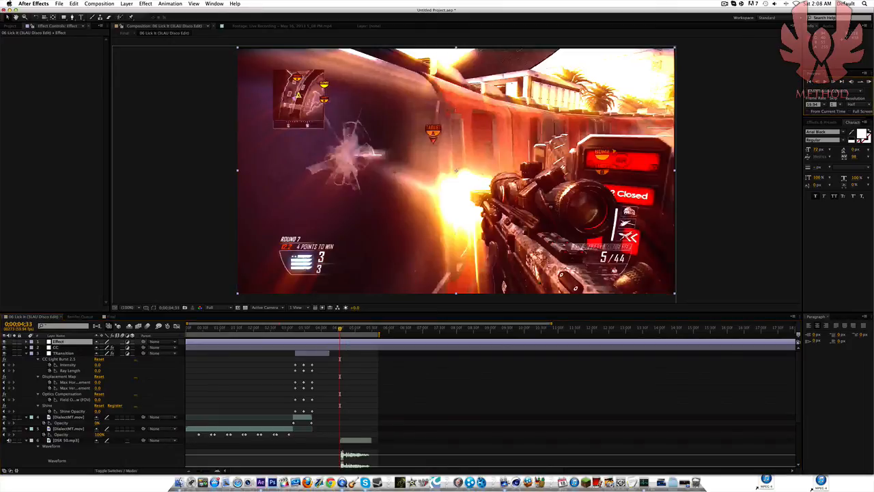
Try to apply the recent animation preset zeph shots to the Effect layer at 0;00;04;33
key(Page_Up)
click(171, 4)
mouse_move(176, 25)
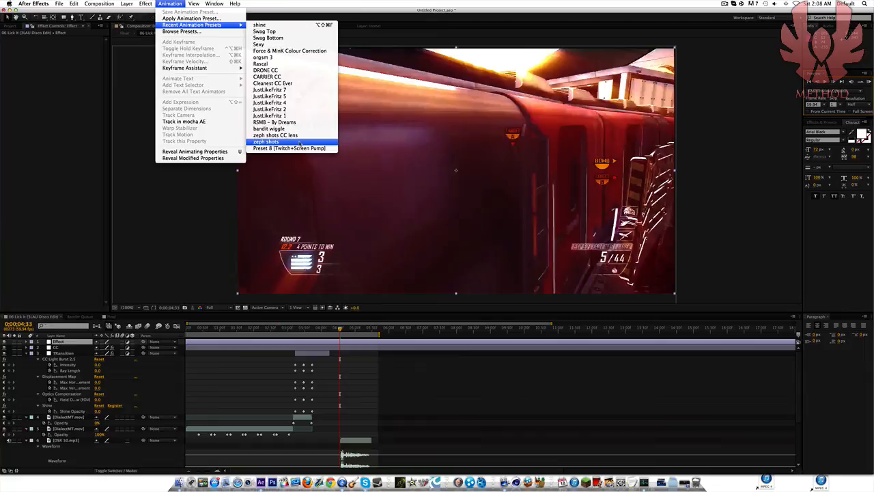
click(293, 143)
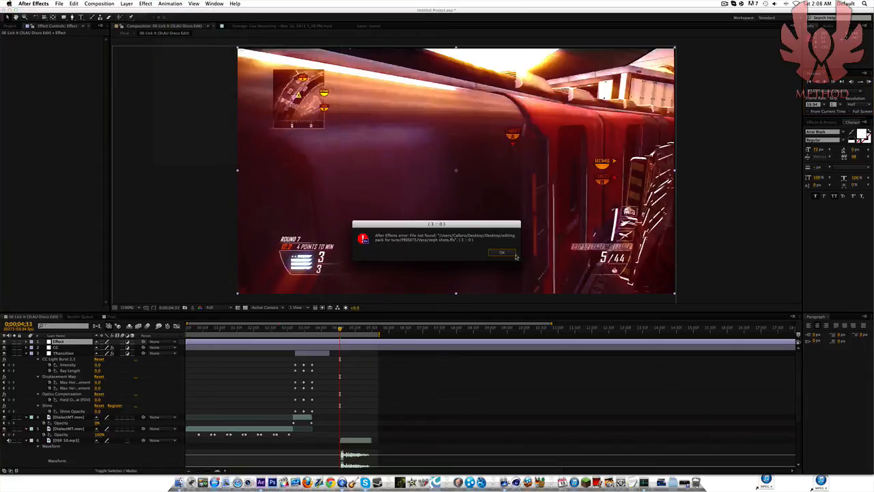
click(503, 254)
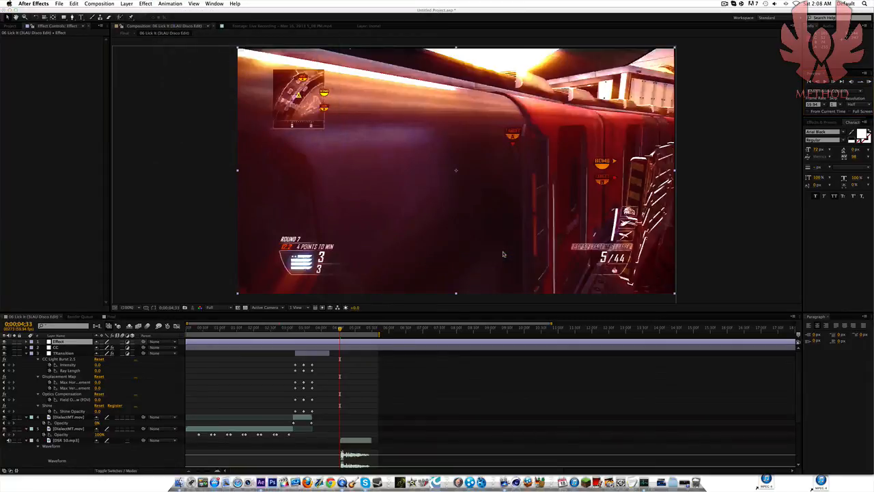
Apply the Turbulent Displace doodle.ffx preset from 1K pack Part 2 to the Effect layer at 0;00;04;33 and check its keyframed distortion
click(180, 3)
click(182, 19)
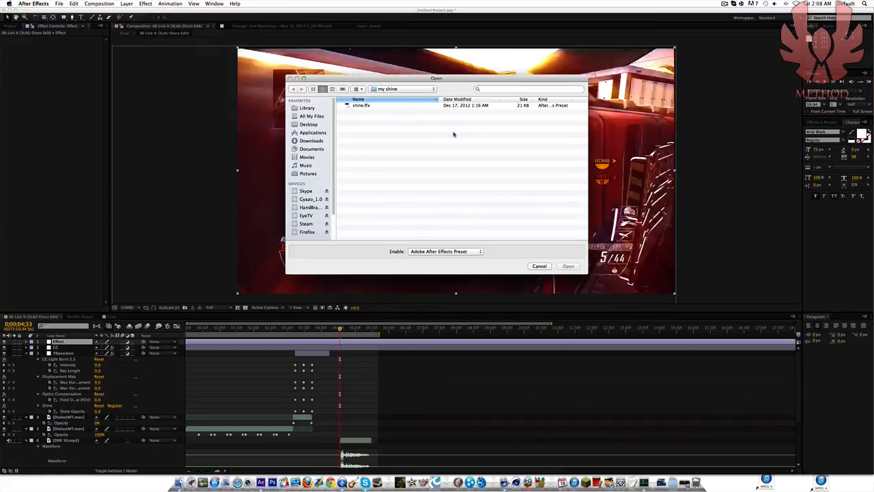
click(407, 90)
click(406, 97)
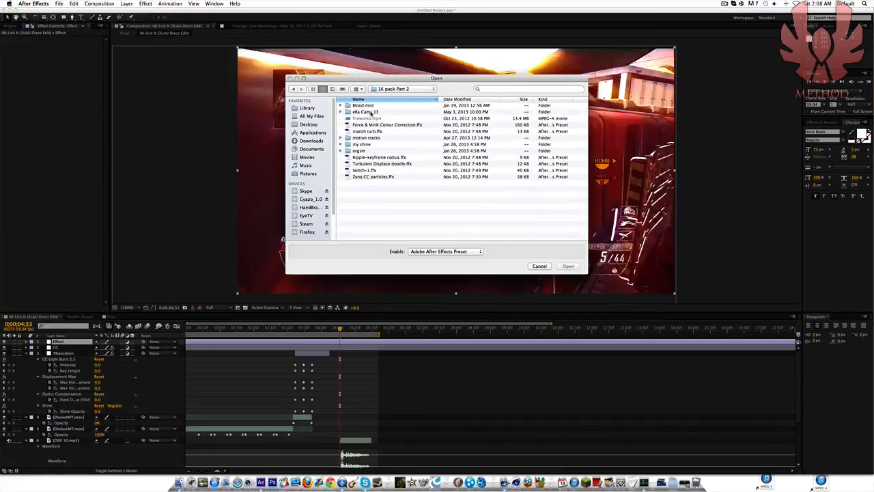
double_click(408, 165)
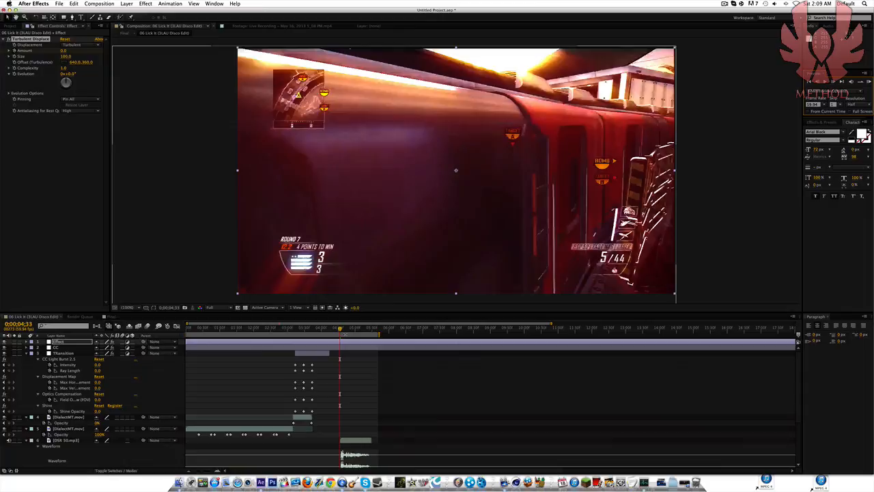
key(u)
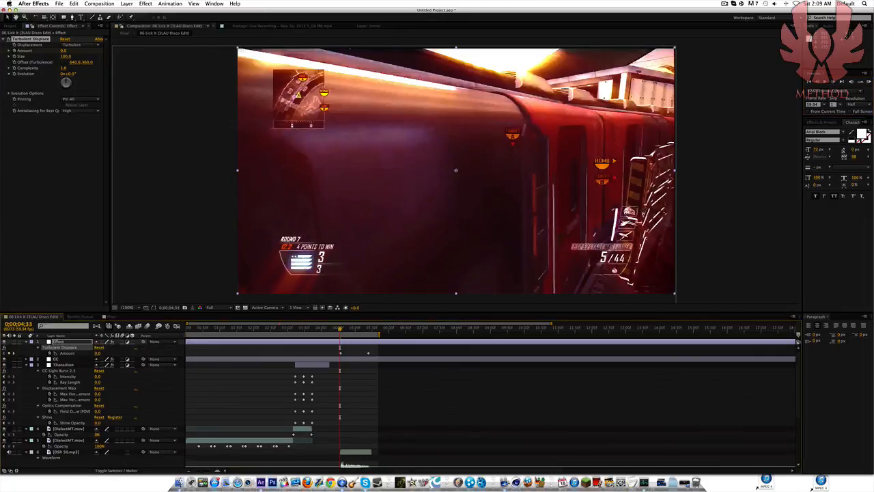
drag(340, 330, 343, 330)
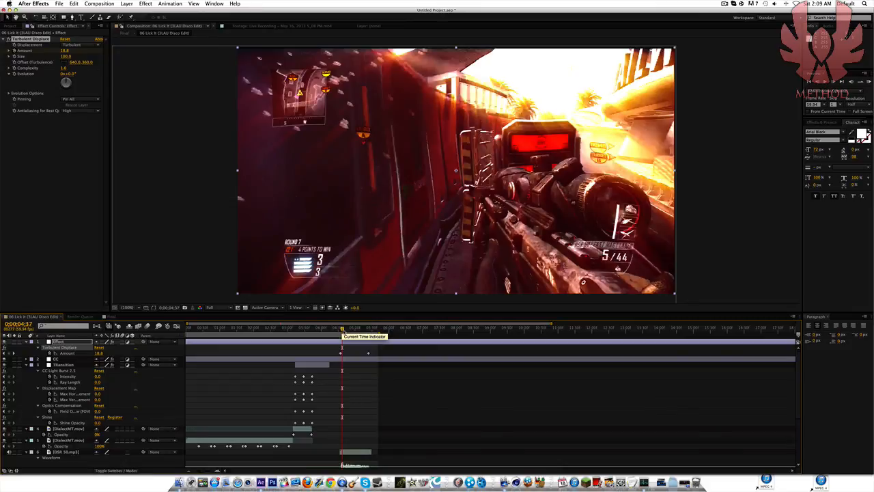
Delete the Turbulent Displace effect from the Effect layer and return the current time to 0;00;04;33
click(34, 39)
key(Delete)
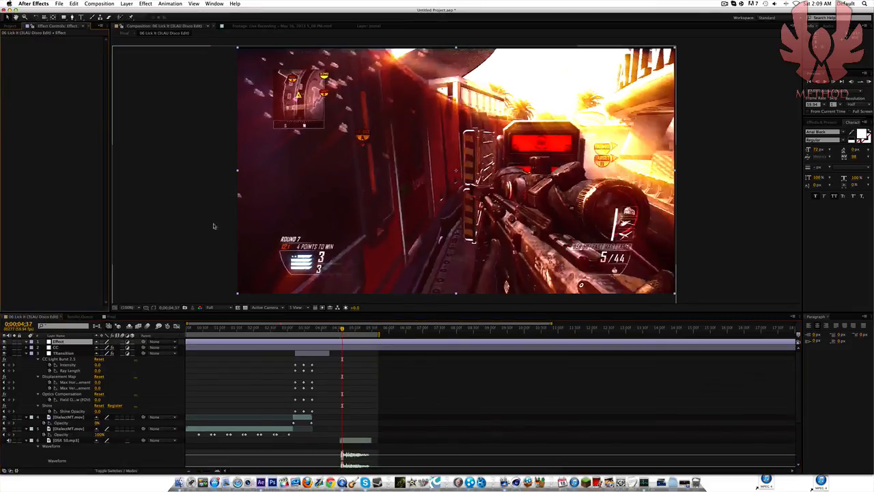
drag(342, 331, 340, 330)
Start applying another animation preset to the Effect layer, search this Mac for "editing pack" and open the Editing Pack By Reality folder
click(170, 4)
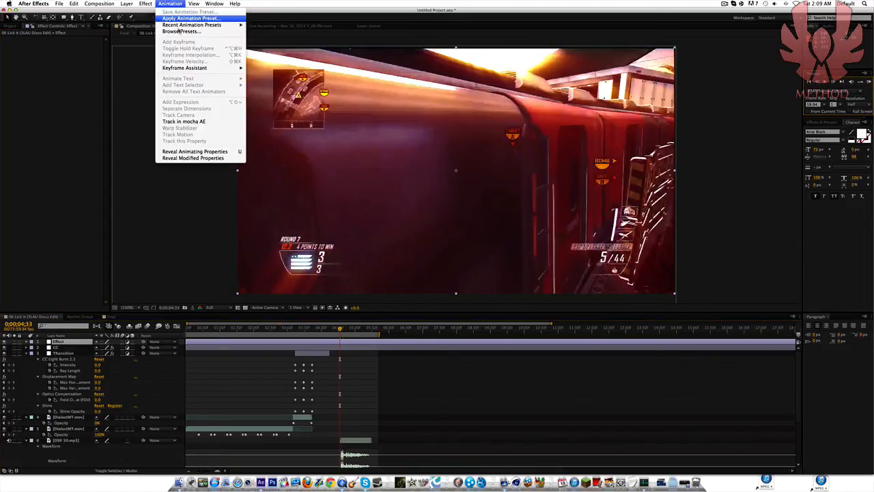
click(183, 17)
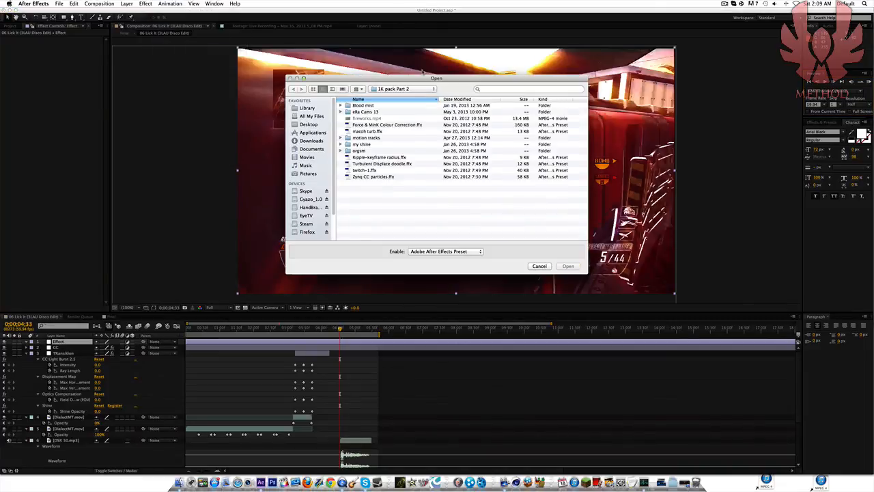
click(406, 89)
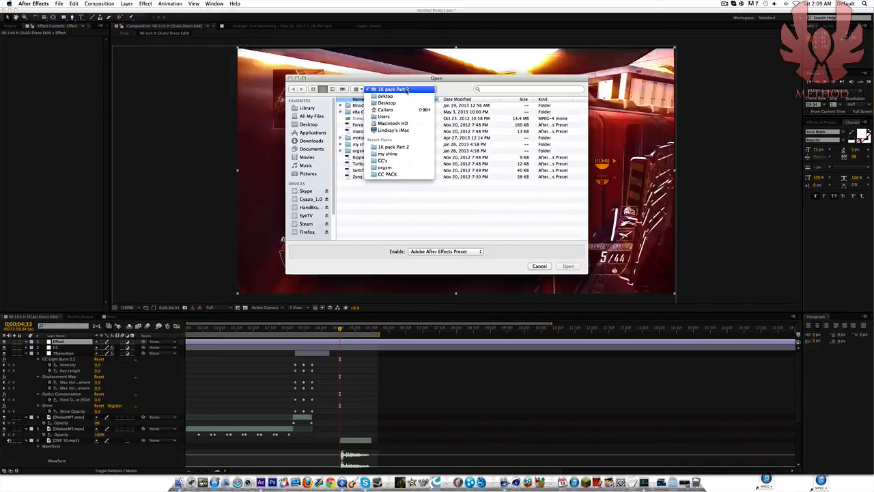
click(407, 89)
click(509, 88)
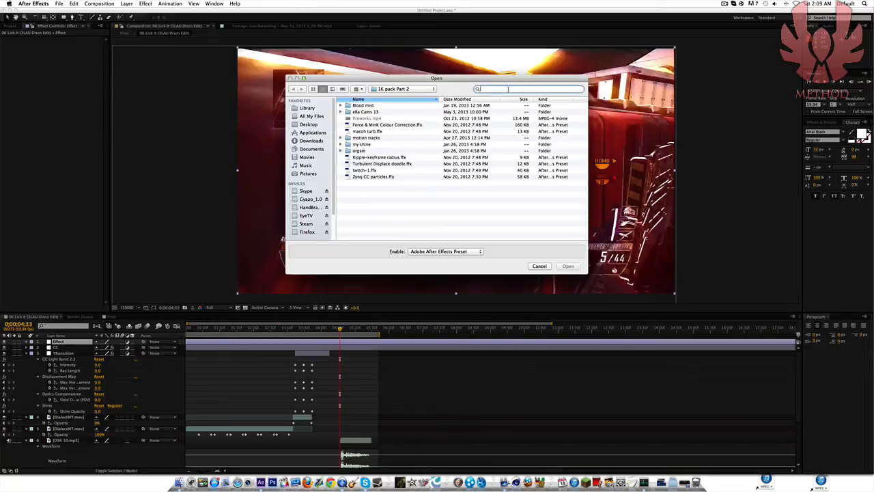
text(e)
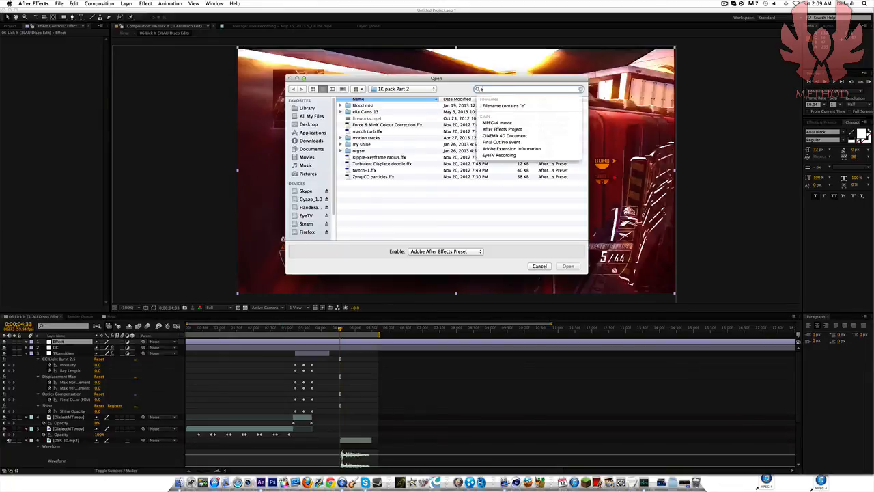
text(ditning)
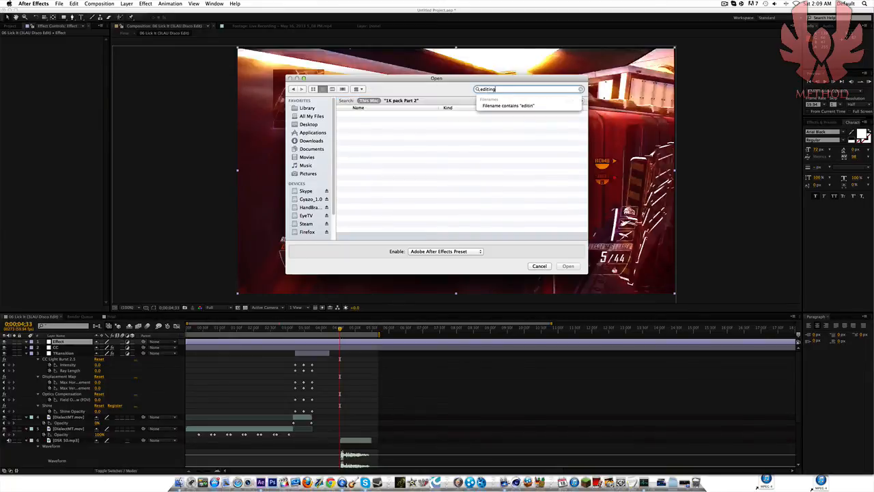
text( pack for tune)
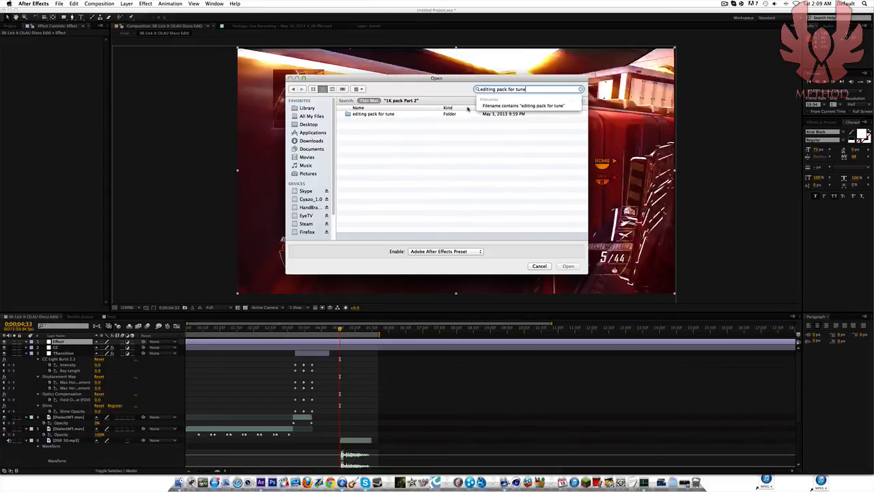
key(BackSpace)
text(re)
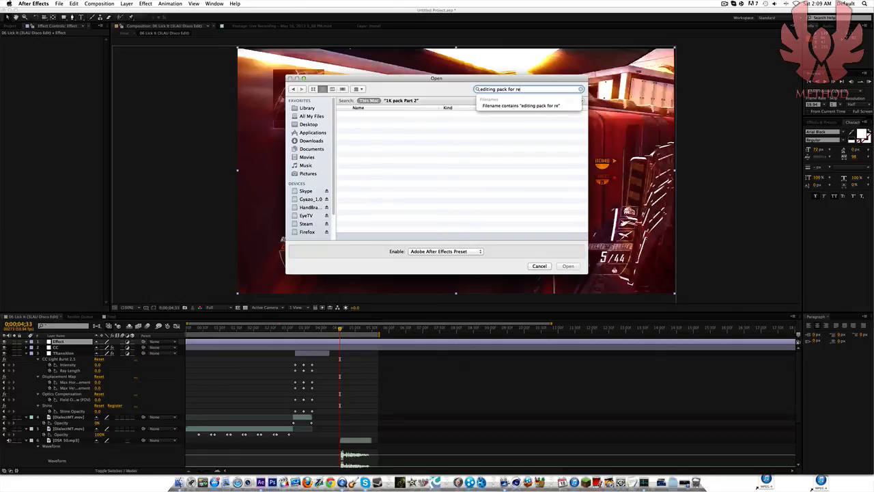
key(BackSpace)
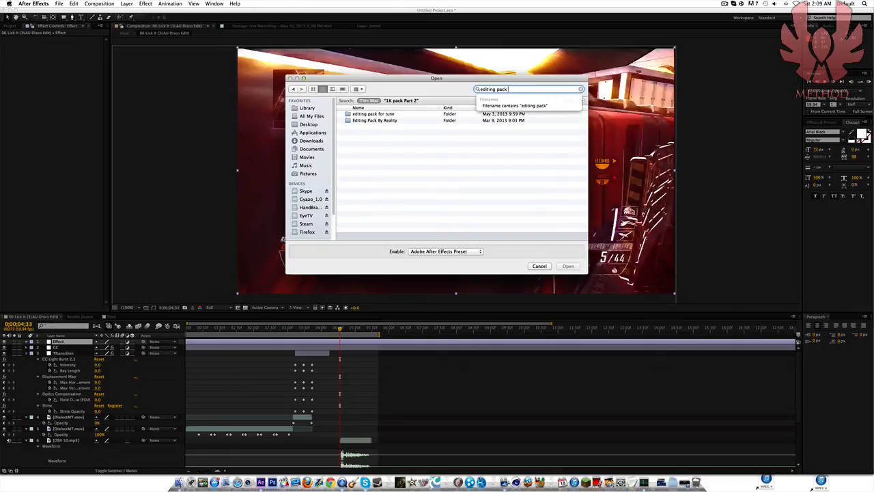
double_click(380, 120)
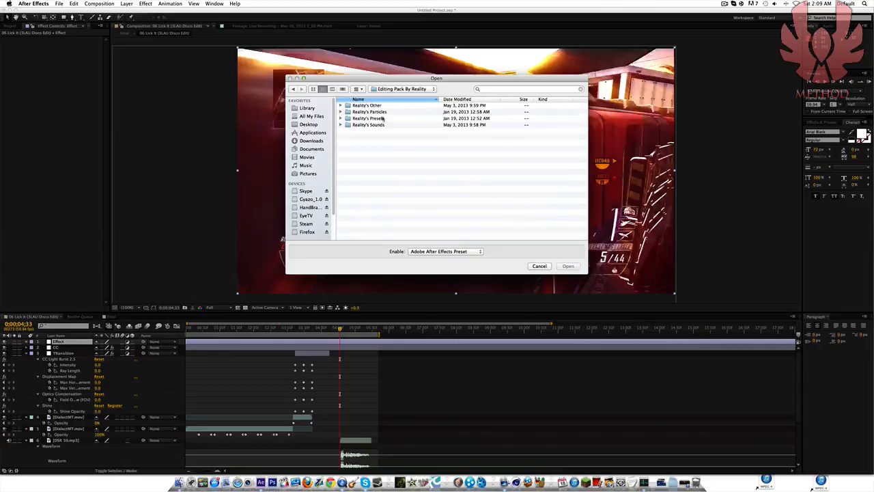
Search this Mac for "editing pack" and examine the presets in the editing pack for tune folder and its Squatts subfolder
click(401, 91)
click(402, 96)
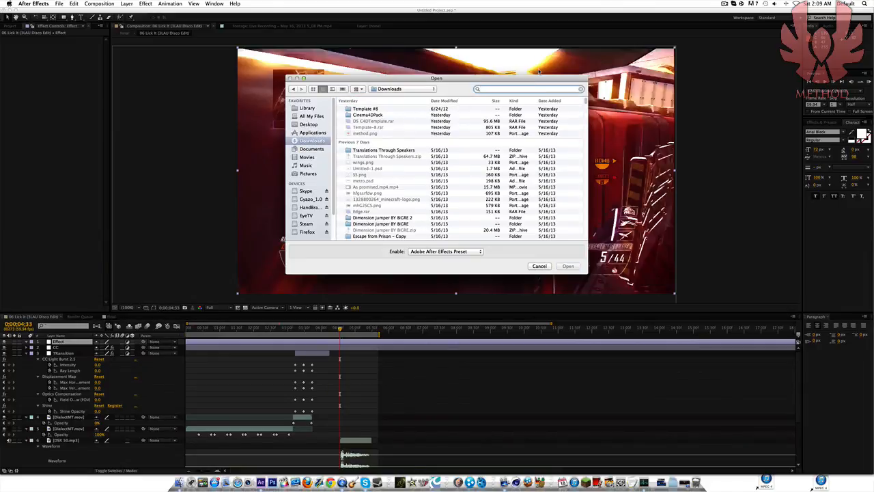
text(editing)
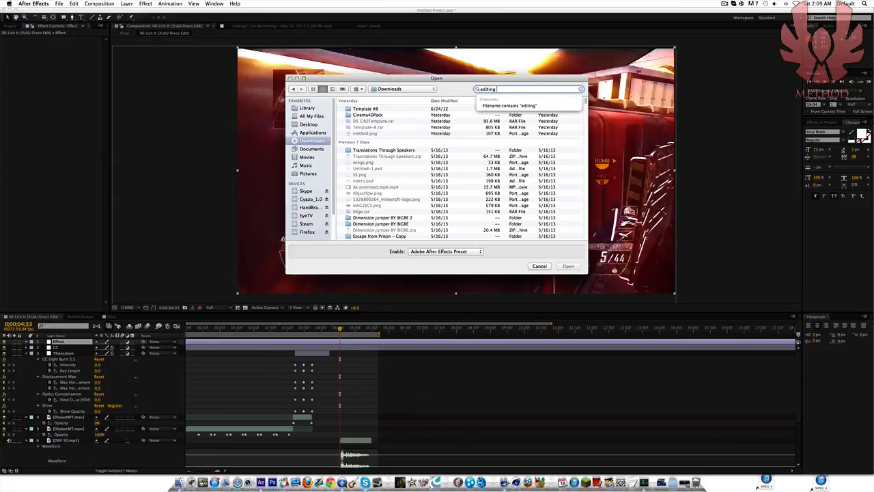
text( pack)
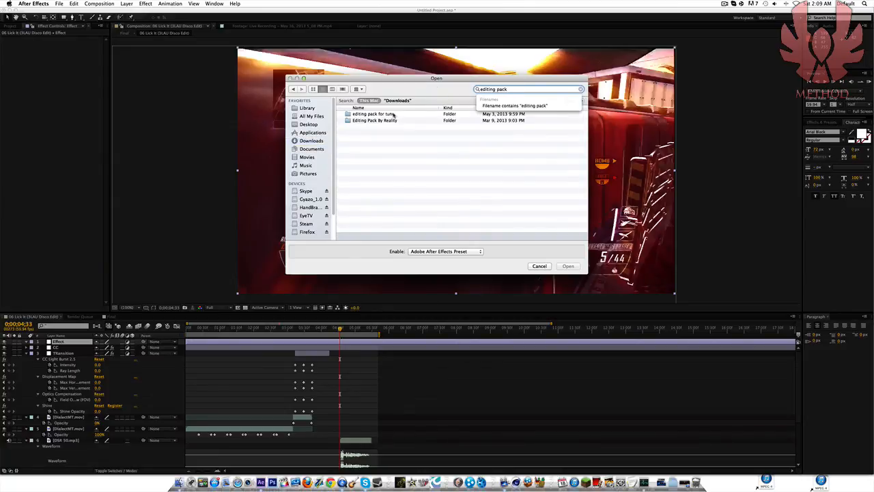
double_click(383, 114)
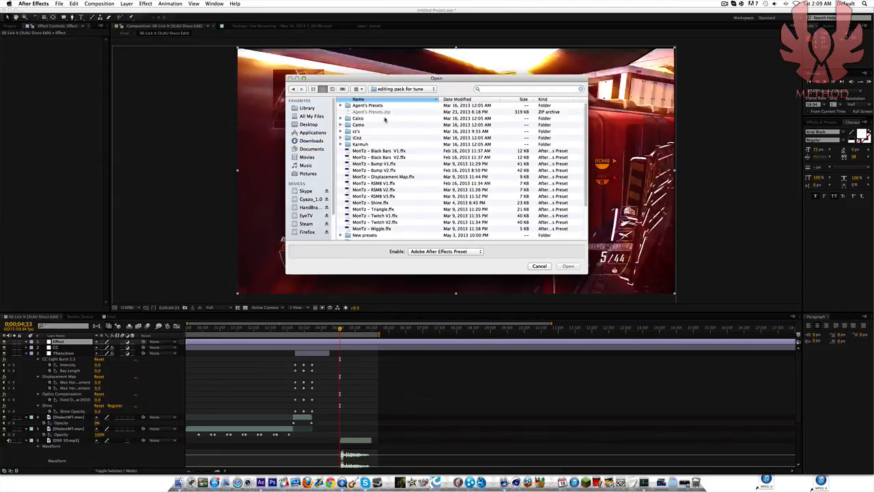
scroll(385, 120, down, 3)
scroll(381, 194, up, 3)
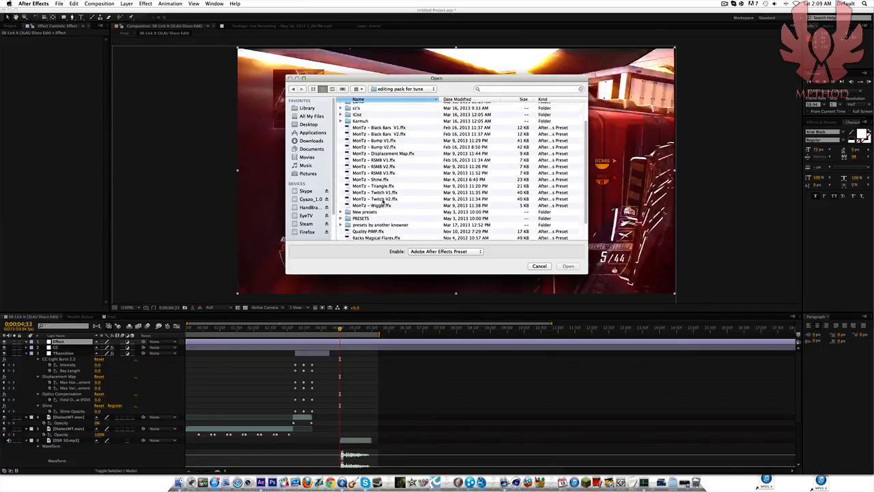
scroll(384, 200, down, 3)
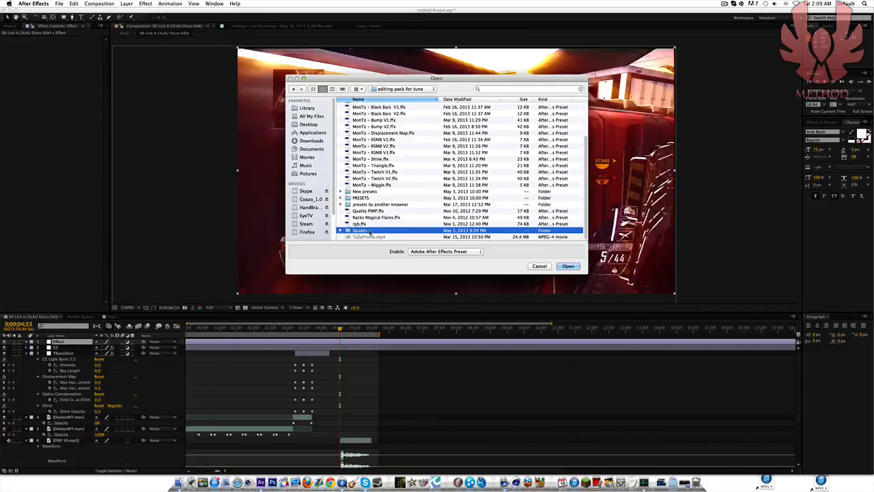
double_click(375, 230)
click(392, 89)
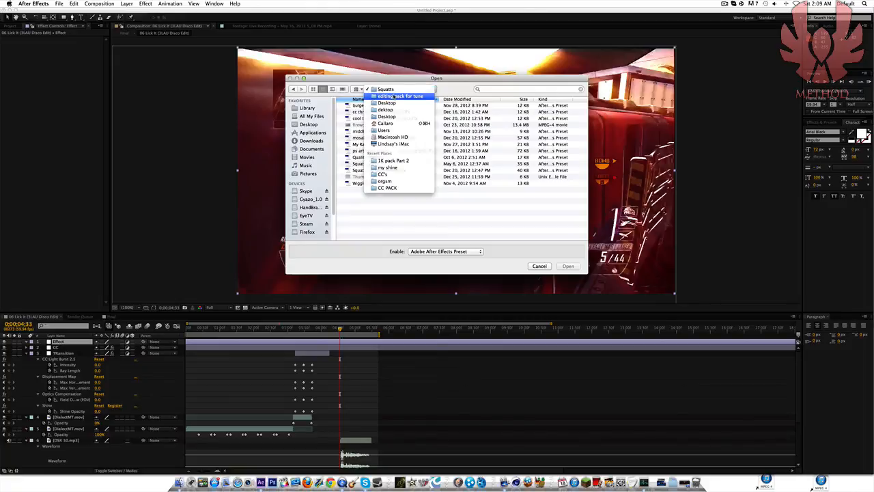
click(399, 96)
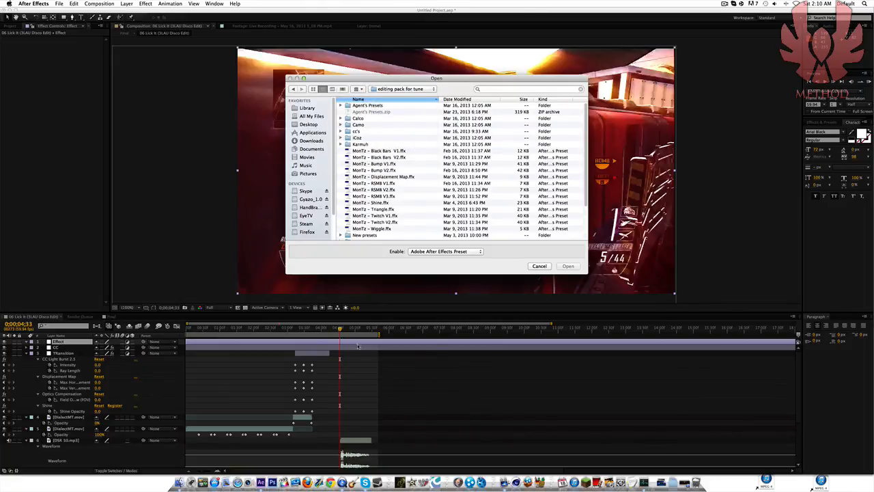
Examine the presets in the Bandit Pack download, including The Presets under Presets that aren't mine, and cancel the preset selection
click(312, 141)
scroll(375, 159, down, 5)
scroll(375, 159, down, 5)
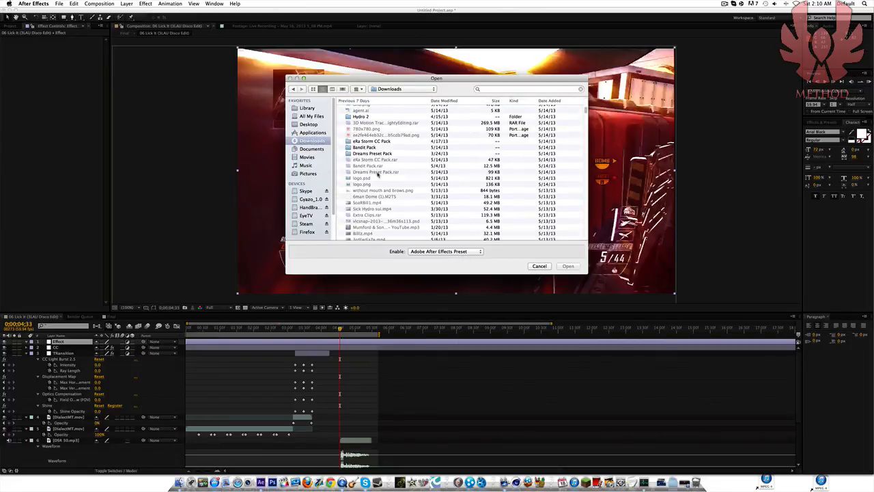
click(378, 147)
double_click(395, 151)
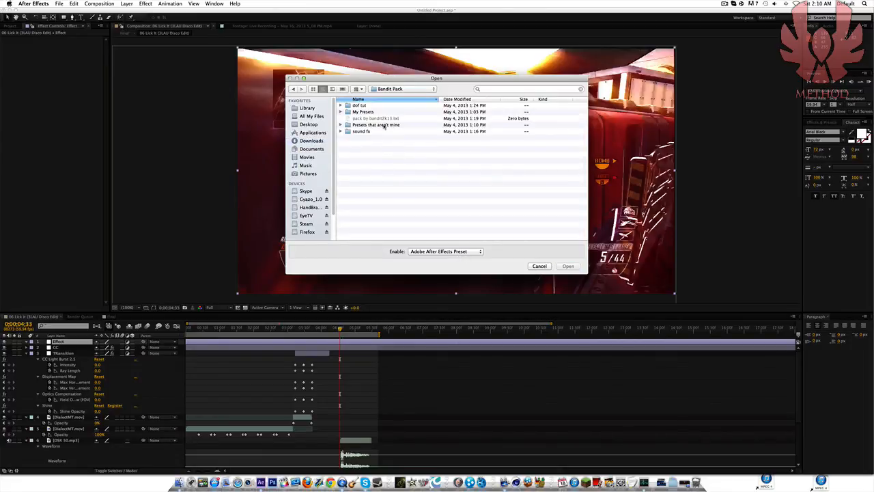
double_click(378, 124)
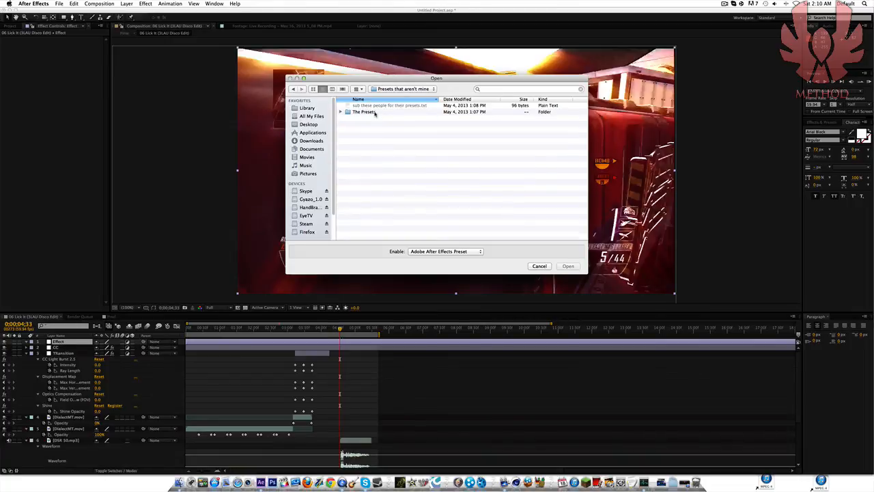
double_click(365, 112)
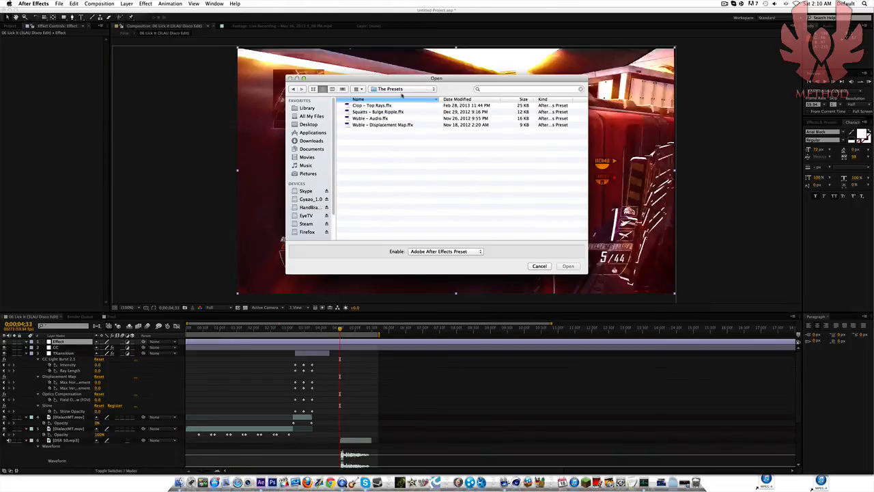
click(540, 266)
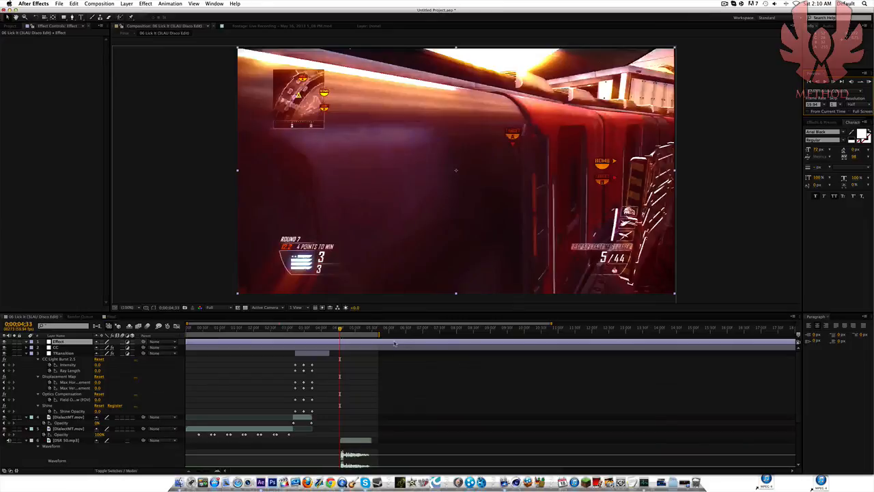
Try to apply the recent animation preset zeph shots to the Effect layer again
click(168, 3)
mouse_move(205, 25)
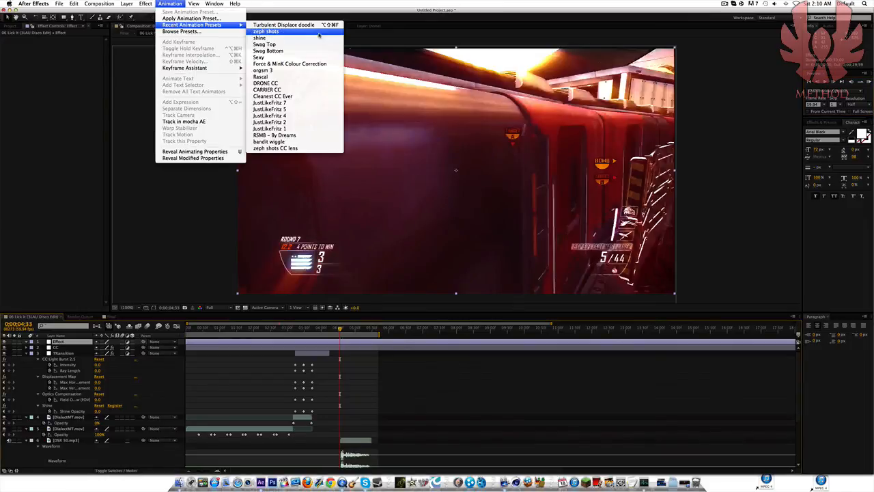
click(311, 31)
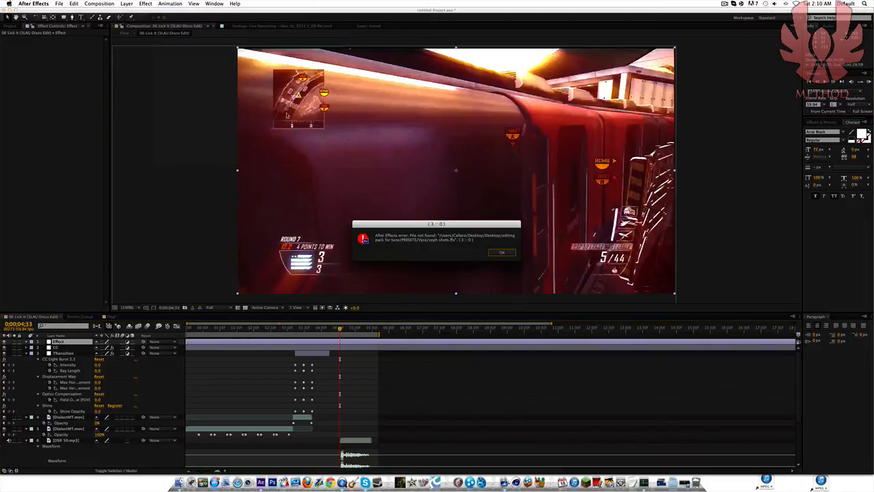
click(500, 254)
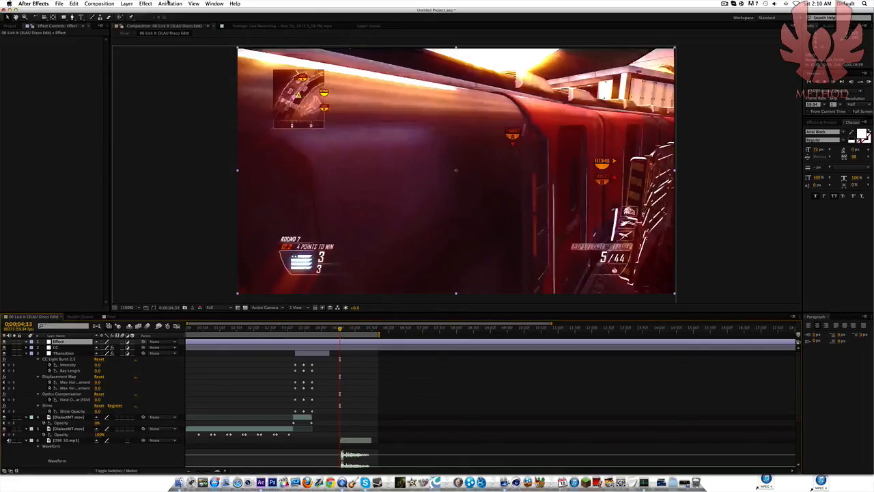
Search this Mac for the Vyca folder and apply its zeph shots.ffx animation preset to the Effect layer at 0;00;04;33
click(146, 4)
mouse_move(170, 3)
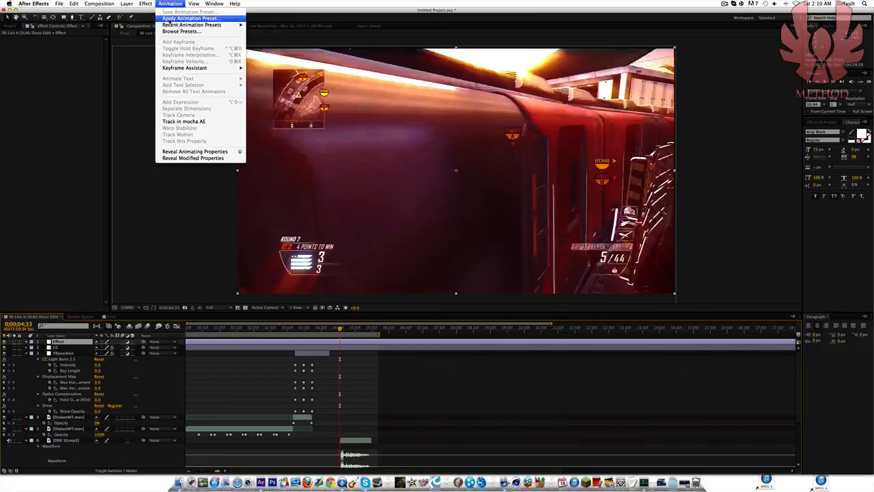
click(184, 18)
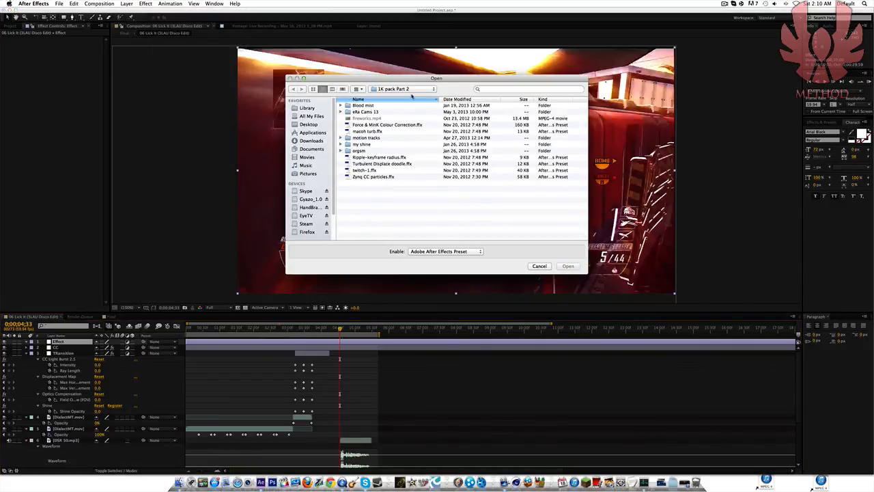
click(495, 89)
text(Vyc)
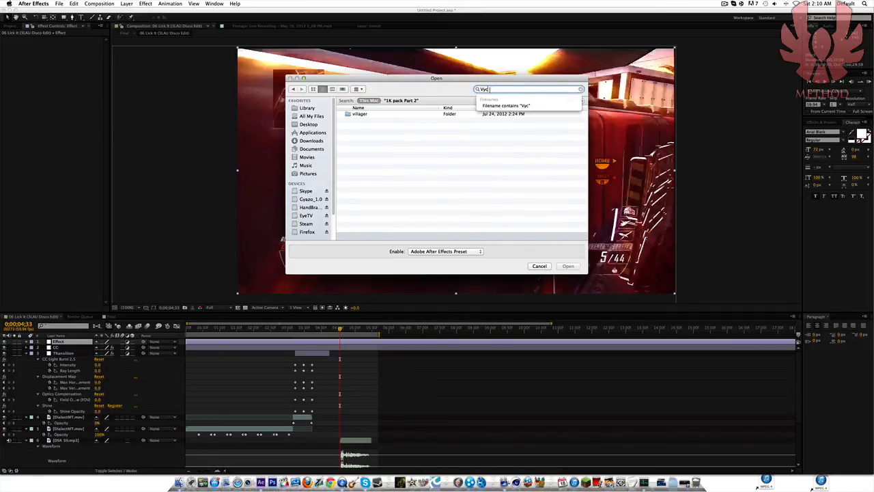
text(a)
double_click(369, 114)
scroll(407, 159, down, 5)
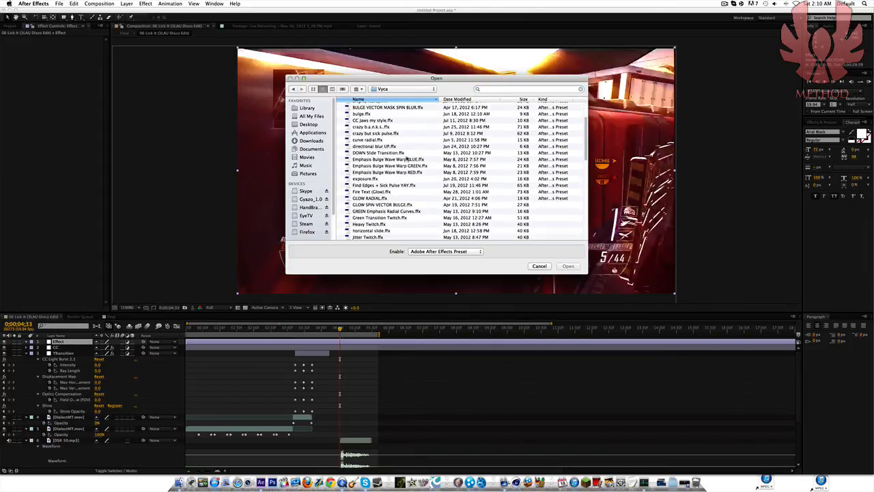
scroll(407, 158, down, 10)
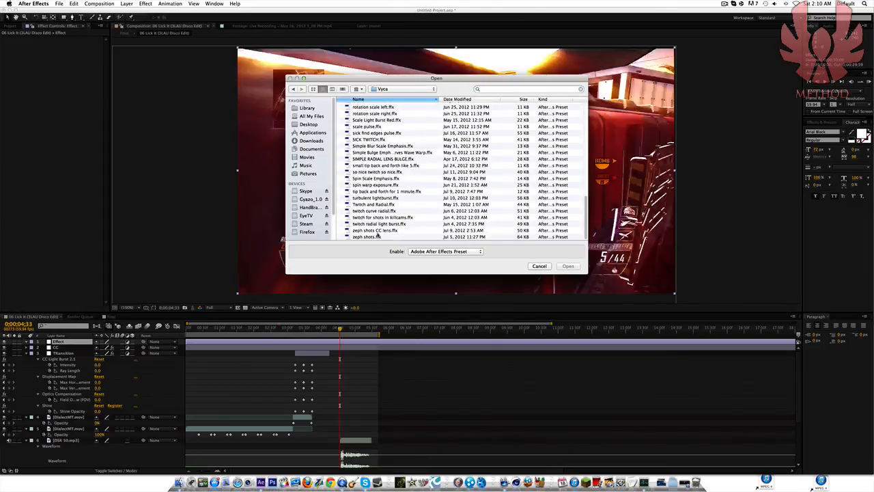
click(383, 237)
click(566, 267)
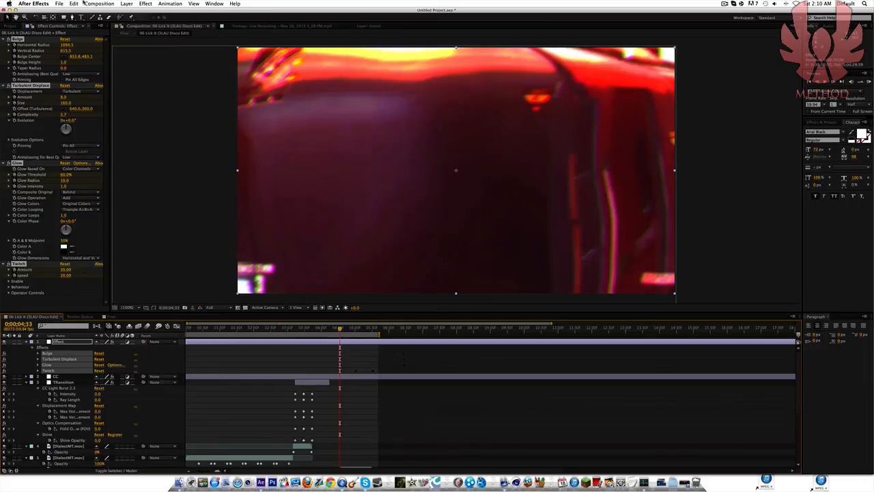
Save the project to the Desktop under the name Tutorial
click(59, 4)
mouse_move(69, 62)
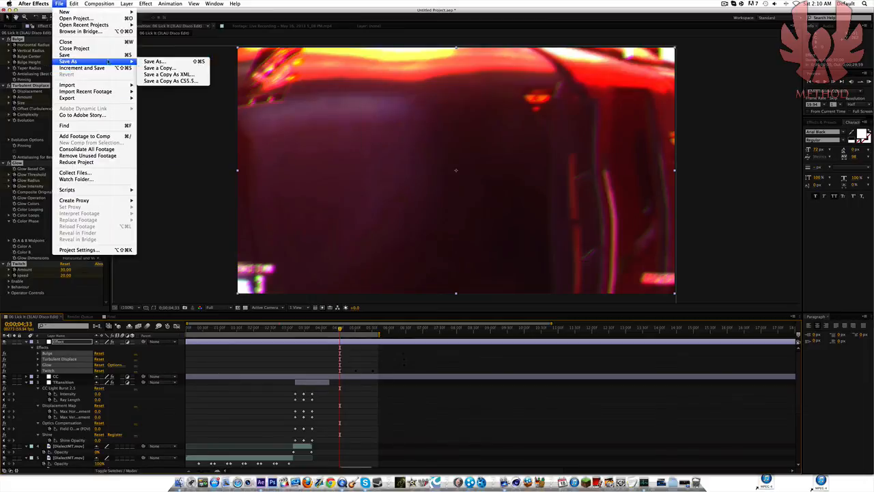
click(179, 62)
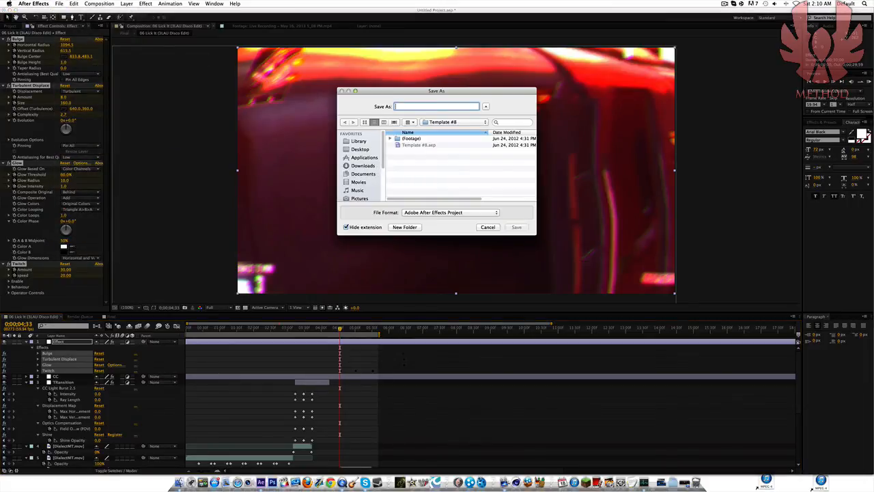
click(364, 157)
click(362, 149)
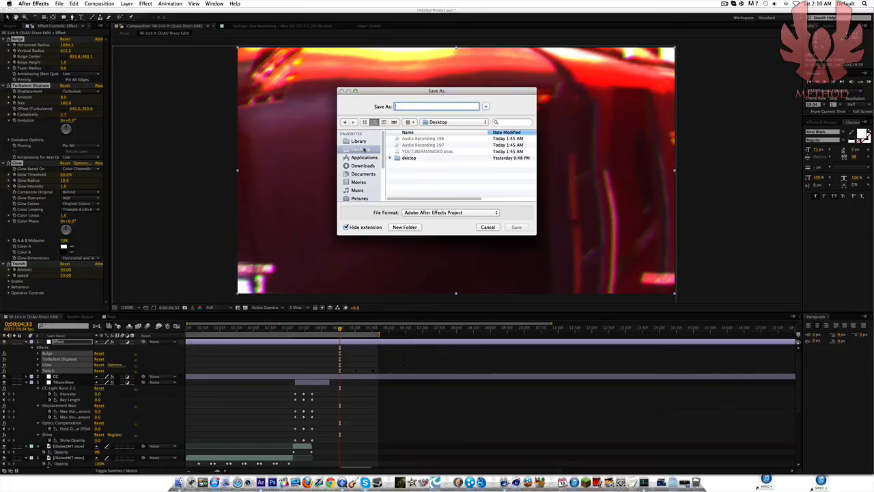
text(Tutorial)
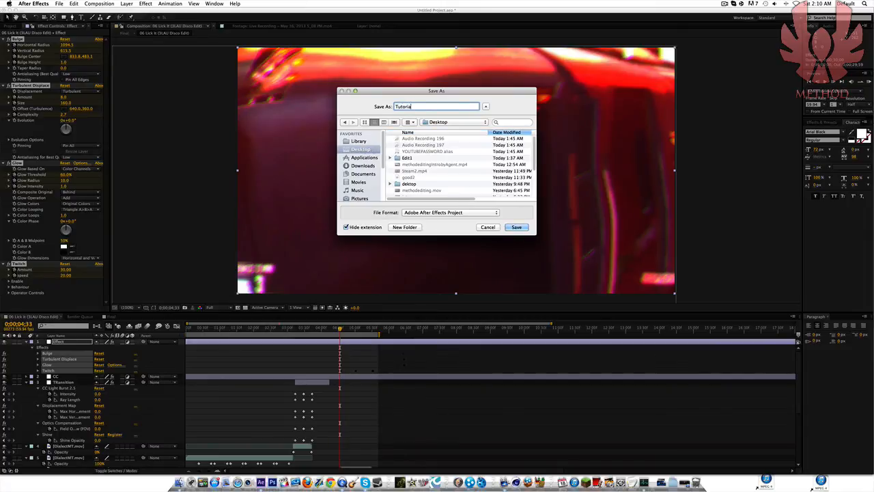
key(Return)
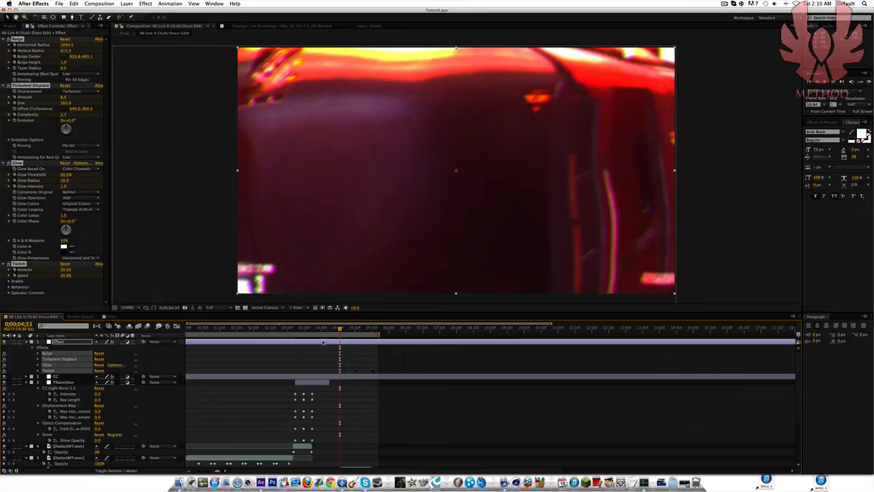
Trim the start of the Effect layer to 0;00;04;33 and check the shot effect at 0;00;04;34 and 0;00;05;04
drag(187, 341, 342, 342)
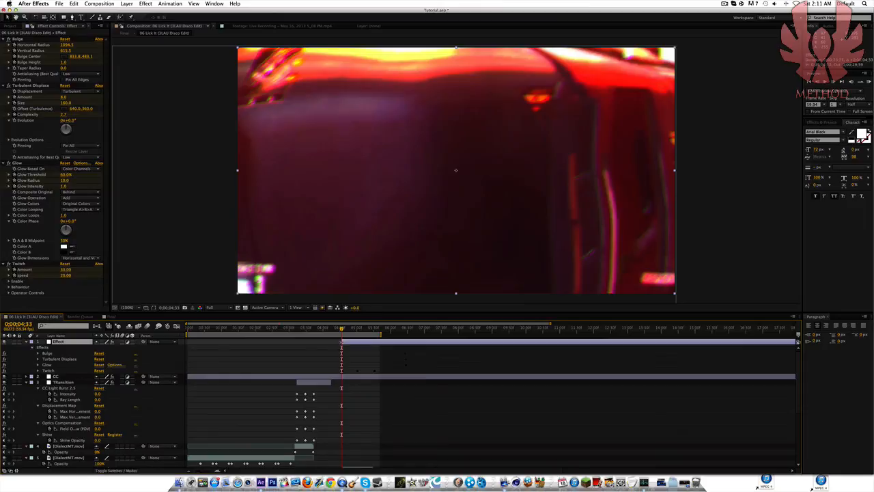
mouse_move(342, 330)
mouse_down()
mouse_move(387, 332)
mouse_move(343, 331)
mouse_up()
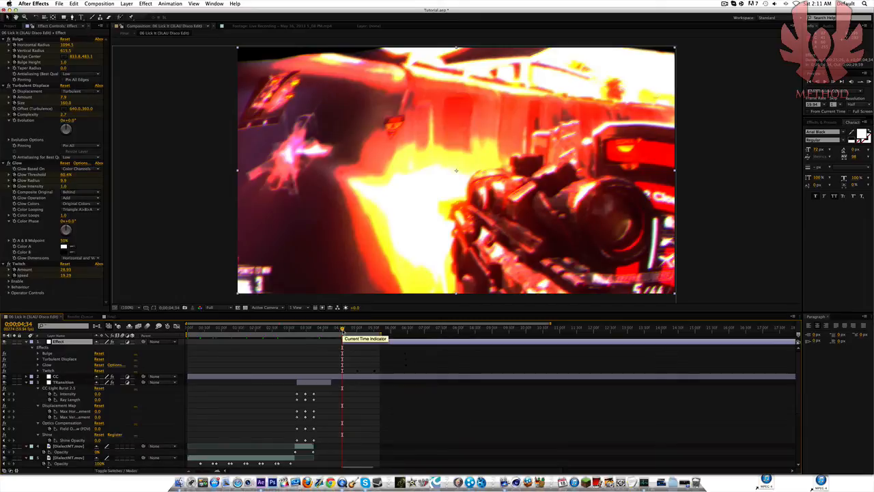
click(358, 330)
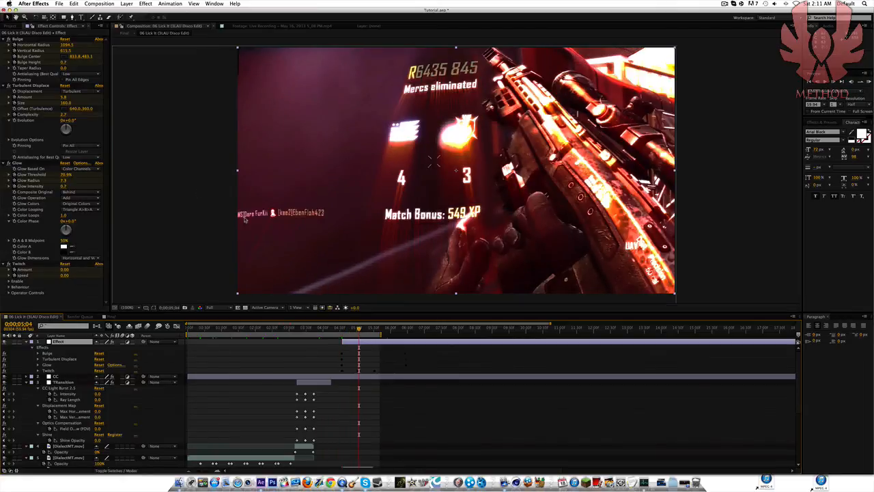
Add the Live Recording May 16, 2013 5_08 PM.mp4 clip to the composition as a layer directly above DSR 50.mp3
click(10, 26)
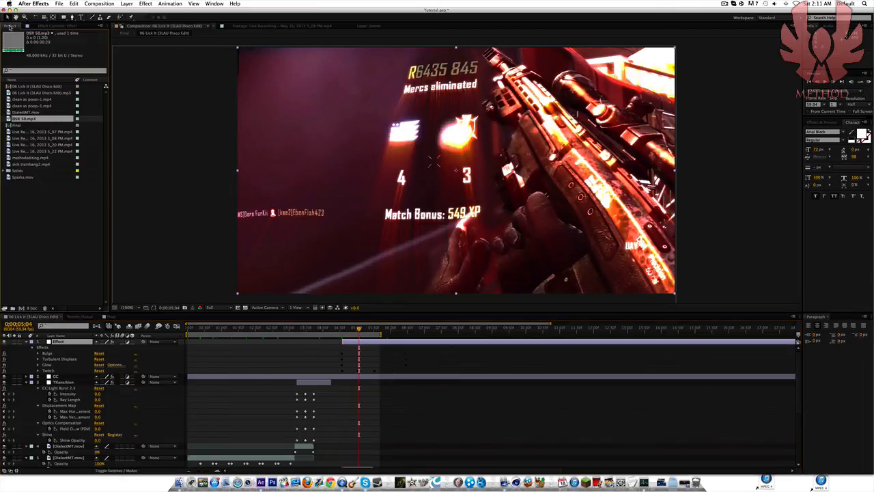
click(46, 151)
click(49, 138)
click(49, 132)
click(49, 138)
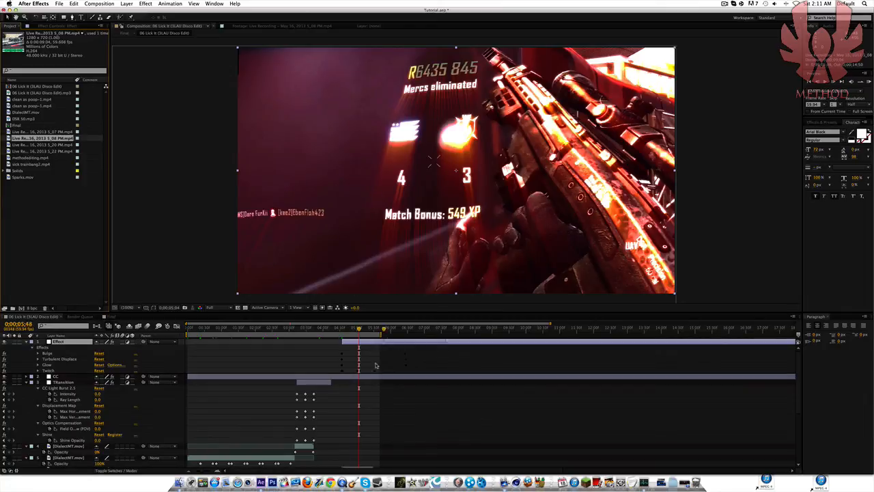
scroll(362, 470, down, 5)
mouse_move(362, 470)
mouse_down()
mouse_move(361, 370)
mouse_move(216, 375)
mouse_up()
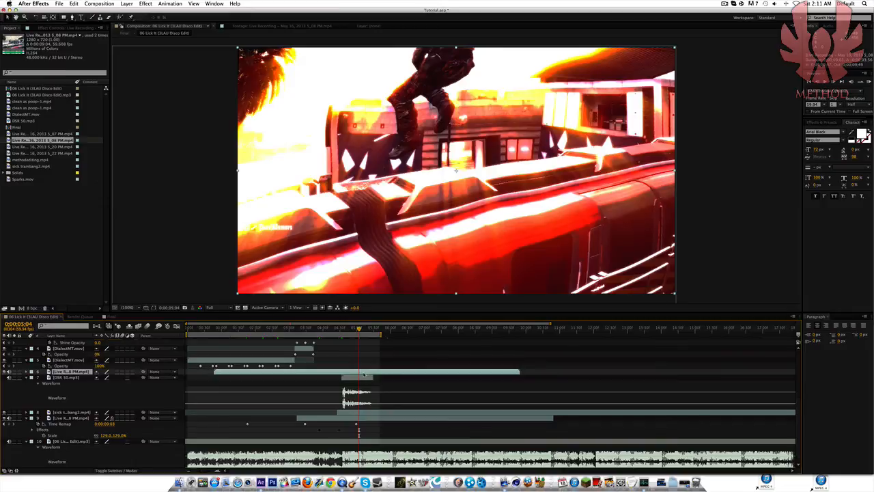
Time-reverse the newly added Live Recording 5_08 PM clip layer
right_click(364, 375)
mouse_move(410, 279)
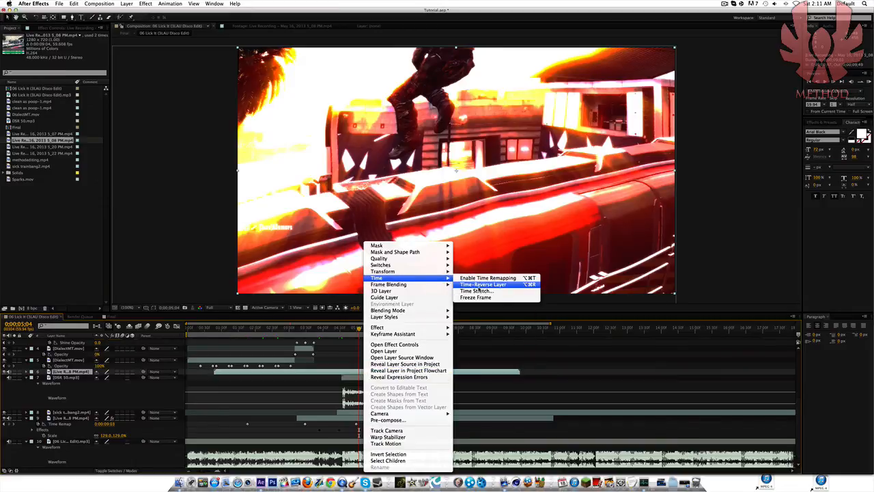
click(479, 285)
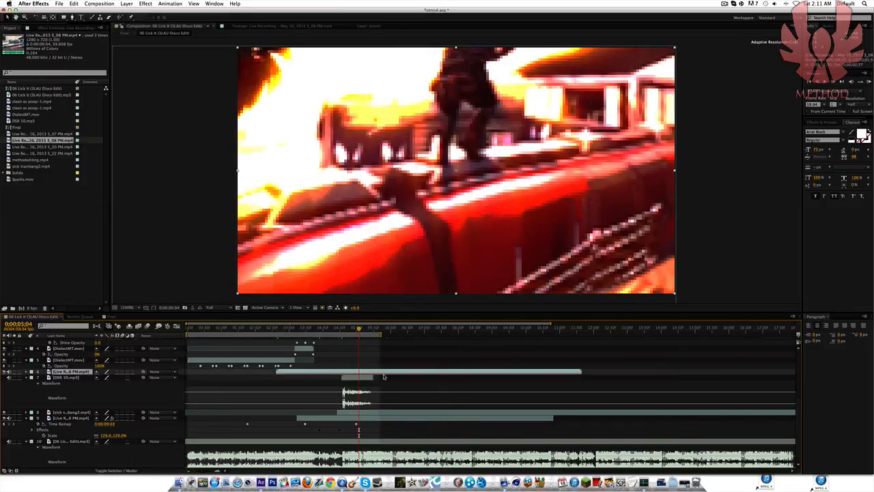
Slide the reversed Live Recording 5_08 PM layer earlier in time and trim its start to 0;00;05;04
drag(384, 375, 366, 375)
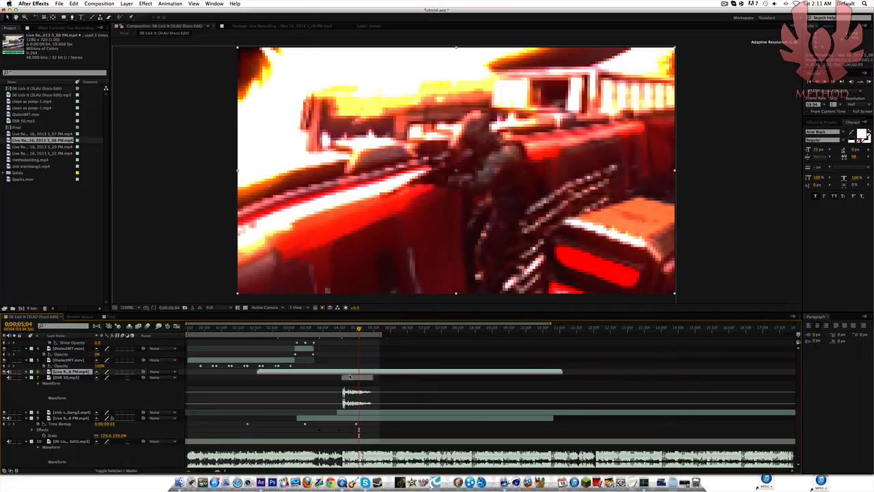
drag(257, 372, 359, 372)
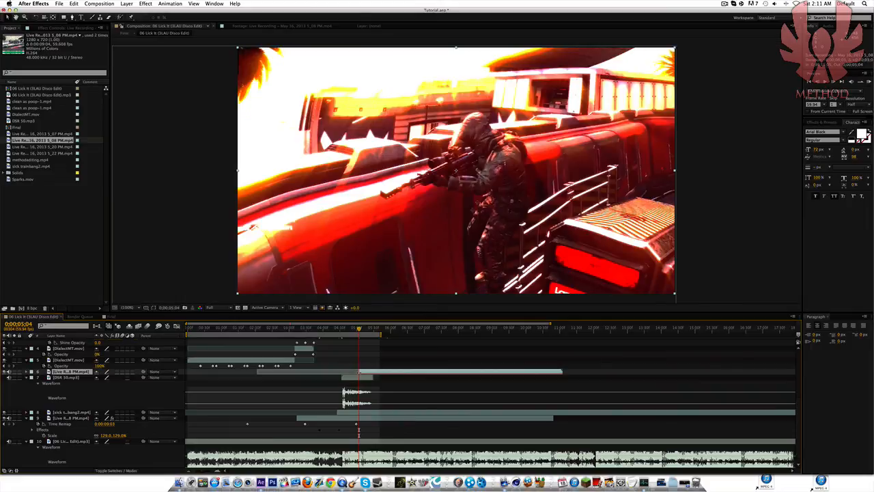
drag(360, 372, 360, 371)
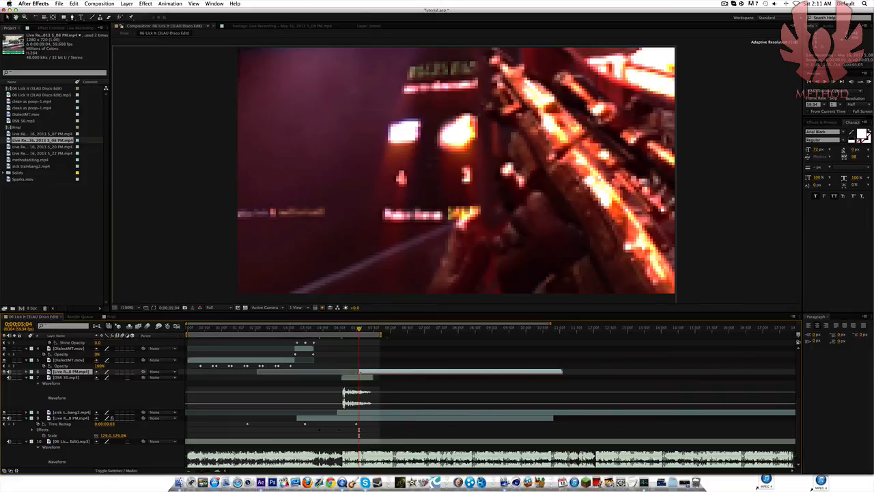
Enable time remapping on the trimmed 5_08 PM clip and move a keyframe made at 0;00;08;24 back to about 0;00;05;32
right_click(362, 374)
mouse_move(430, 279)
click(486, 278)
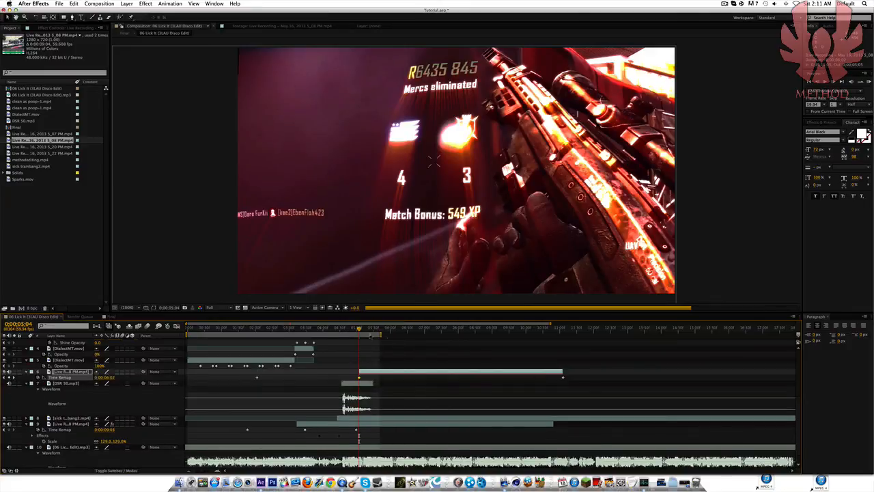
drag(536, 332, 472, 337)
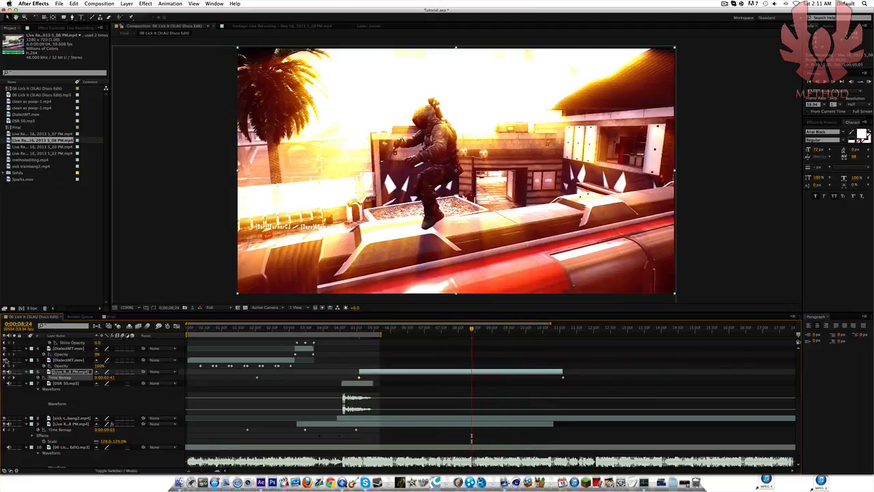
drag(472, 378, 375, 380)
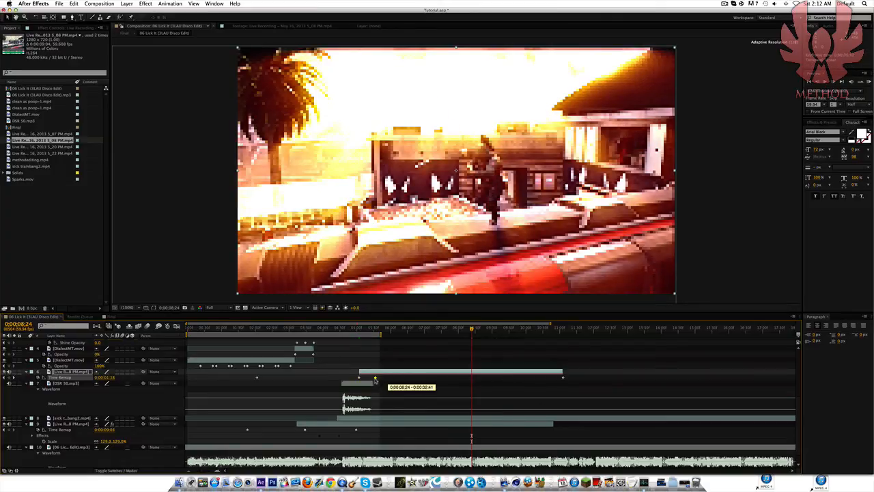
Check the sped-up 5_08 PM clip at its start and trim its end to 0;00;05;32
click(358, 330)
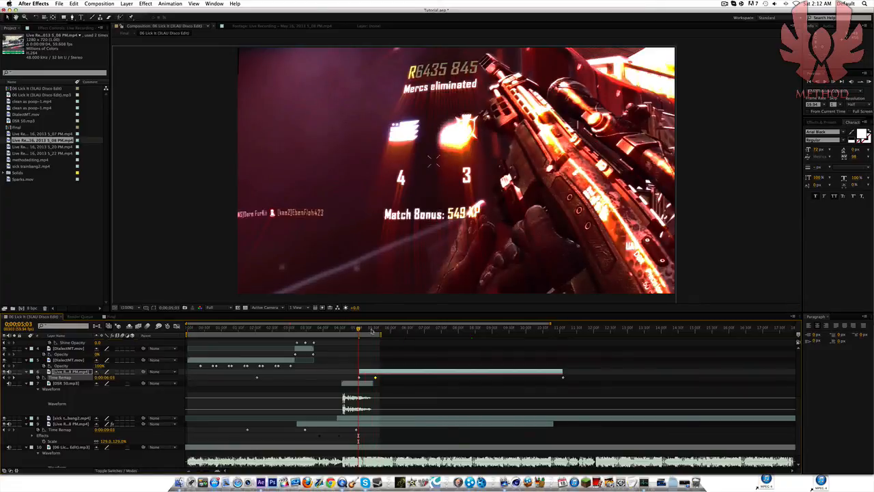
click(375, 329)
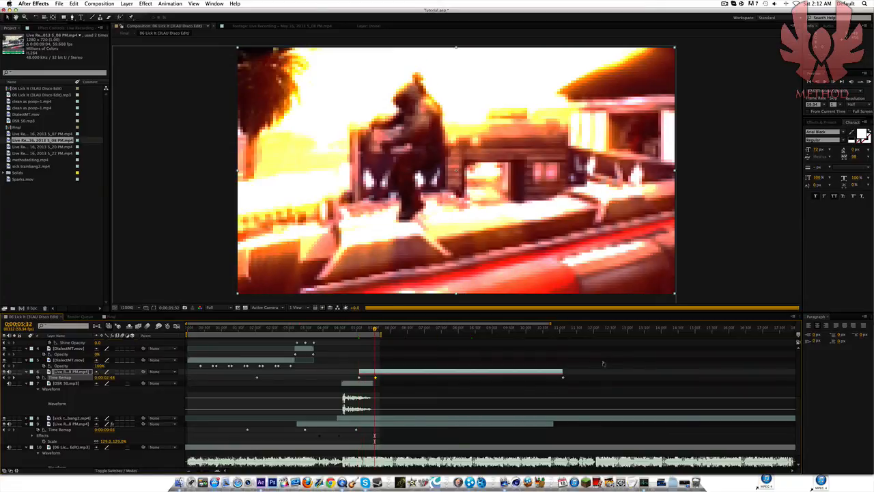
key(alt+bracketright)
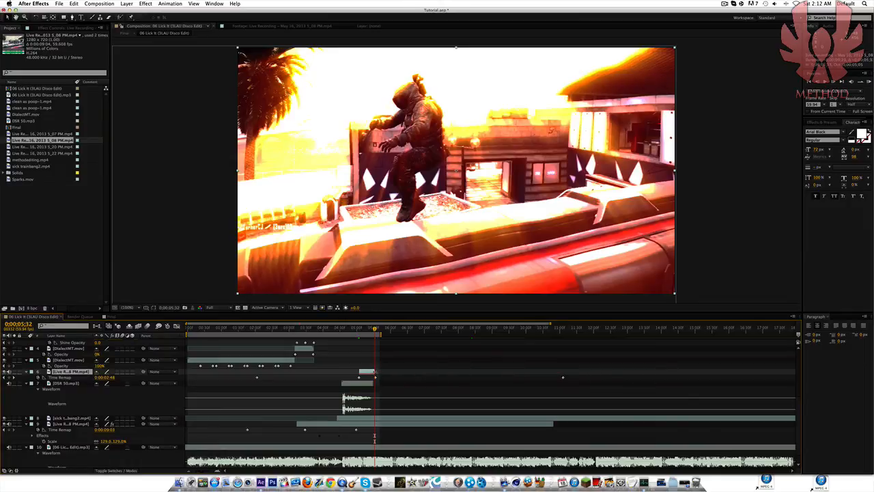
Set Position, Scale and Rotation keyframes on the trimmed 5_08 PM layer at 0;00;05;05
click(41, 134)
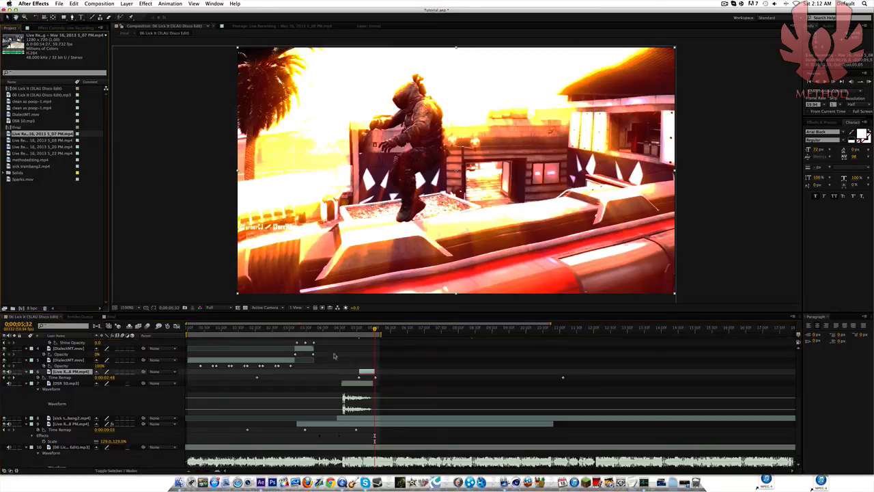
drag(362, 332, 360, 331)
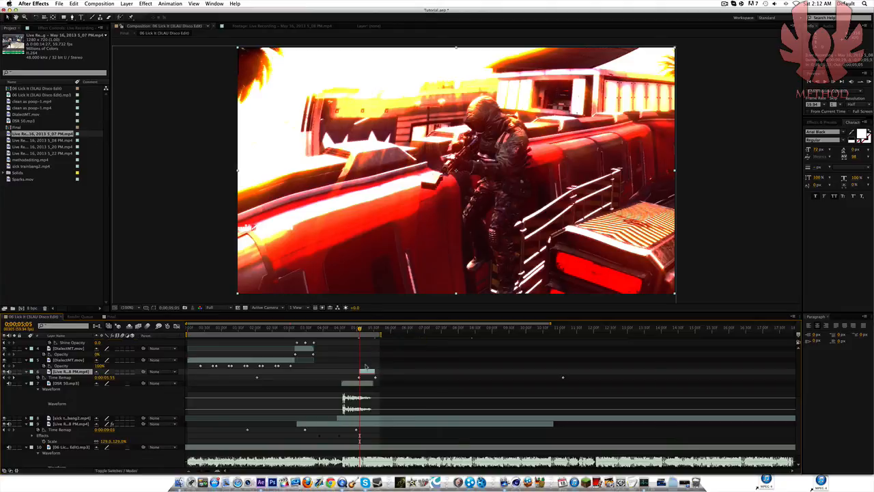
key(s)
key(shift+r)
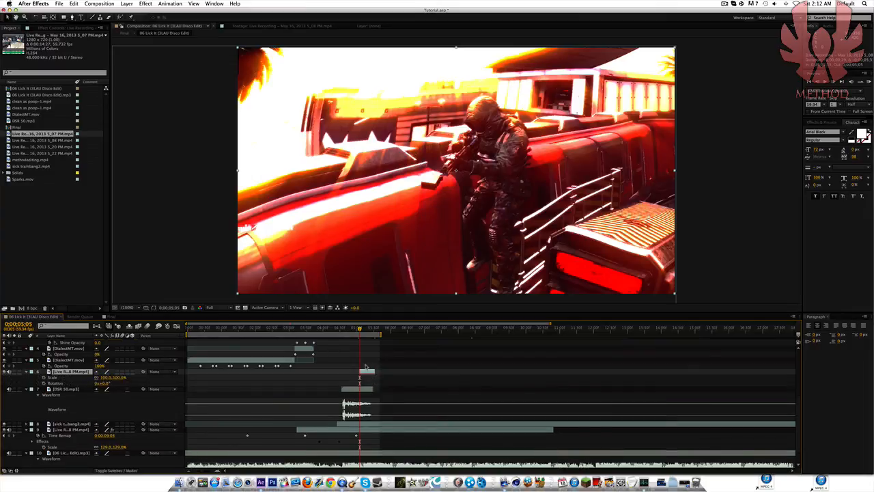
key(shift+p)
click(43, 377)
shift+click(43, 388)
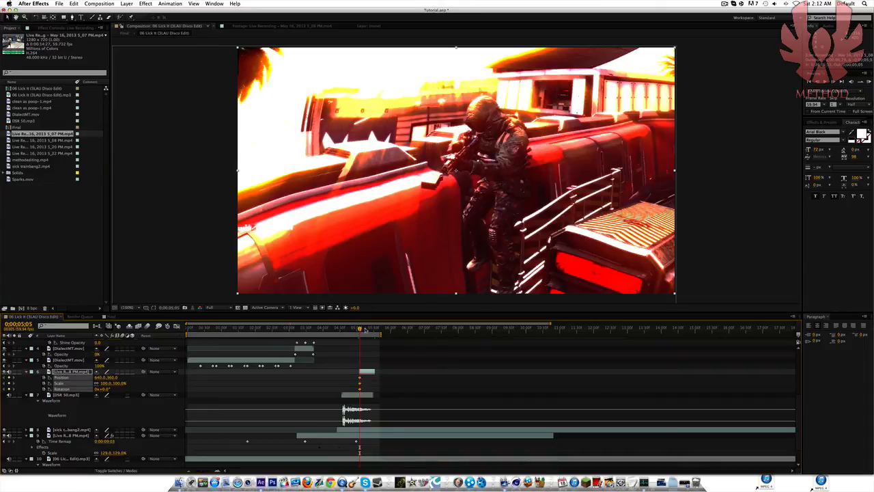
At 0;00;05;32, scale the 5_08 PM layer to 174% and reposition it to about 766, 442 around the jumping soldier
mouse_move(377, 331)
mouse_down()
mouse_move(365, 335)
mouse_move(375, 336)
mouse_up()
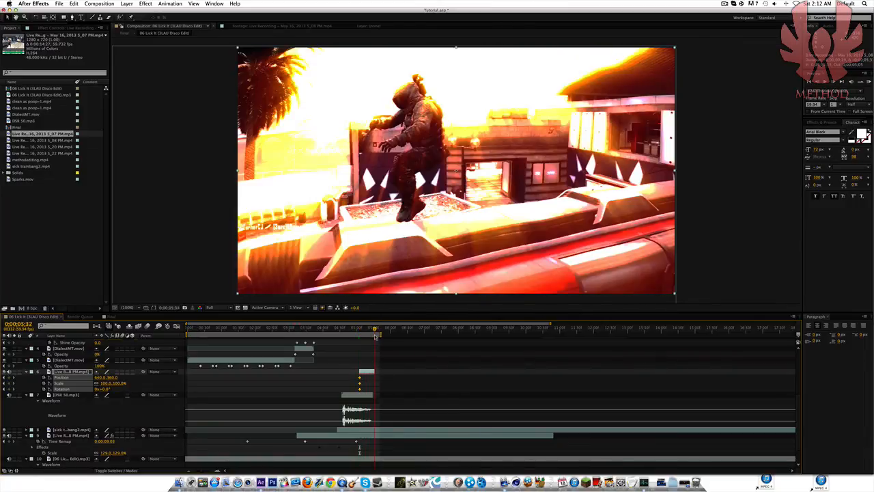
drag(121, 383, 147, 383)
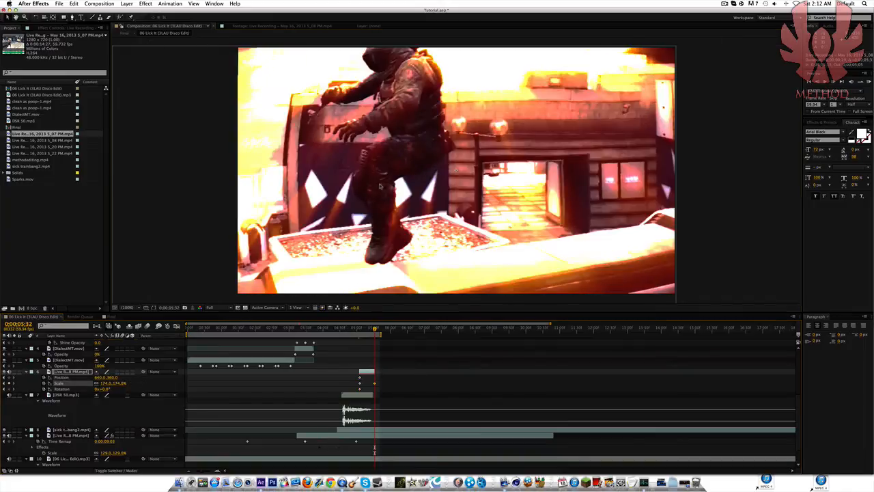
drag(380, 186, 422, 214)
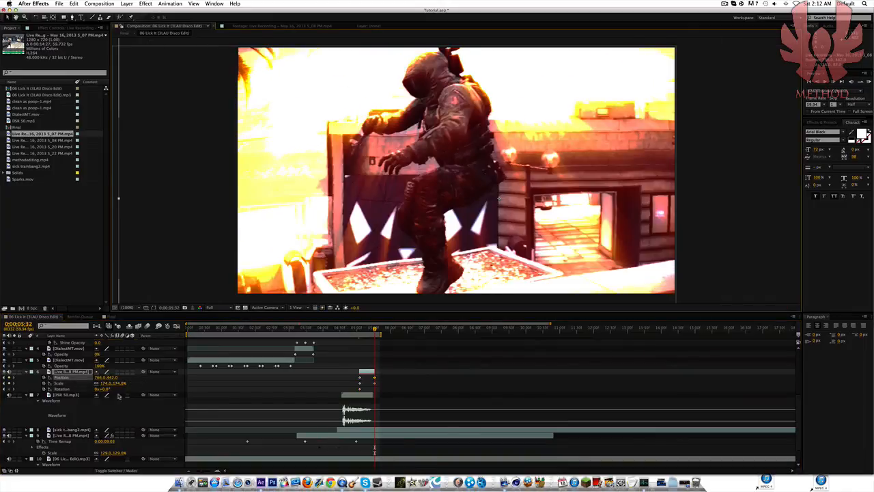
Set the 5_08 PM layer's rotation to 9° at 0;00;05;32 and nudge the clip slightly down to reframe the soldier
click(106, 389)
text(4)
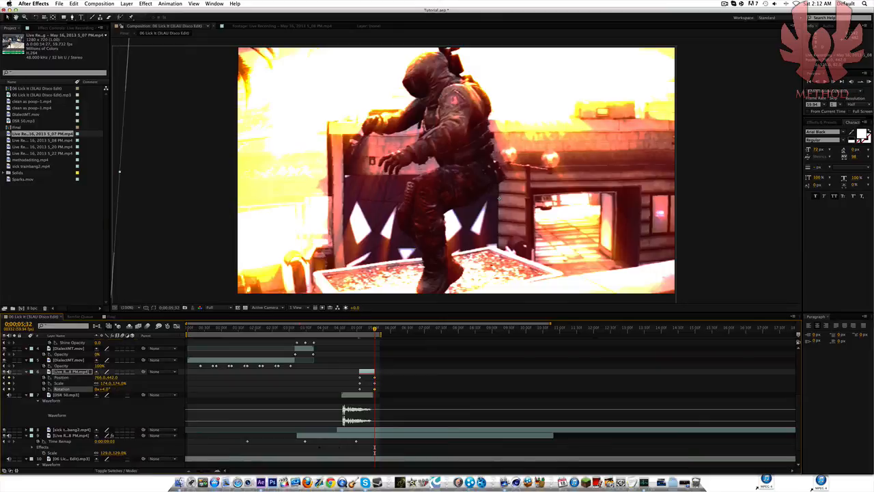
key(Return)
click(106, 389)
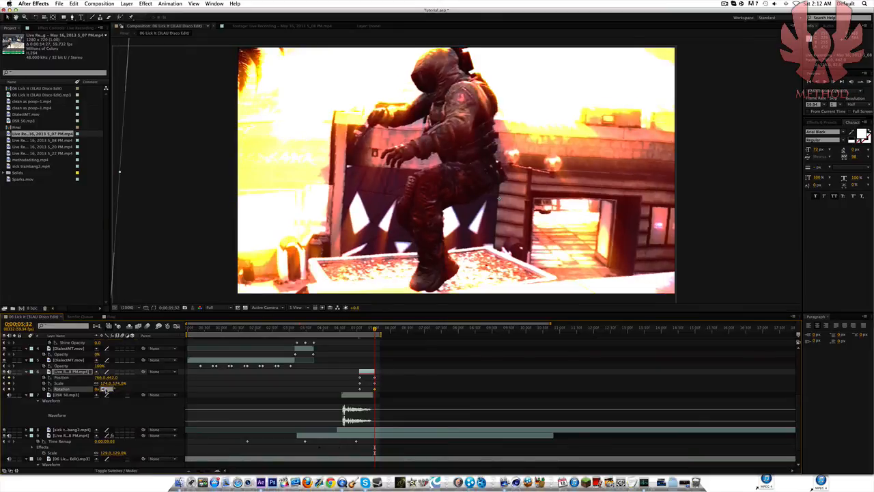
text(9)
key(Return)
drag(522, 139, 520, 151)
Add the Live Recording 5_07 PM clip above the 5_08 PM layer, starting at 0;00;05;31, and extend the work area just past 0;00;06;00
mouse_move(375, 330)
mouse_down()
mouse_move(358, 330)
mouse_move(374, 331)
mouse_up()
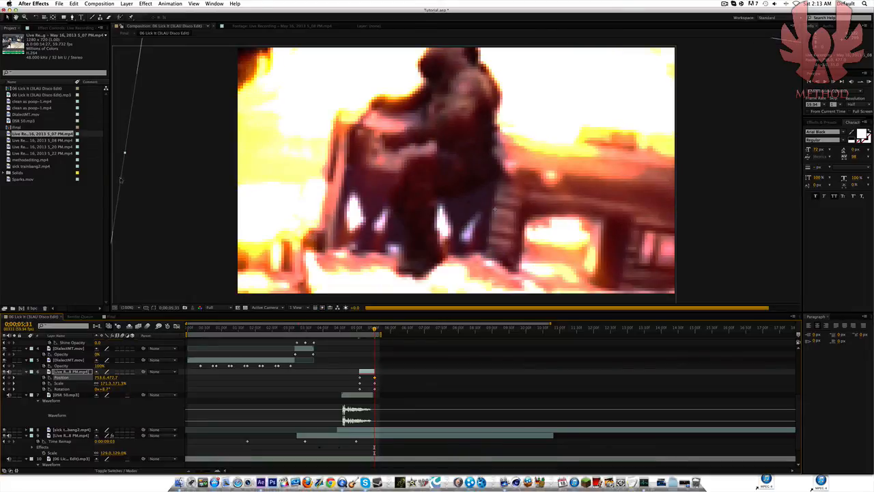
drag(41, 134, 374, 372)
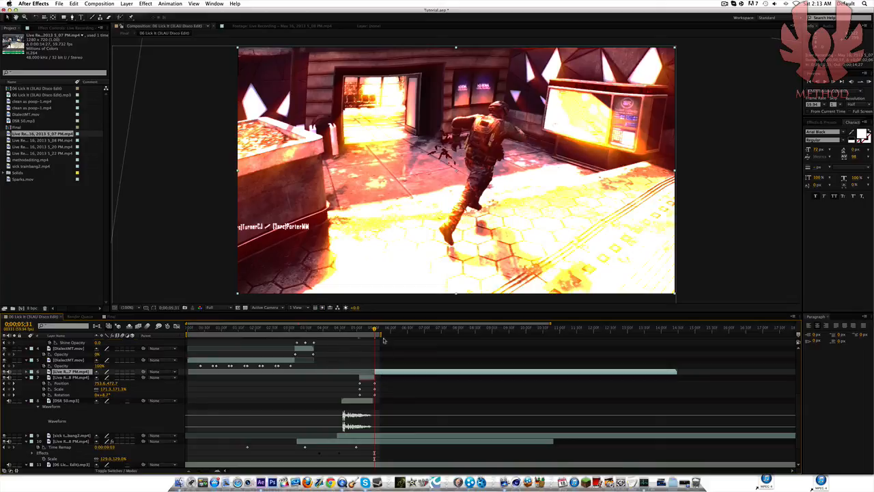
drag(381, 334, 395, 333)
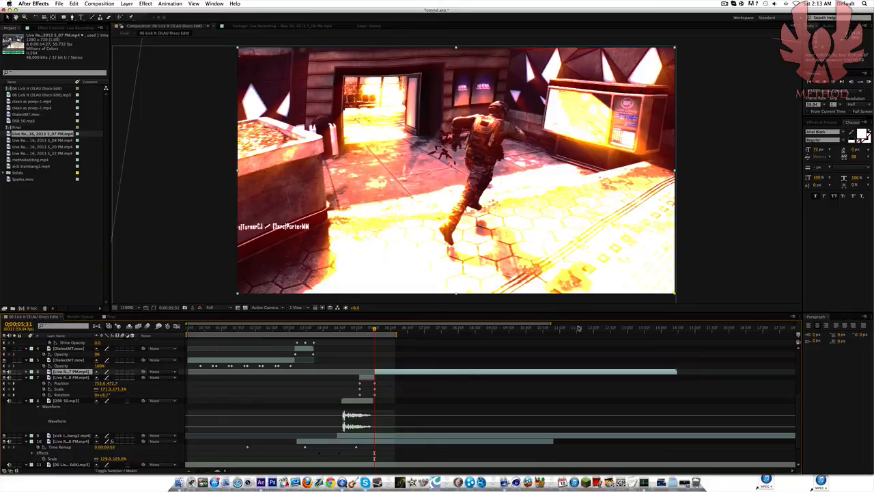
Scale the 5_07 PM layer to 129%, shift it down and left around the running soldier, and start a RAM preview
key(s)
click(121, 378)
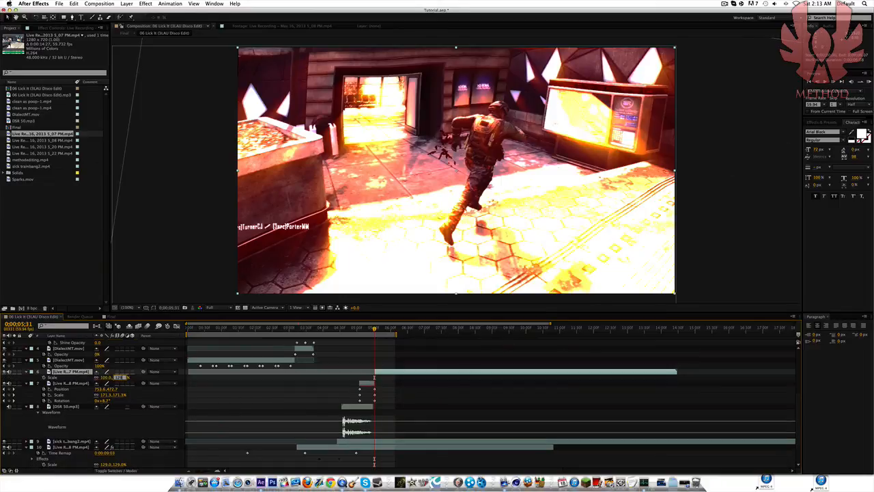
text(129)
key(Return)
drag(488, 163, 458, 186)
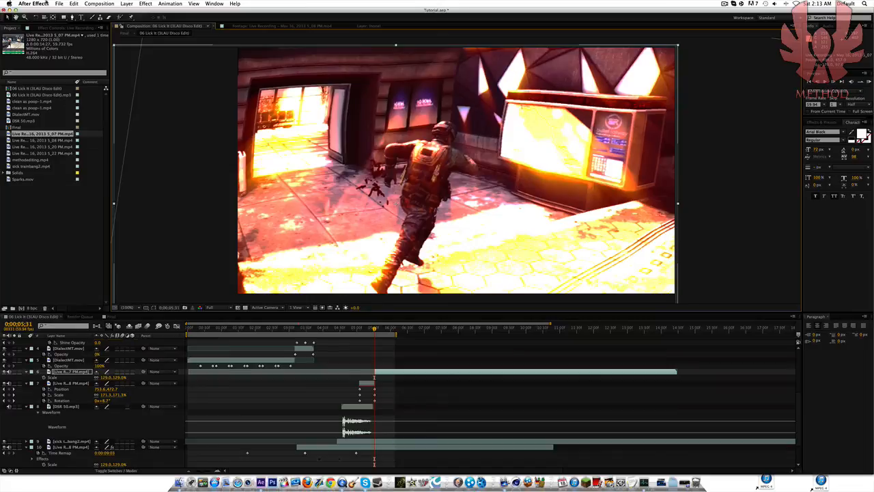
click(870, 83)
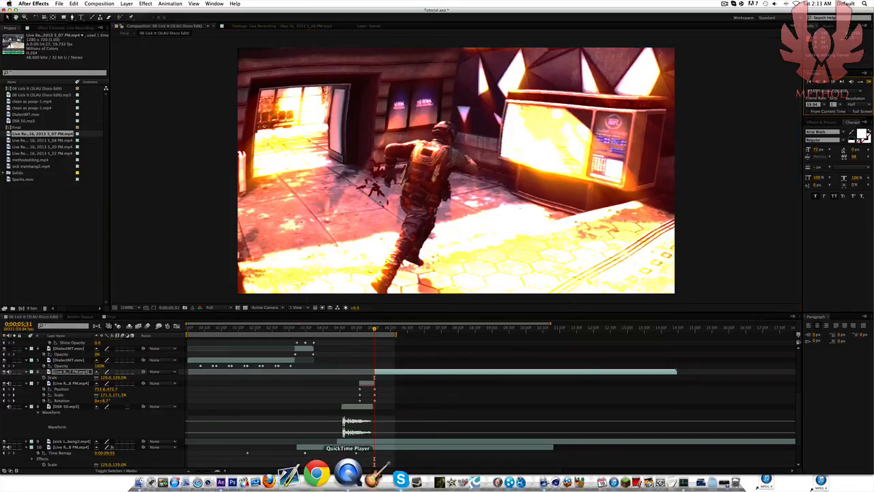
Switch to Skype and cancel the pending transfer of methodeditingIntrobyAgent.mp4 in the recent contact's chat
click(414, 471)
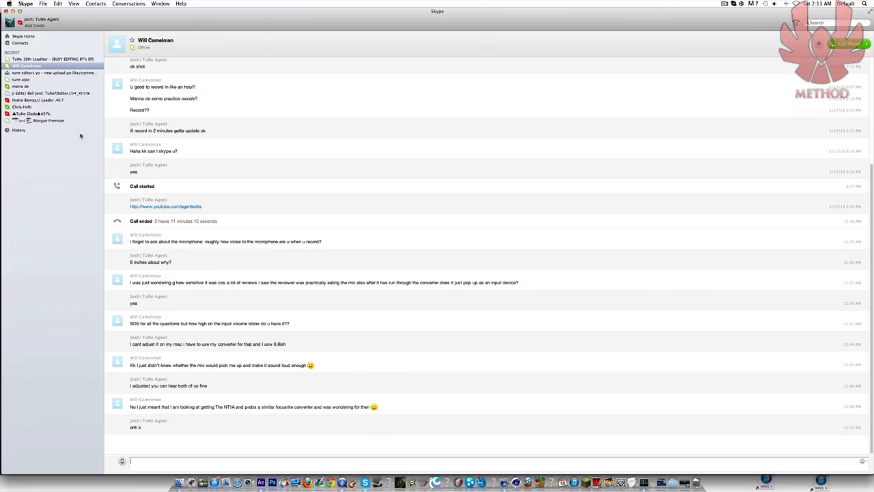
click(48, 59)
click(41, 85)
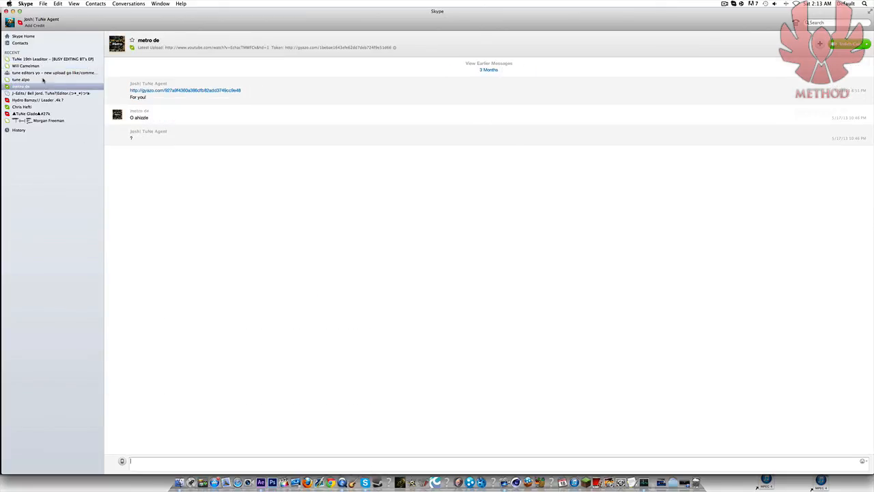
click(46, 61)
click(863, 265)
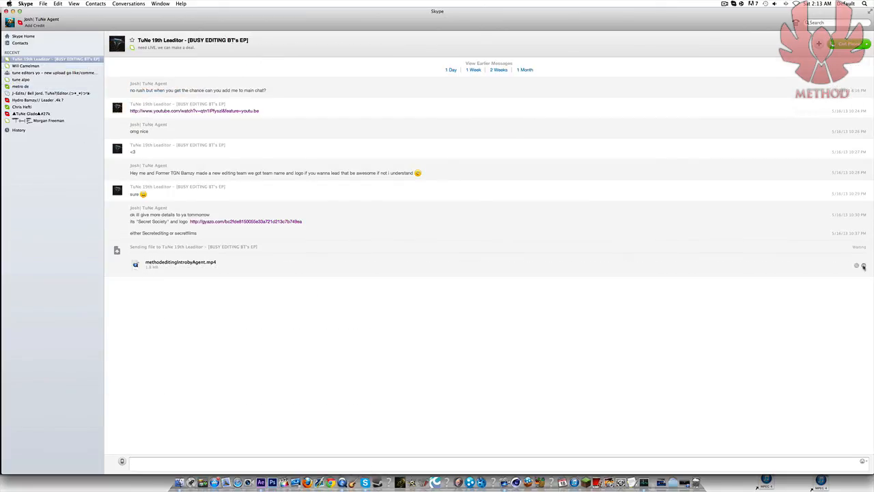
click(60, 80)
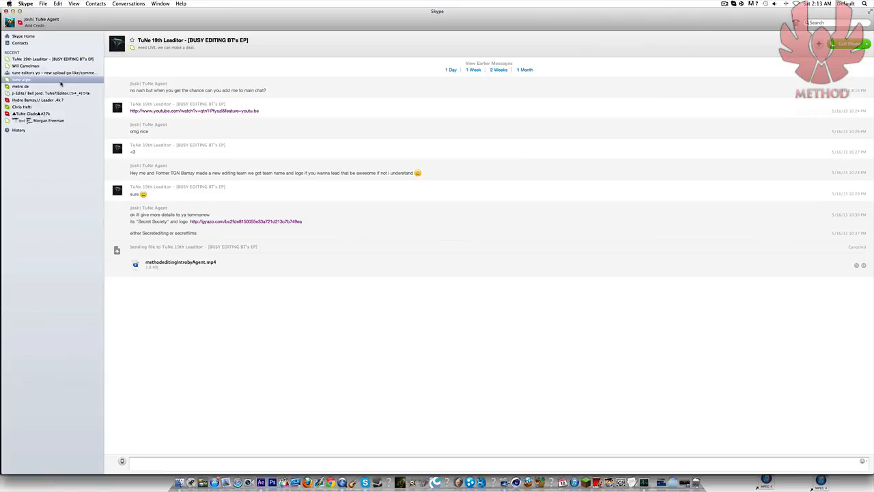
click(61, 60)
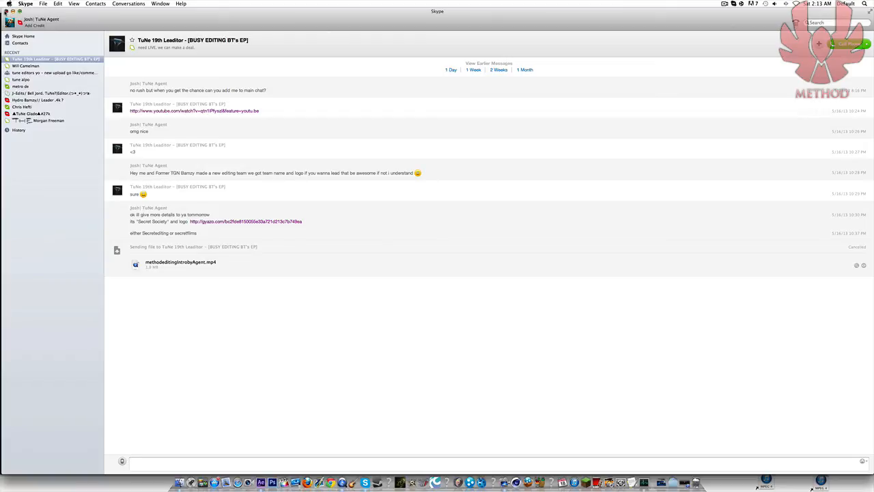
View the Gyazo logo link shared in another chat, close the browser and Skype, and return to the After Effects preview
click(43, 87)
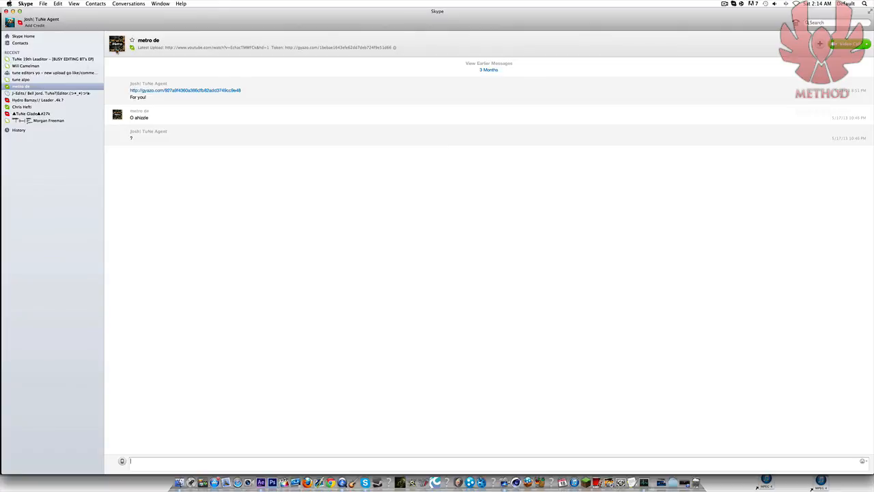
click(185, 91)
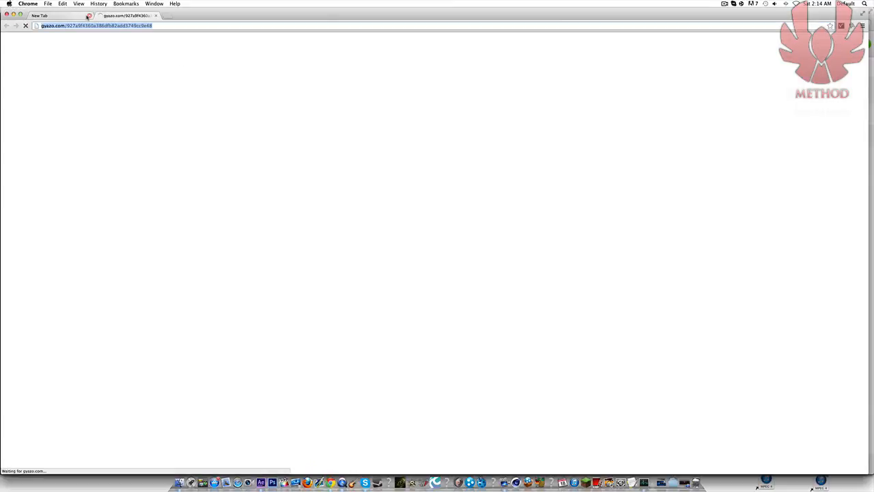
click(88, 15)
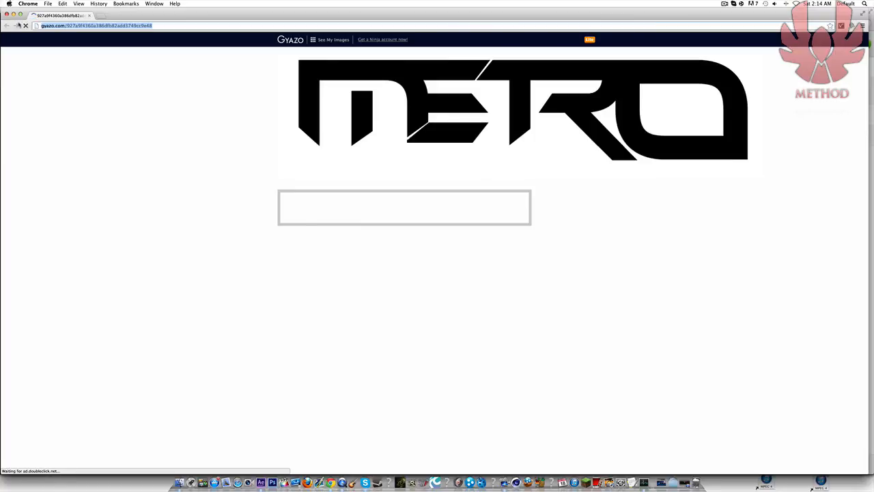
click(5, 14)
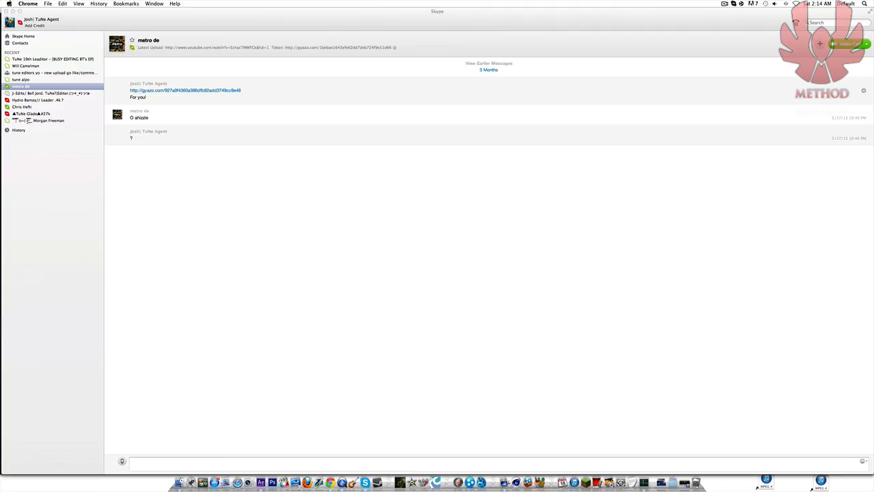
click(5, 11)
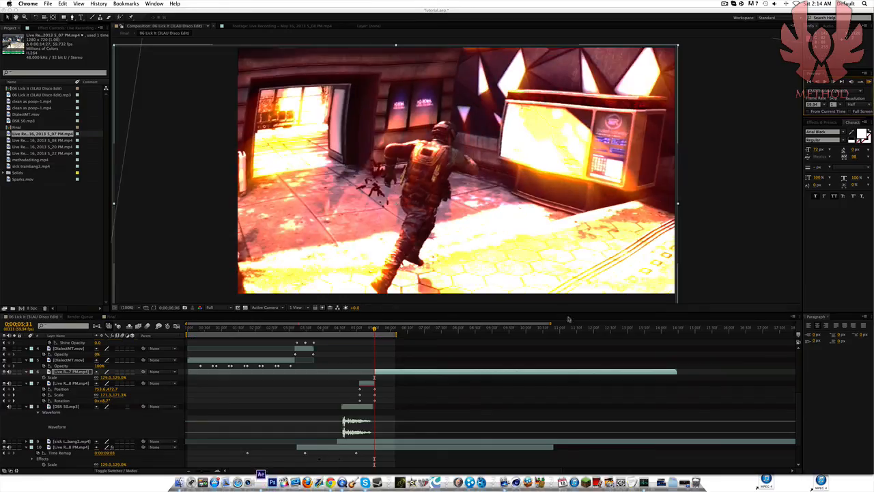
click(489, 352)
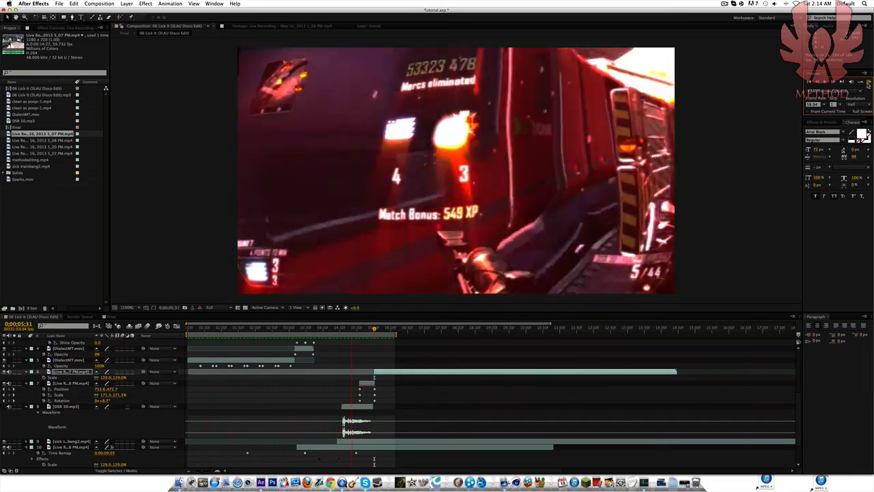
Place the playhead at 0;00;05;04, add an adjustment layer above all other layers and name it Twitch
key(space)
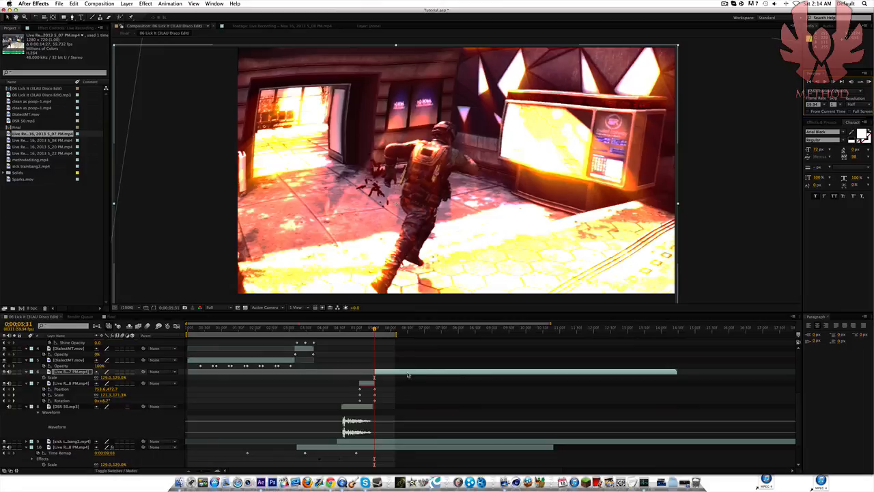
drag(364, 330, 361, 335)
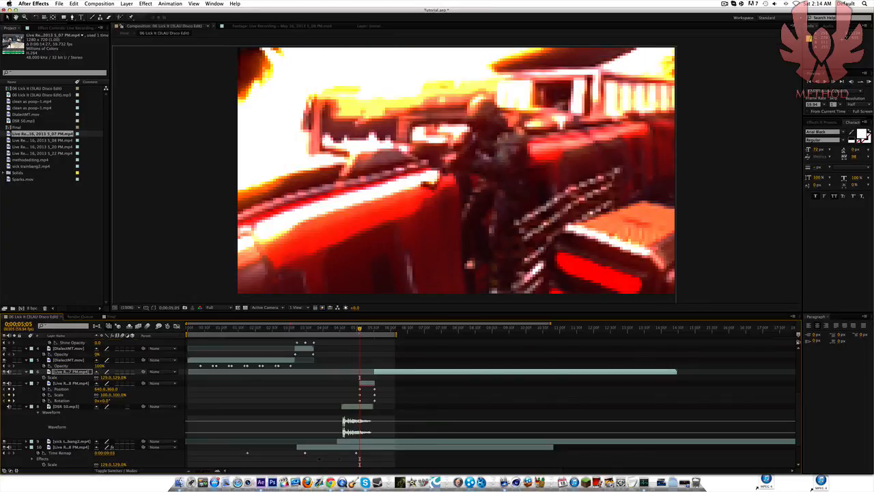
click(819, 84)
click(819, 84)
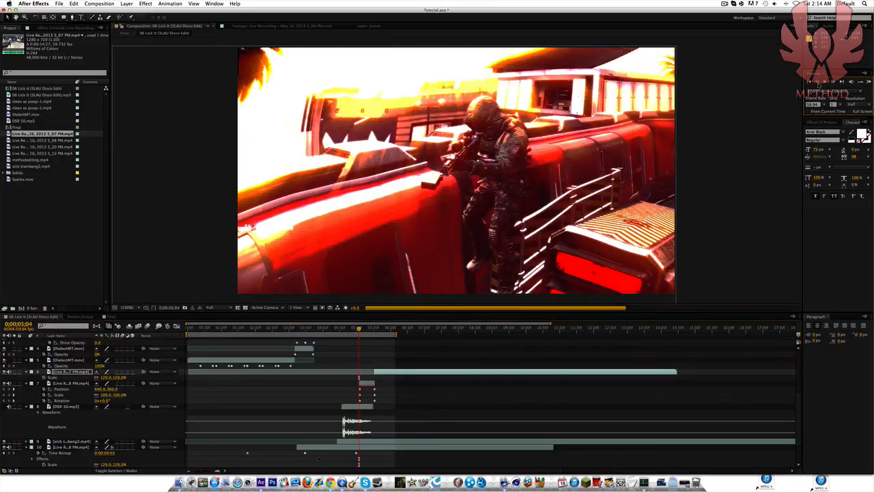
scroll(802, 420, up, 5)
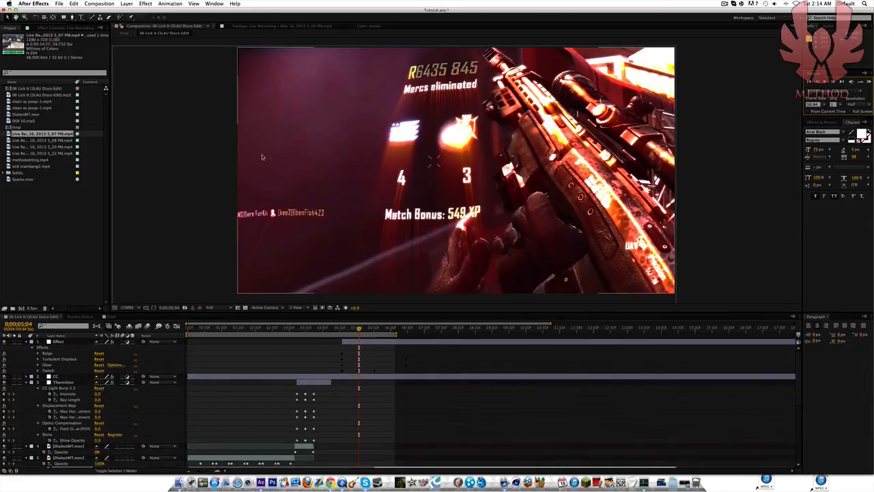
click(145, 4)
mouse_move(130, 12)
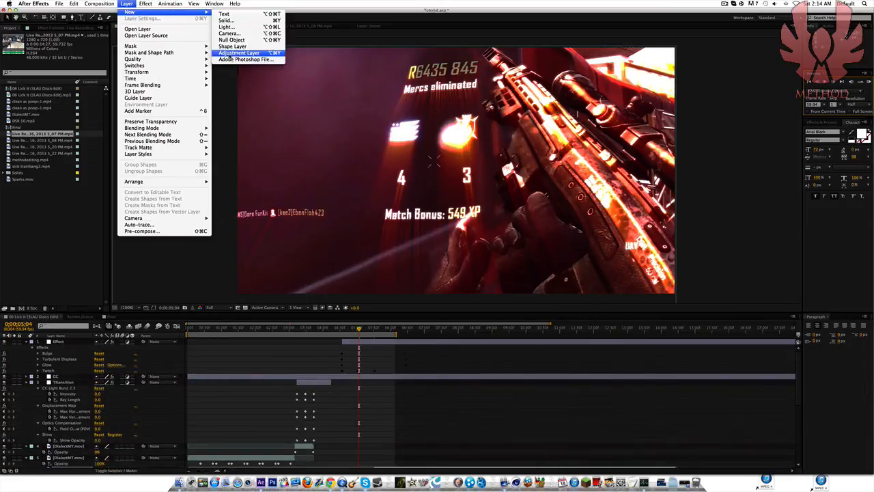
click(230, 54)
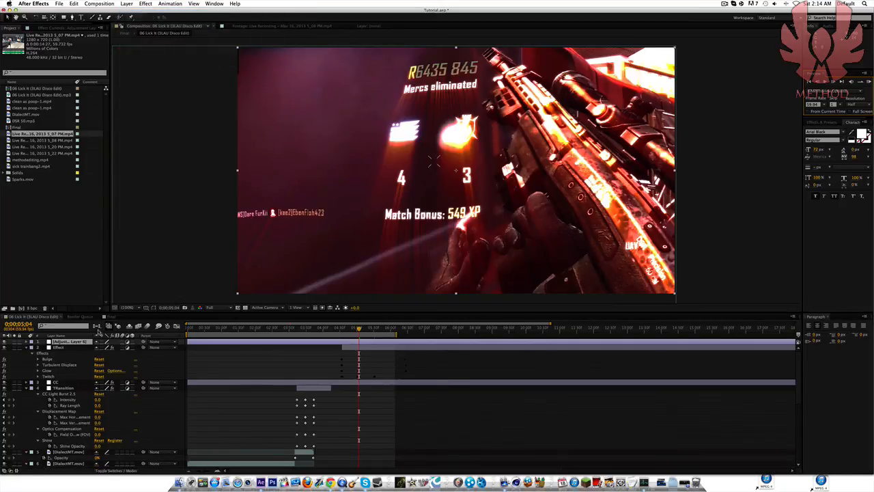
right_click(77, 345)
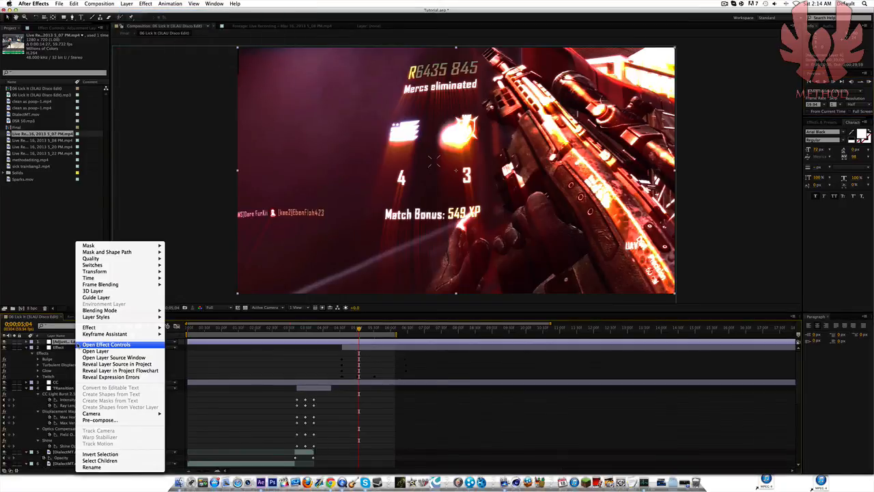
click(106, 470)
text(Twitch)
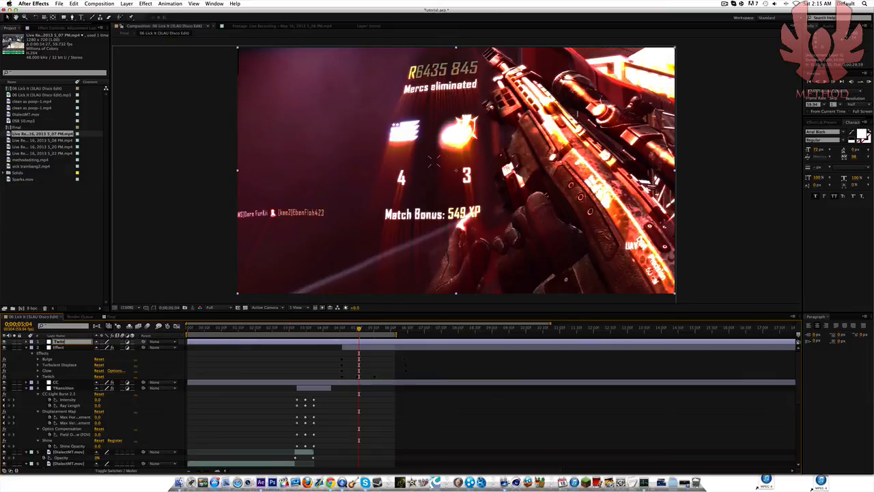
key(Return)
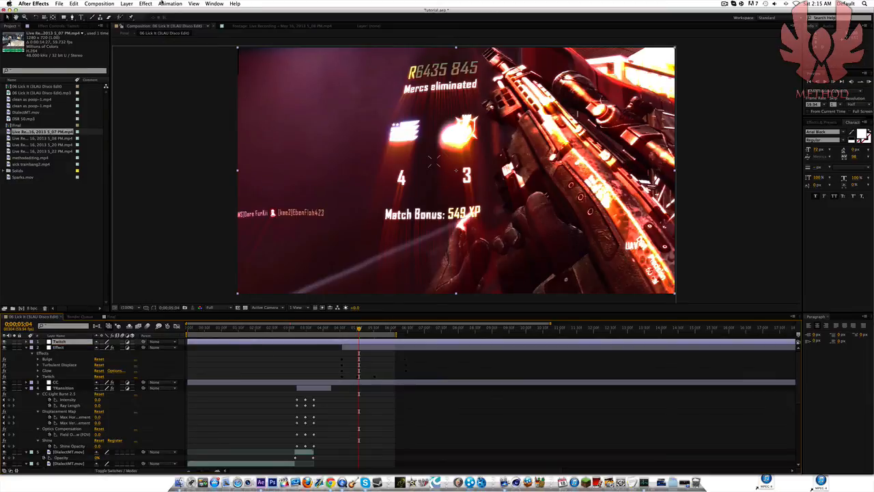
Try the "so nice twitch so nice.ffx" animation preset on the Twitch layer and undo it
click(164, 4)
click(185, 16)
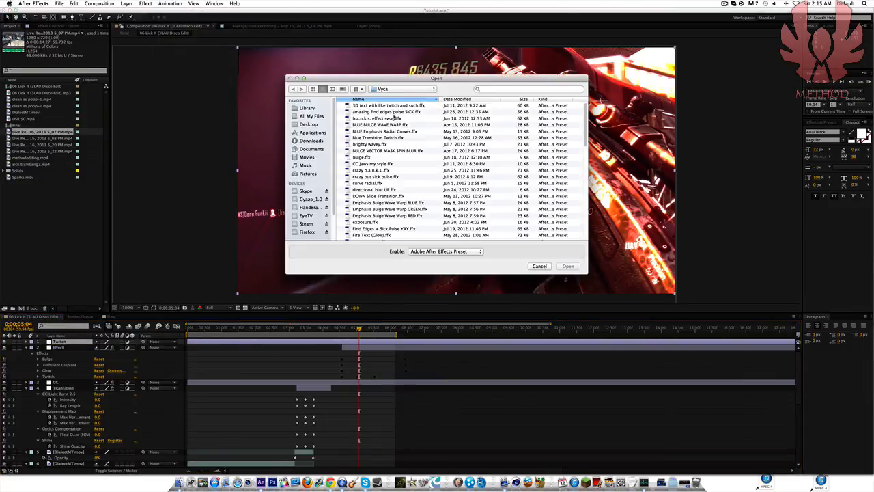
scroll(394, 145, down, 10)
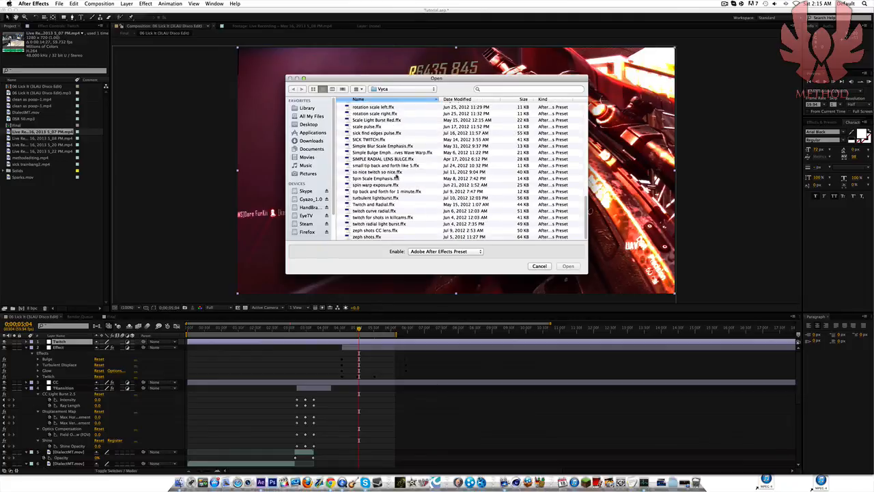
double_click(402, 172)
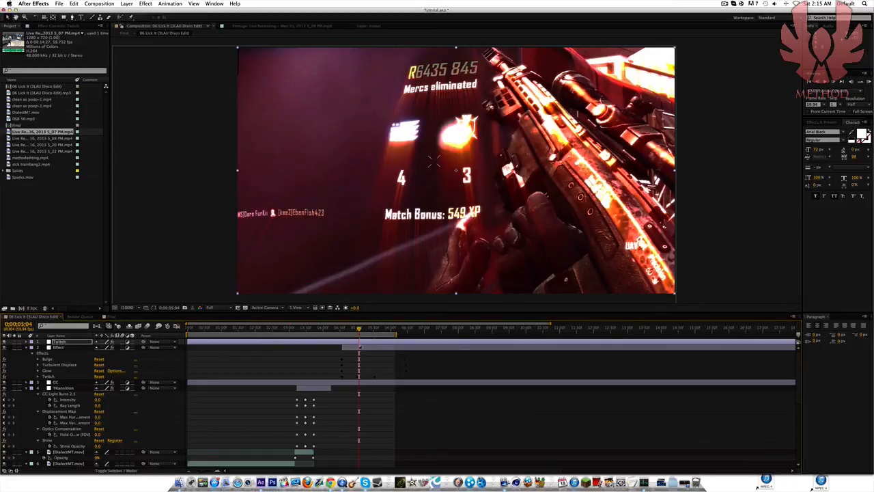
click(73, 4)
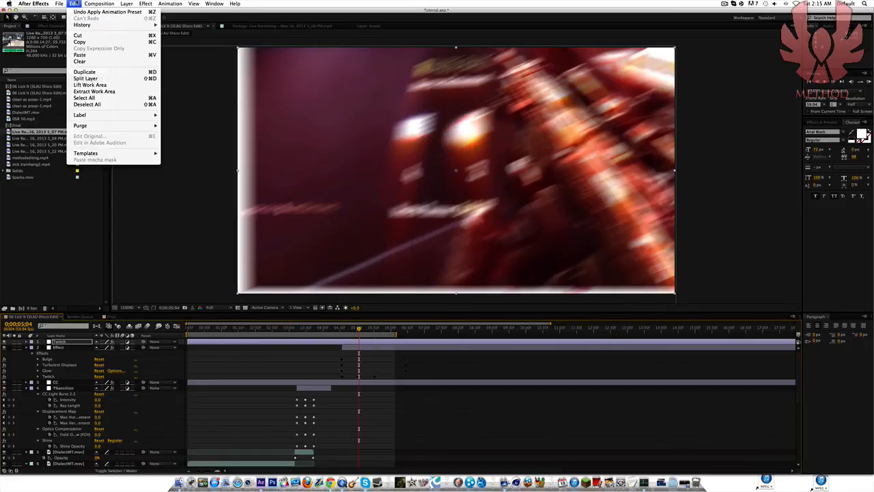
click(95, 9)
Apply a twitch animation preset from the 1K pack Part 2 folder to the Twitch layer and reveal its keyframes
click(170, 3)
click(181, 19)
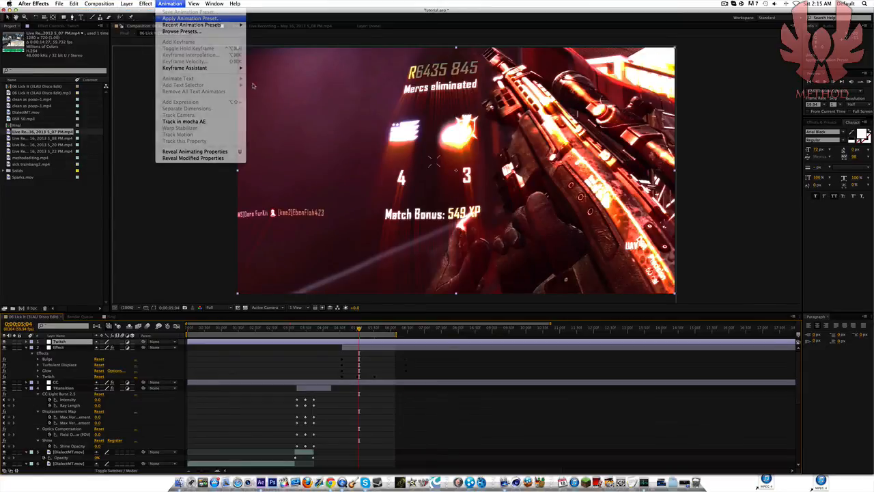
click(308, 125)
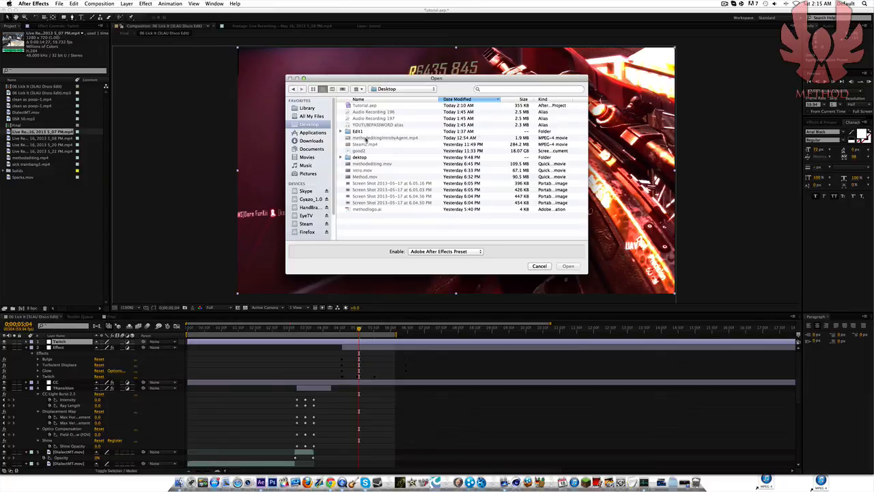
double_click(364, 158)
scroll(375, 153, down, 5)
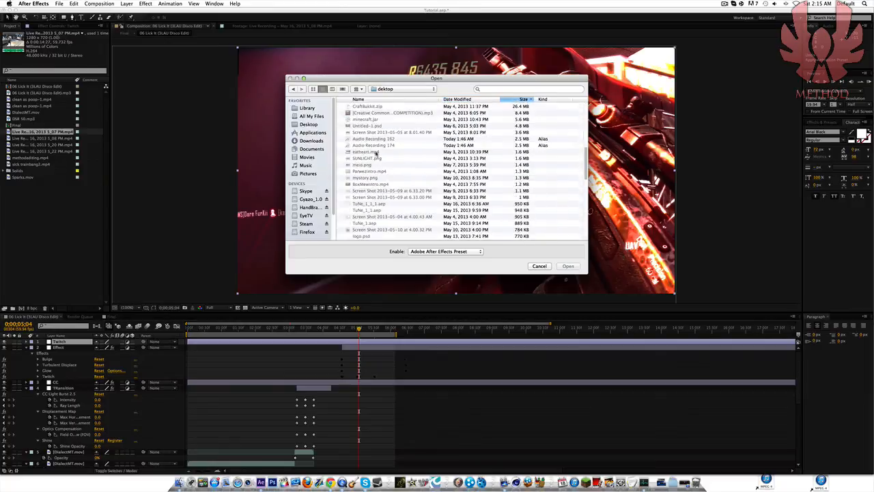
scroll(375, 153, down, 5)
double_click(369, 185)
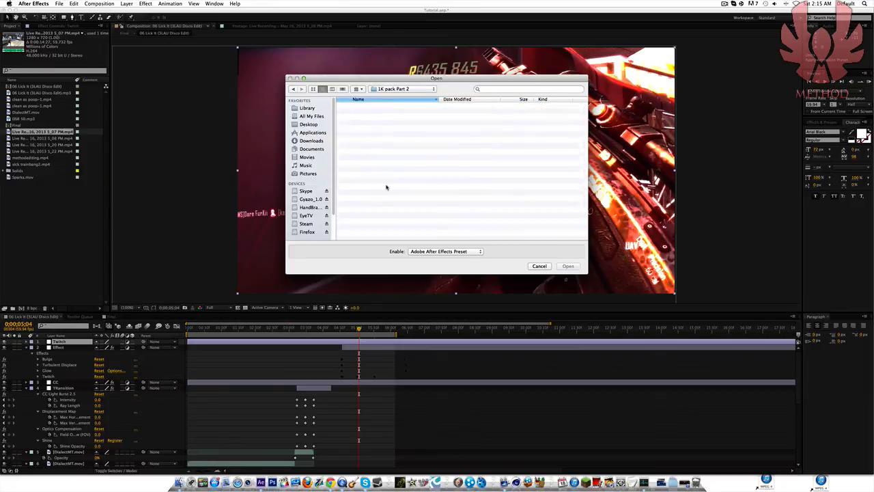
double_click(381, 170)
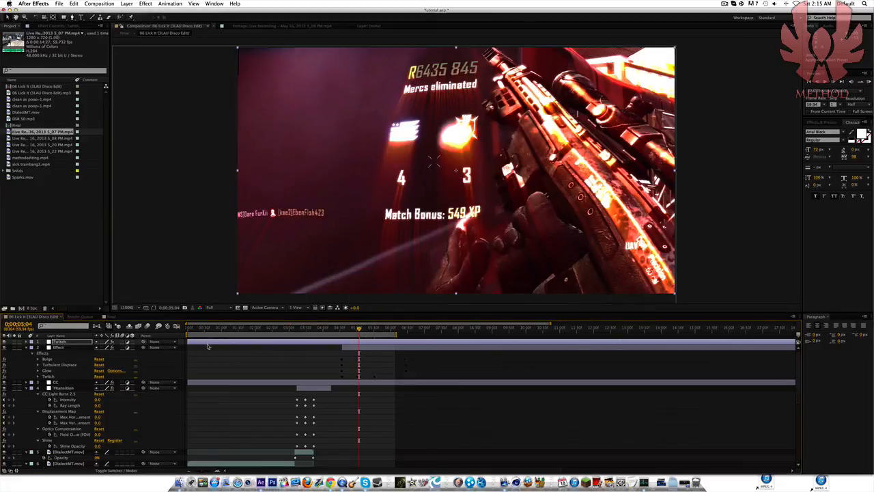
key(u)
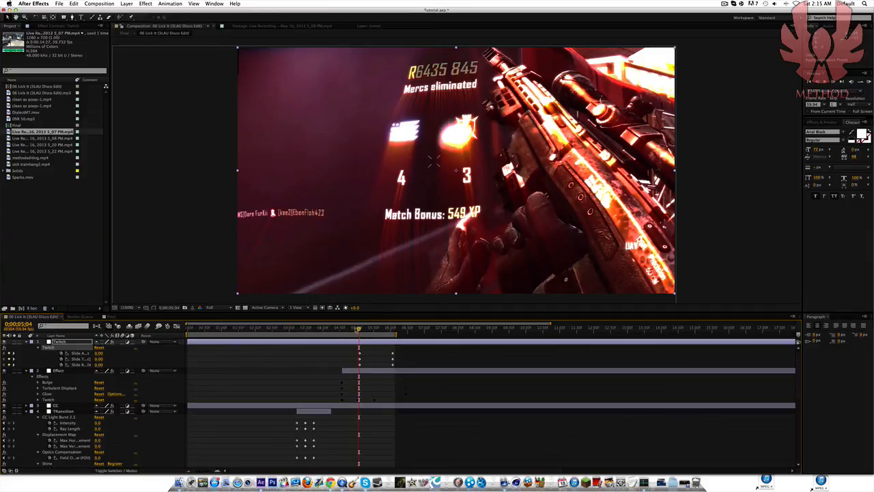
Move the Twitch layer's closing Slide keyframes back to the clip change around 0;00;05;31 and add a second twitch keyframe set right after them
drag(358, 329, 373, 369)
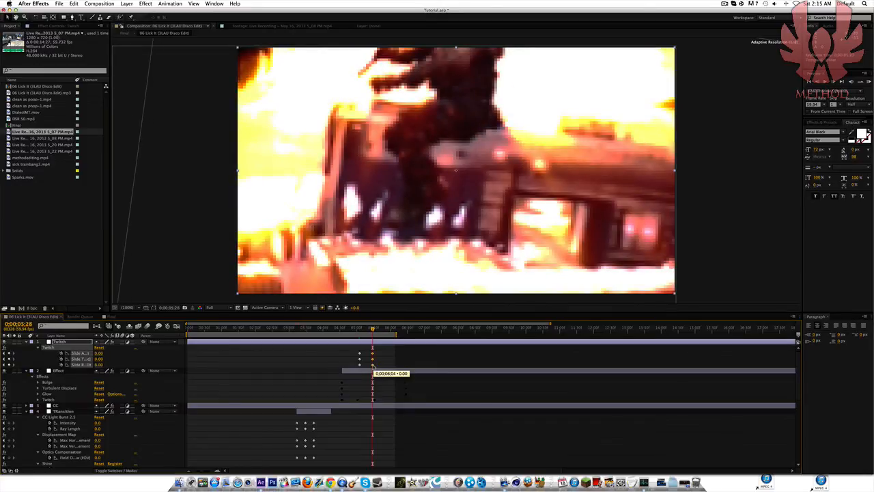
drag(372, 367, 378, 370)
click(834, 83)
click(834, 83)
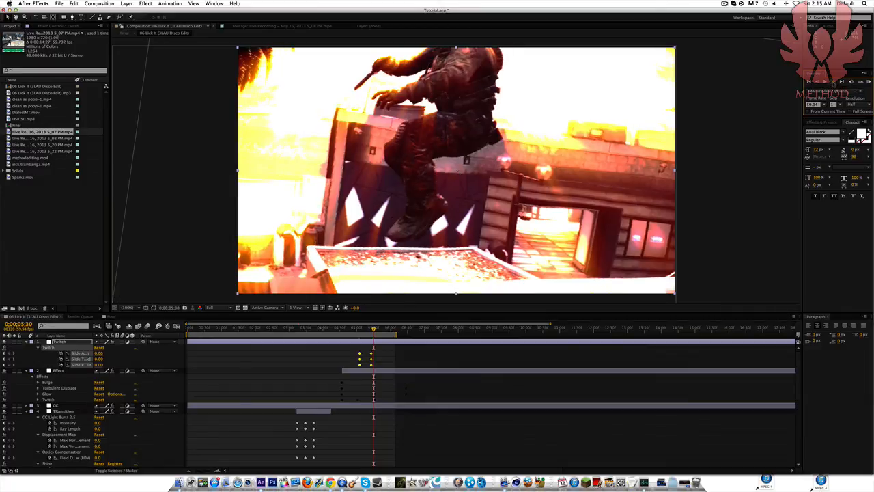
click(833, 83)
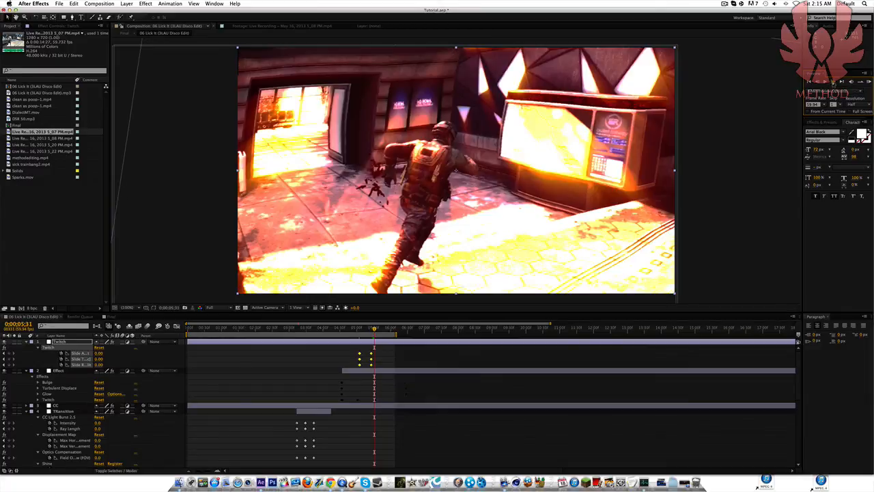
drag(370, 351, 374, 370)
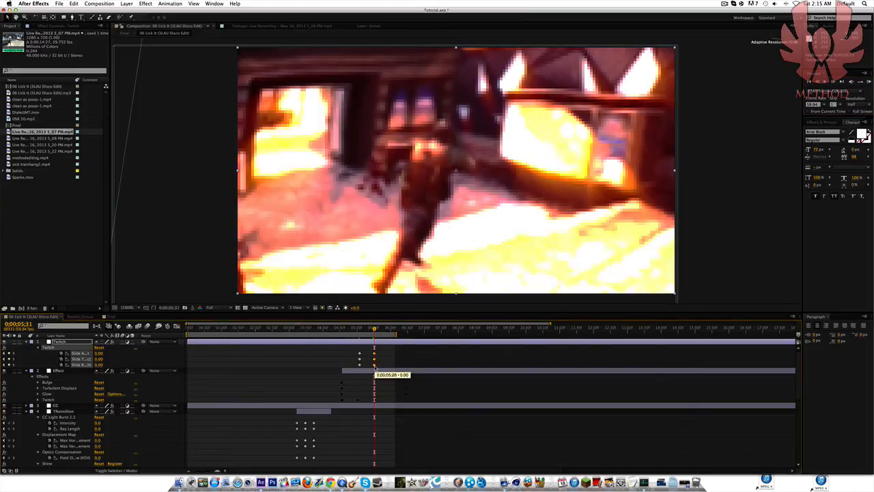
drag(373, 367, 379, 368)
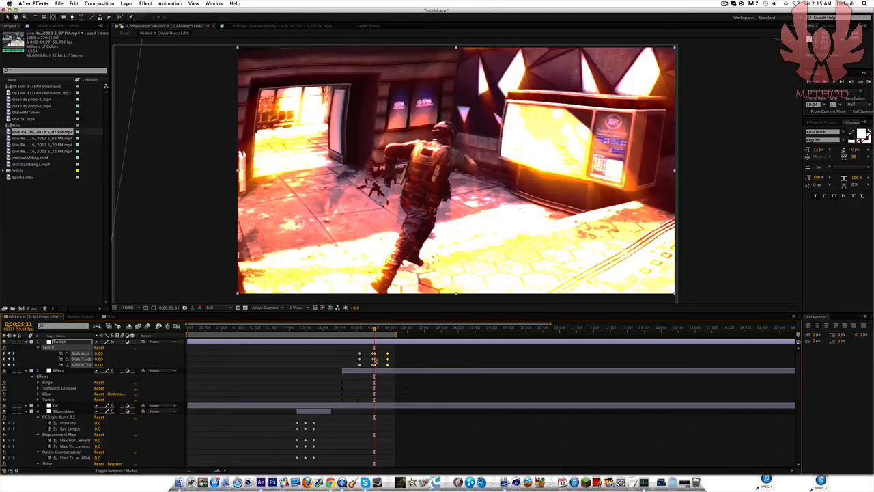
drag(375, 354, 374, 354)
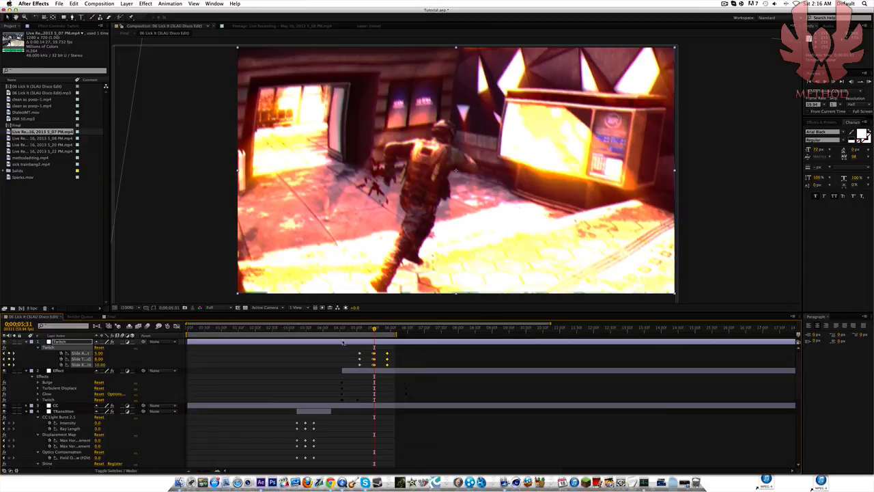
Enable time remapping on the 5_07 PM layer and set a Time Remap keyframe at 0;00;05;31
scroll(797, 381, down, 10)
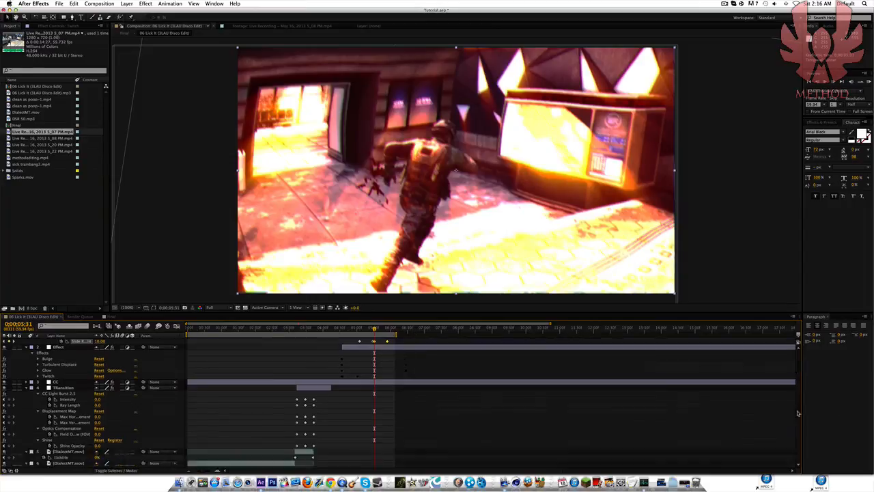
click(617, 364)
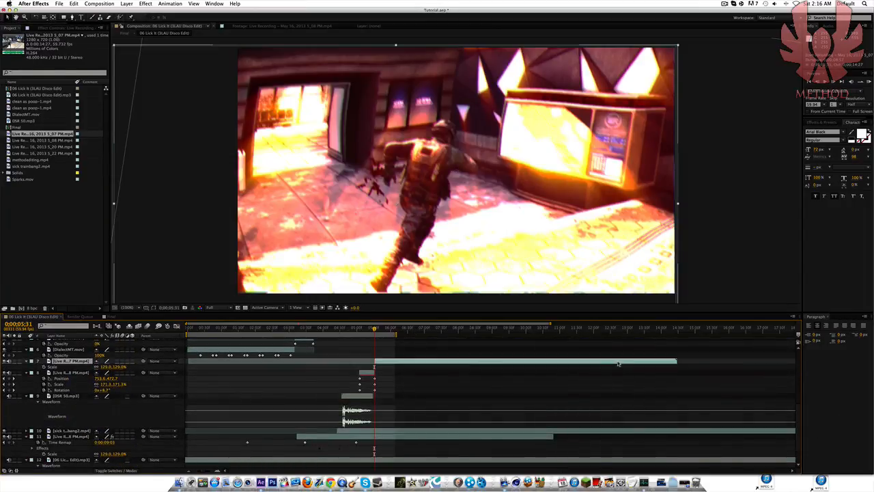
right_click(617, 365)
mouse_move(676, 278)
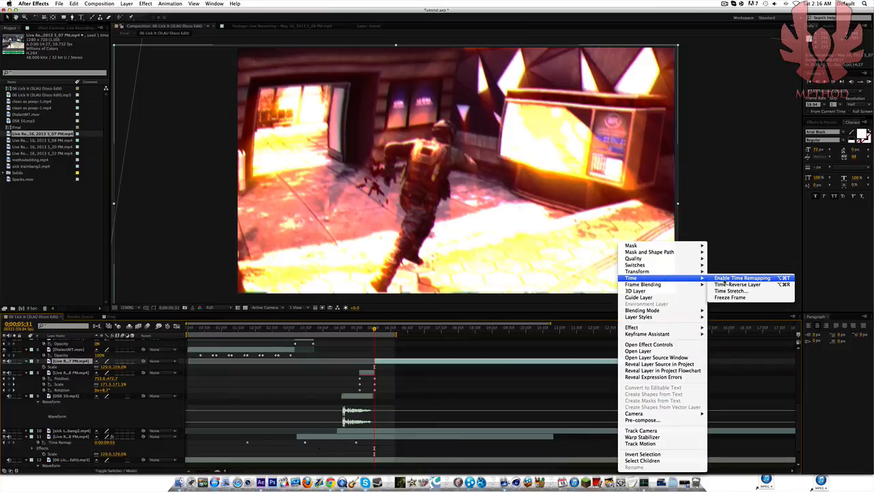
click(718, 278)
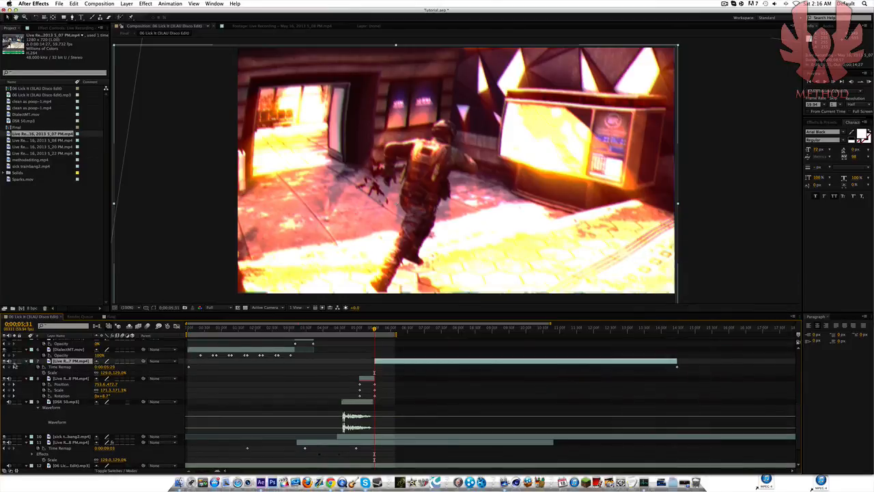
Add a Time Remap keyframe at 0;00;11;31 on the 5_07 PM layer and pull it back to just past 0;00;06;00
click(492, 334)
click(544, 333)
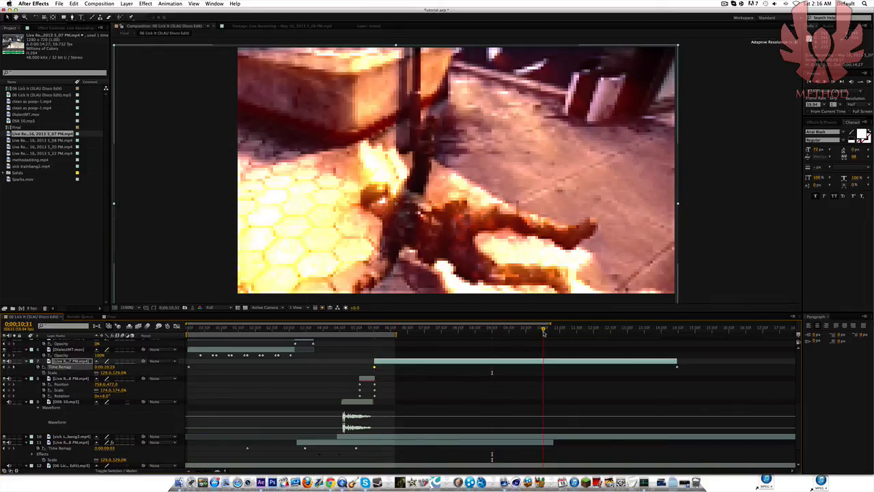
click(577, 334)
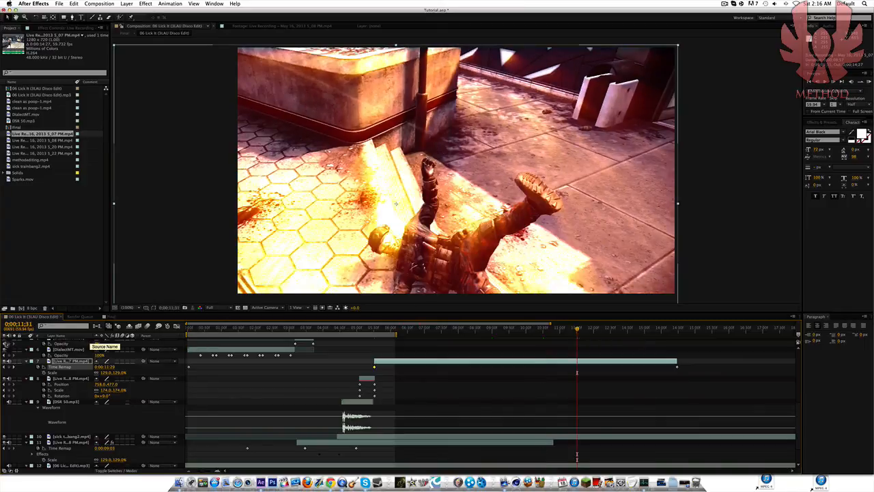
click(10, 366)
drag(577, 369, 393, 370)
Reveal the 5_07 PM layer's Position, Scale and Rotation and set keyframes for all three at 0;00;05;32
drag(383, 331, 389, 337)
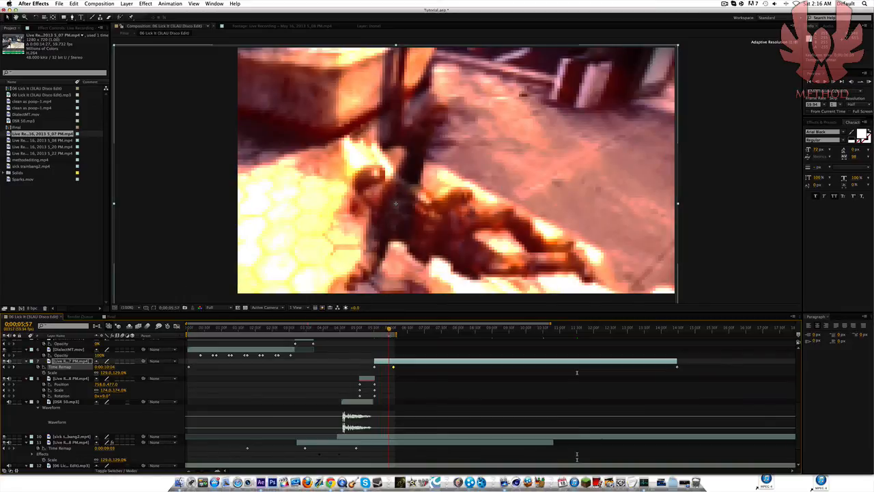
key(p)
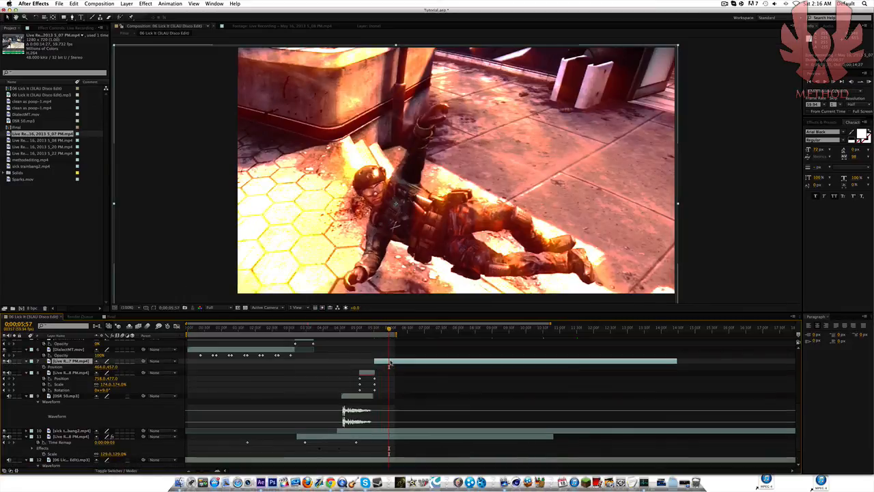
key(shift+r)
key(shift+s)
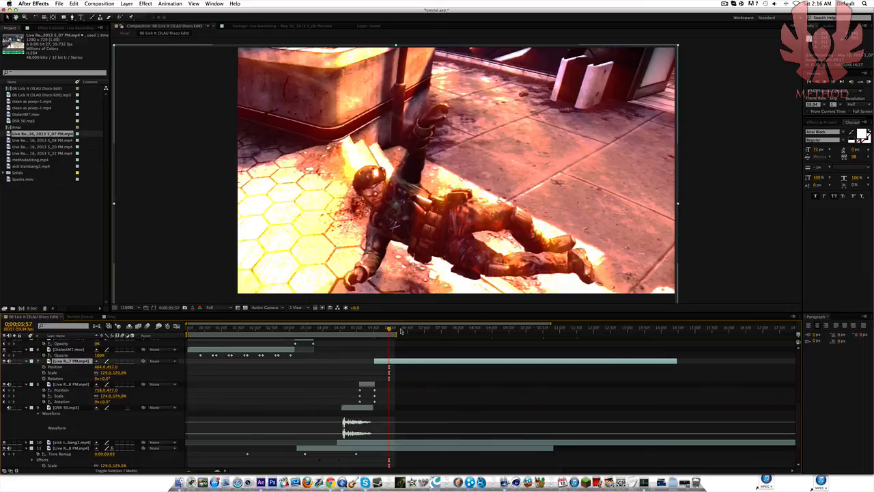
drag(398, 329, 374, 330)
click(43, 367)
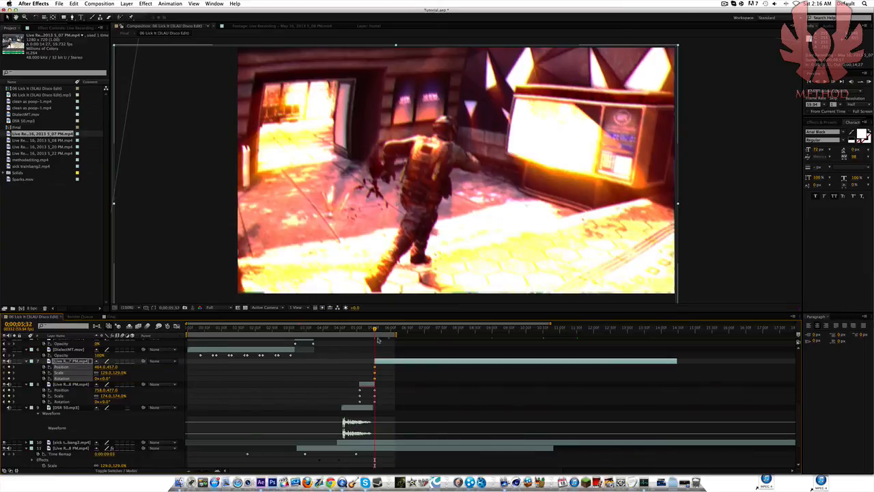
At 0;00;06;02, set the 5_07 PM layer's Rotation to -14°, Scale to 149% and Position to about 436, 394
click(392, 329)
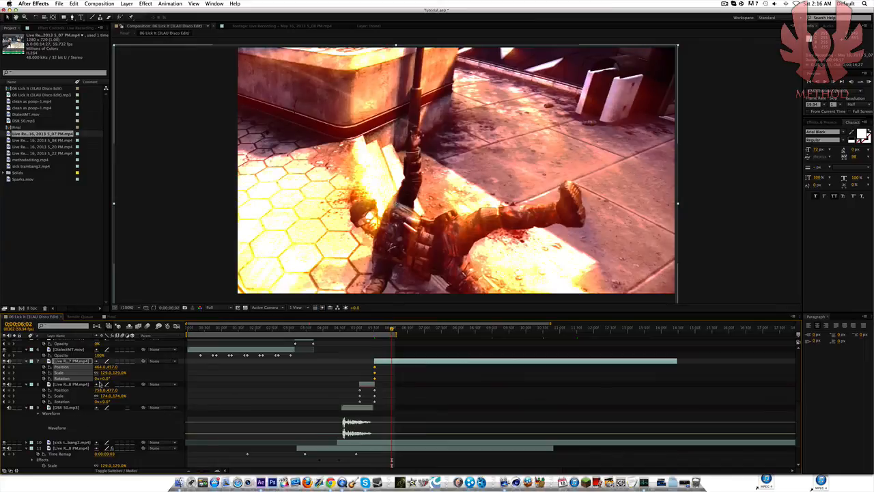
drag(102, 378, 103, 380)
click(118, 373)
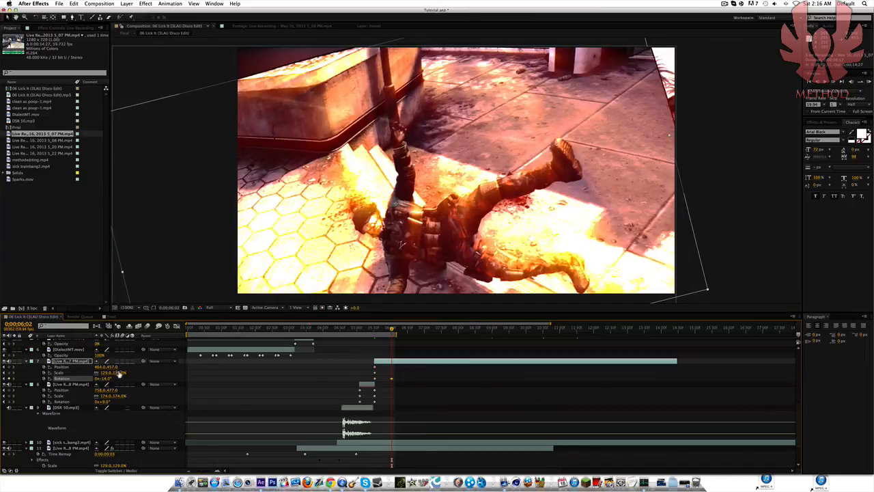
text(139)
key(Return)
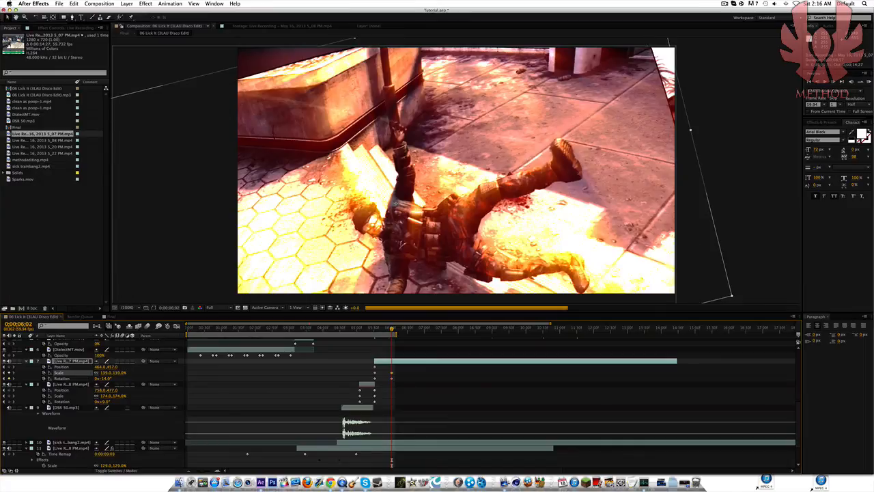
drag(415, 217, 410, 203)
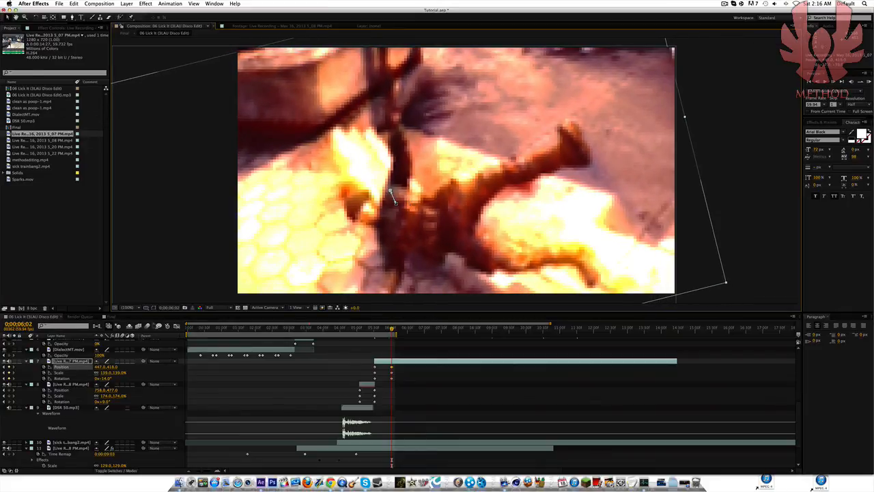
drag(117, 373, 122, 373)
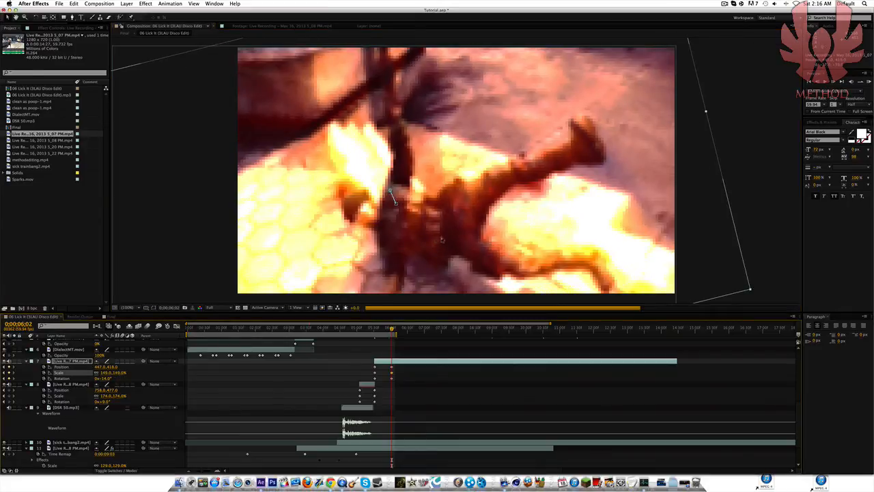
drag(441, 240, 441, 233)
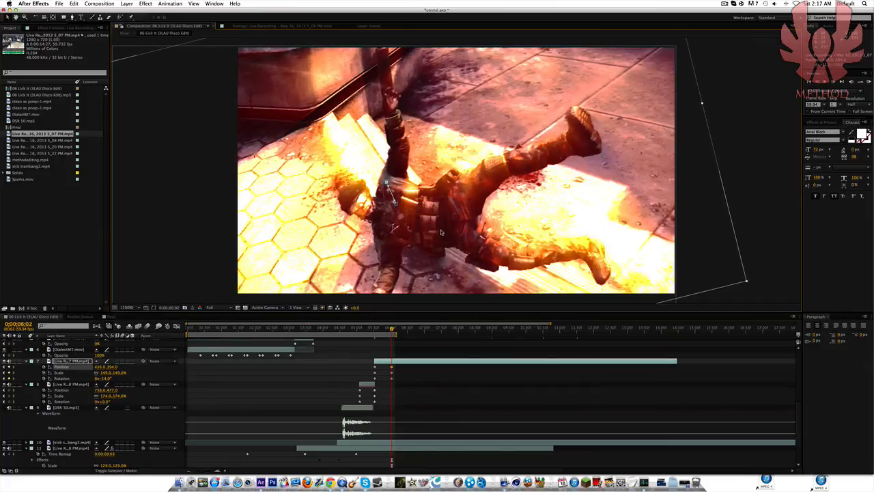
Move the Twitch layer's last set of Slide keyframes to just past 0;00;06;05
click(384, 329)
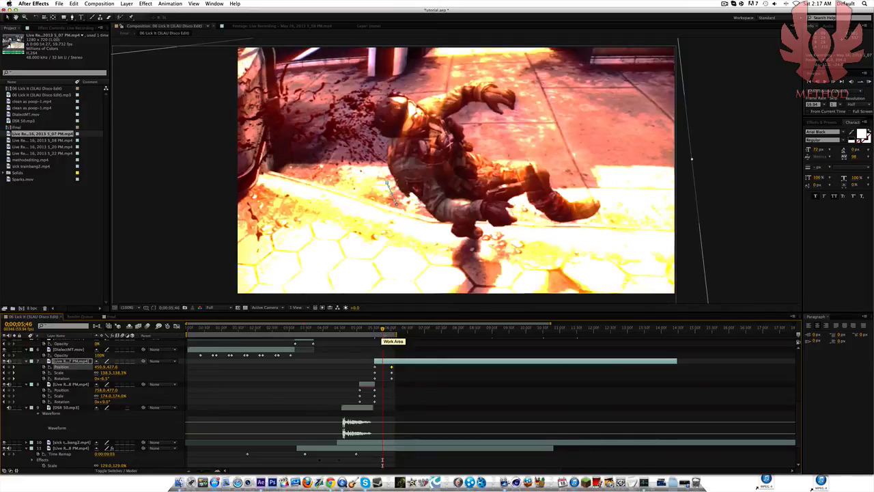
drag(383, 331, 393, 329)
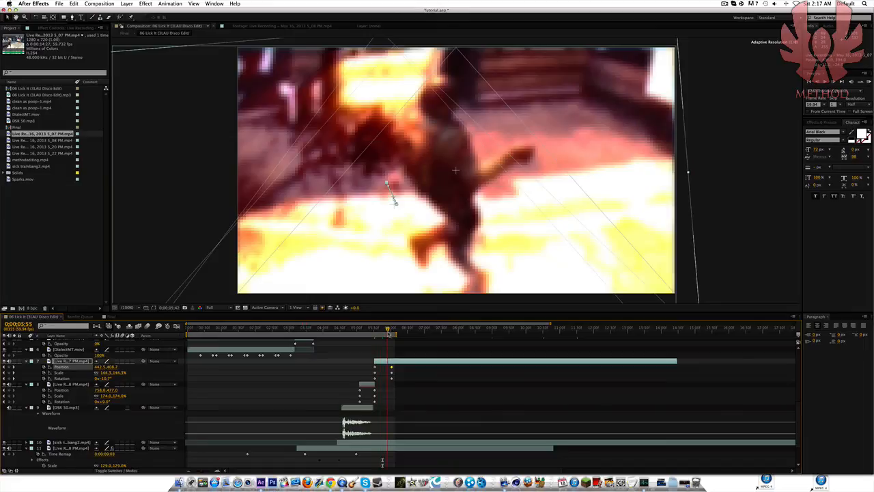
scroll(487, 359, up, 10)
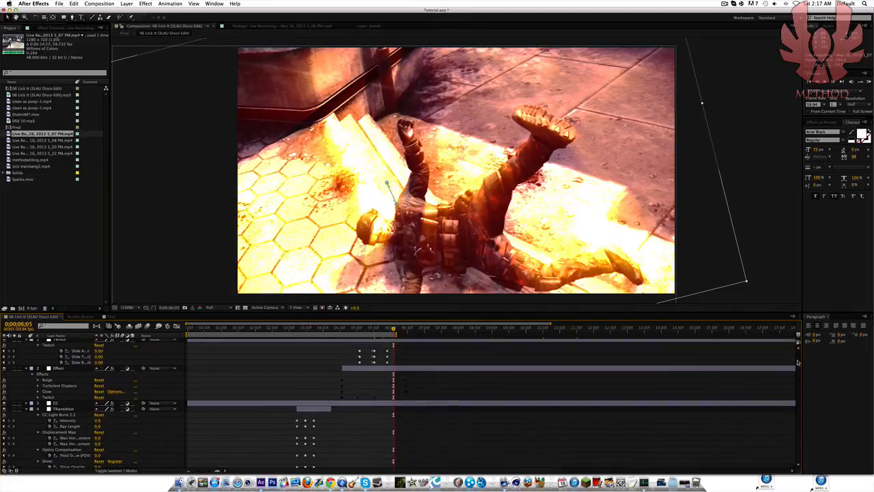
drag(383, 348, 395, 368)
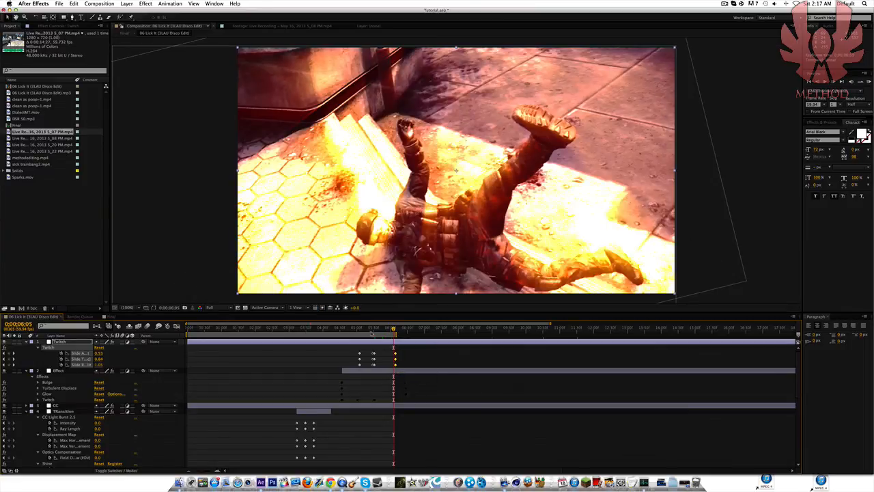
Render a RAM preview of the edit and play it back at a comfortable volume
click(868, 82)
click(725, 3)
click(728, 3)
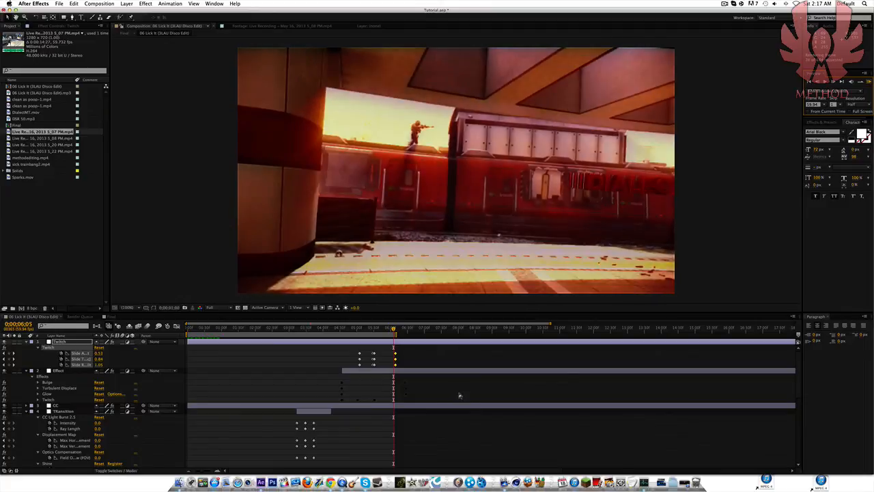
key(XF86AudioLowerVolume)
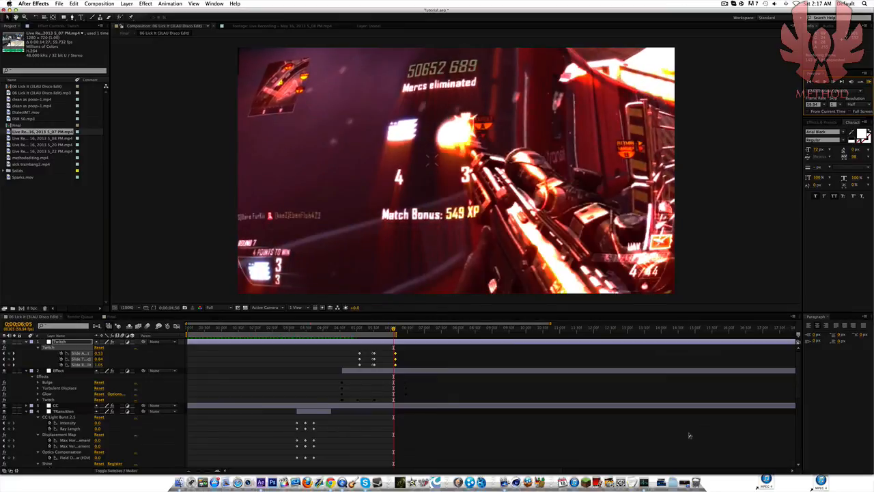
key(XF86AudioLowerVolume)
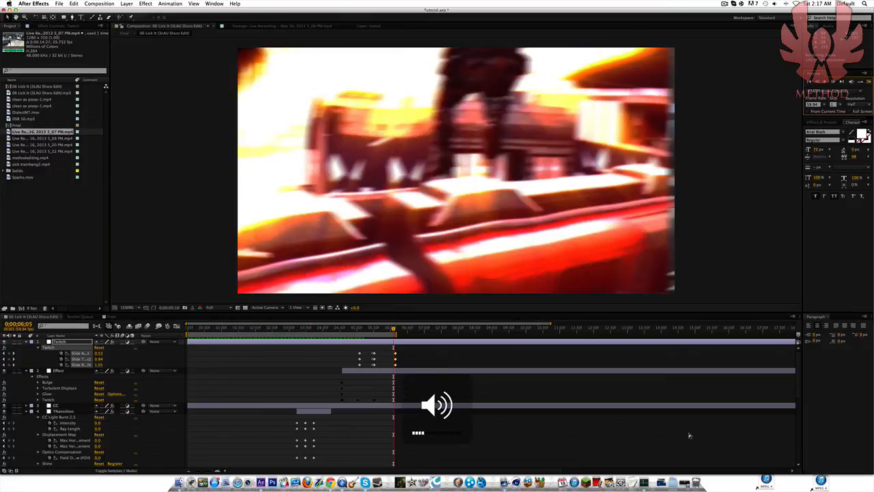
key(XF86AudioRaiseVolume)
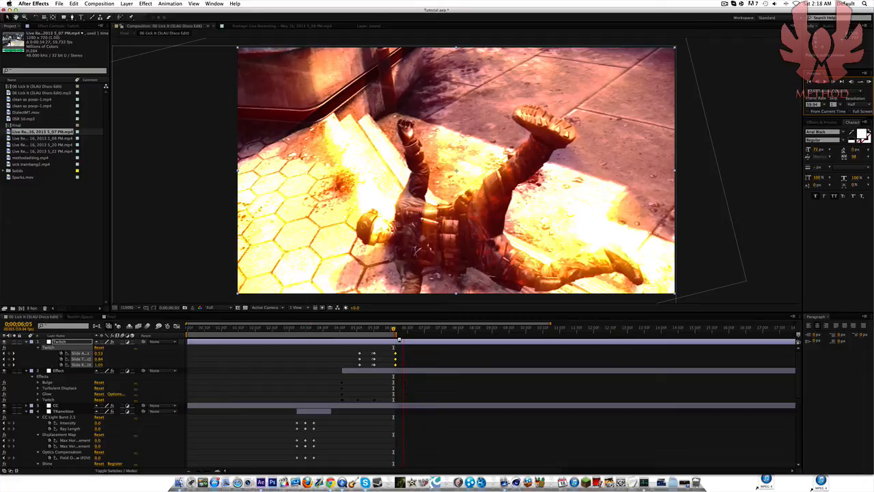
scroll(755, 362, down, 6)
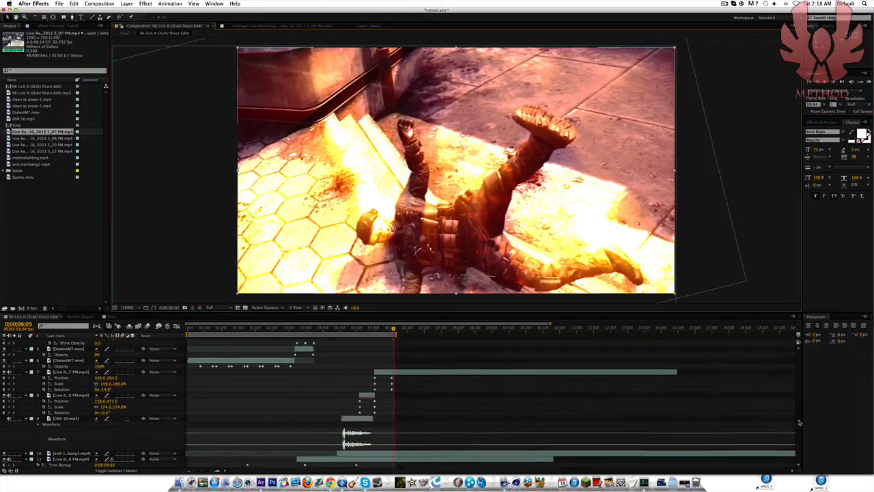
drag(357, 329, 338, 330)
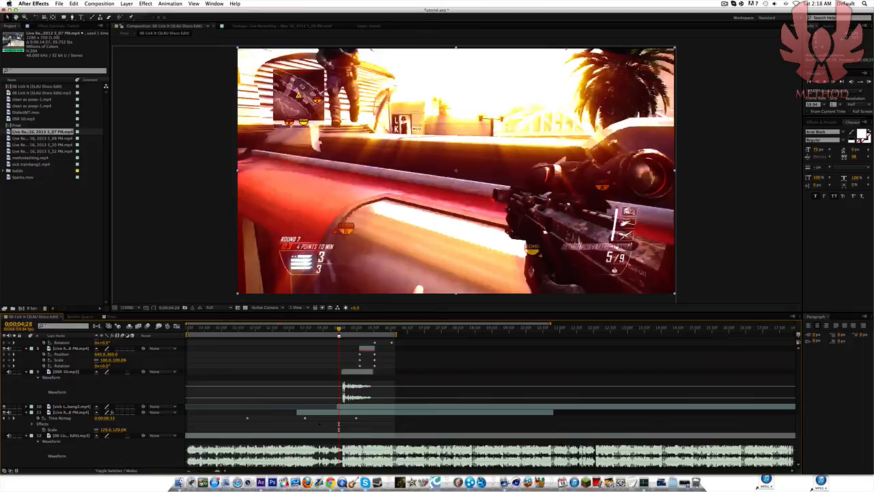
click(392, 330)
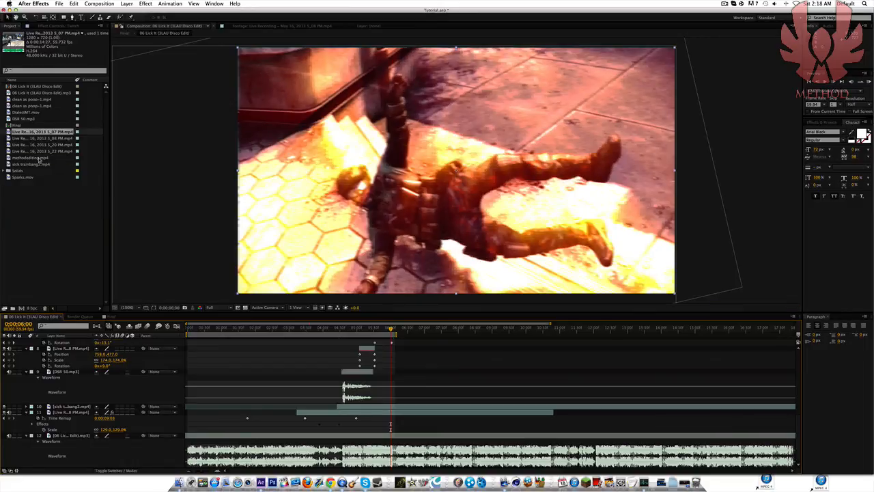
click(40, 165)
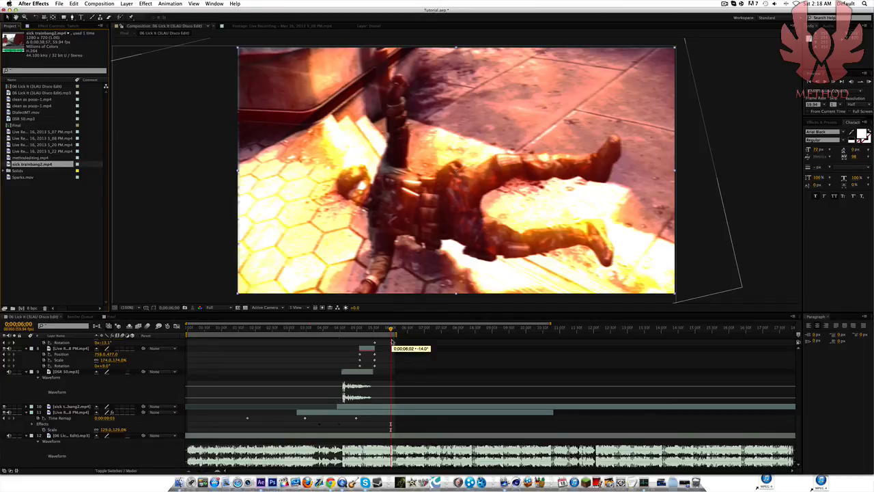
drag(391, 330, 392, 332)
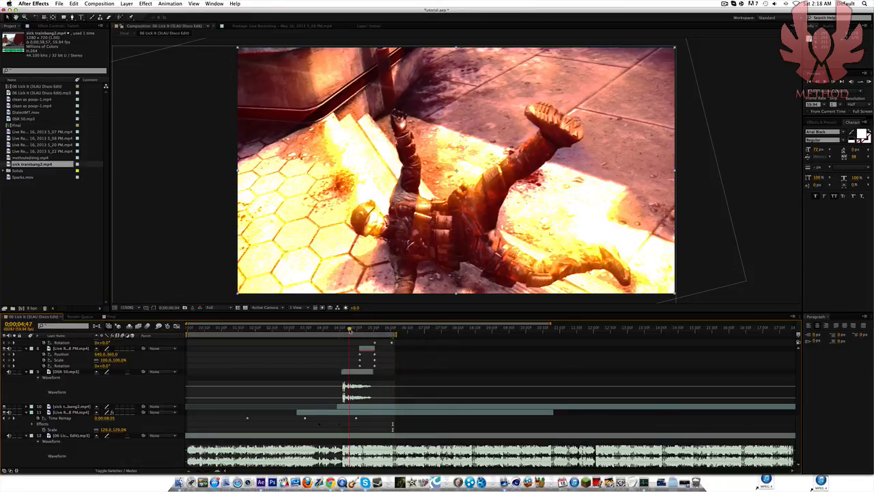
click(349, 329)
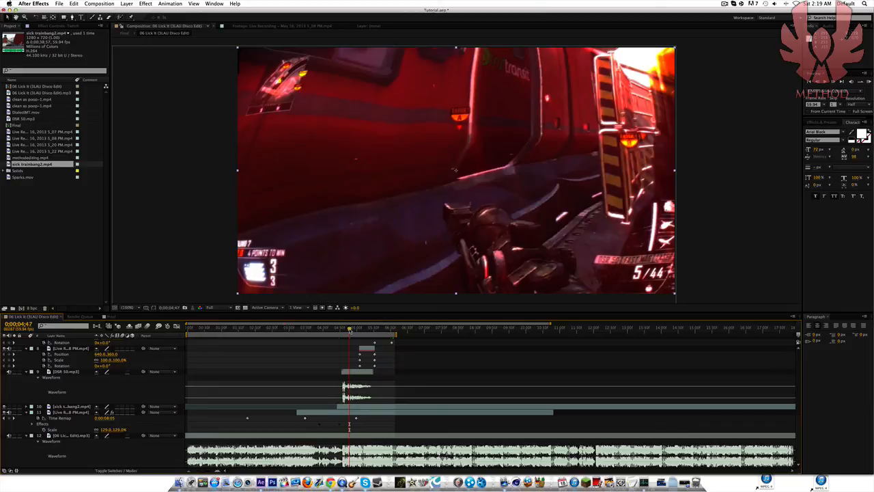
Switch to Chrome, open your own YouTube channel page with its featured video stopped, and highlight the channel name
click(316, 471)
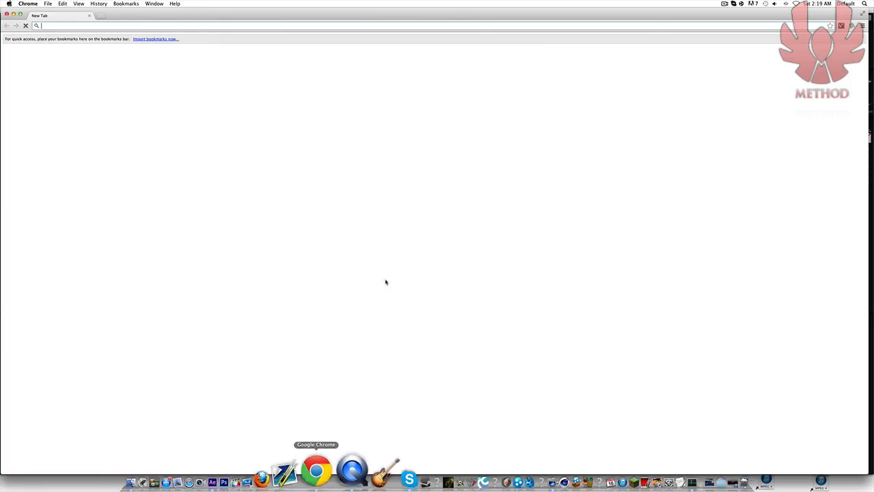
click(470, 191)
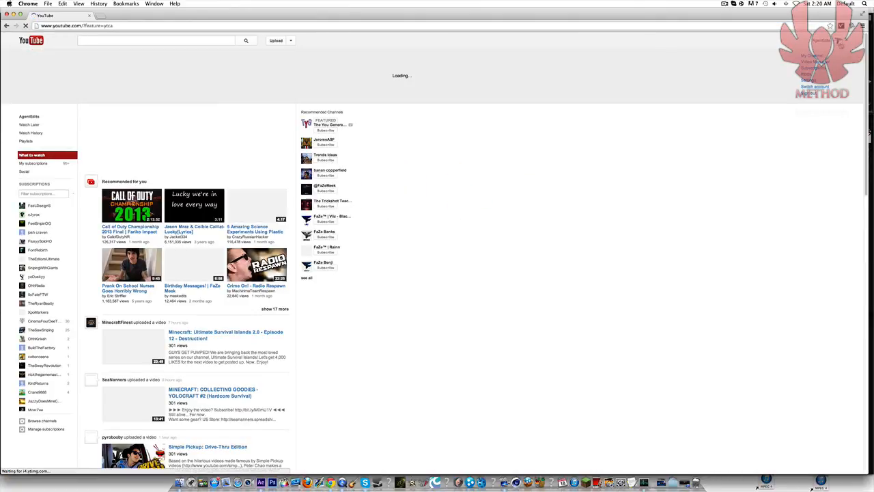
click(816, 56)
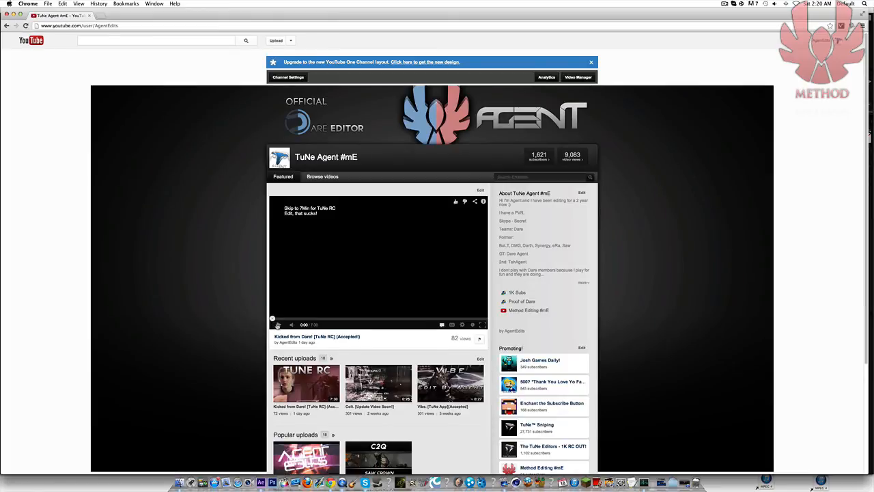
click(277, 325)
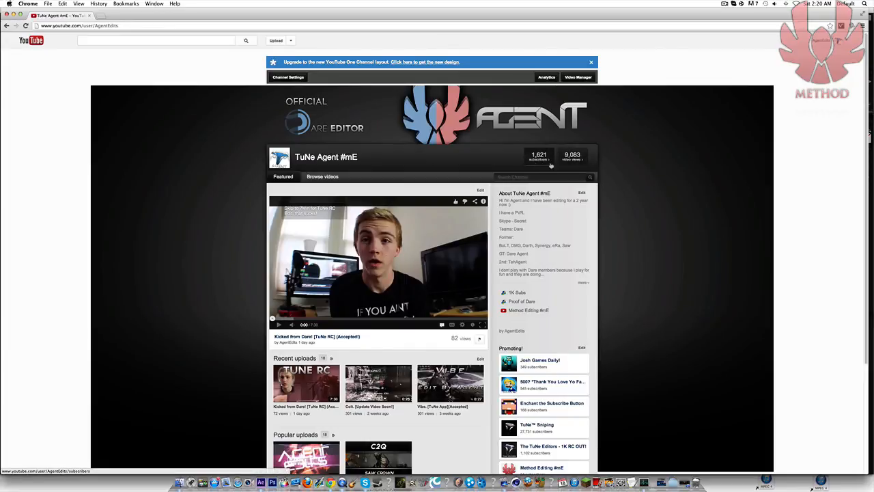
drag(360, 160, 295, 158)
click(358, 158)
click(358, 158)
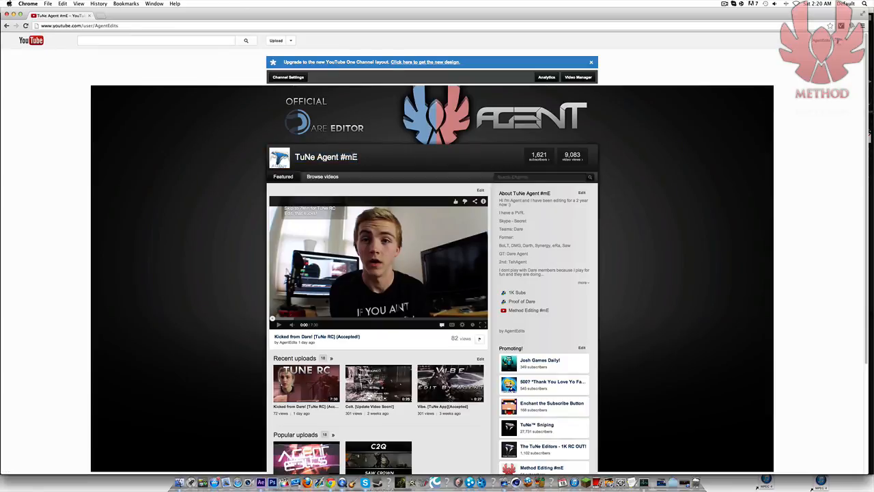
mouse_move(358, 158)
mouse_down()
mouse_move(285, 158)
mouse_move(362, 158)
mouse_up()
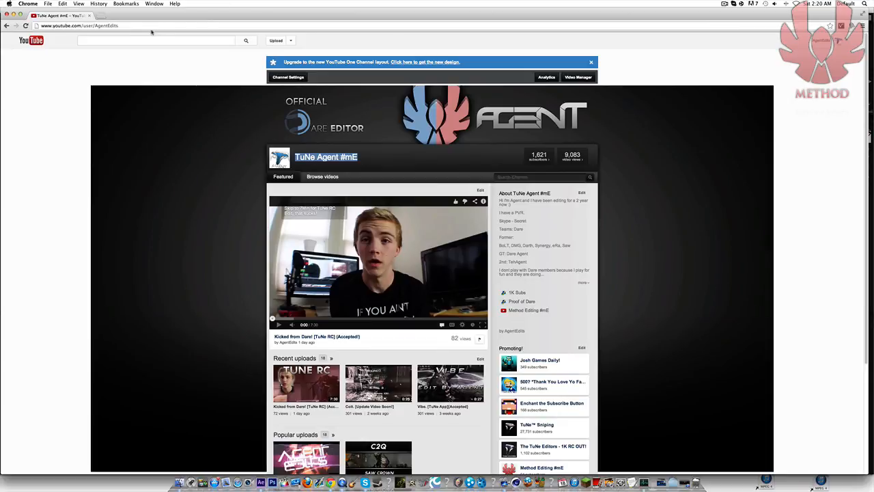
Visit the YouTube channel Drift0r by changing the user name in the address, and return to your own channel
drag(95, 26, 383, 37)
text(D)
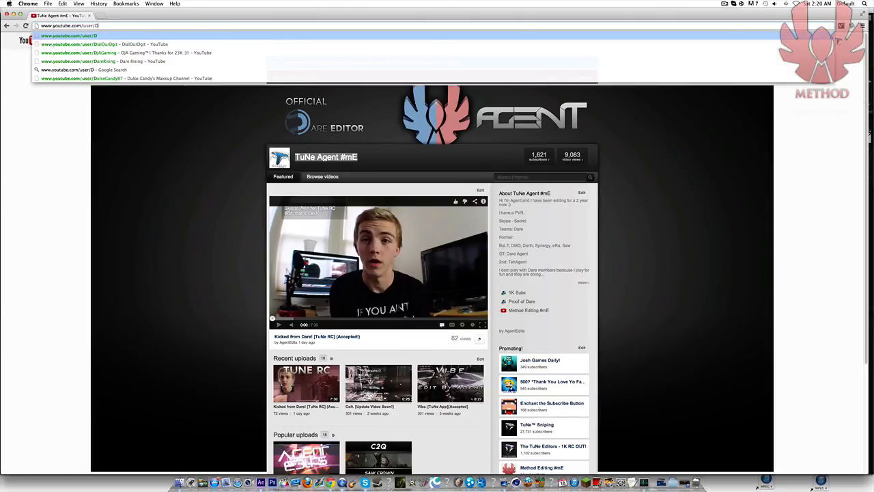
text(rift0r)
key(Return)
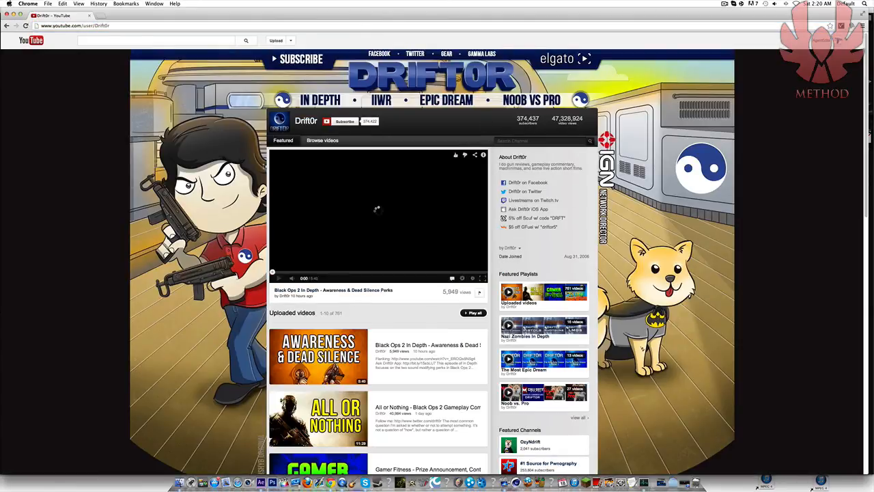
click(7, 26)
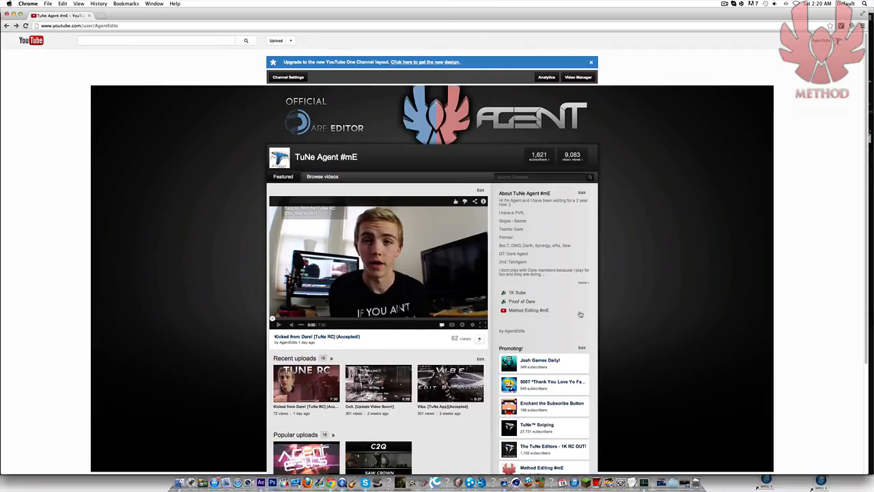
View the Proof of Dare link, close its page, and highlight the Skype entry in the channel description
click(511, 304)
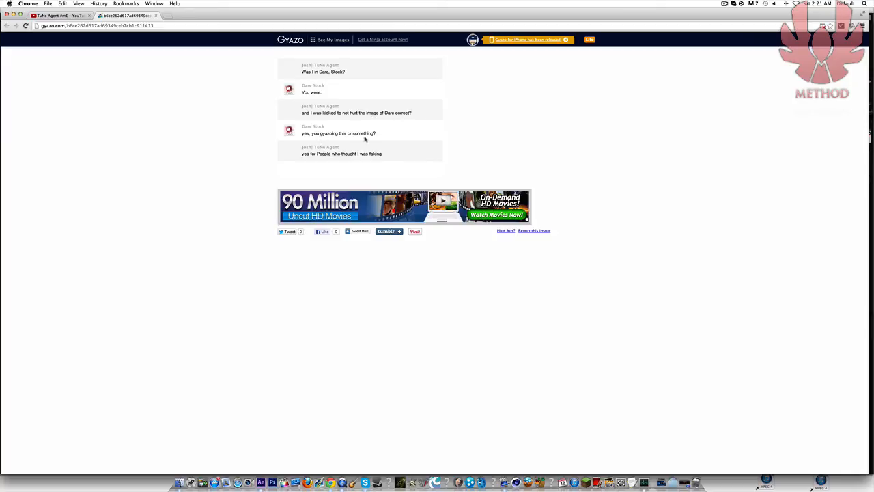
click(155, 15)
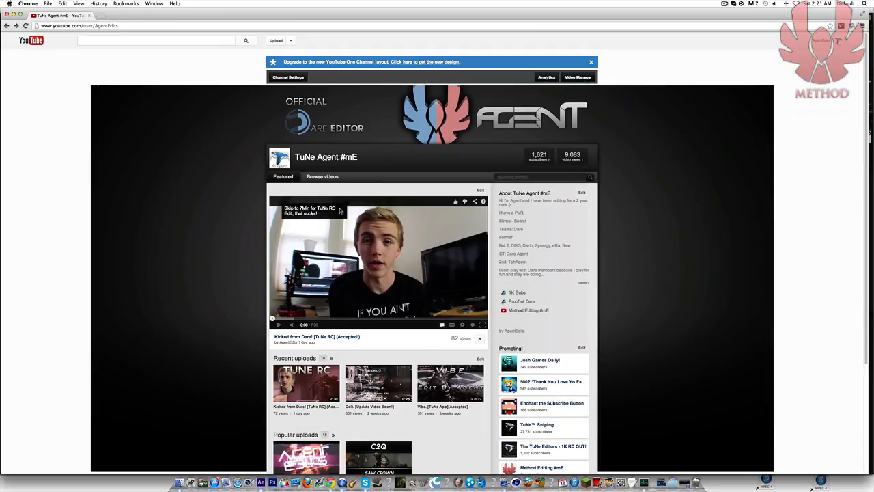
mouse_move(515, 221)
mouse_down()
mouse_move(545, 221)
mouse_move(513, 221)
mouse_up()
click(537, 225)
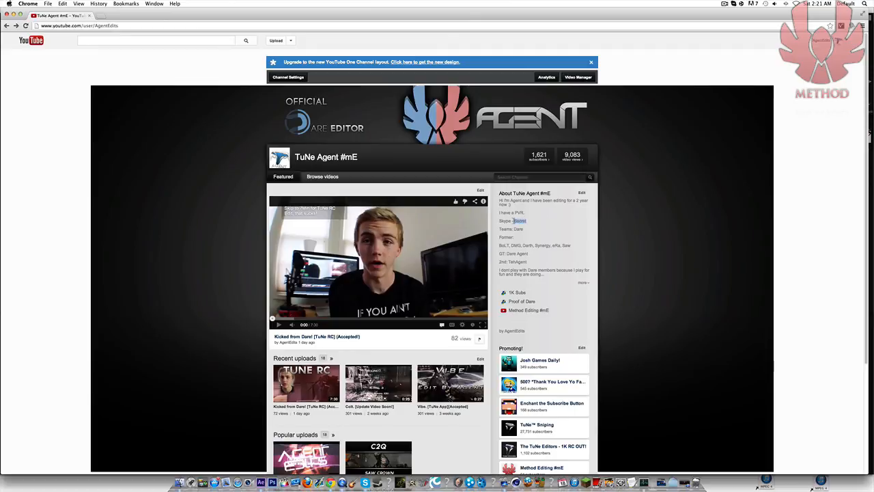
click(524, 221)
Open The TuNe Editors channel and, from it, the TuNe 19th - Lead Editor channel, stop its video and subscribe
click(563, 455)
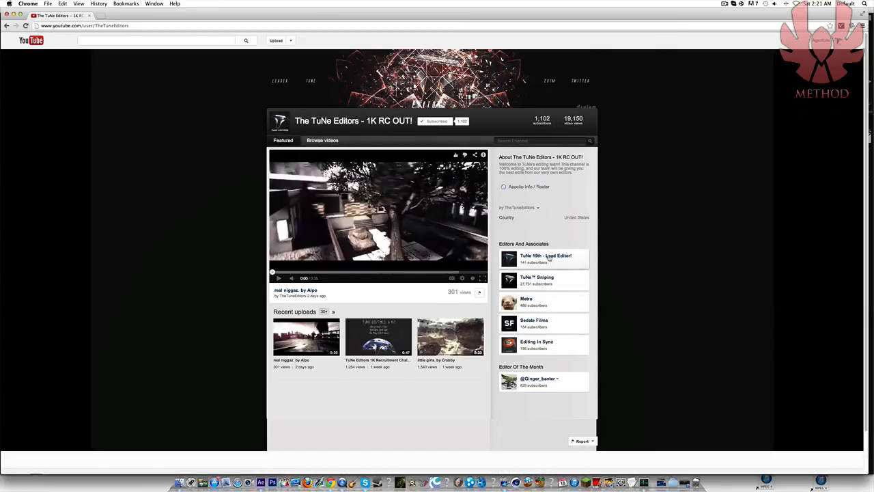
click(527, 267)
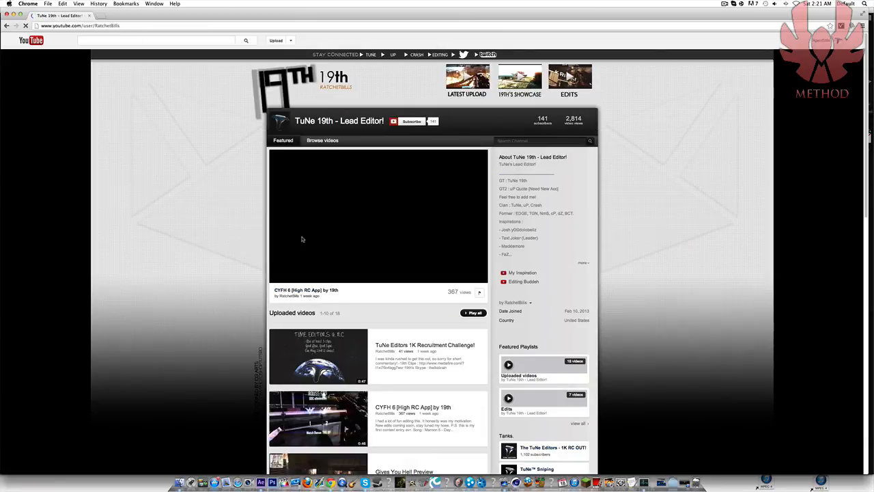
click(278, 279)
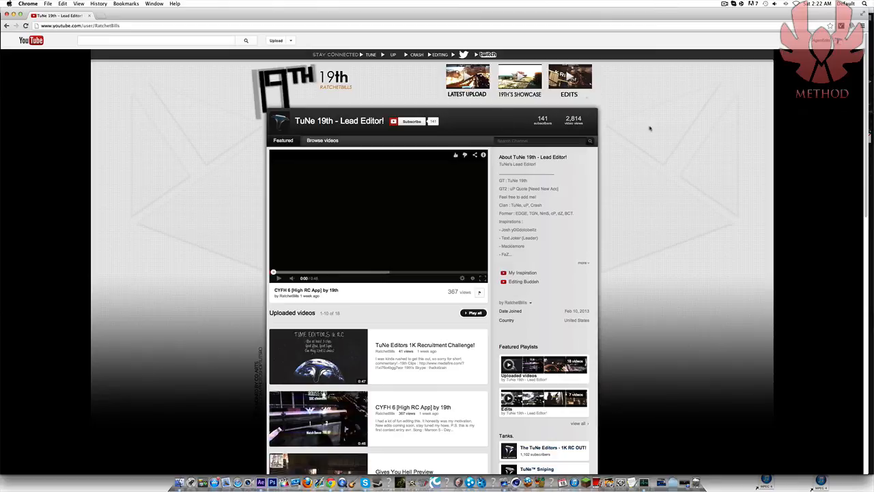
click(399, 123)
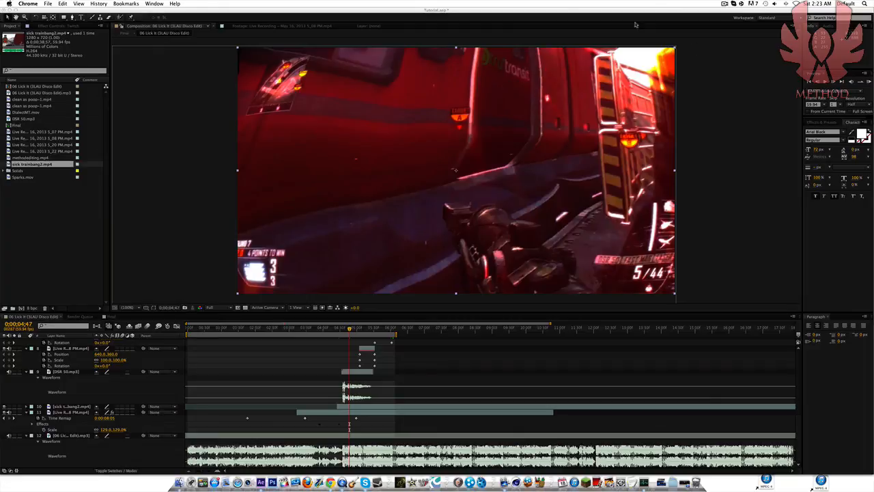
click(724, 3)
click(740, 18)
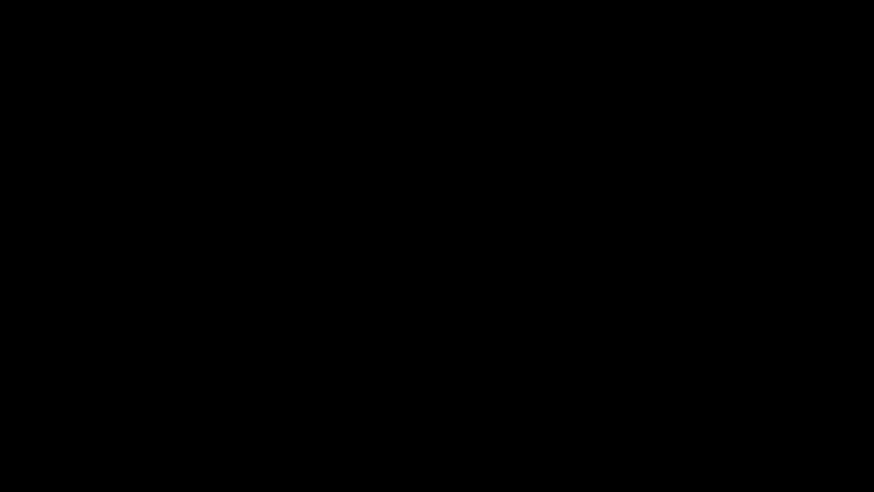